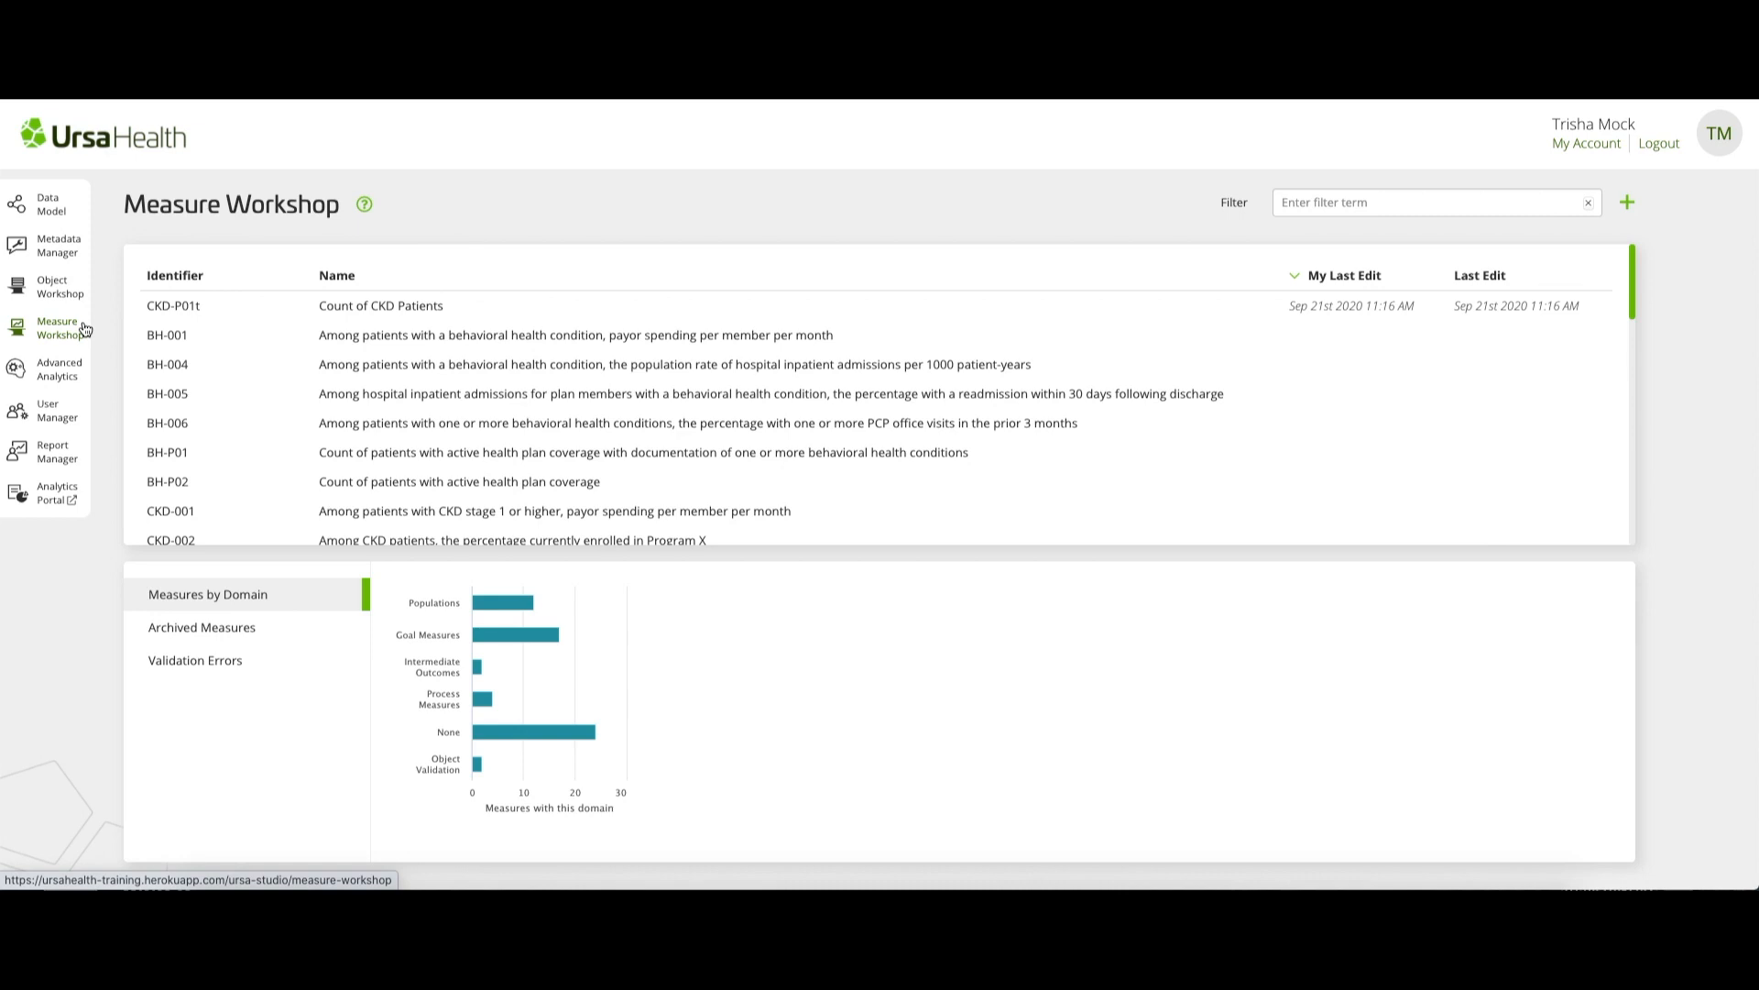
- Start a new measure based on the Blank Measure template
{"action": "left_click", "coordinate": [1630, 202]}
{"action": "left_click", "coordinate": [1228, 279]}
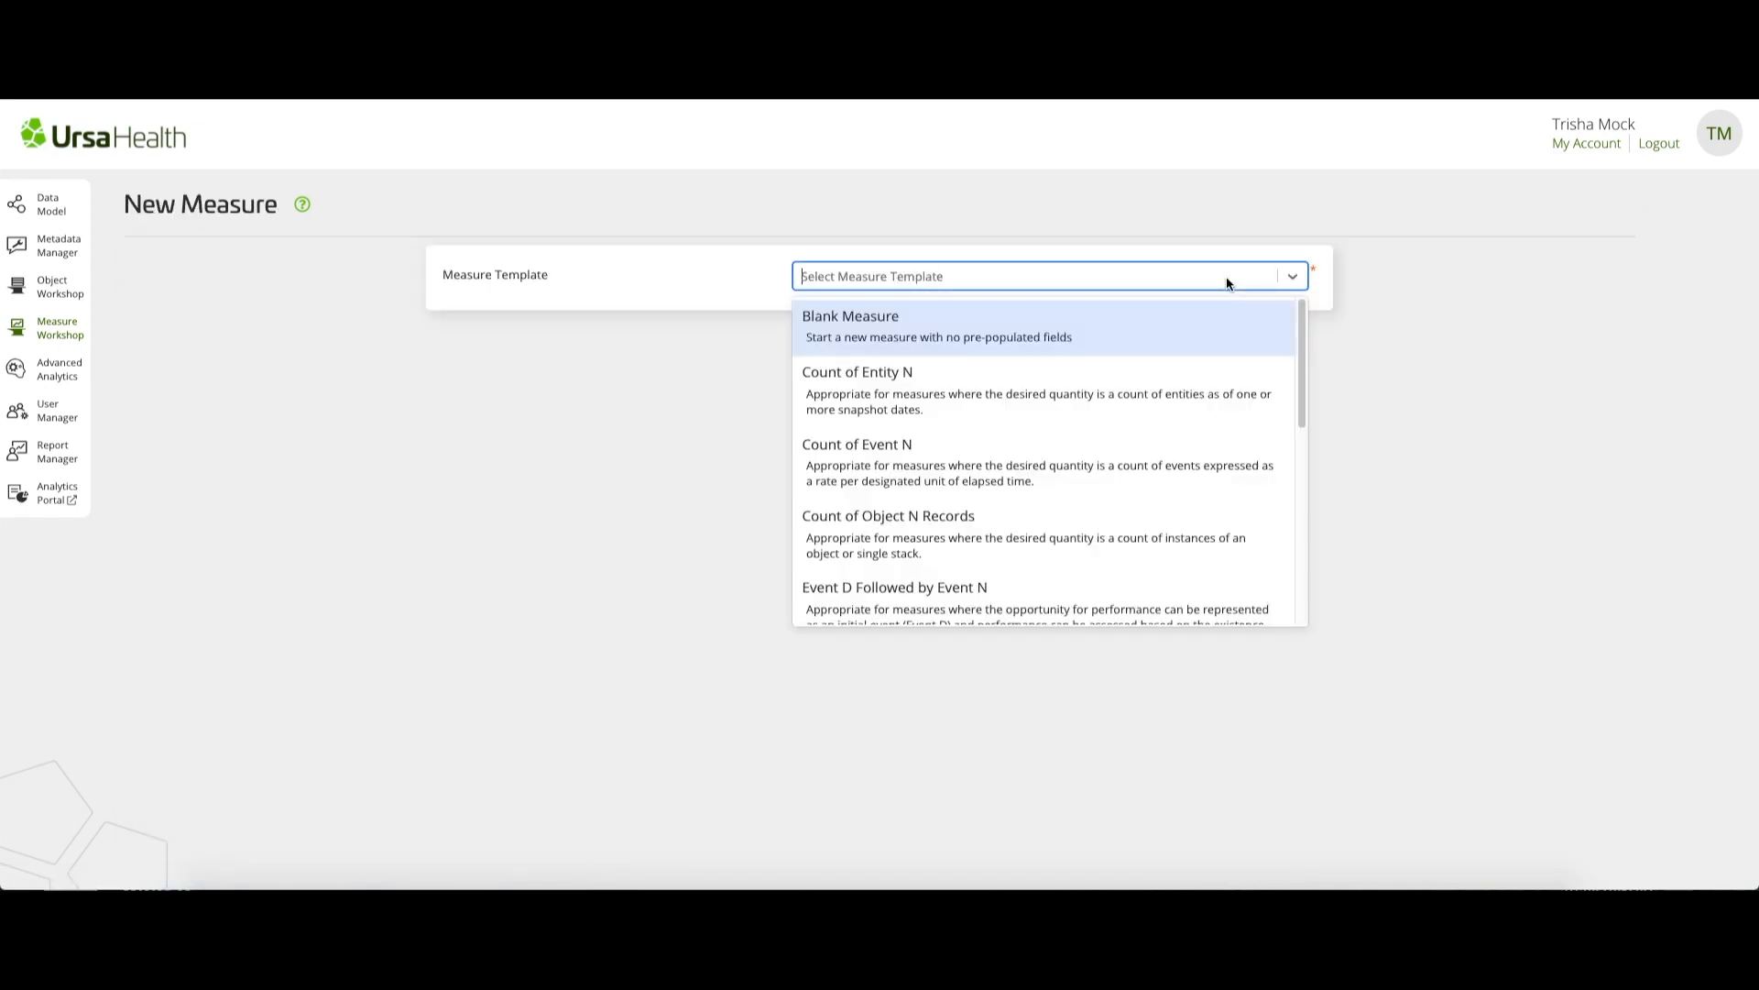
{"action": "left_click", "coordinate": [1080, 335]}
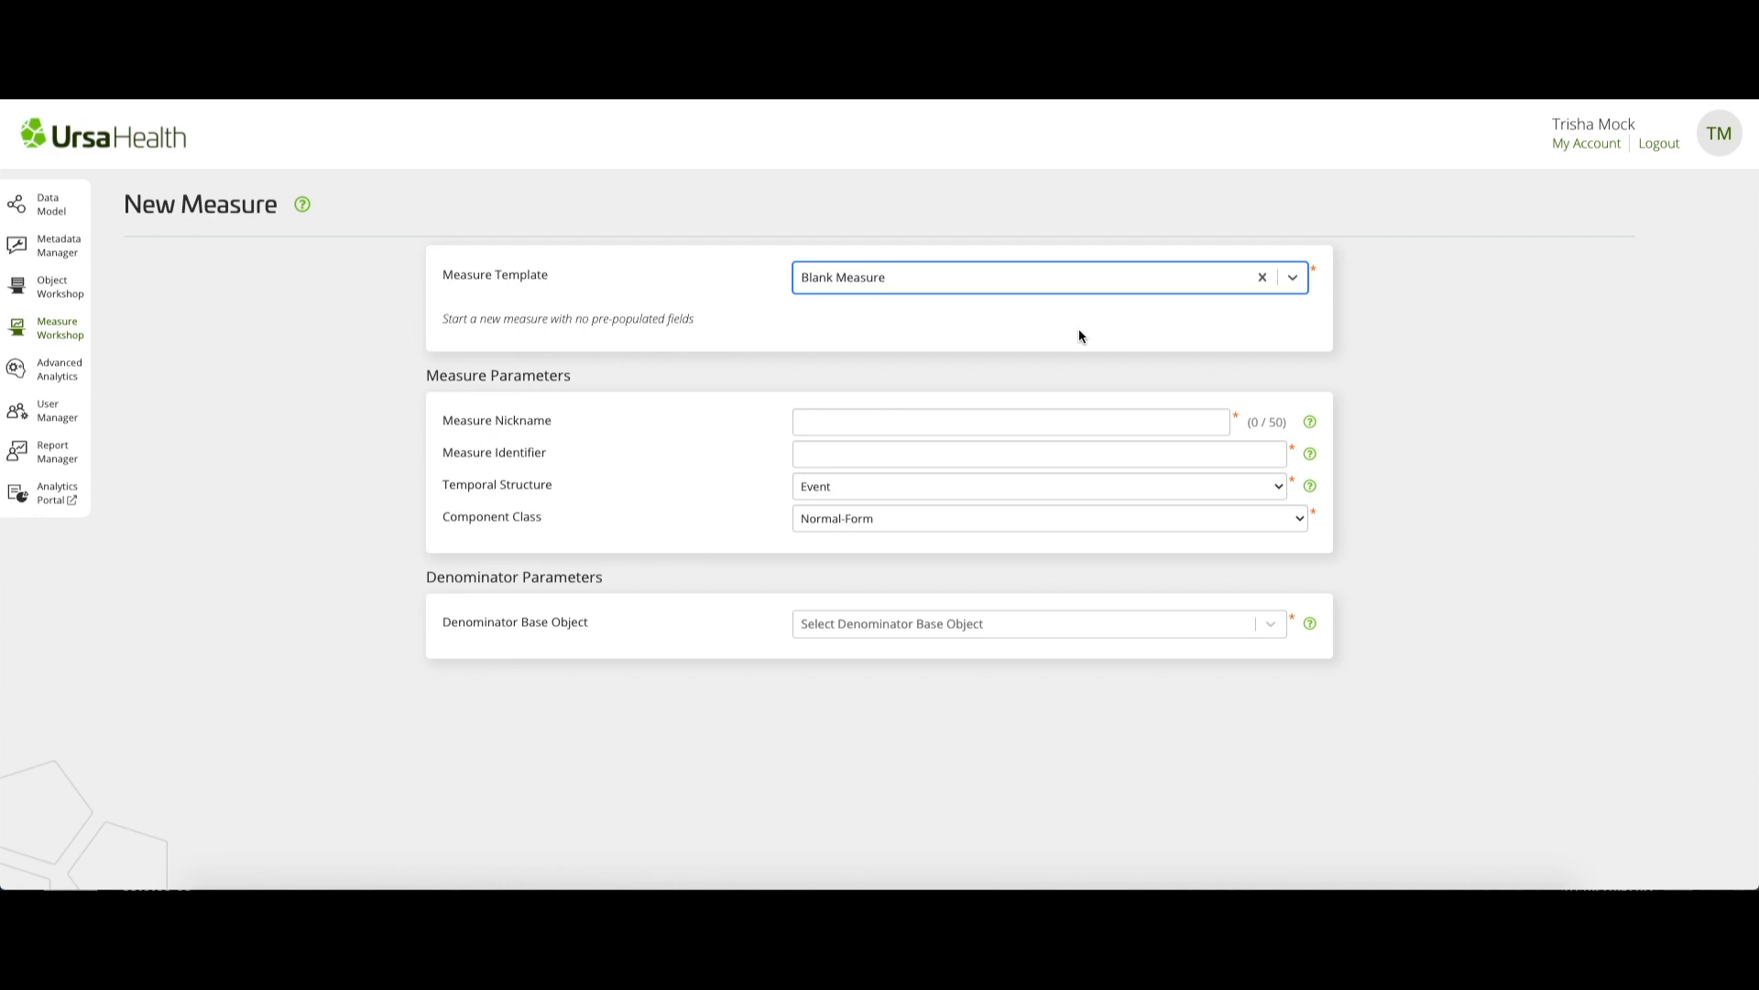
- Enter the measure nickname "Nephrologist visits with CKD diagnosis >= stage 3" and the identifier CKD-101
{"action": "key", "text": "Tab"}
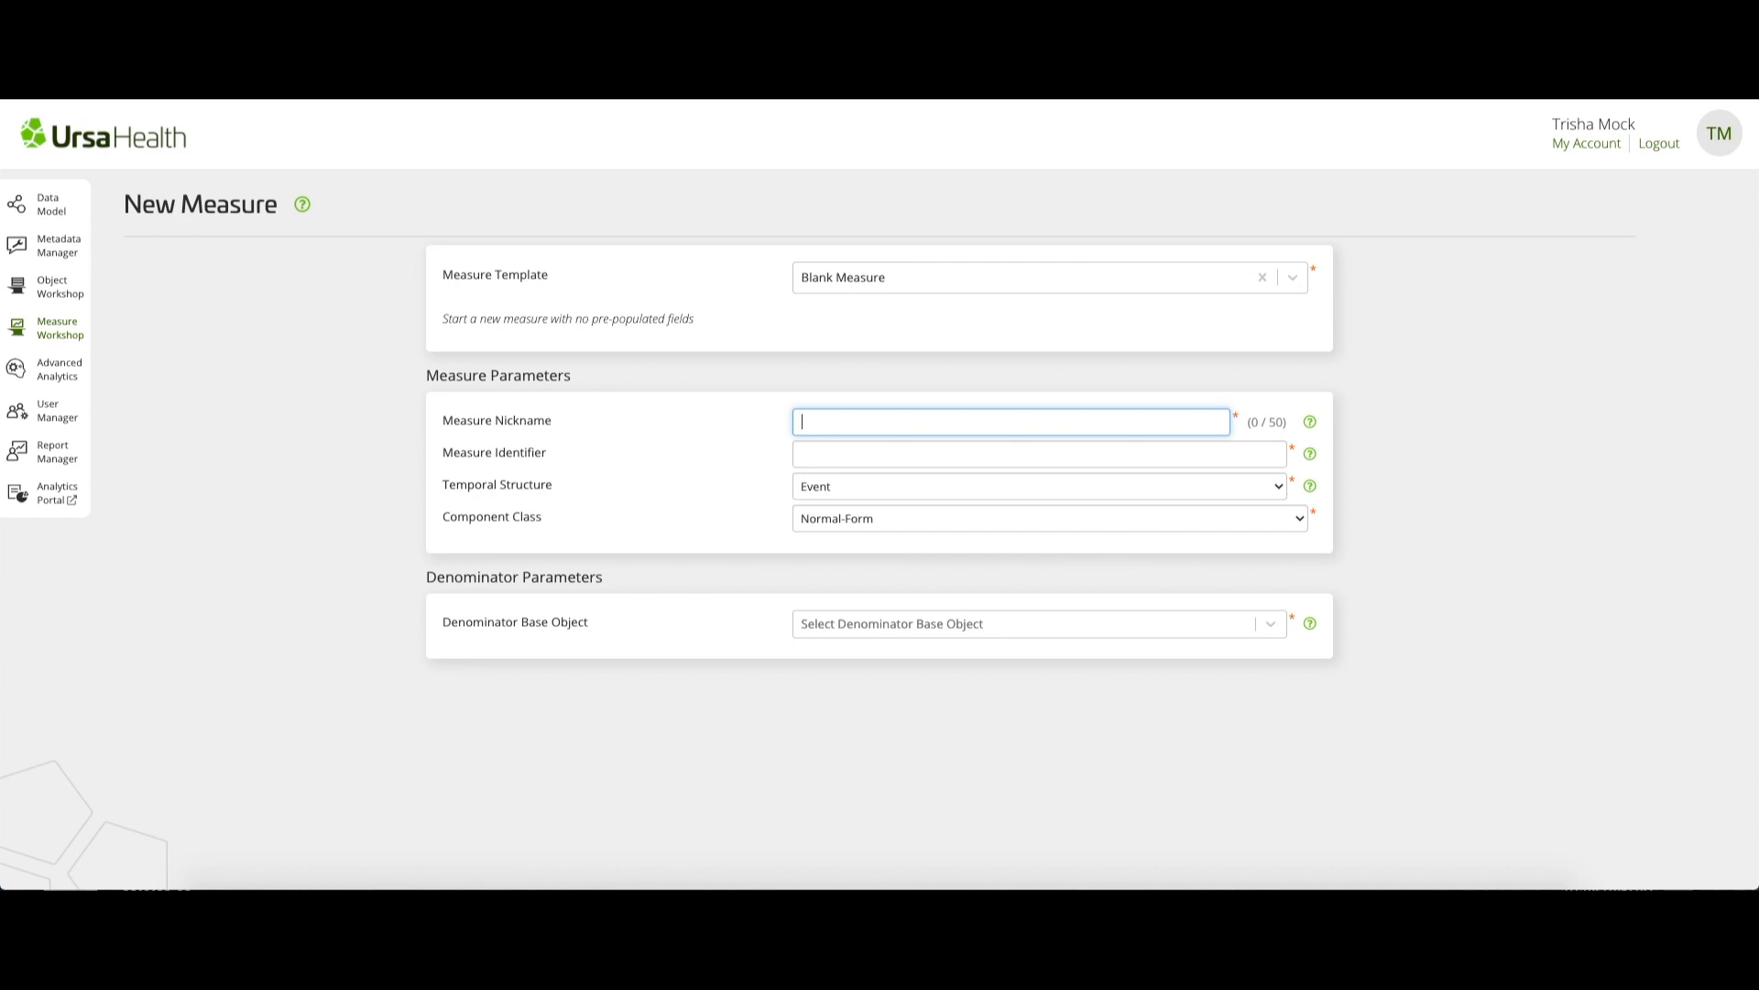
{"action": "type", "text": "Nephrologist visits with CKD diagnosis "}
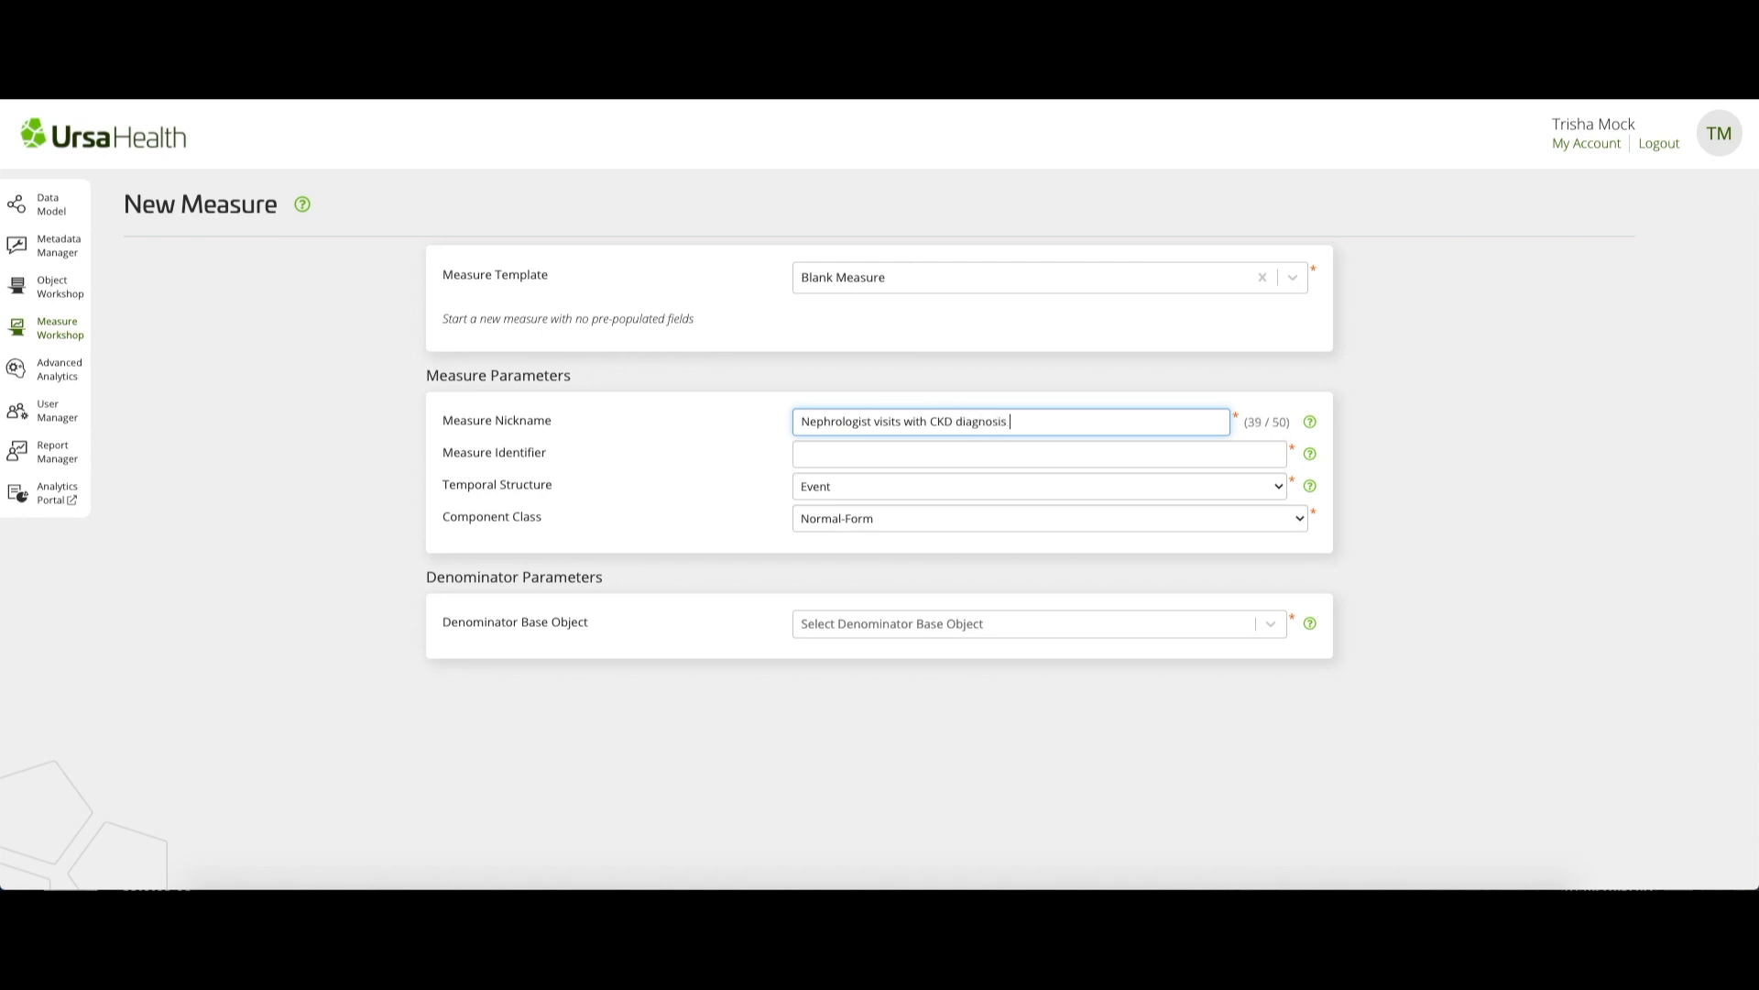
{"action": "type", "text": ">= stage 3"}
{"action": "left_click", "coordinate": [803, 454]}
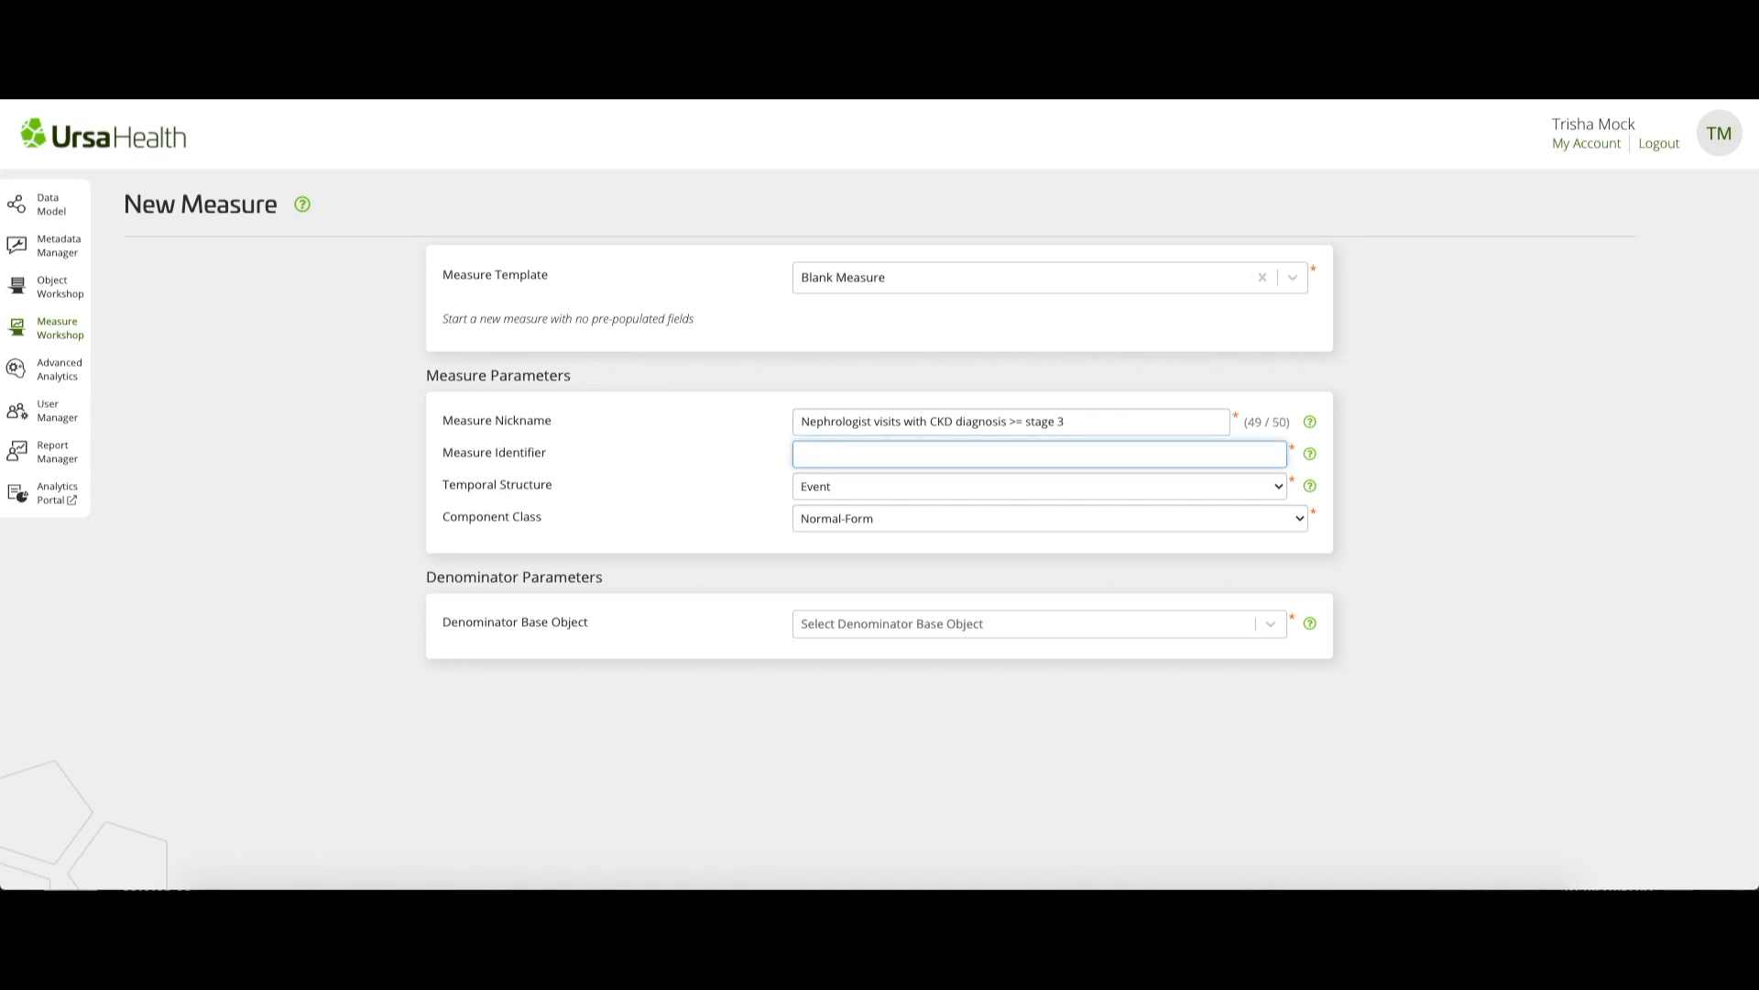
{"action": "type", "text": "CKD-101"}
- Keep the measure's temporal structure as Event and its component class as Normal-Form
{"action": "left_click", "coordinate": [1039, 486]}
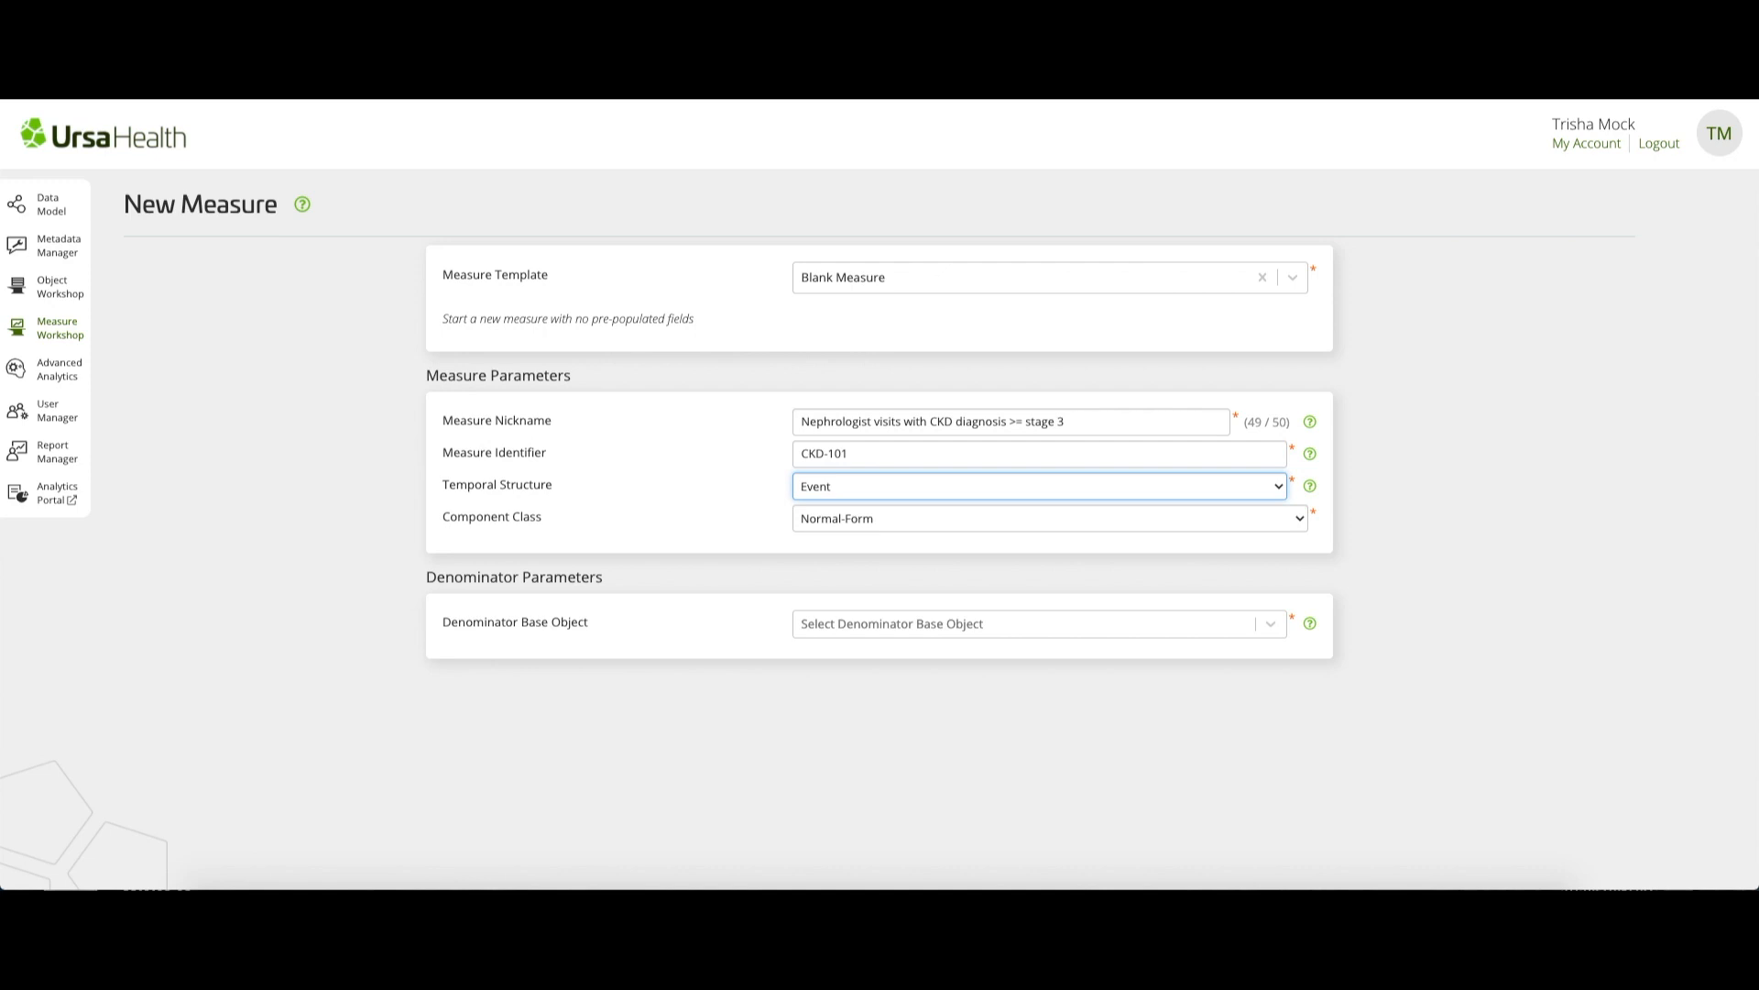
{"action": "left_click", "coordinate": [1049, 518]}
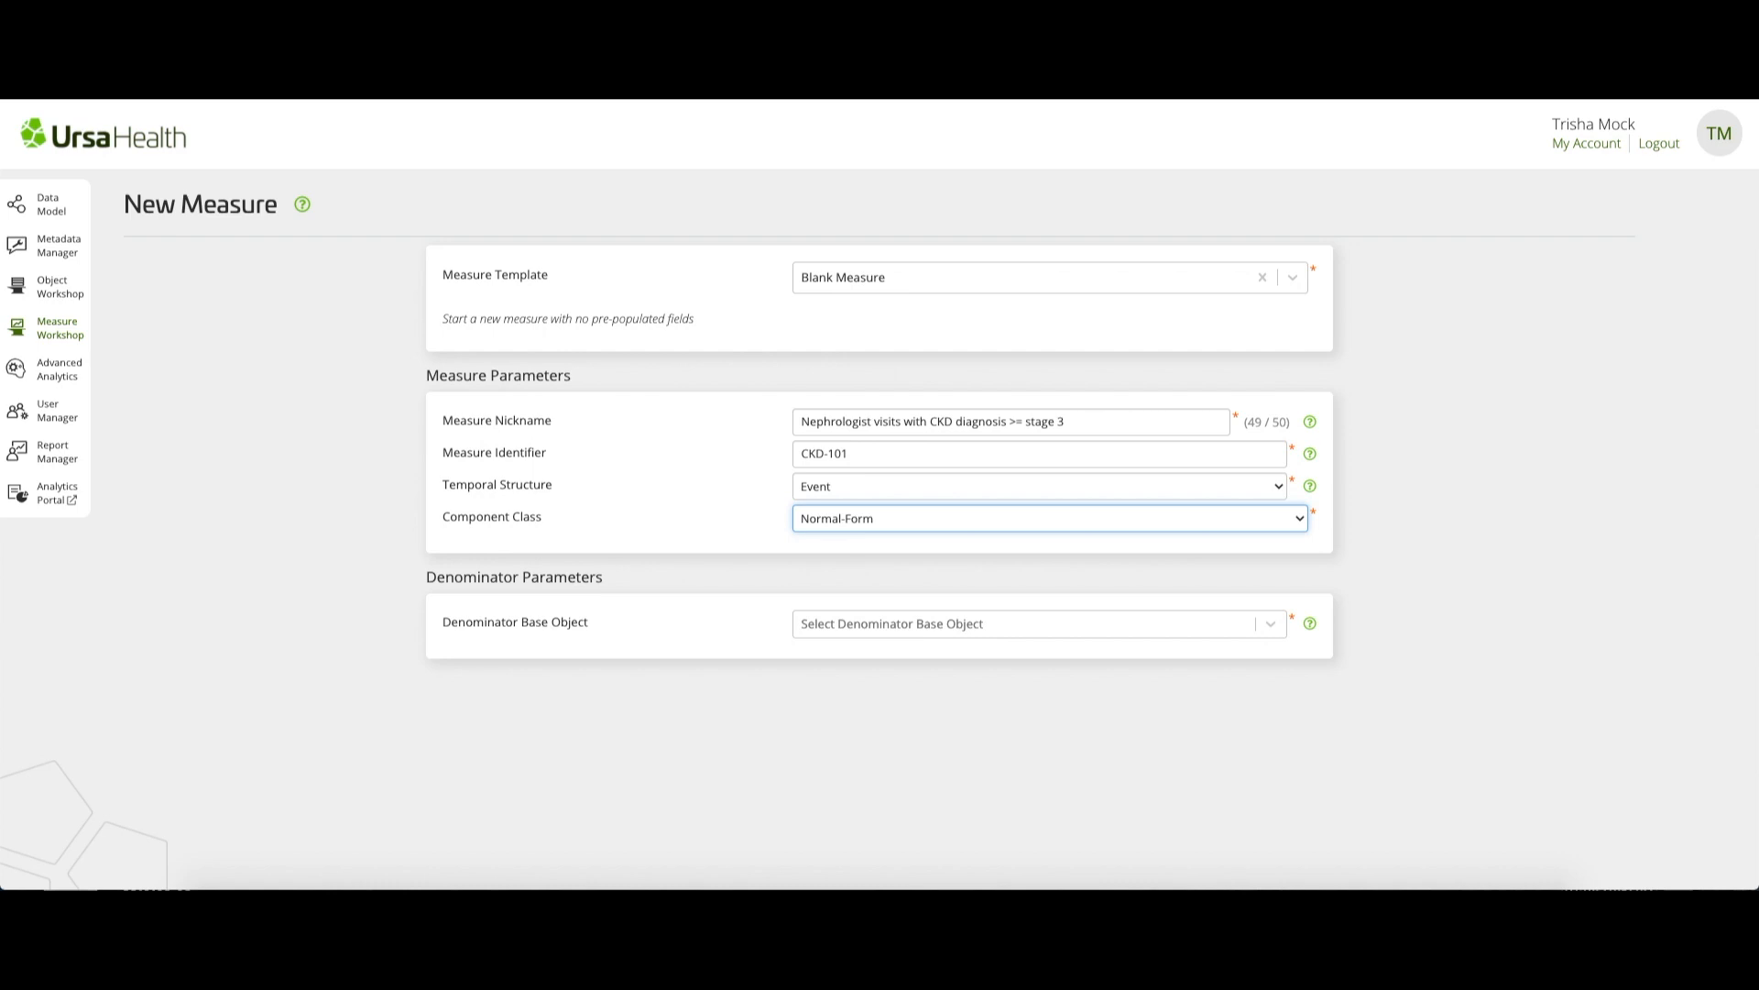
{"action": "left_click", "coordinate": [1067, 520]}
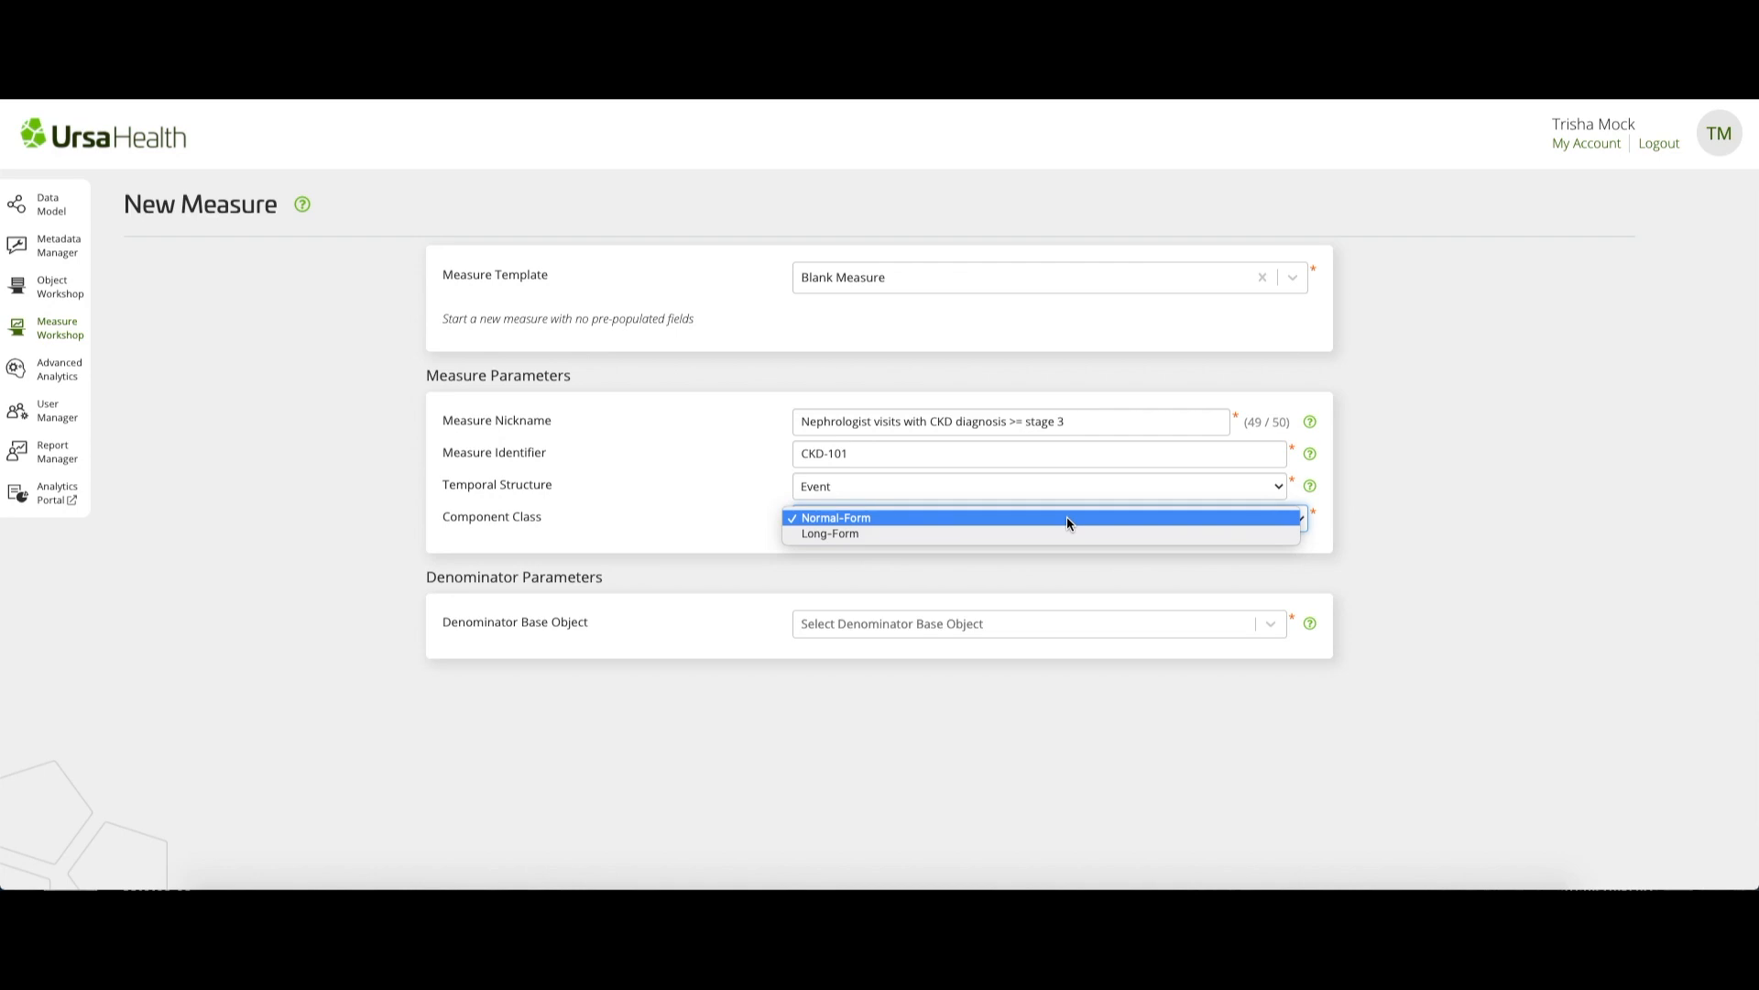
{"action": "left_click", "coordinate": [1067, 519]}
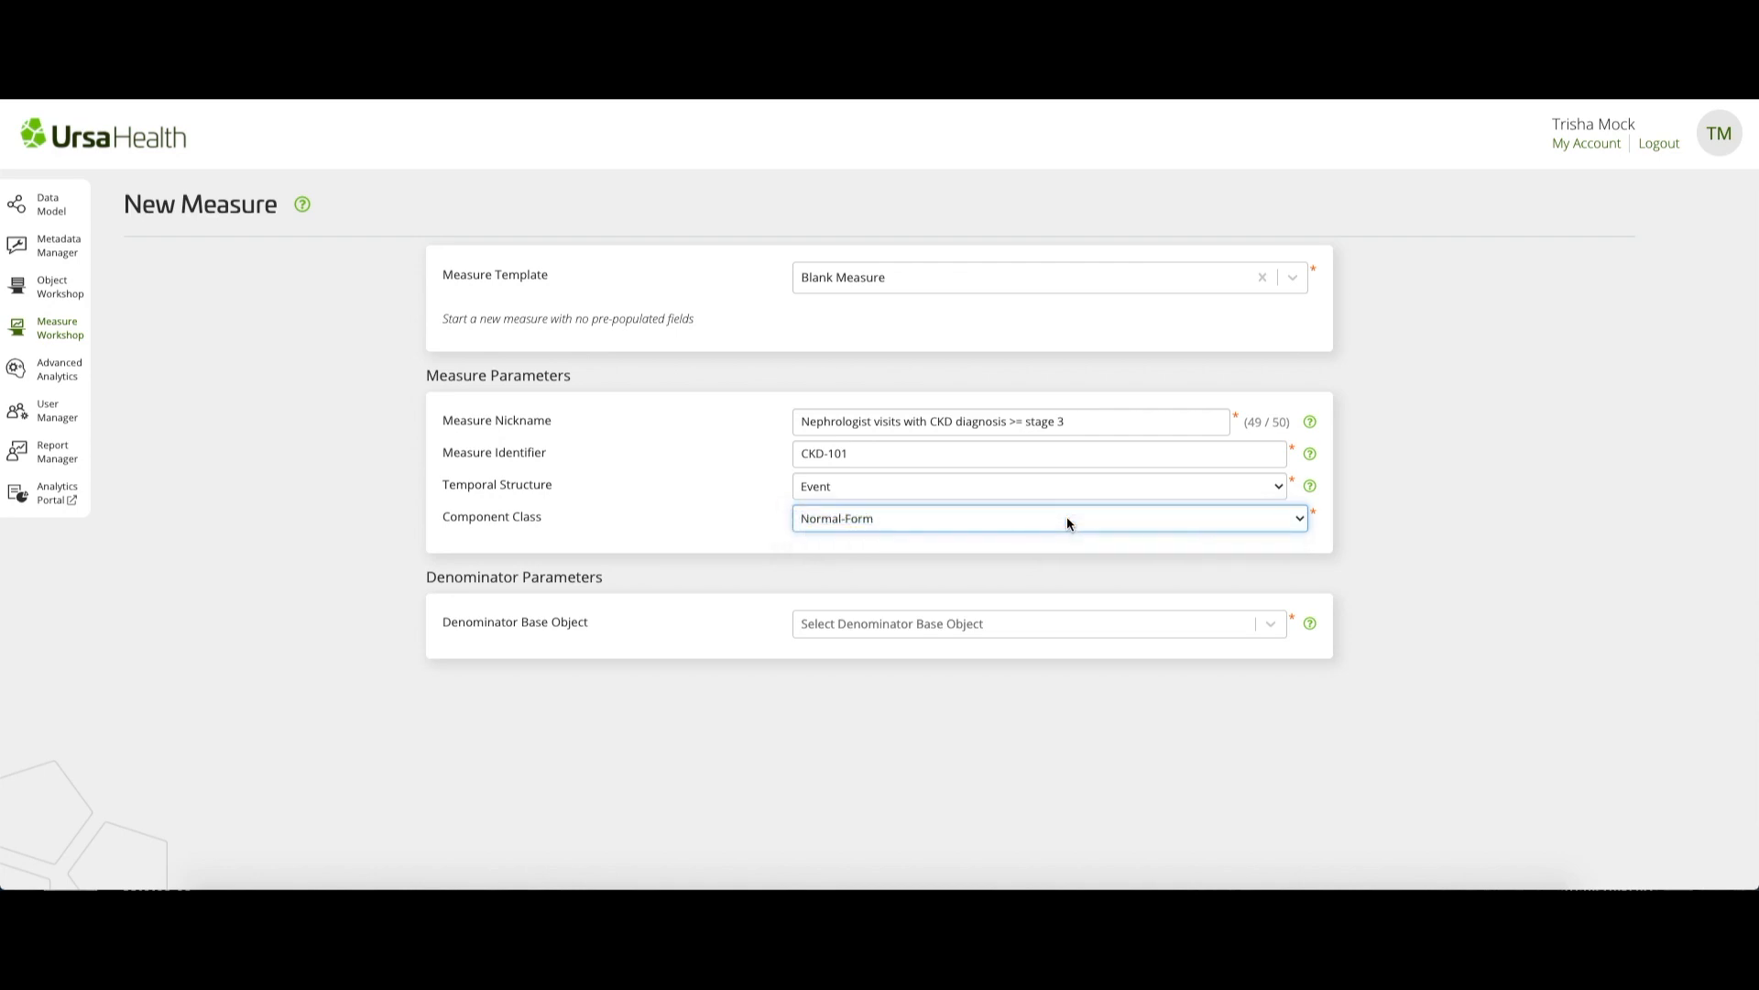
- Choose [SO/CKD] Nephrologist Office Visits as the denominator base object and create the measure
{"action": "key", "text": "Tab"}
{"action": "type", "text": "N"}
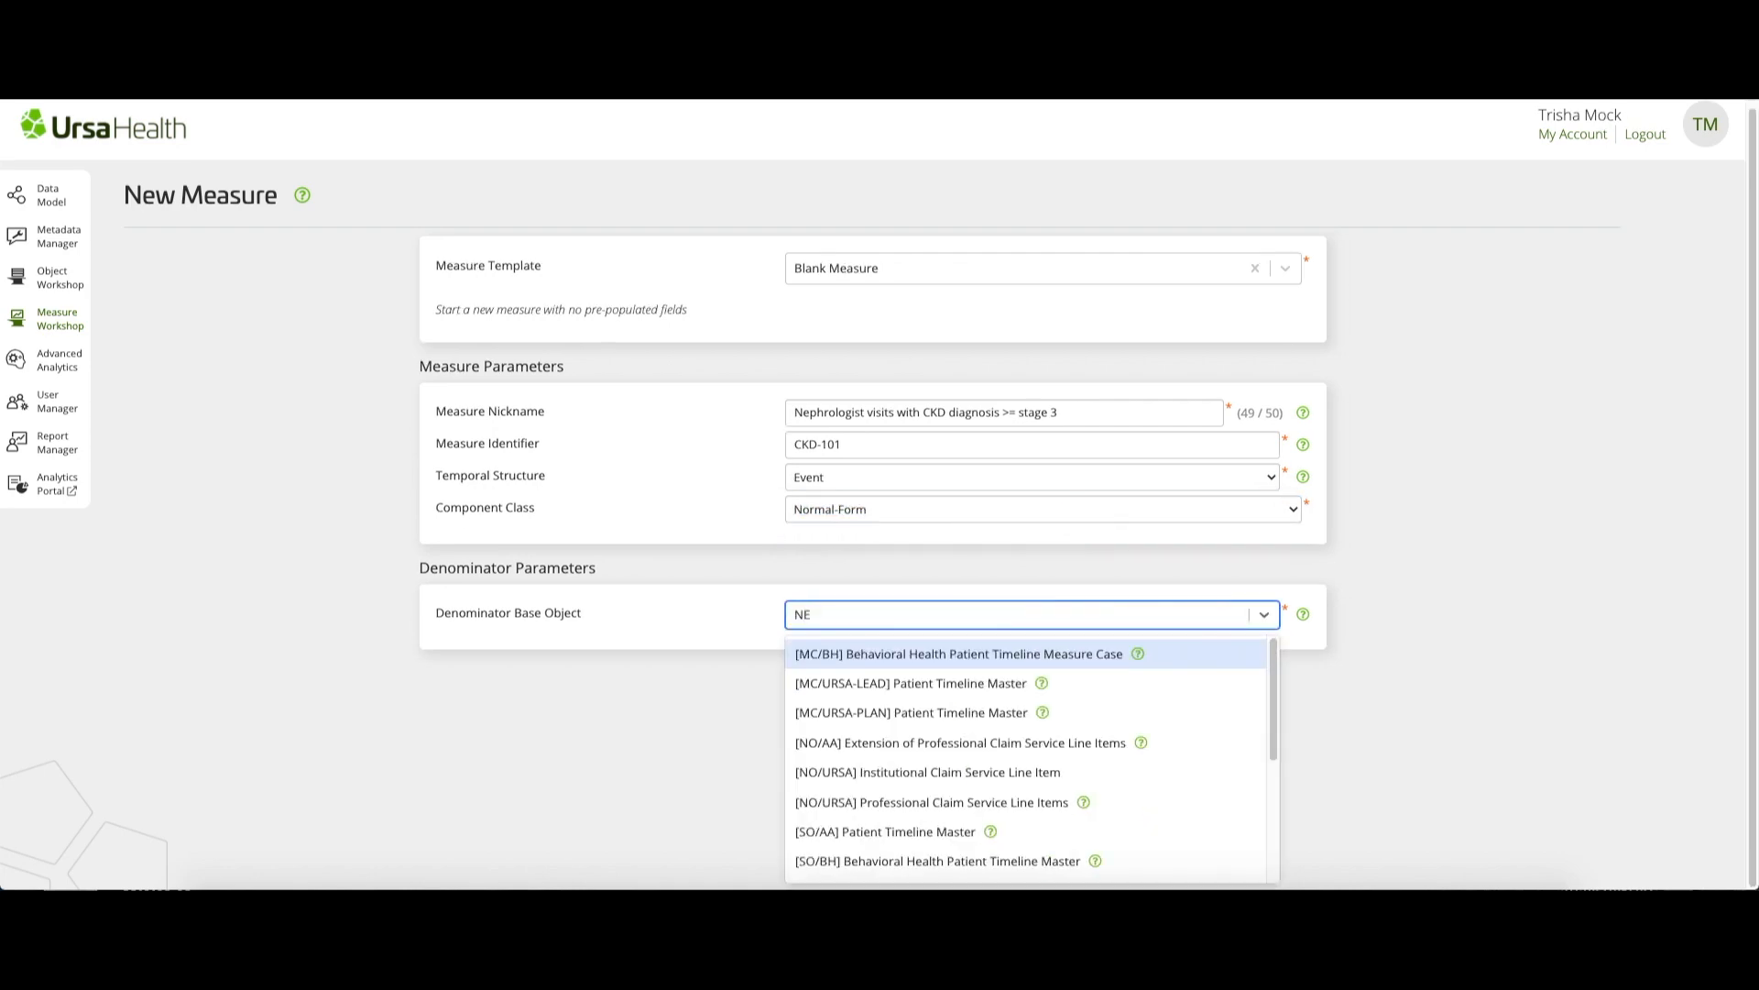
{"action": "type", "text": "ephr"}
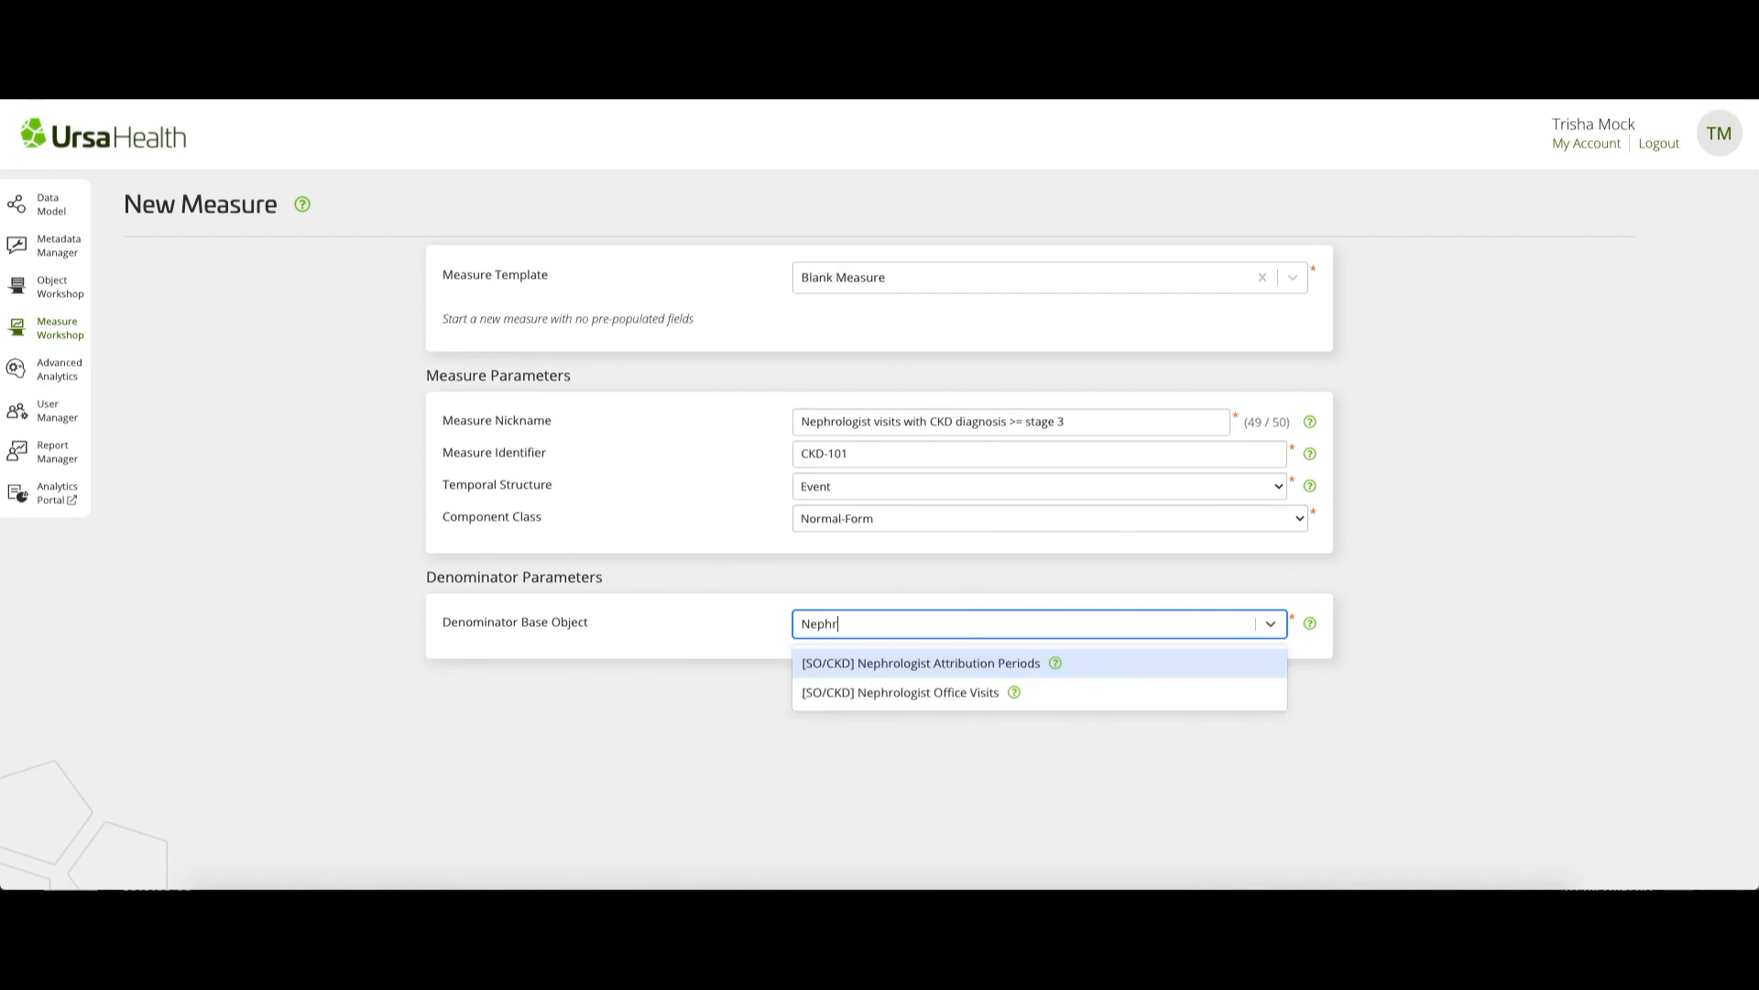
{"action": "key", "text": "Down"}
{"action": "key", "text": "Return"}
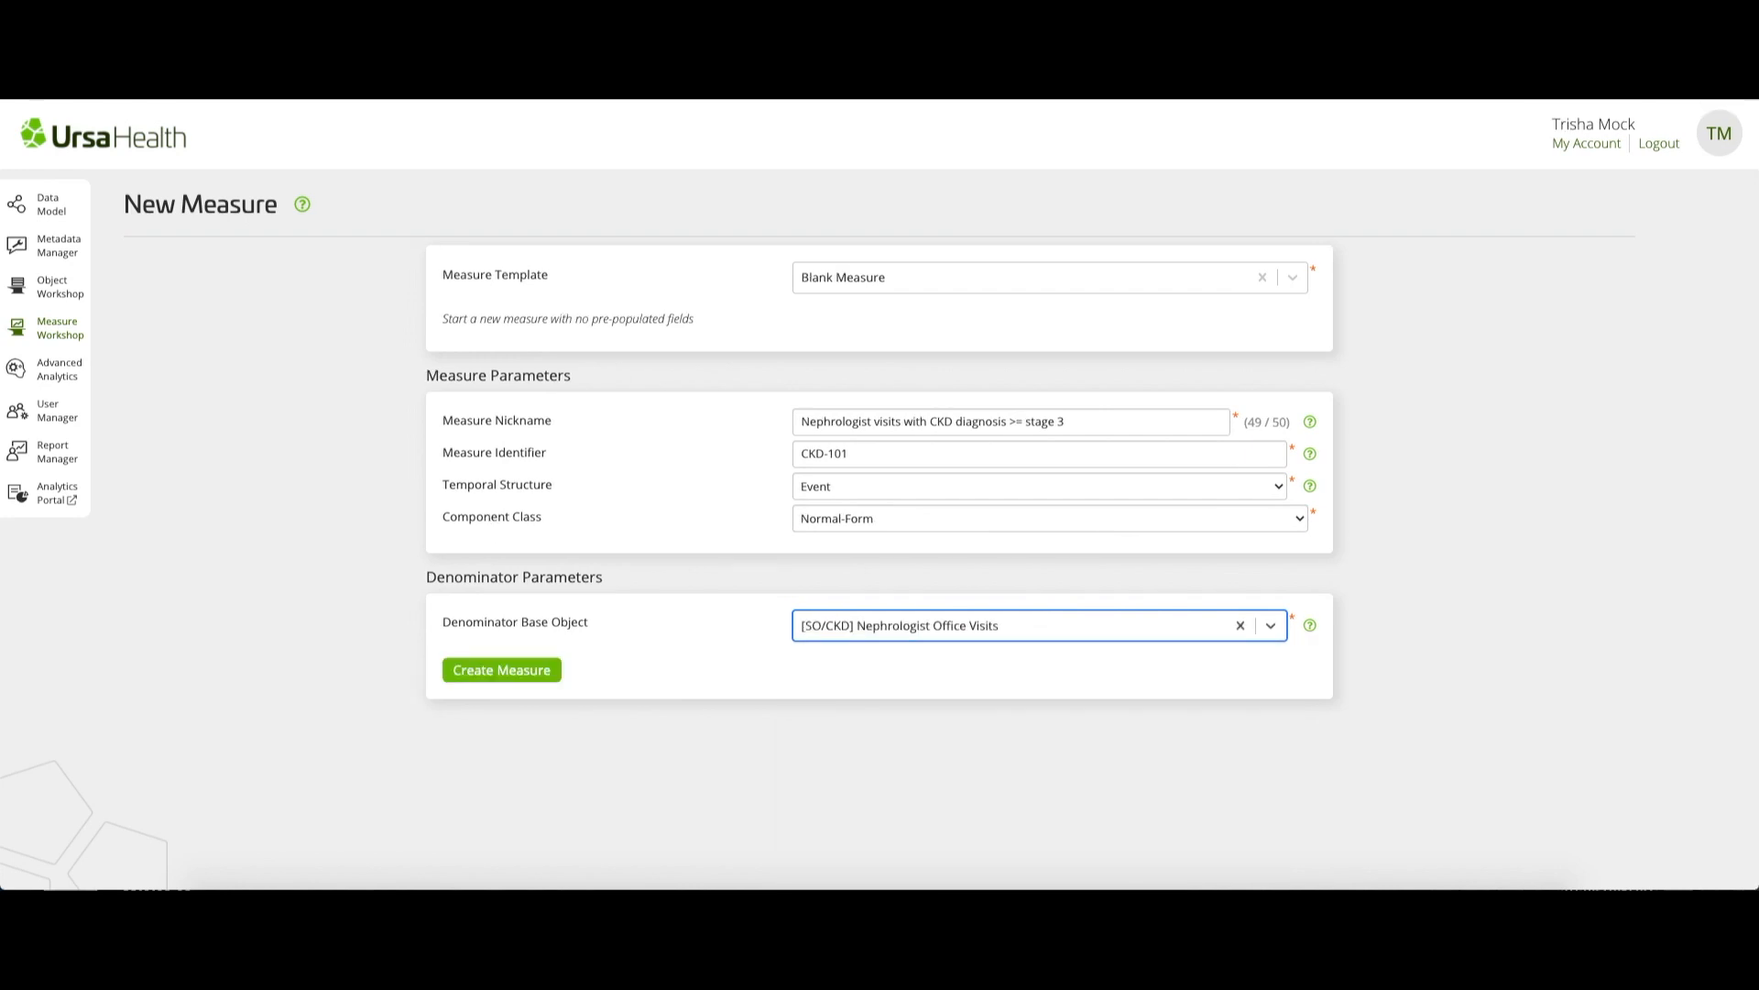
{"action": "left_click", "coordinate": [518, 673]}
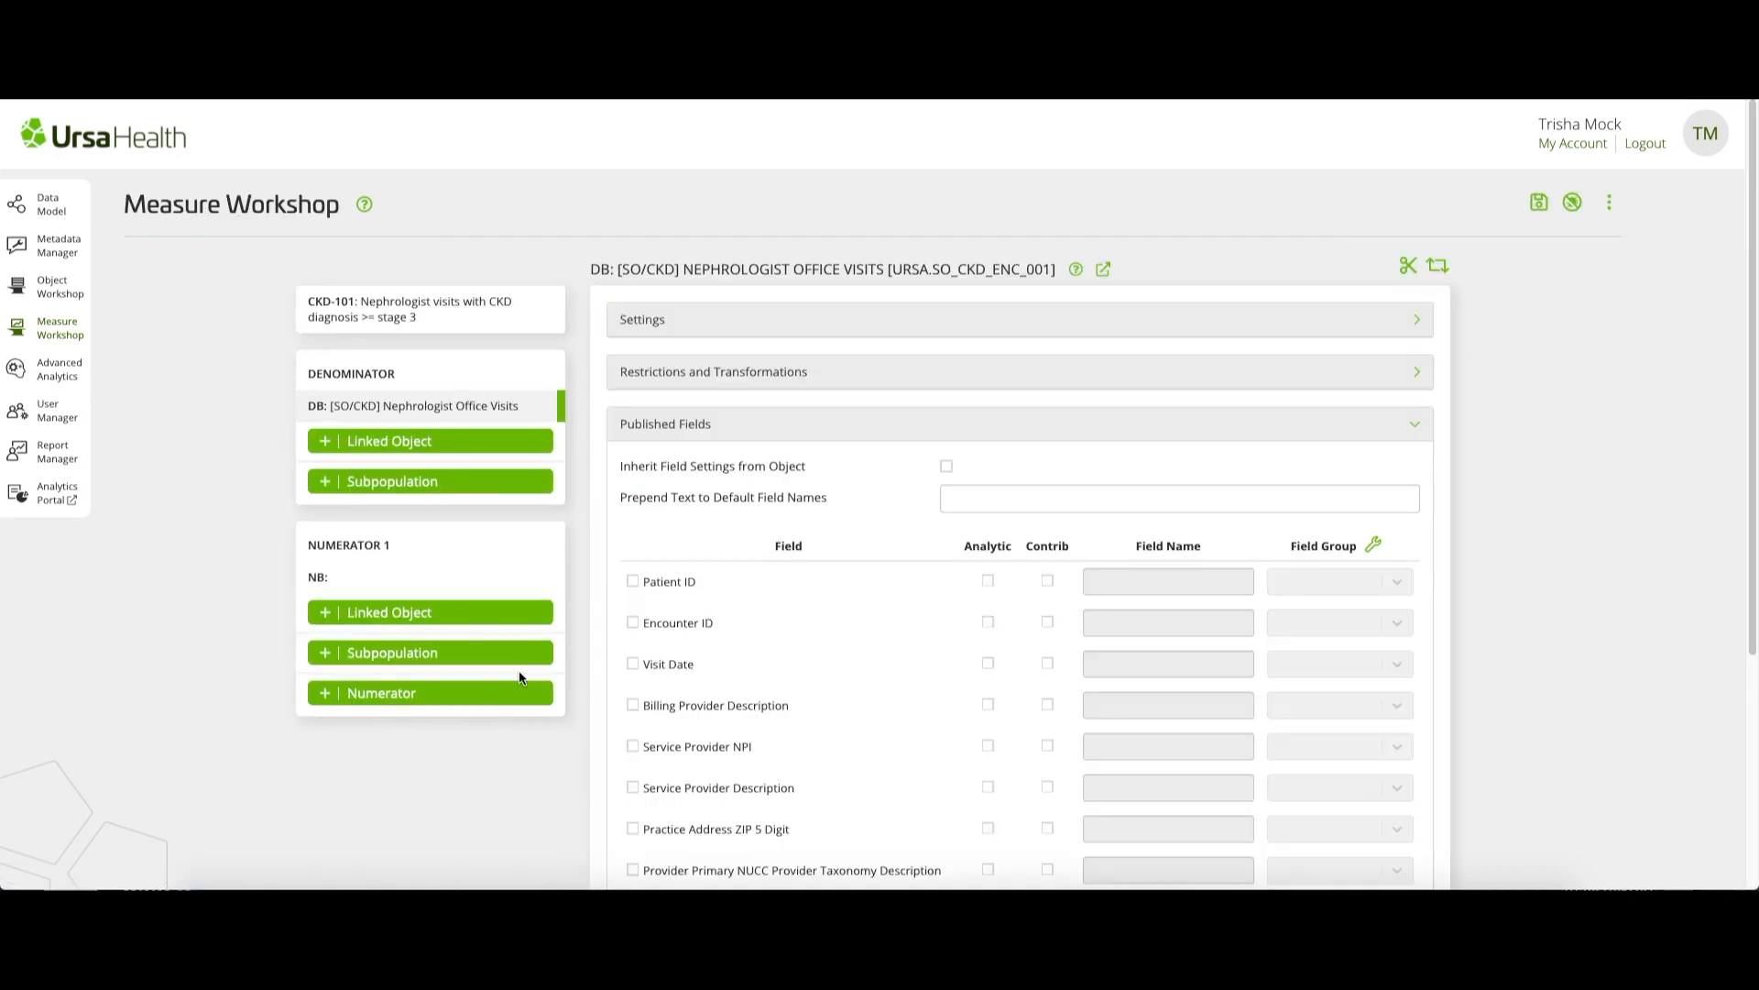
- In the measure's configuration, enable No Numerator Stacks and accept DB.Encounter ID as the denominator case field
{"action": "left_click", "coordinate": [476, 317]}
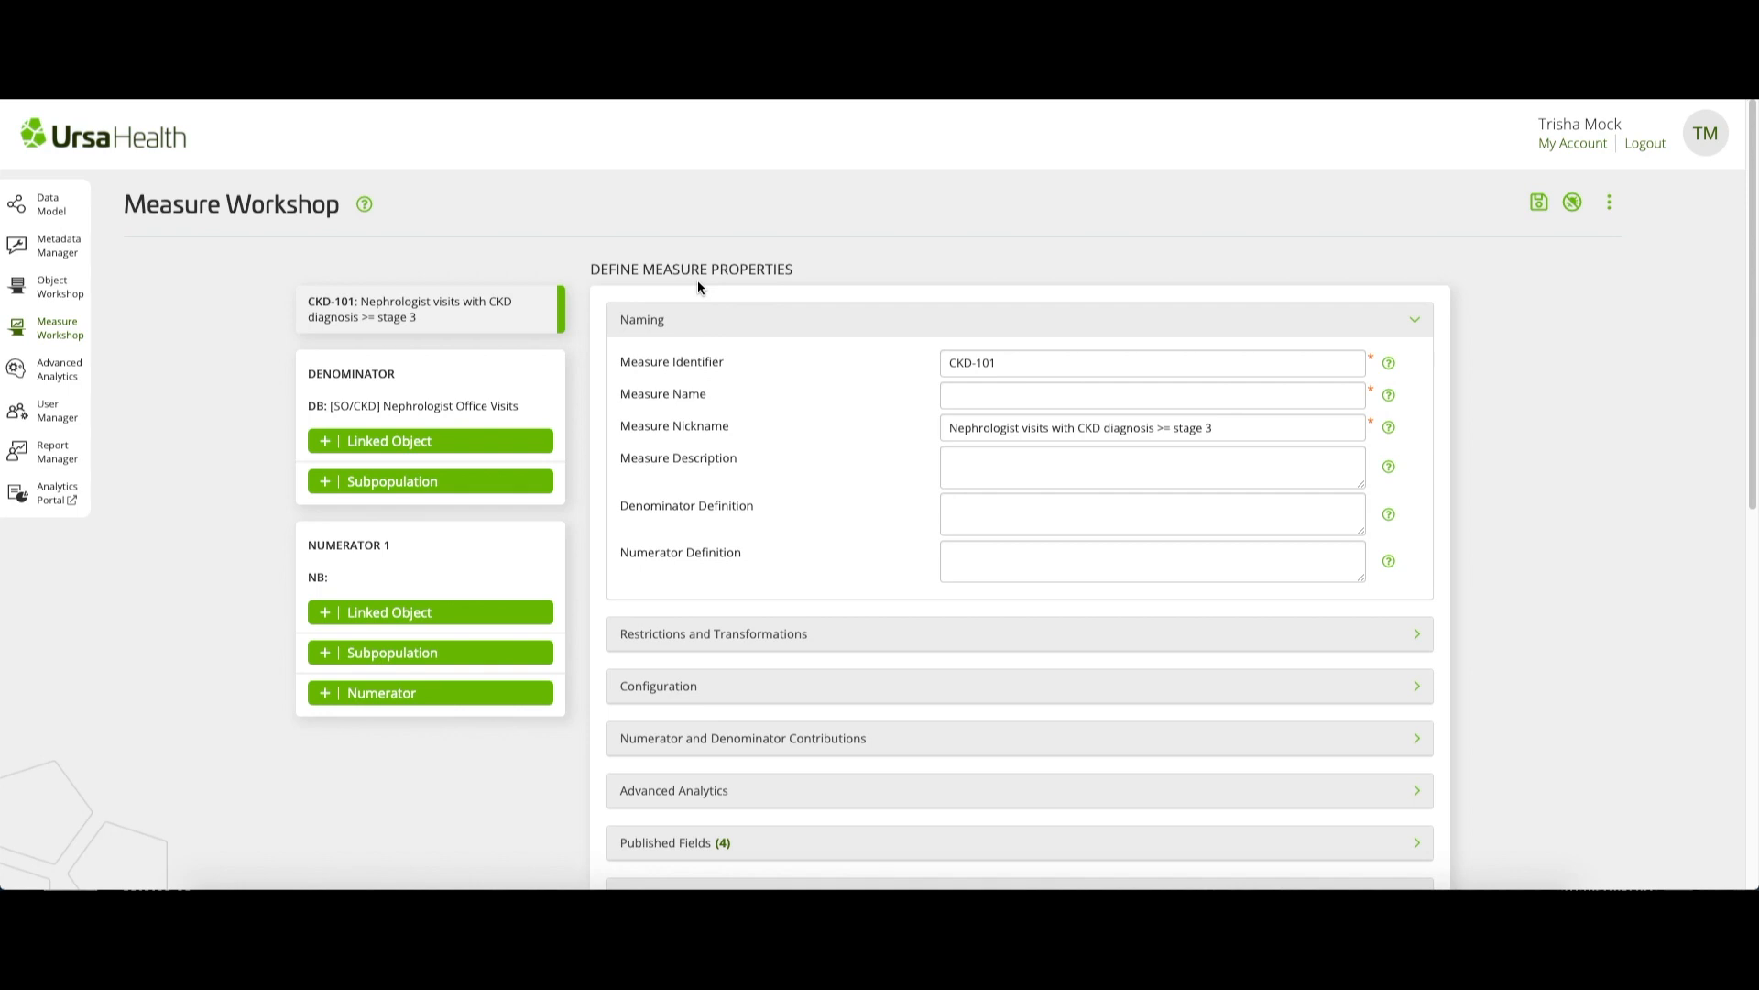
{"action": "left_click", "coordinate": [762, 692]}
{"action": "scroll", "coordinate": [762, 691], "scroll_direction": "down", "scroll_amount": 3}
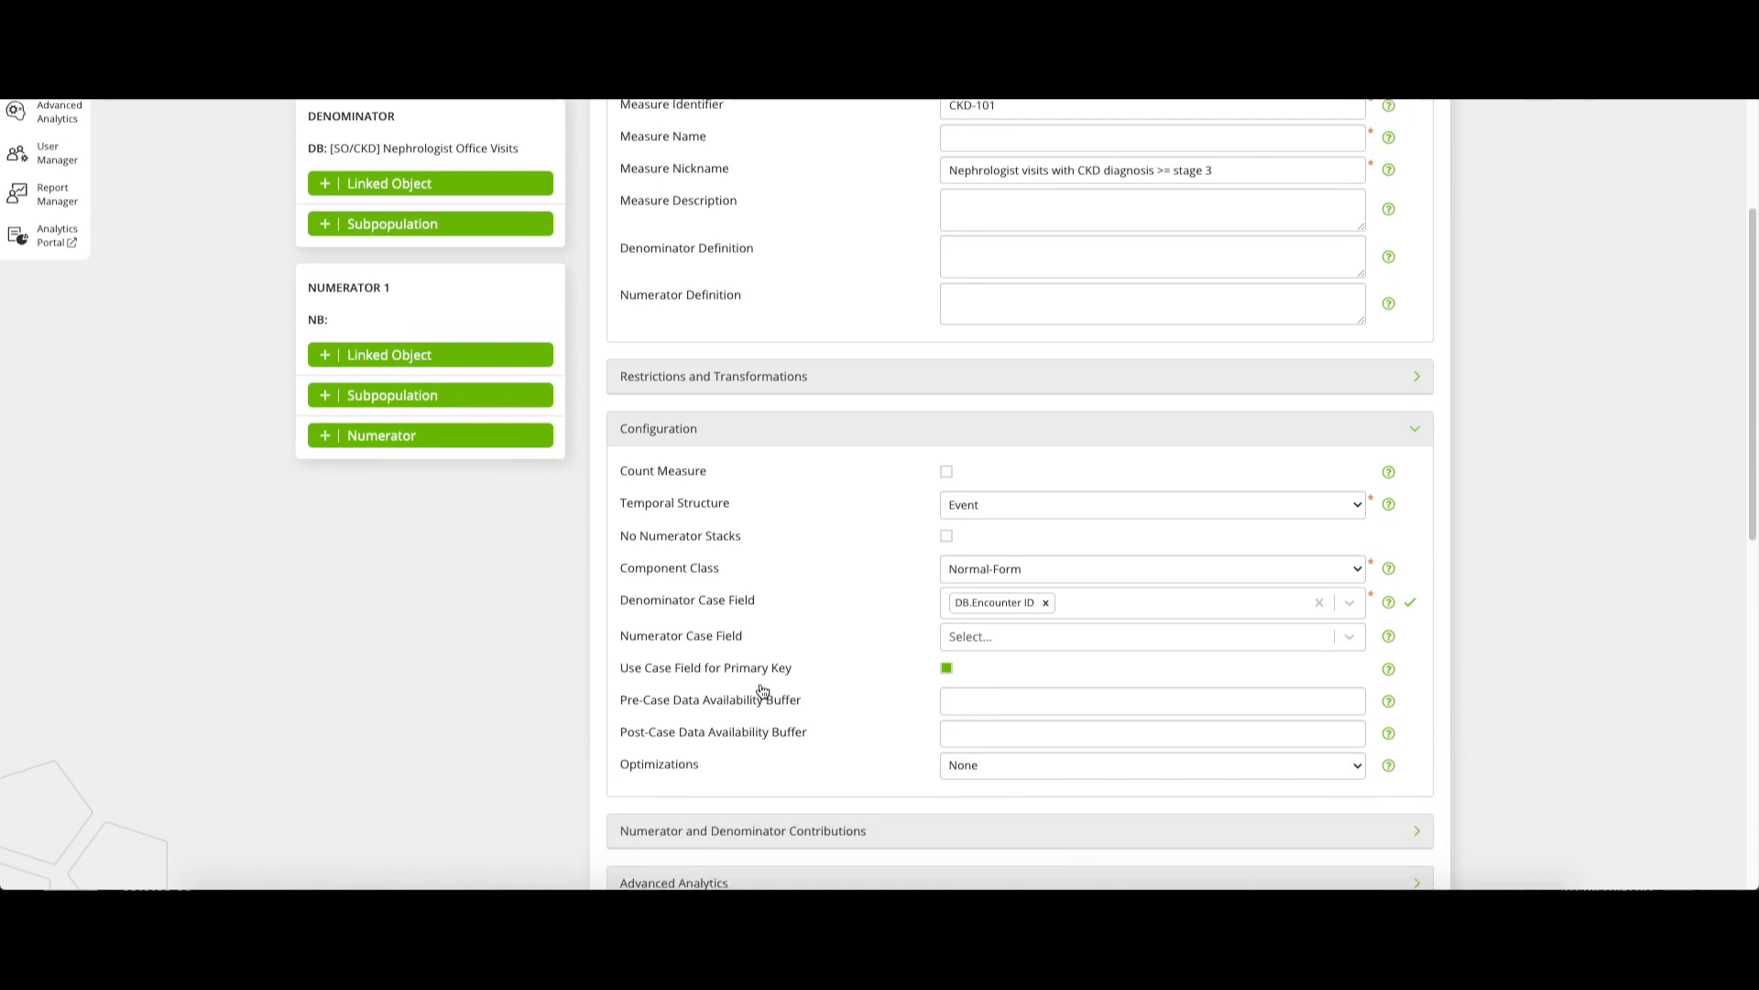
{"action": "scroll", "coordinate": [762, 690], "scroll_direction": "down", "scroll_amount": 1}
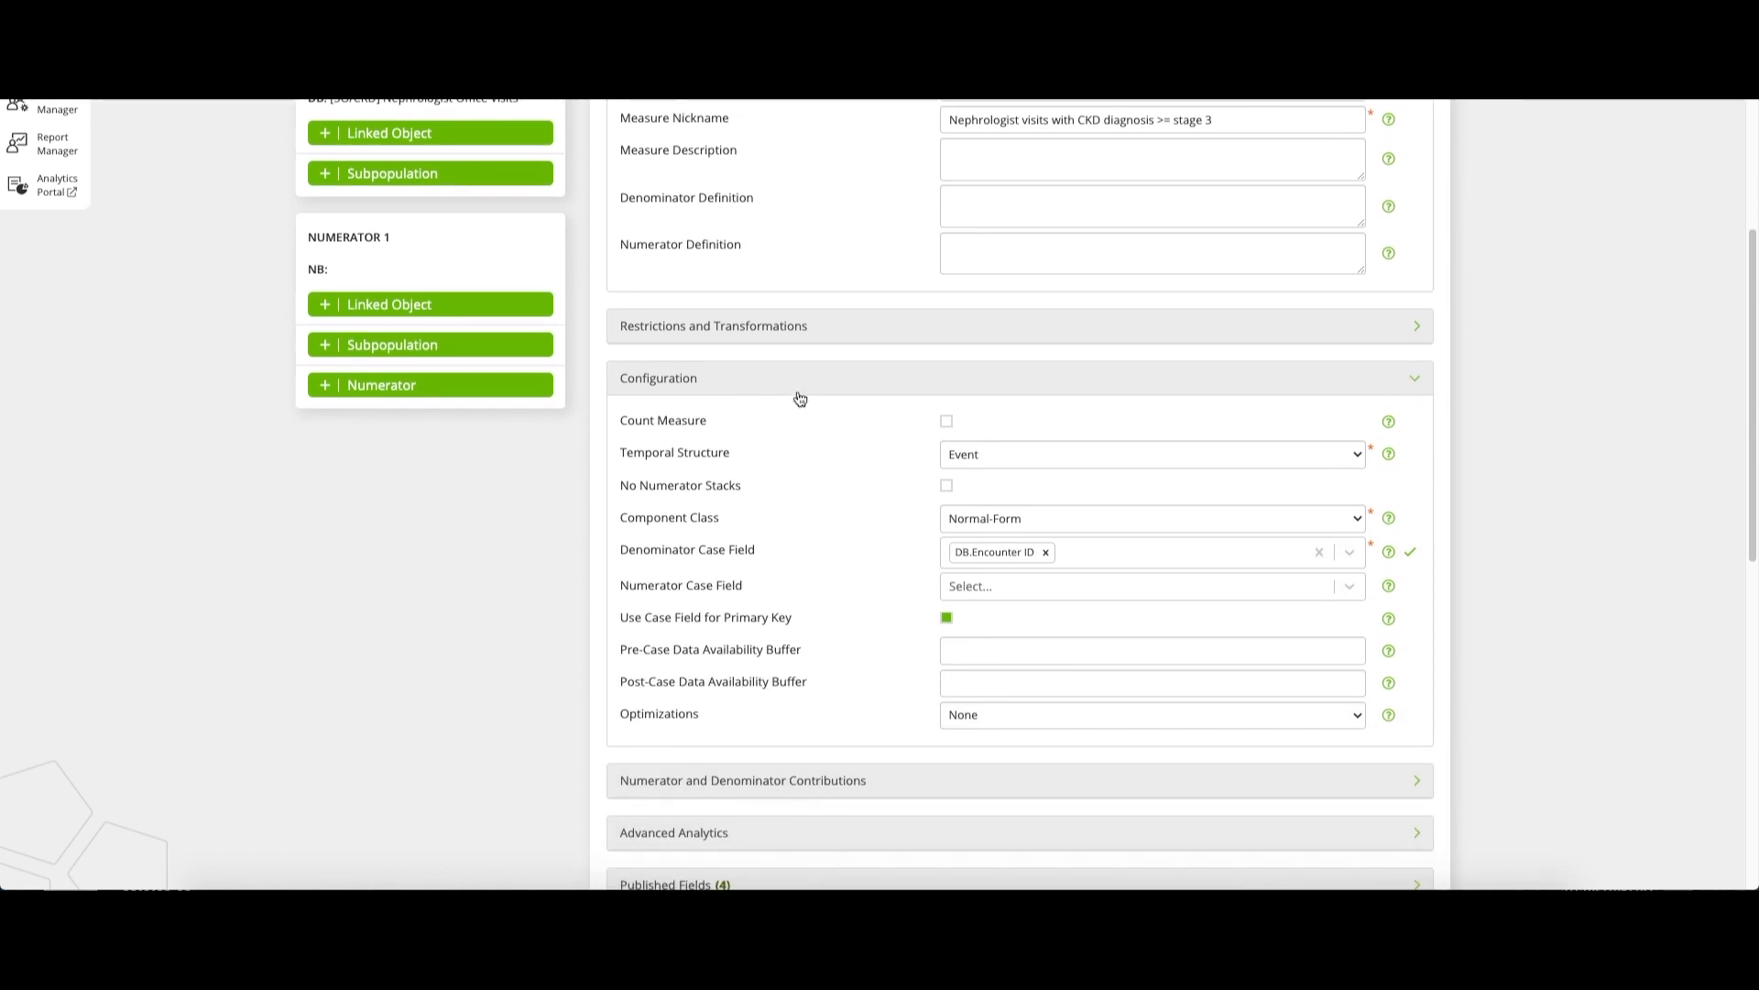
{"action": "left_click", "coordinate": [947, 488]}
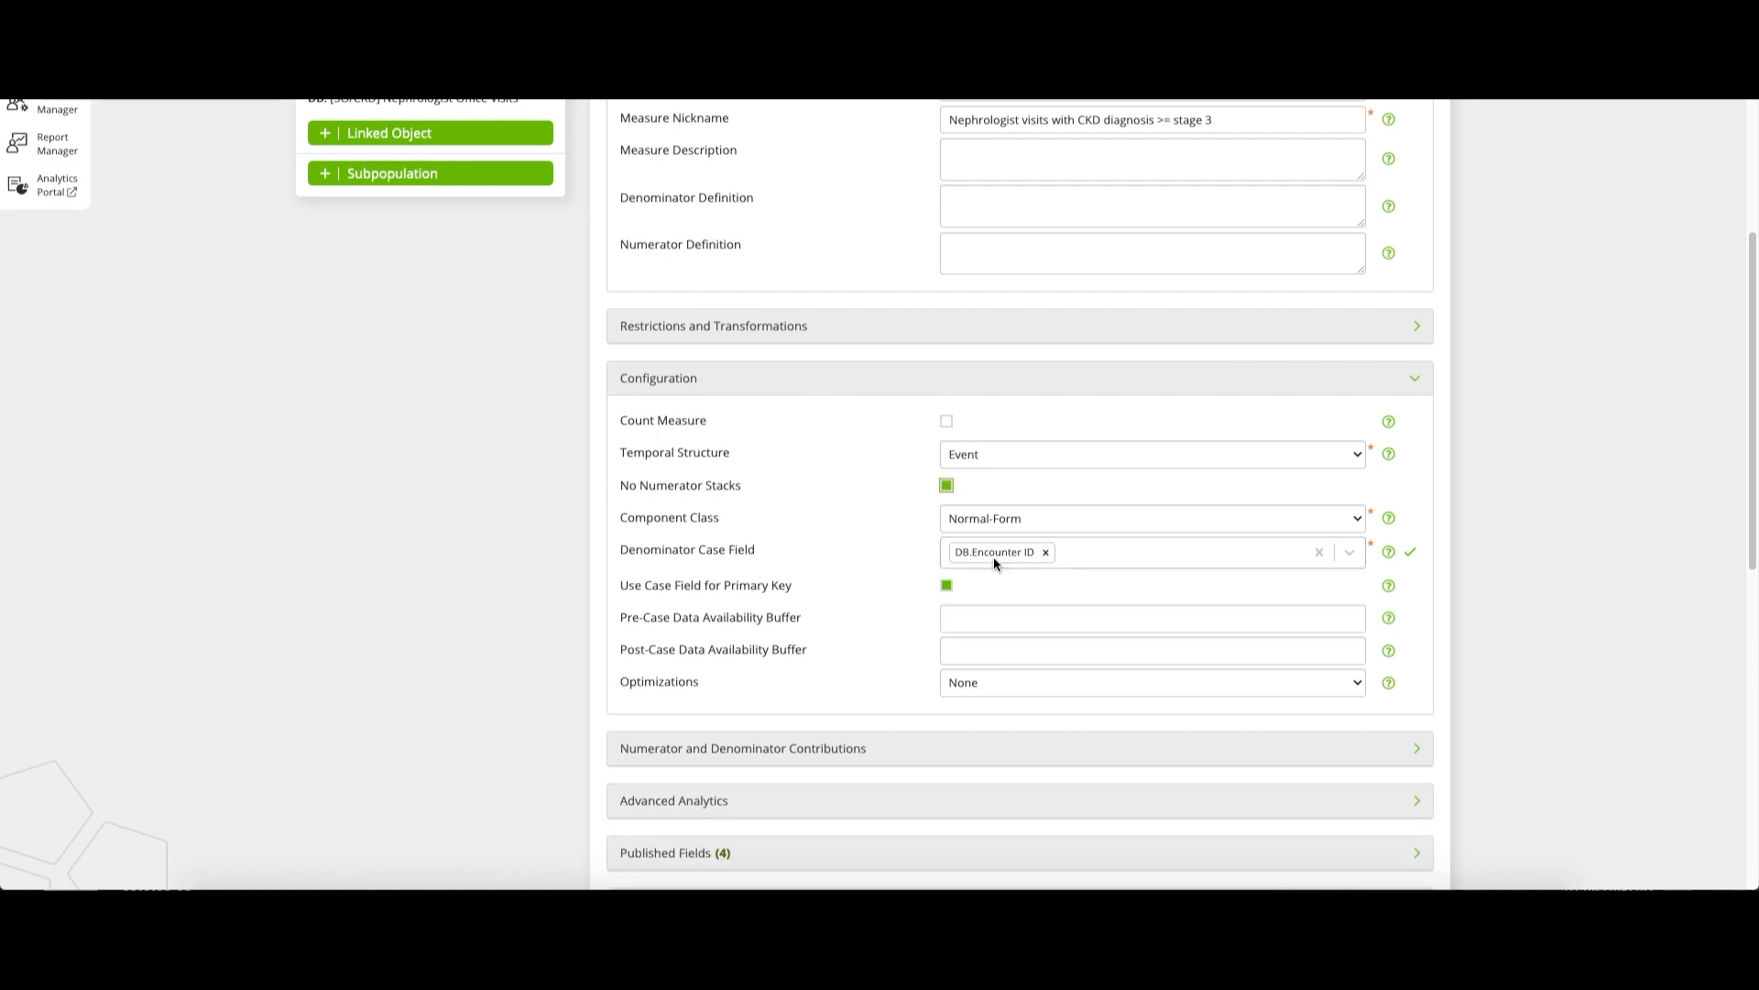
{"action": "left_click", "coordinate": [1411, 555]}
{"action": "scroll", "coordinate": [920, 504], "scroll_direction": "up", "scroll_amount": 3}
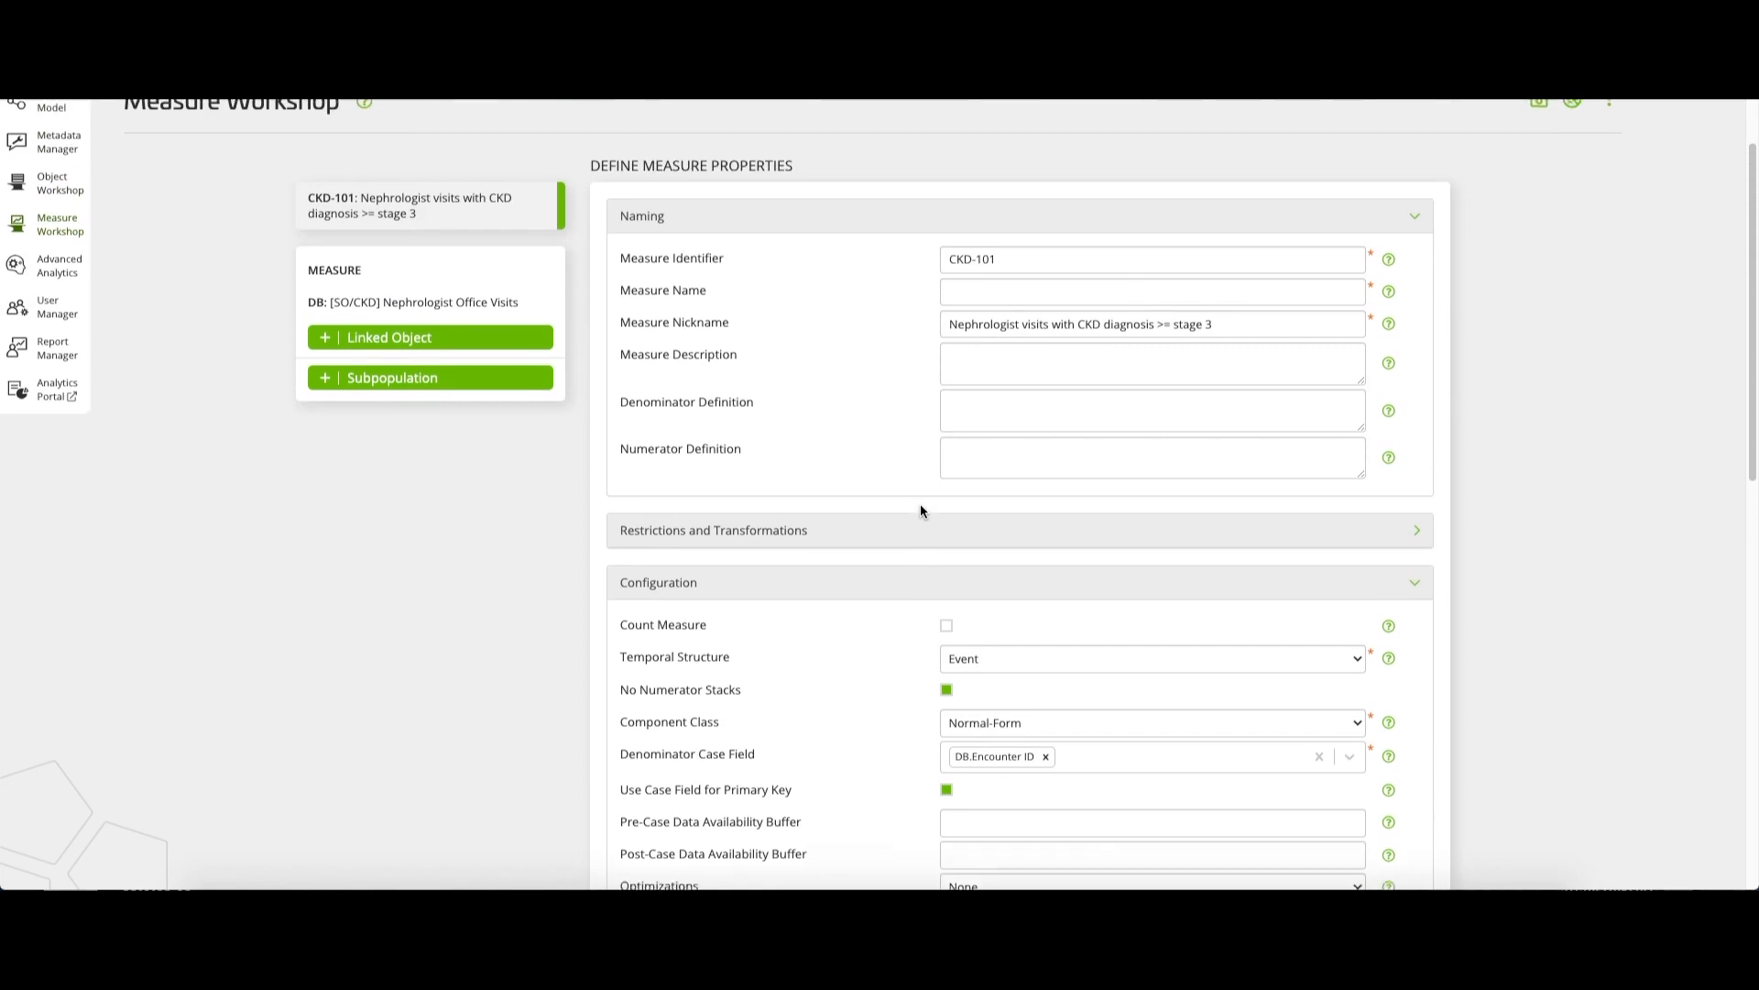
- Publish the Nephrologist Office Visits fields by inheriting the object's field settings, with inheritance switched off again so the settings stay editable
{"action": "left_click", "coordinate": [538, 320]}
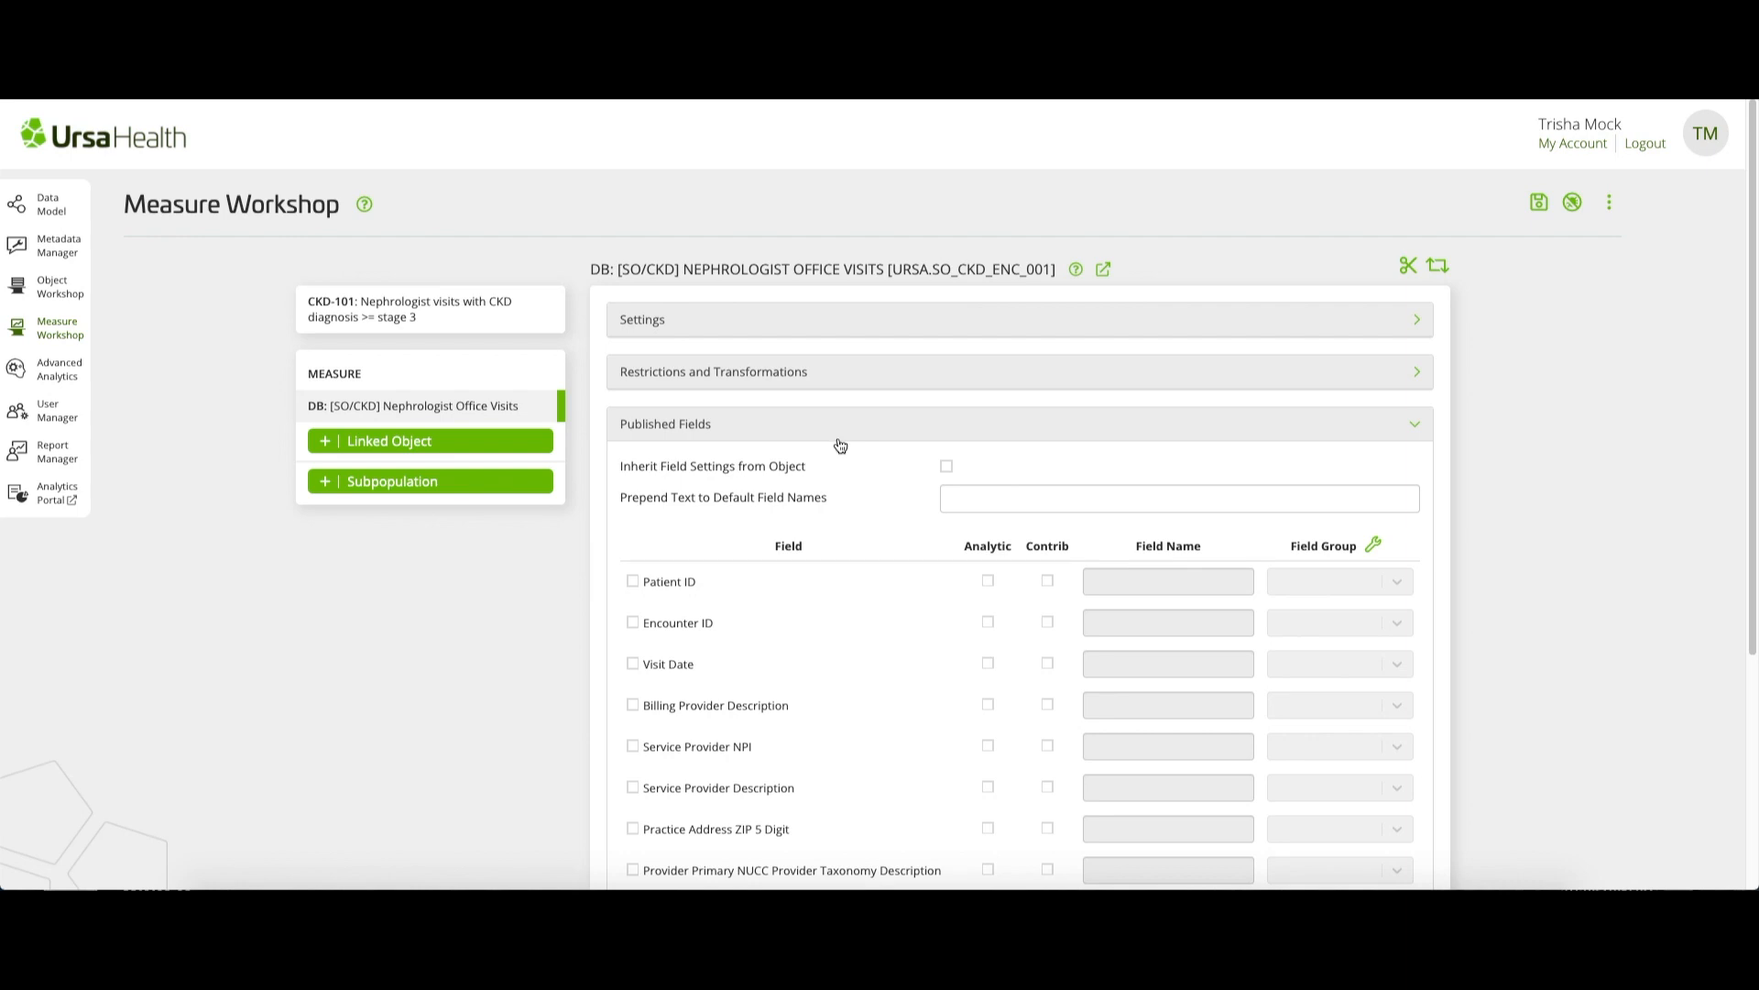
{"action": "left_click", "coordinate": [946, 468]}
{"action": "left_click", "coordinate": [947, 468]}
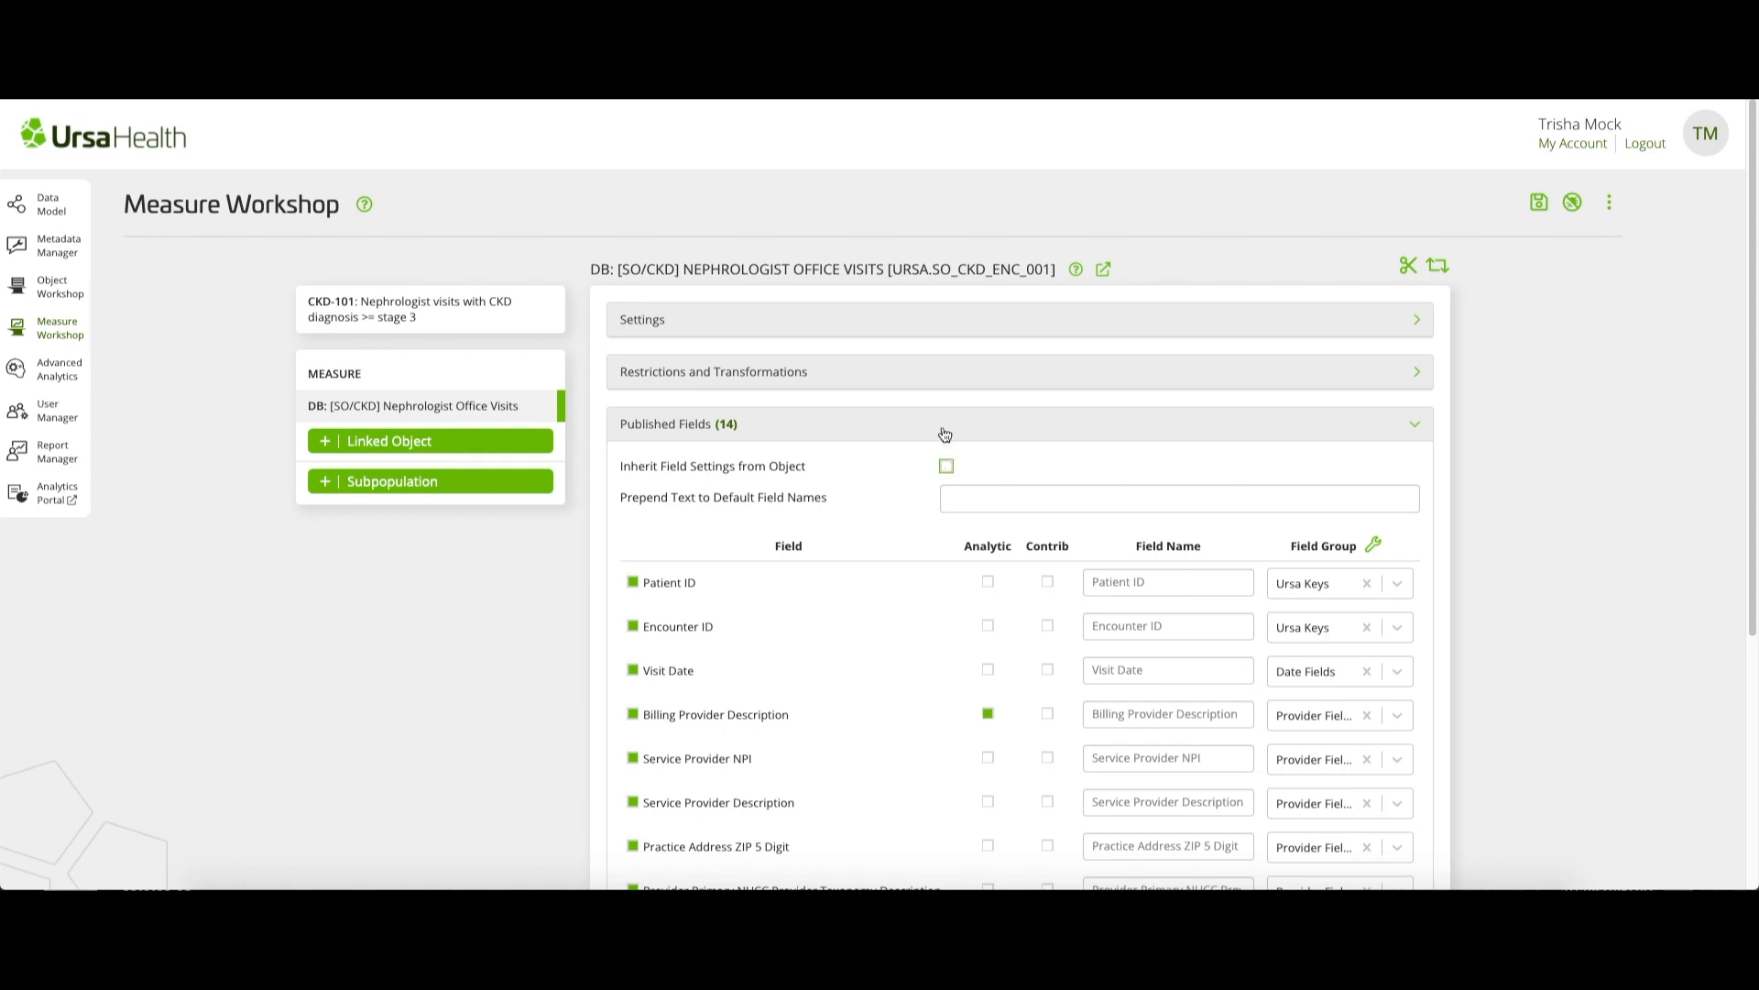
{"action": "left_click", "coordinate": [945, 430]}
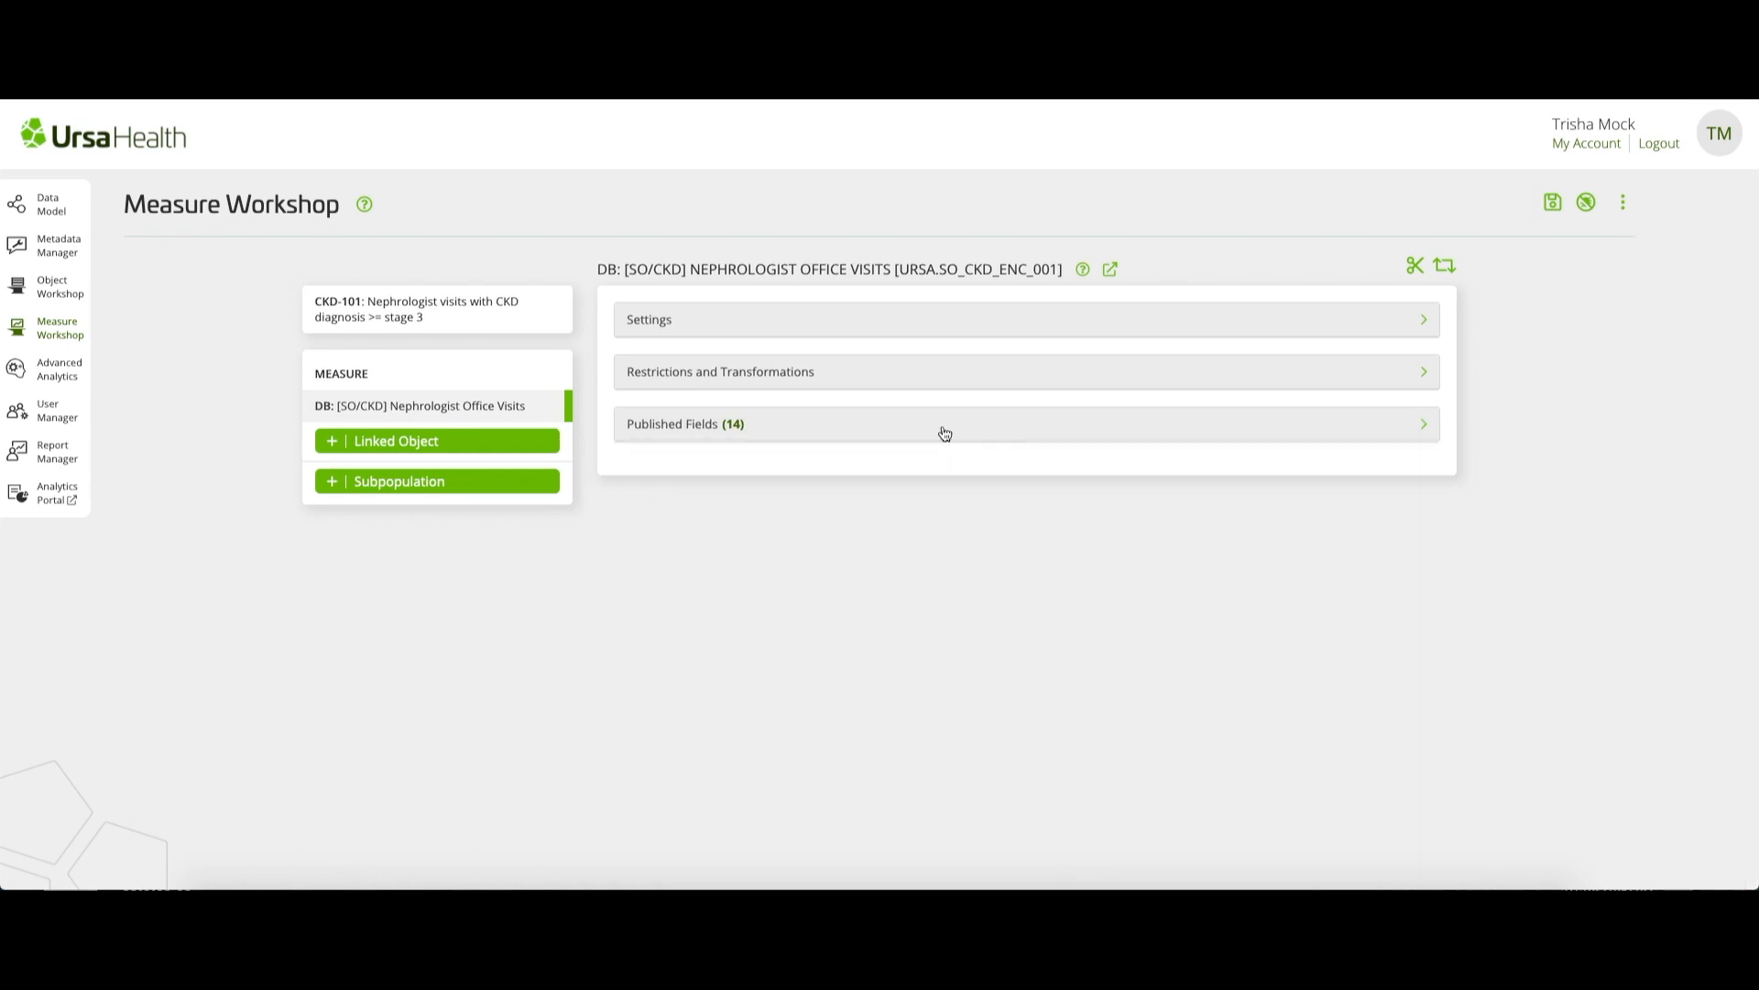
- Add a Case When derived field to the Nephrologist Office Visits object
{"action": "left_click", "coordinate": [909, 380]}
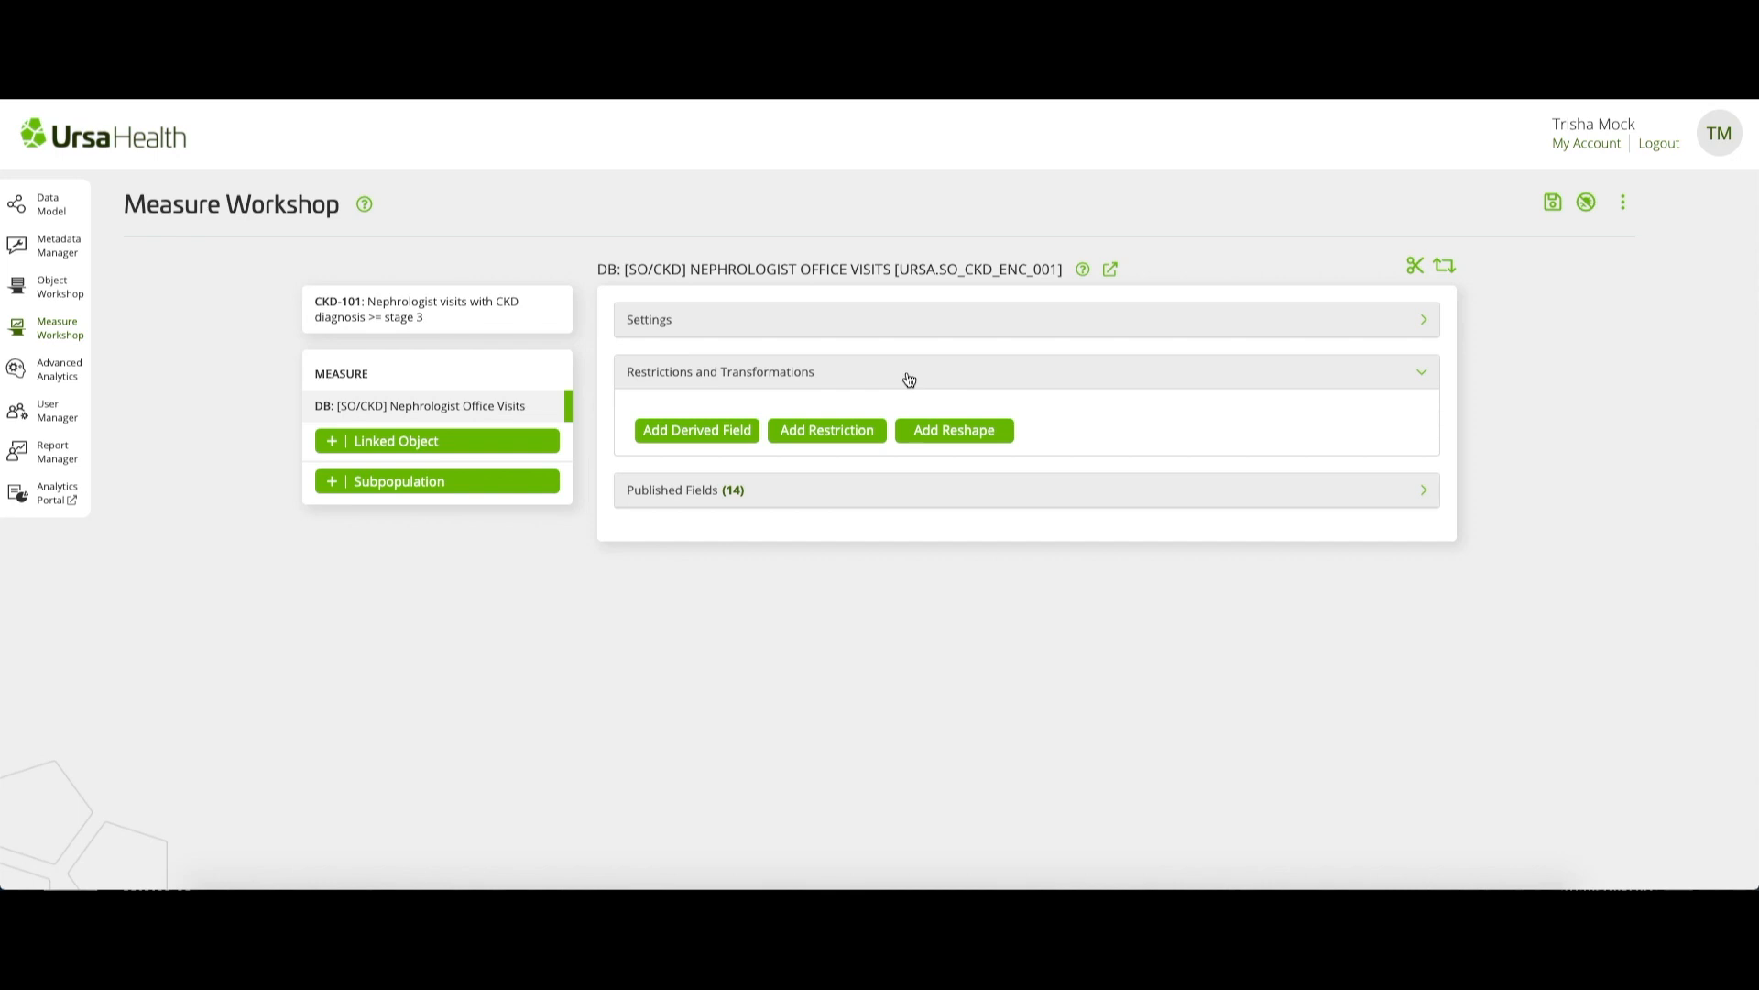
{"action": "left_click", "coordinate": [715, 437]}
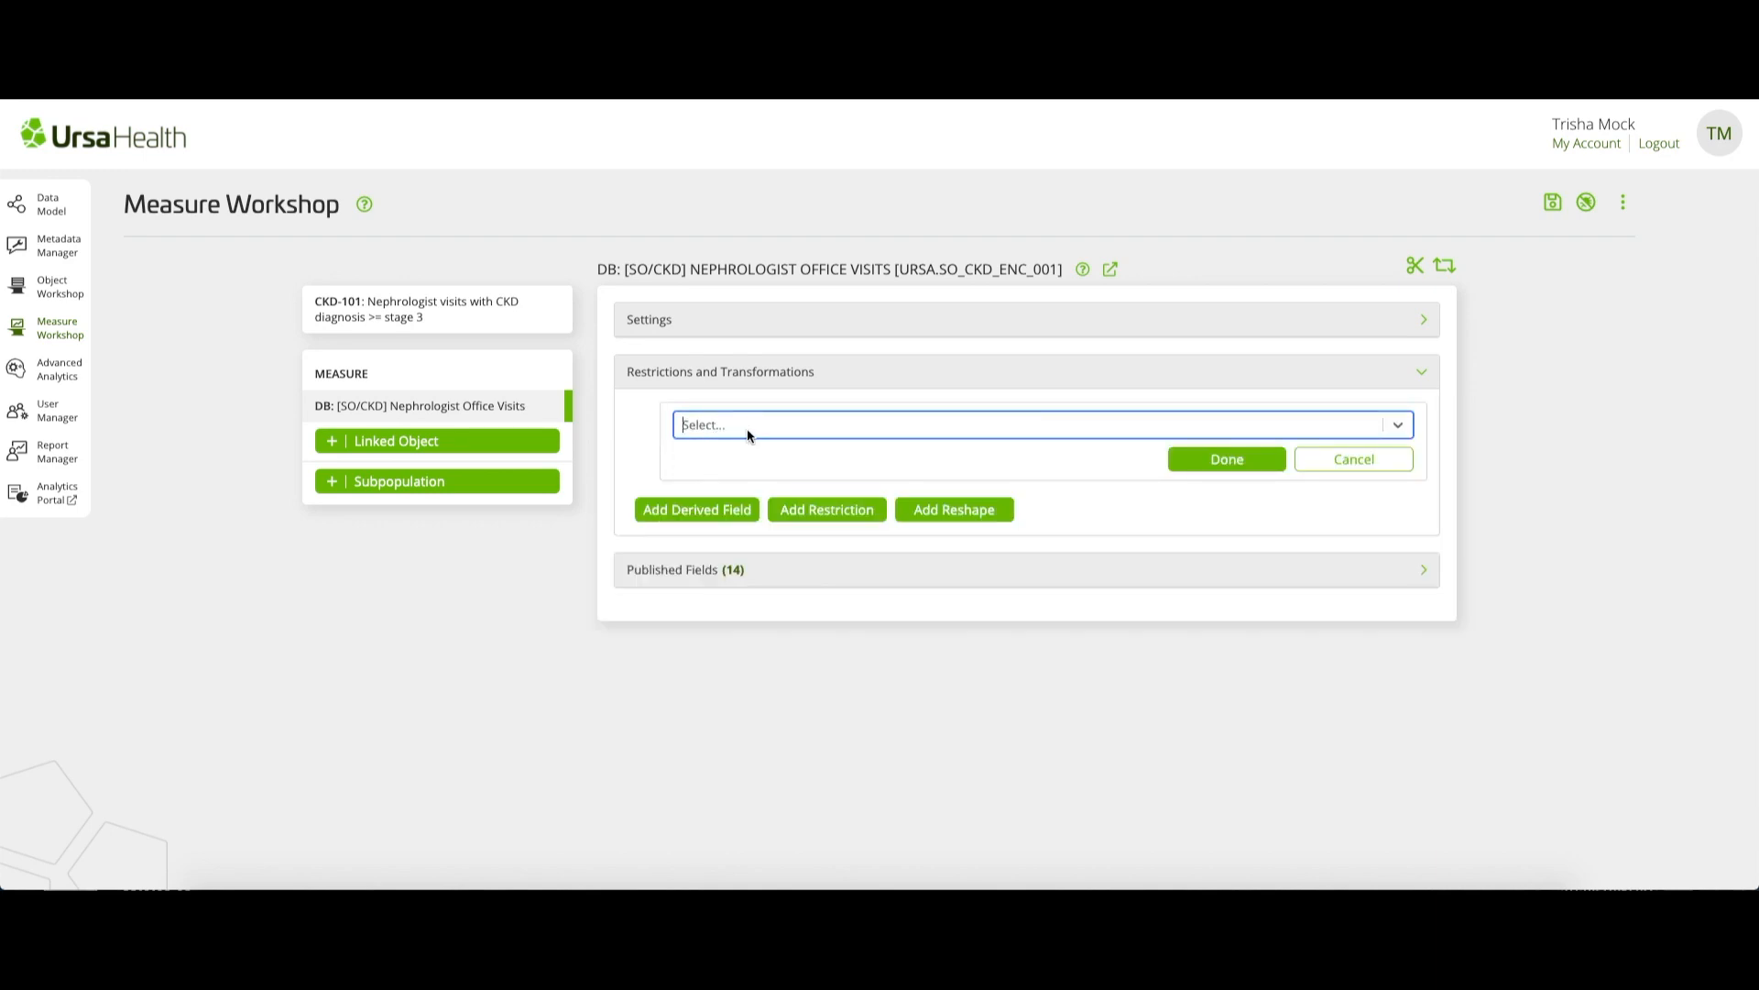
{"action": "left_click", "coordinate": [754, 428]}
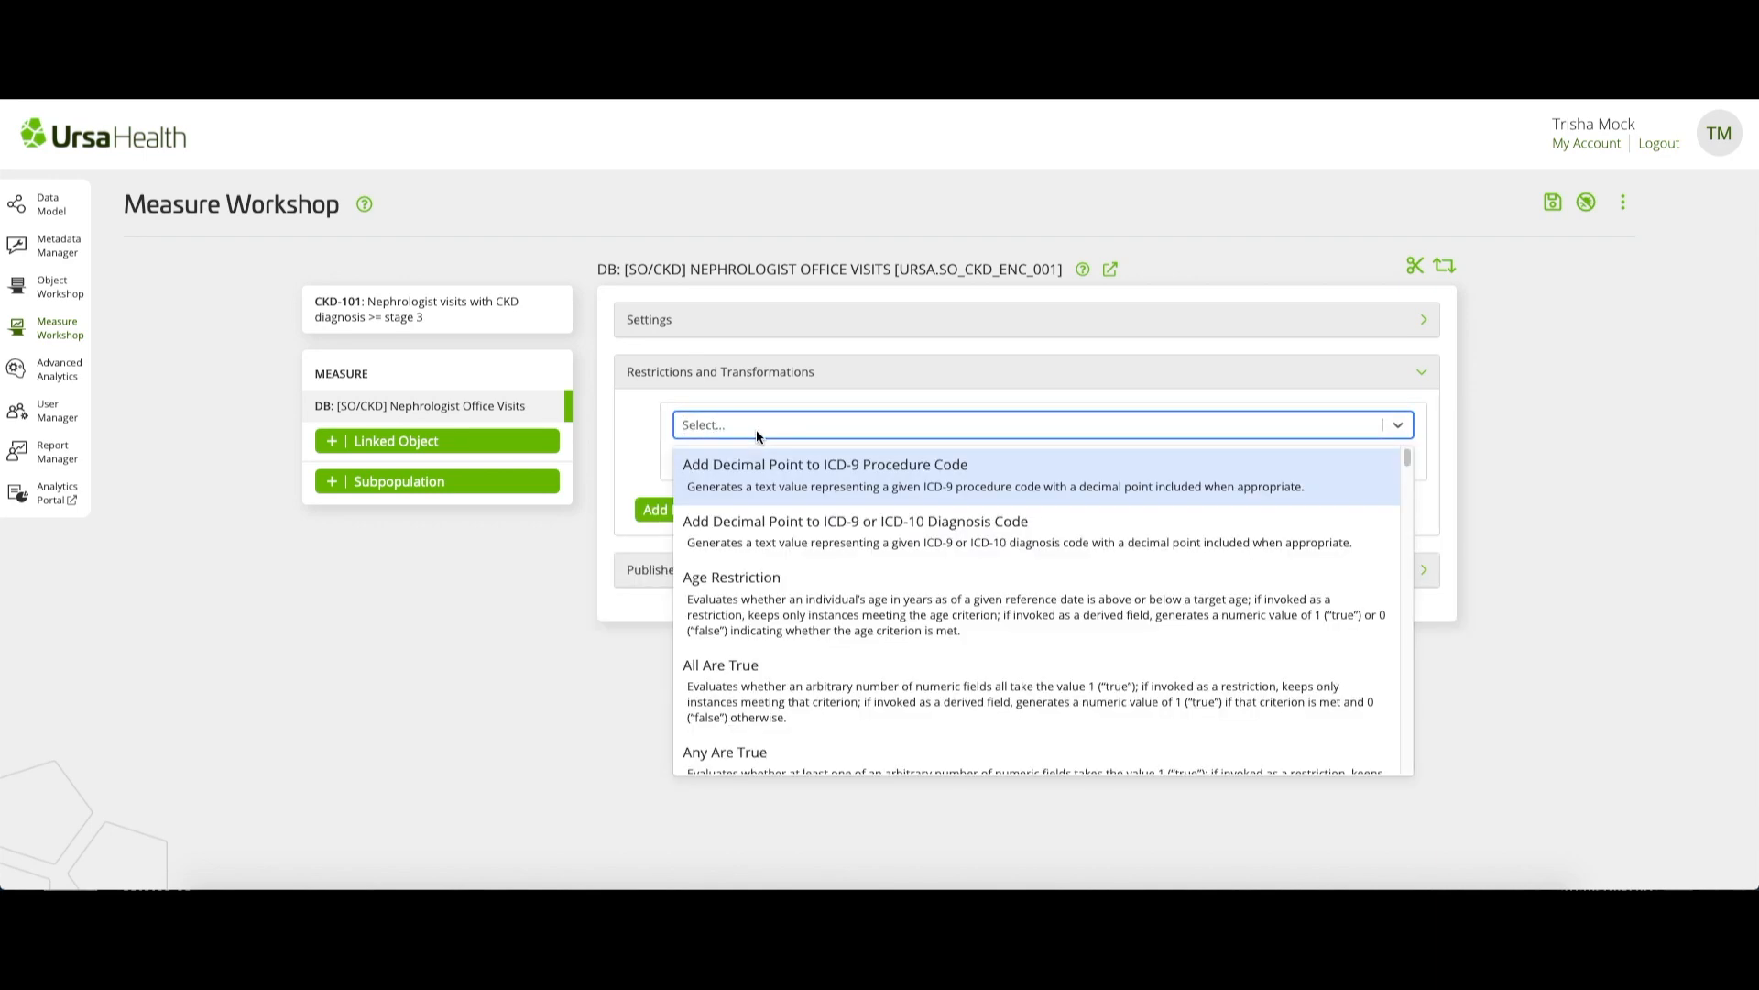
{"action": "type", "text": "case"}
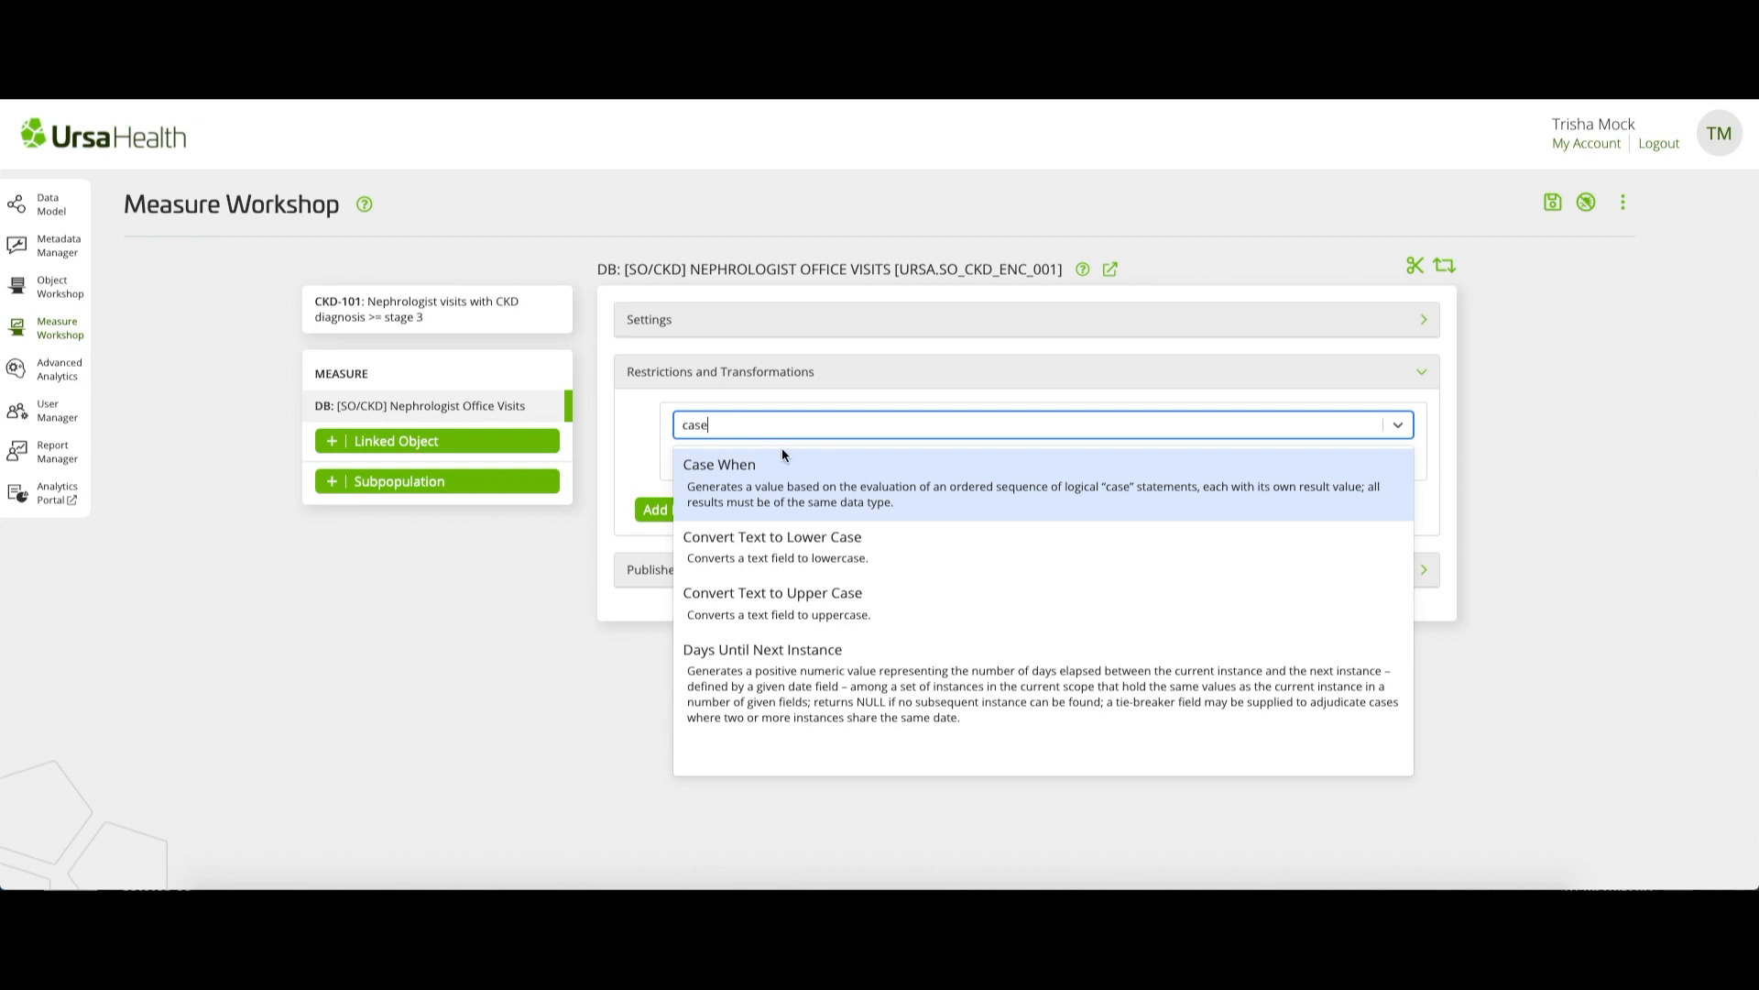
{"action": "left_click", "coordinate": [794, 462]}
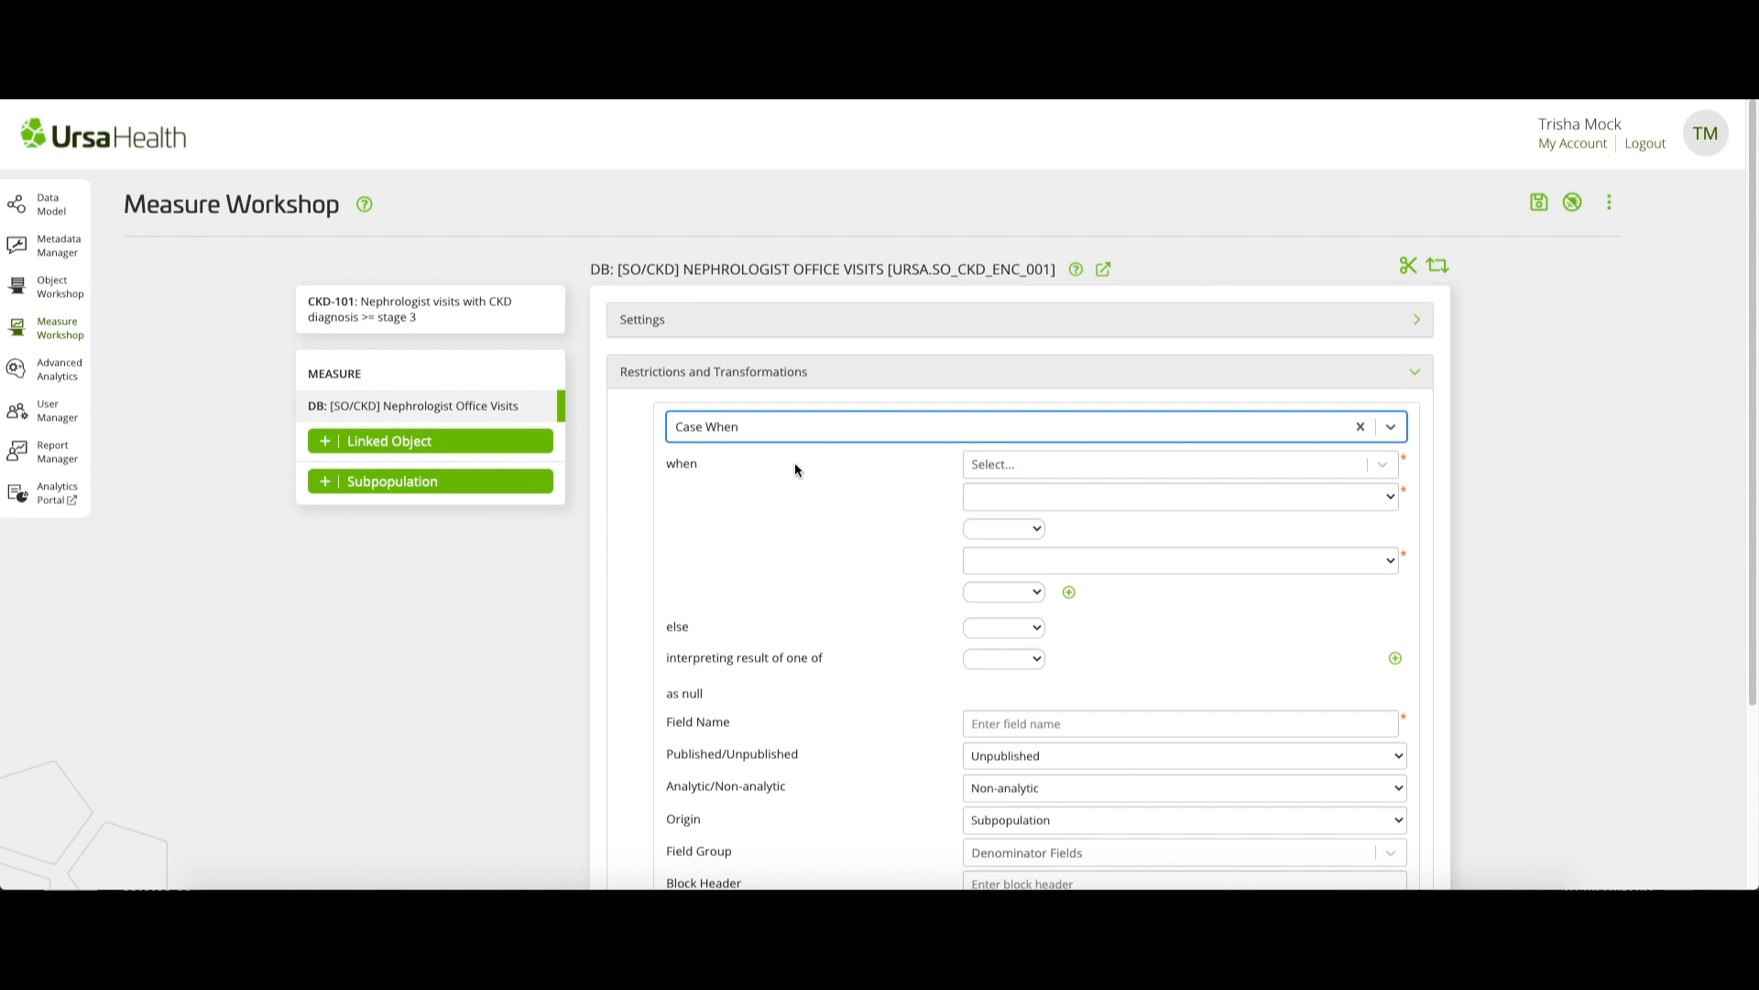
- Define the first case condition as DB.Principal Diagnosis ICD-9-CM Code = the string 585.3
{"action": "key", "text": "Tab"}
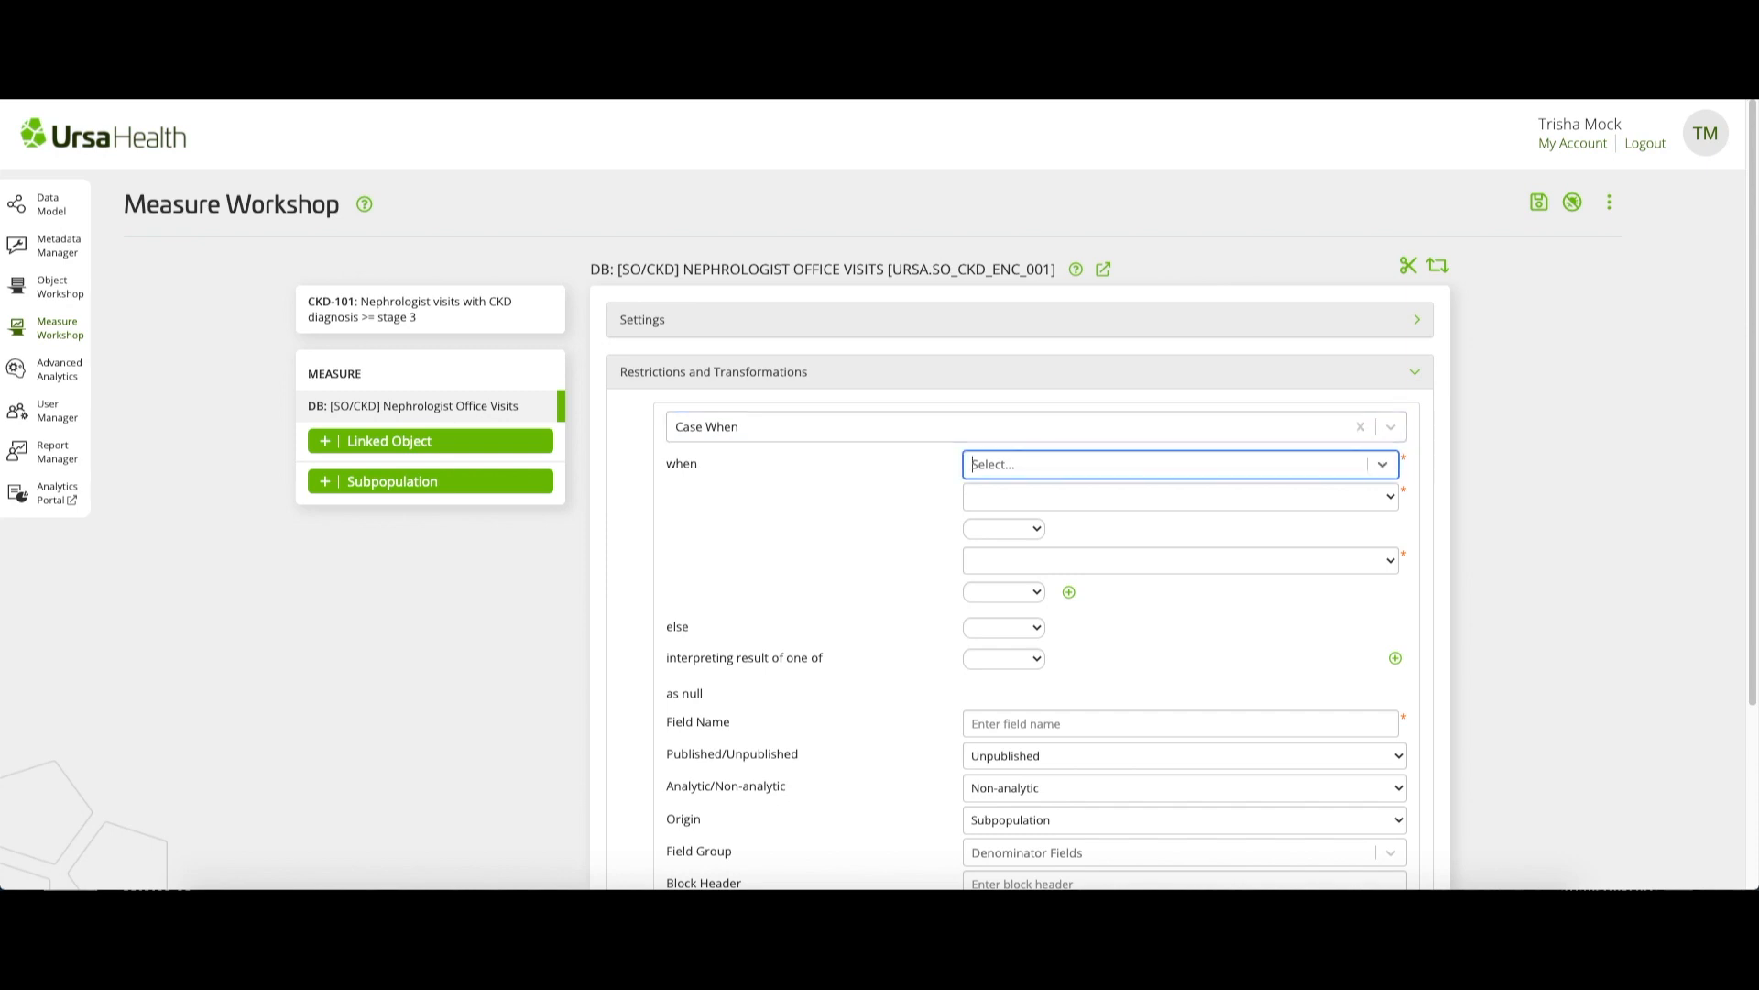
{"action": "left_click", "coordinate": [1046, 465]}
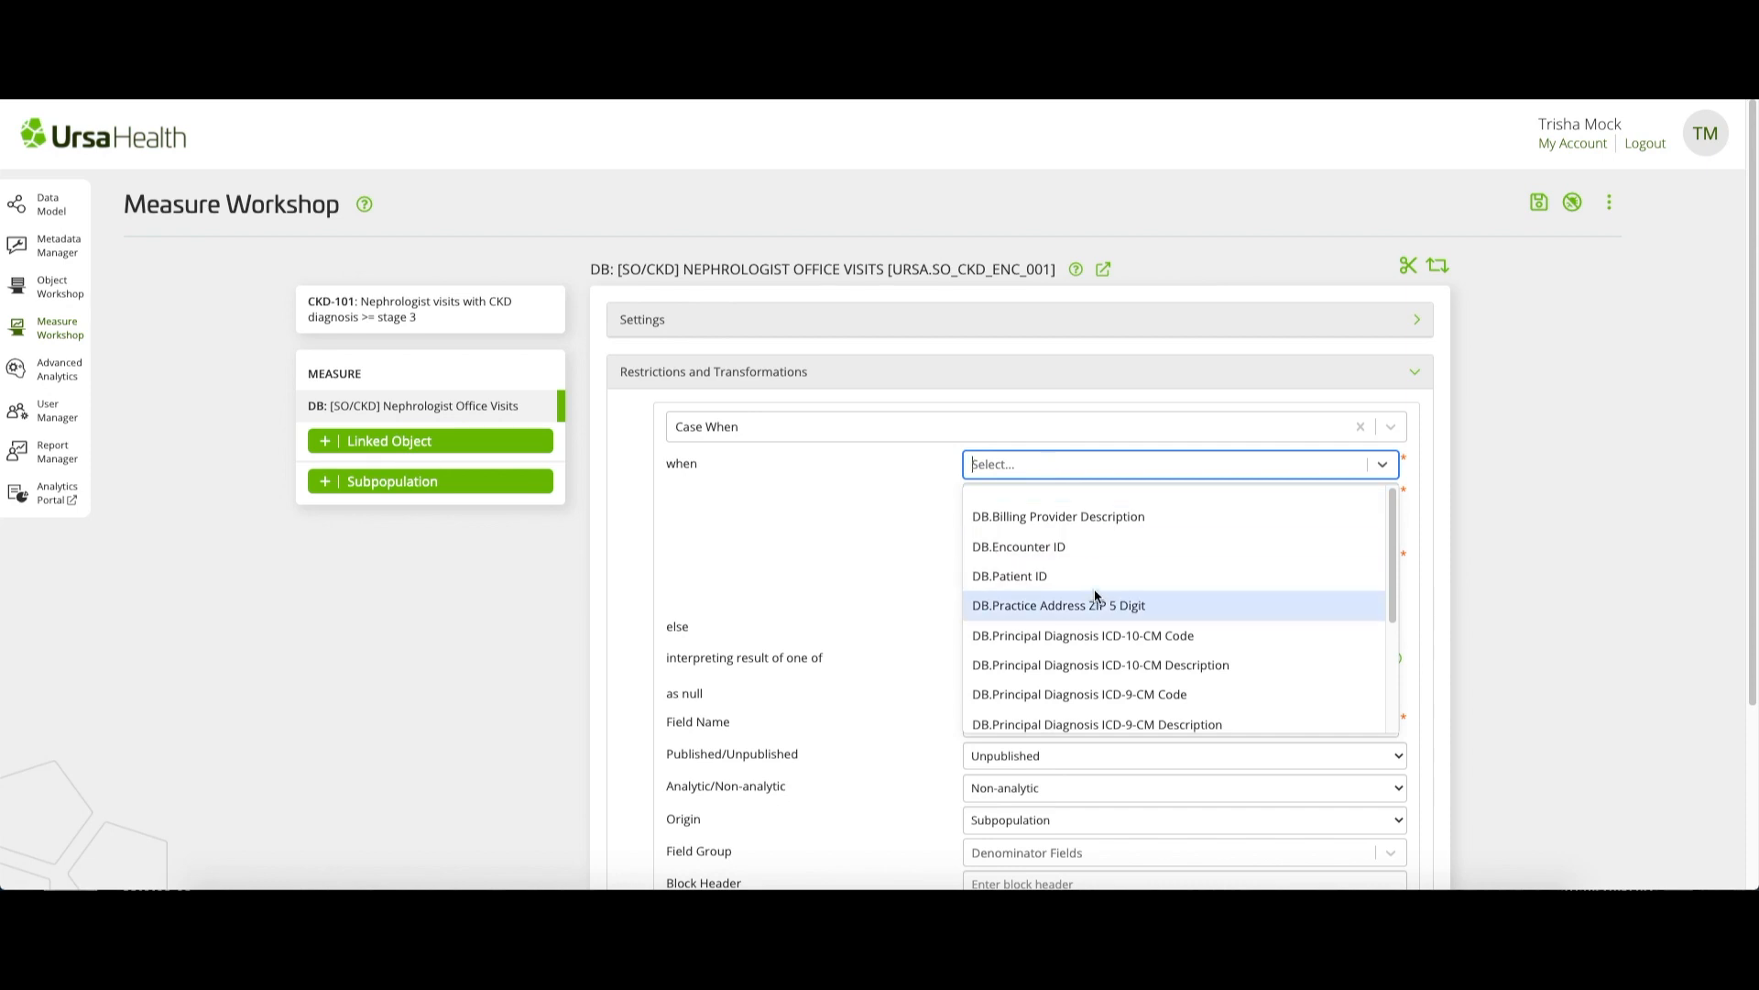
{"action": "left_click", "coordinate": [1098, 696]}
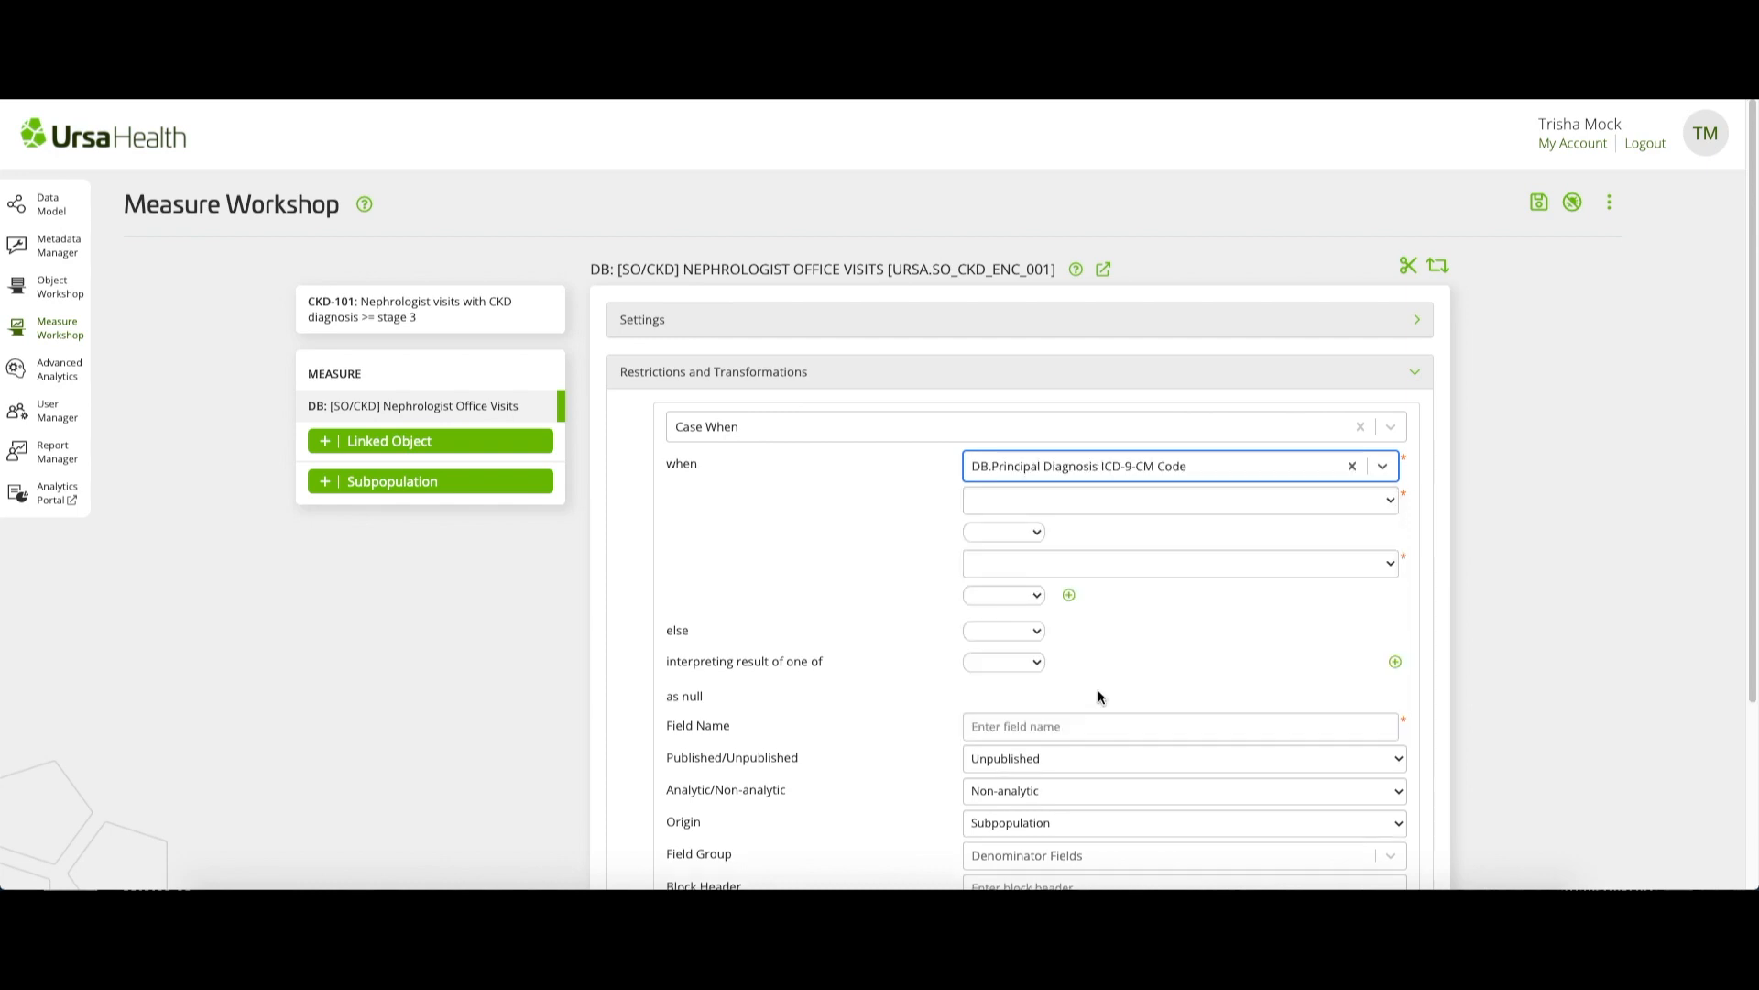
{"action": "left_click", "coordinate": [1243, 500]}
{"action": "left_click", "coordinate": [1244, 517]}
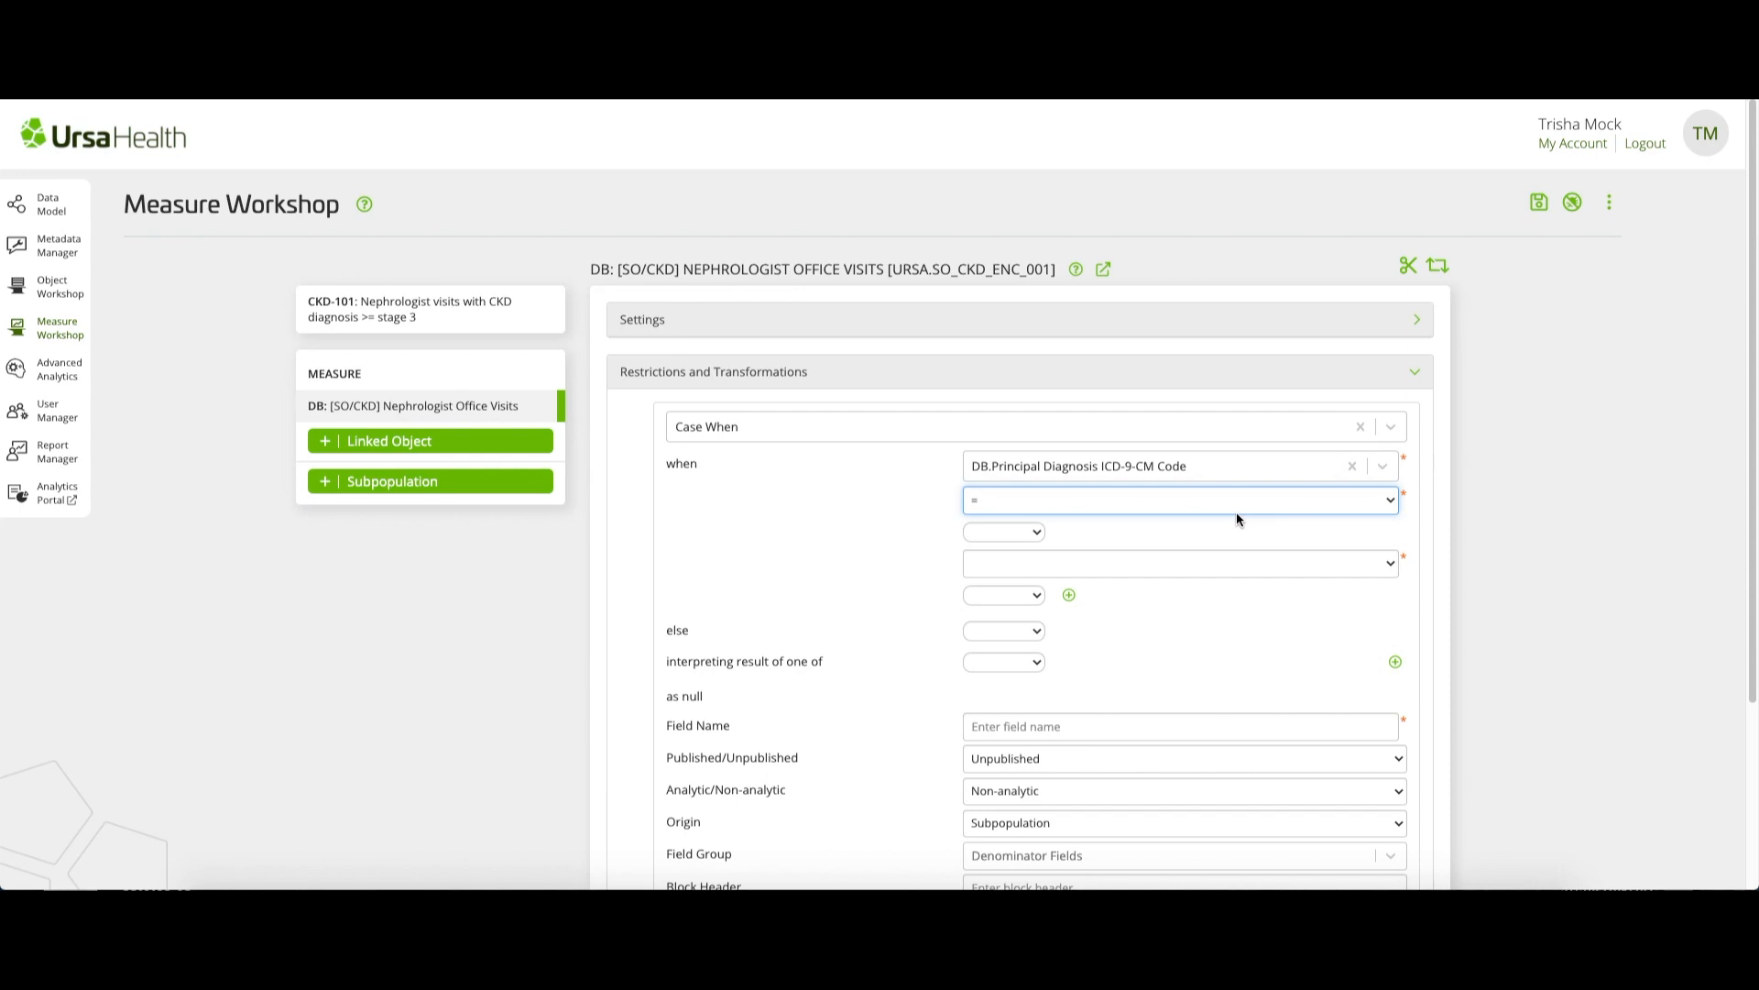
{"action": "left_click", "coordinate": [1039, 535]}
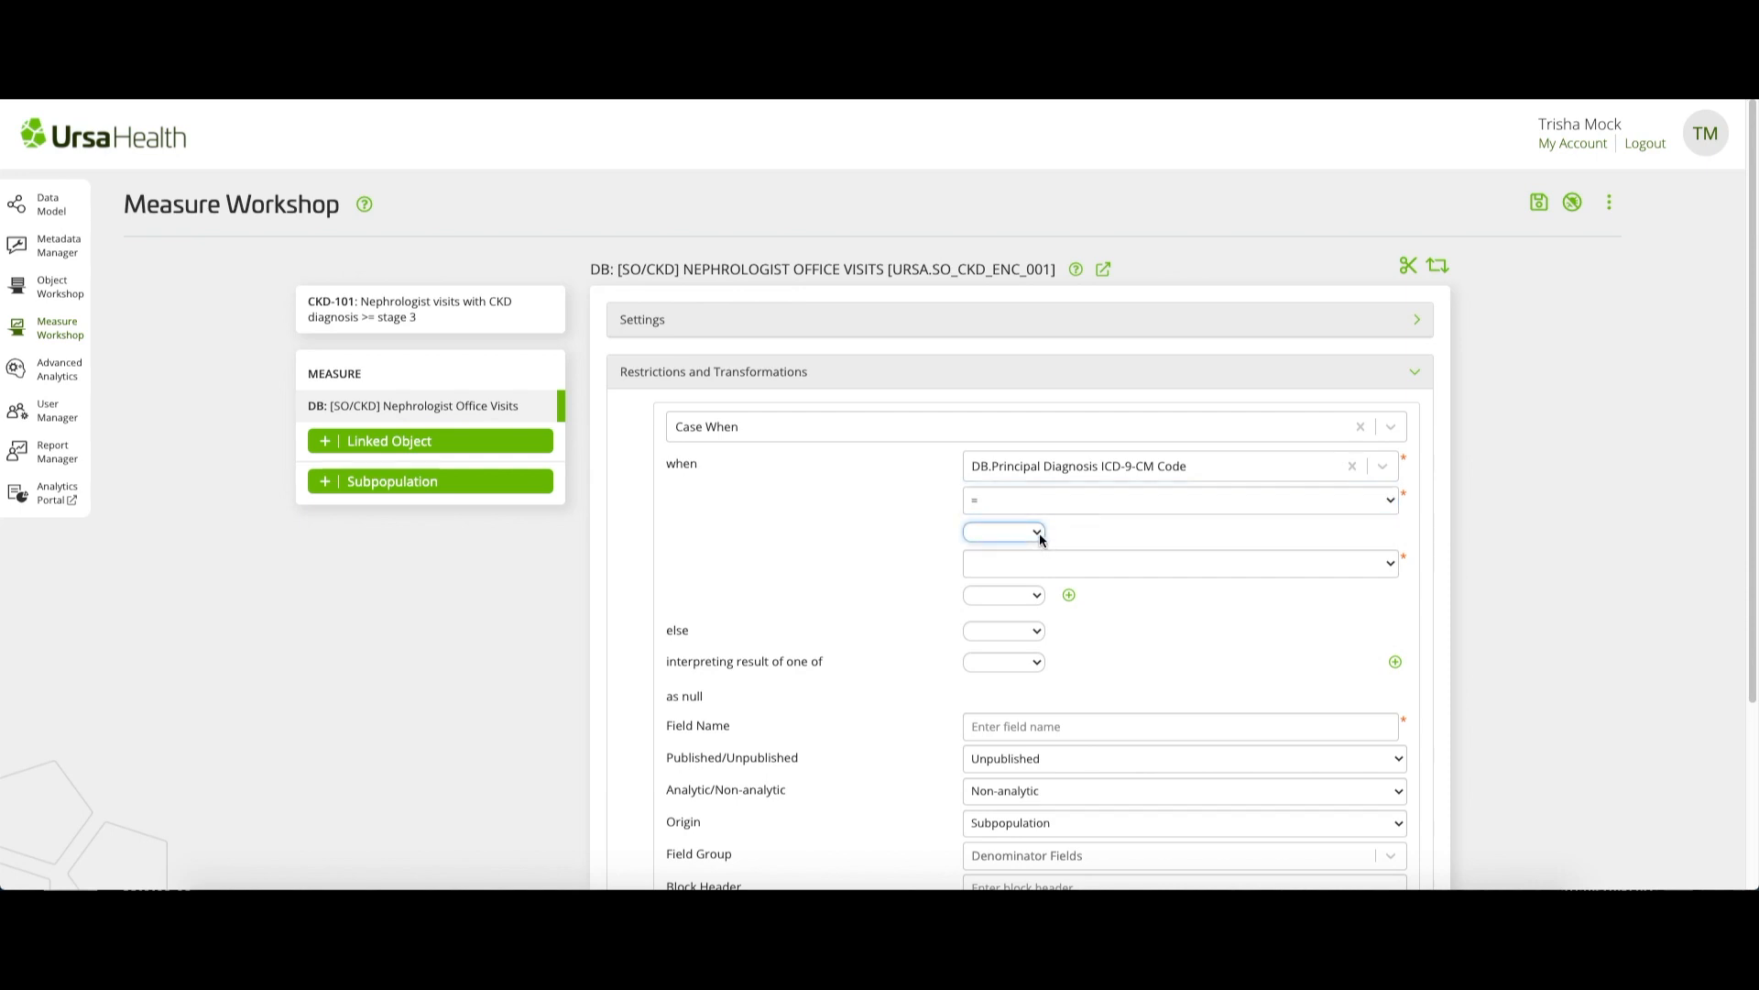
{"action": "left_click", "coordinate": [1039, 533]}
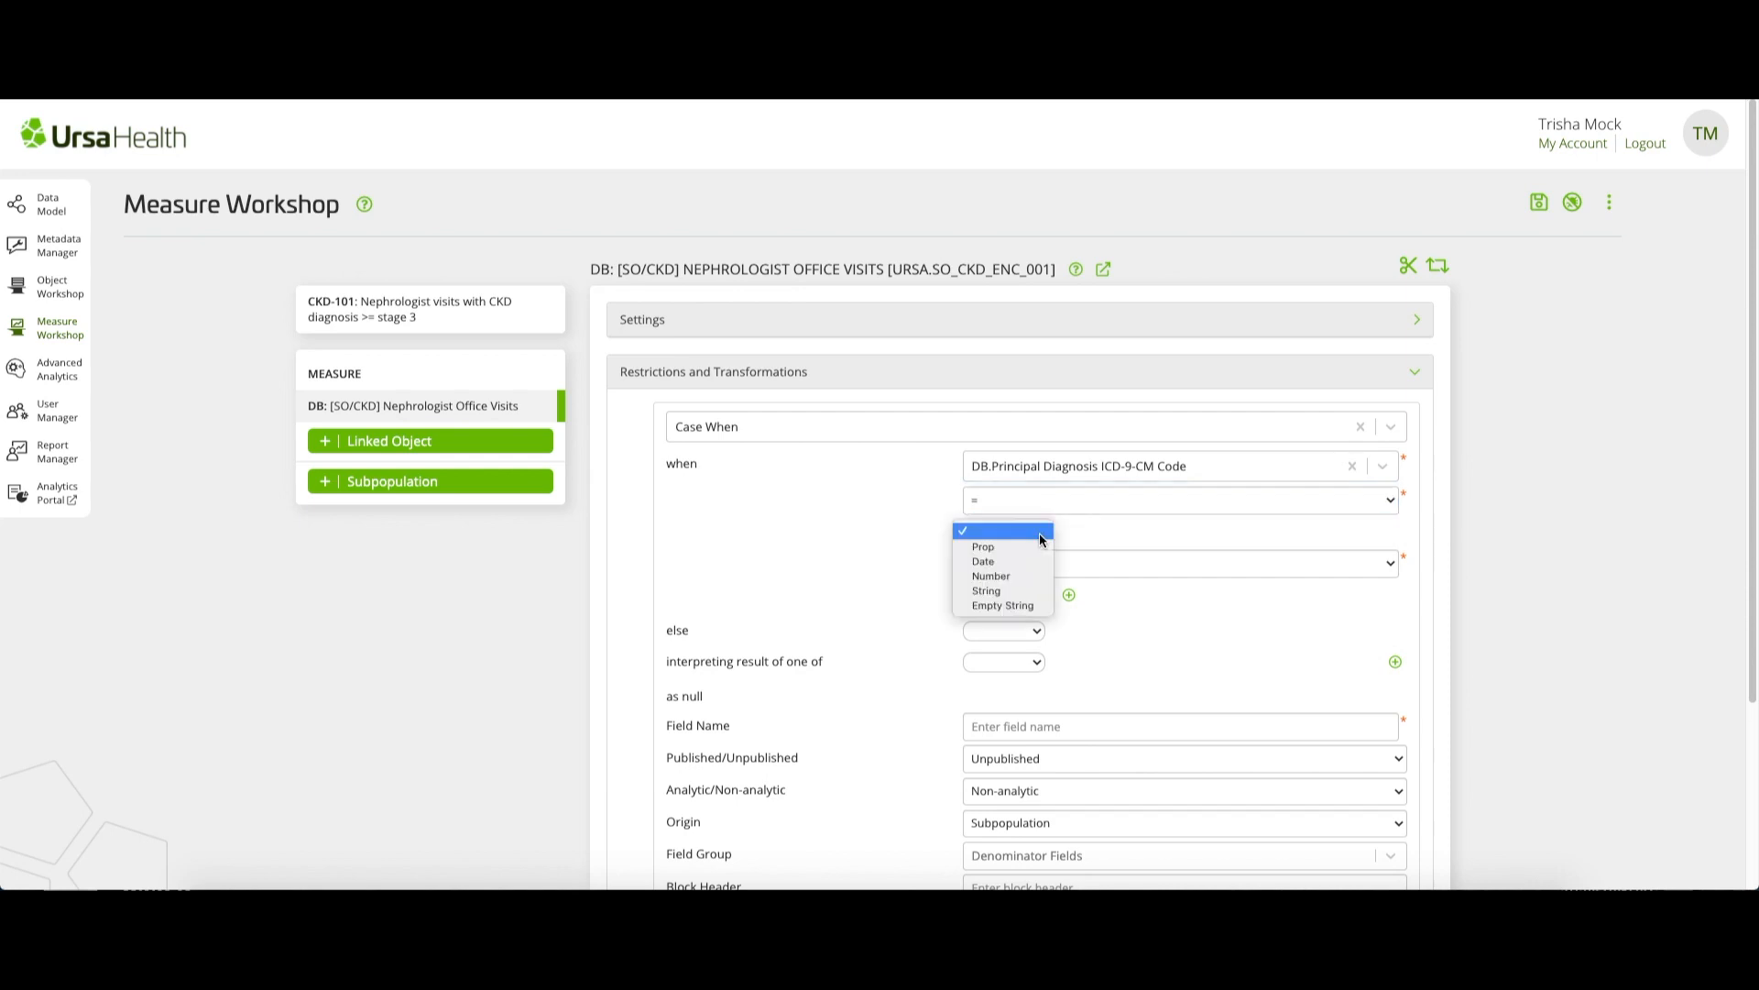
{"action": "left_click", "coordinate": [1028, 591]}
{"action": "left_click", "coordinate": [1095, 533]}
{"action": "type", "text": "585.3"}
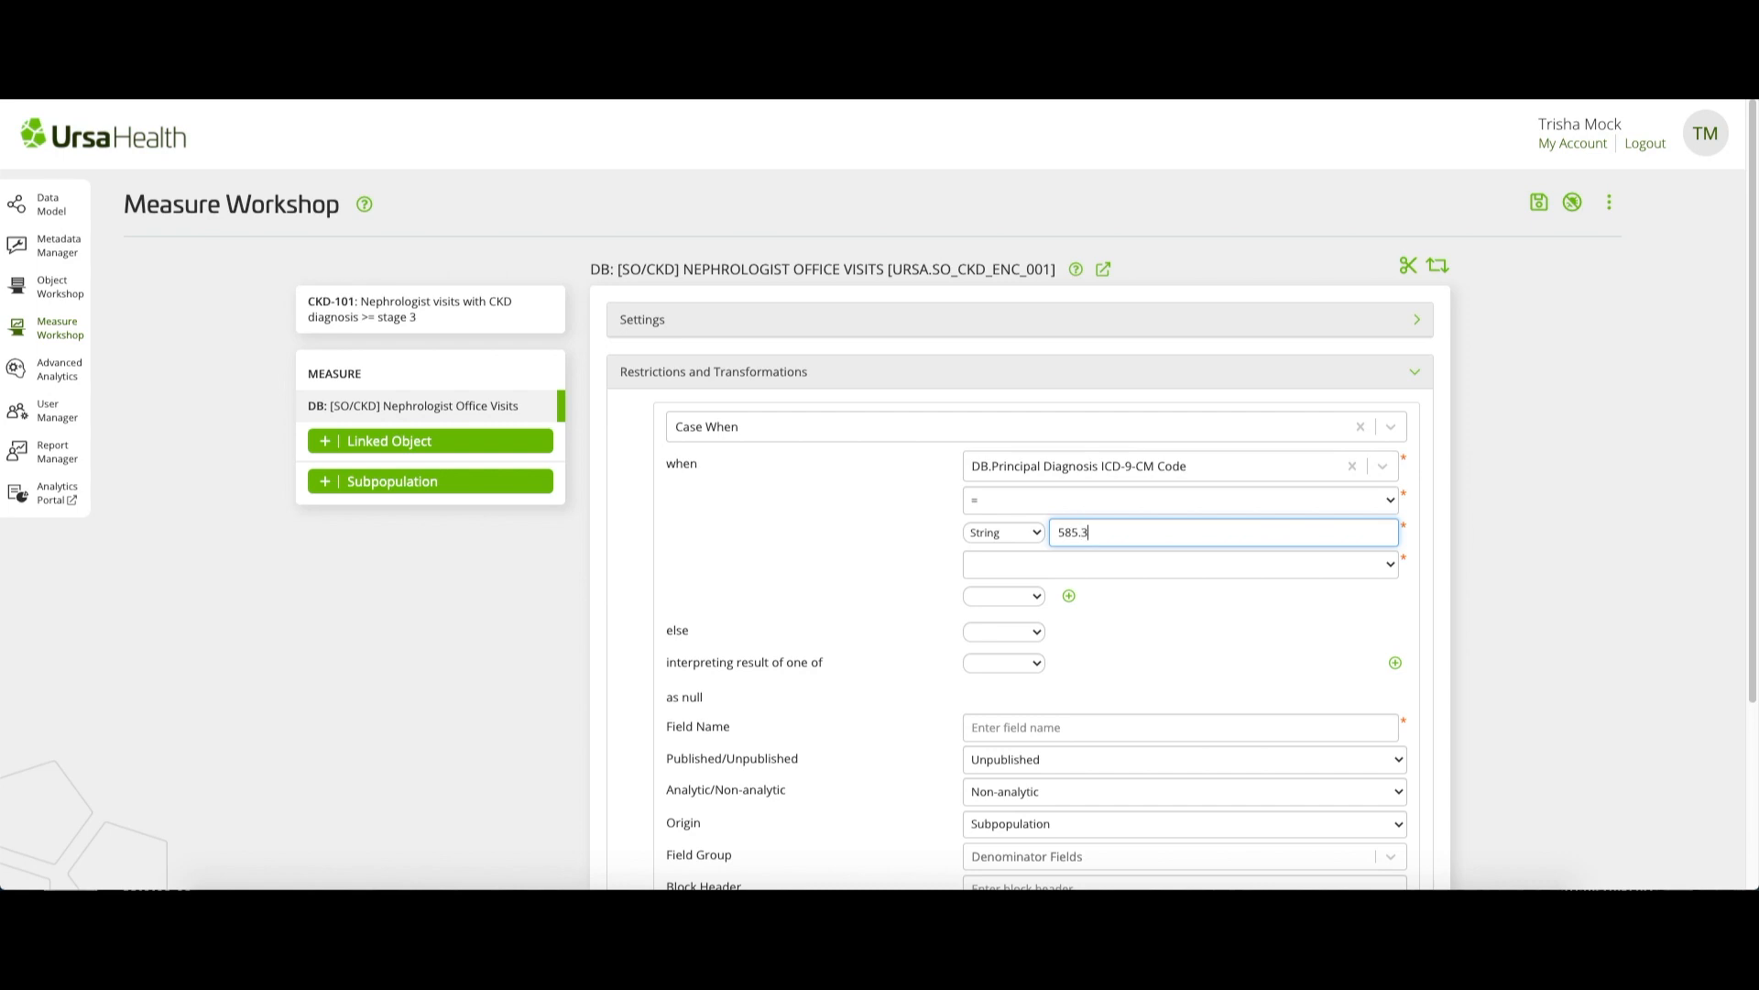
- Complete the 585.3 case condition with a then result of the number 1
{"action": "left_click", "coordinate": [1180, 563]}
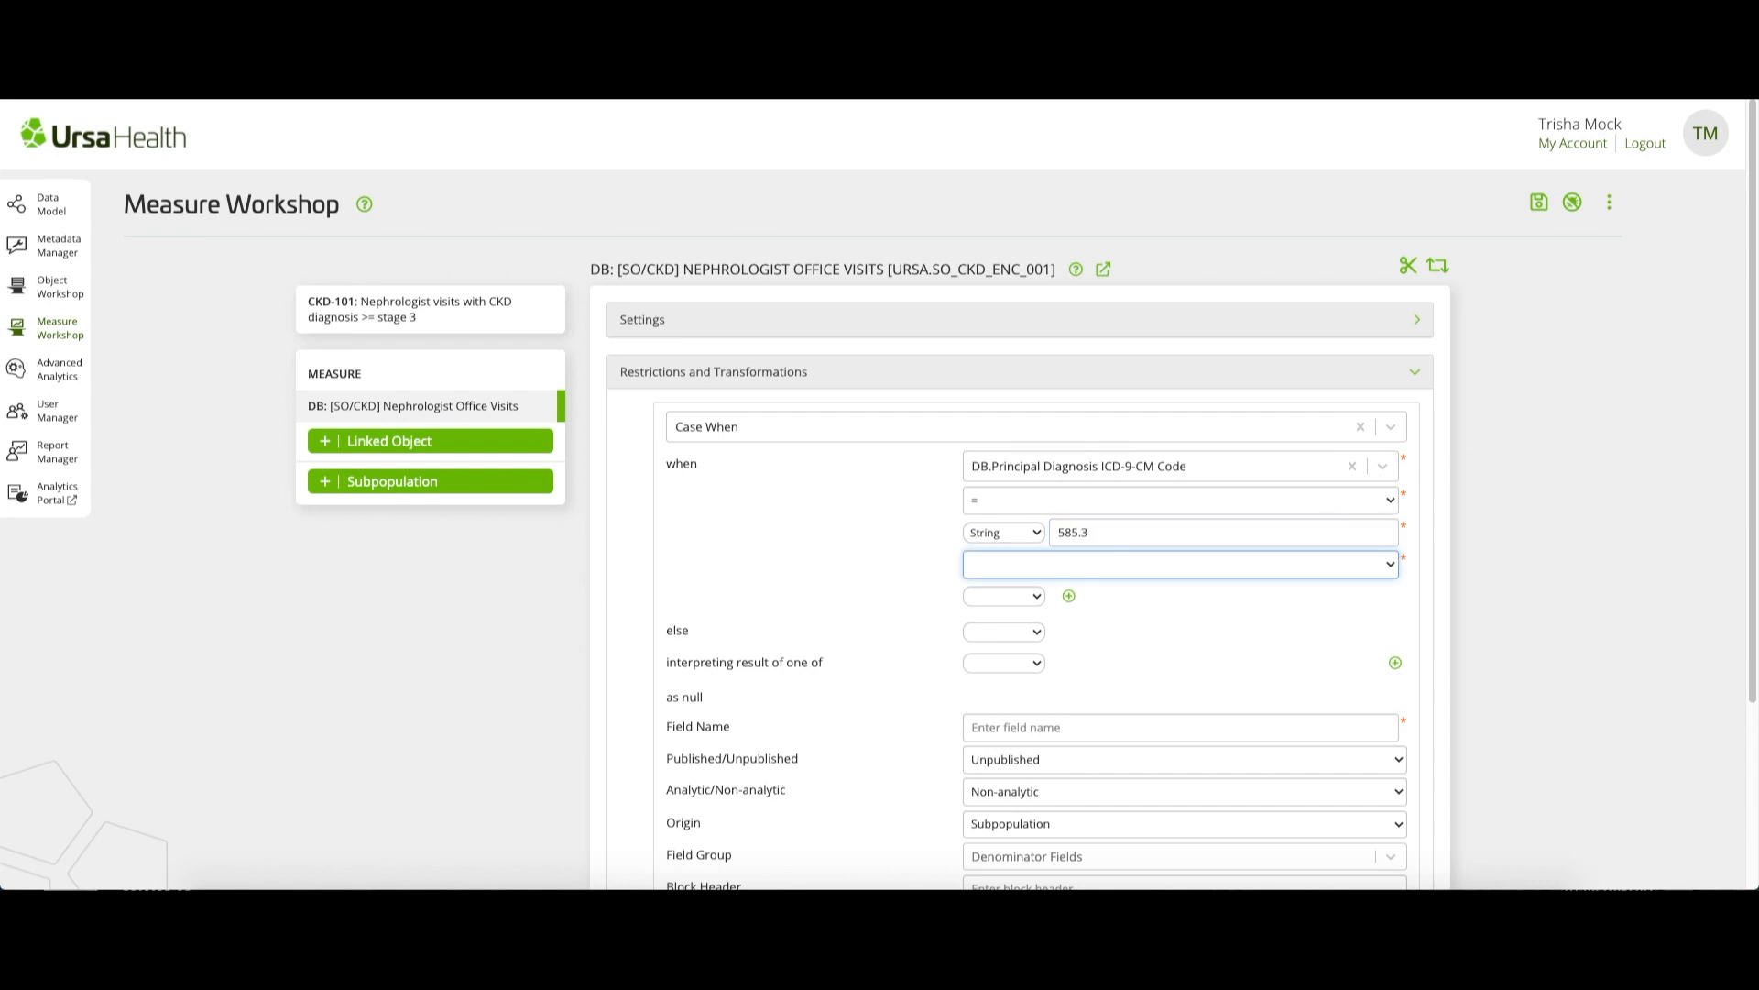
{"action": "left_click", "coordinate": [1168, 563]}
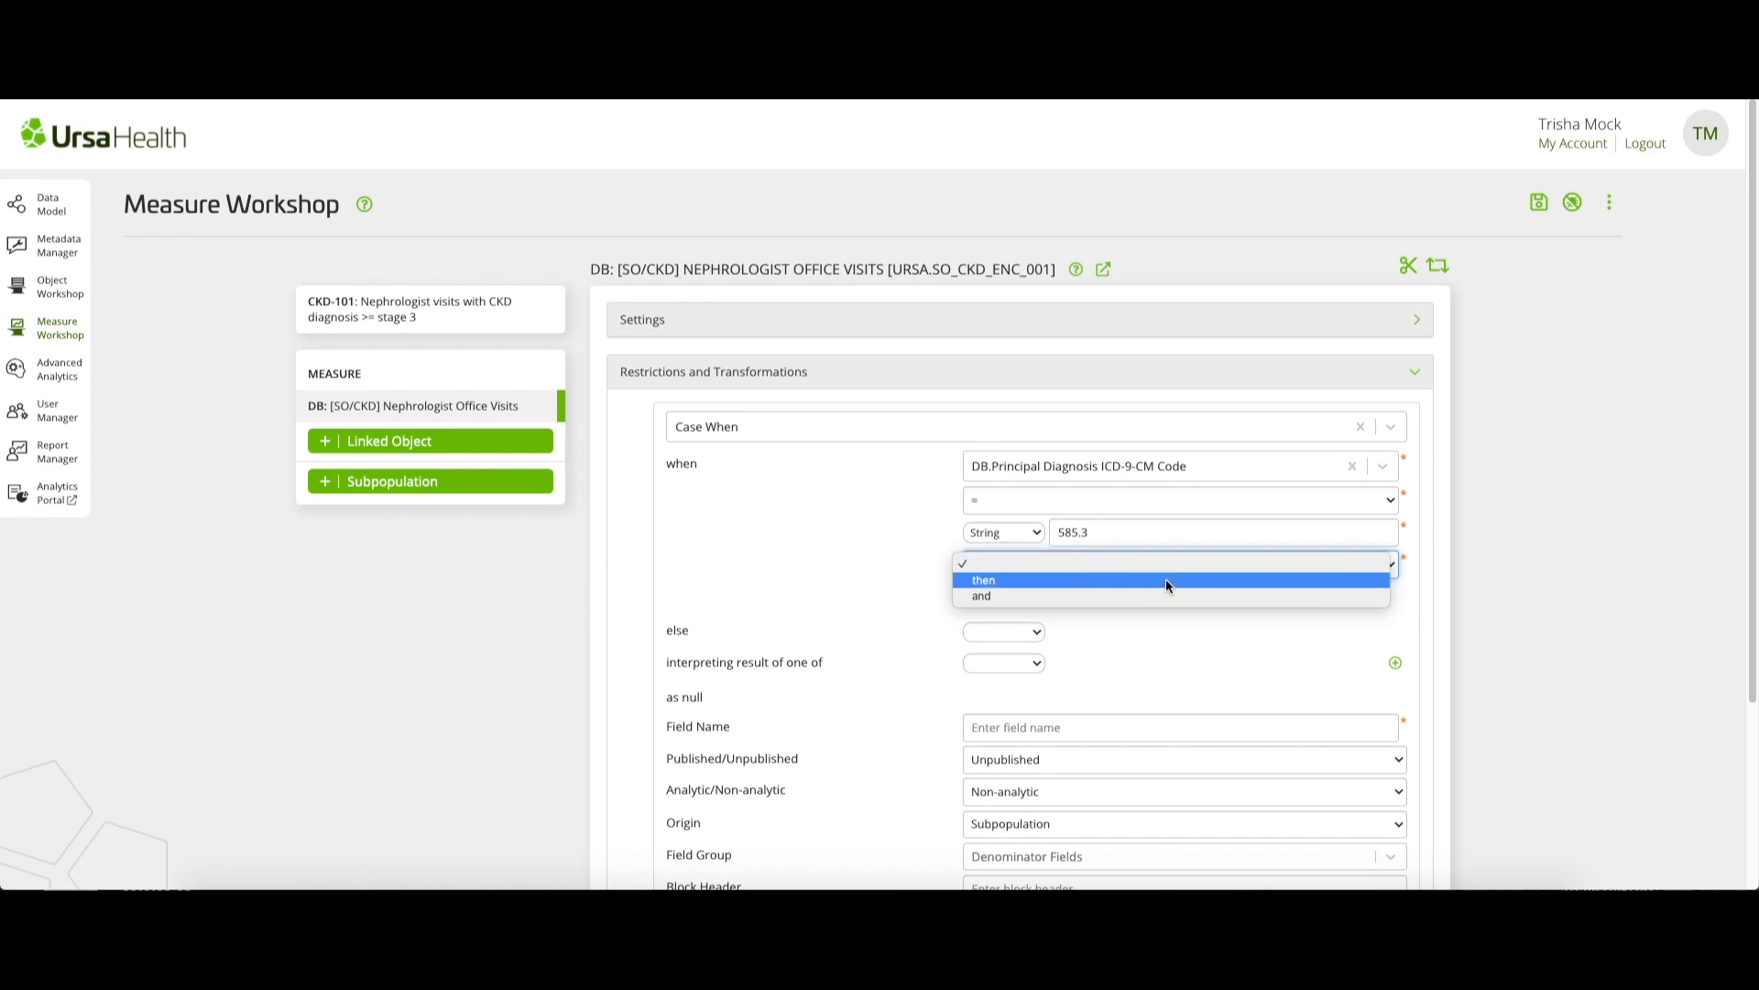
{"action": "left_click", "coordinate": [1165, 579]}
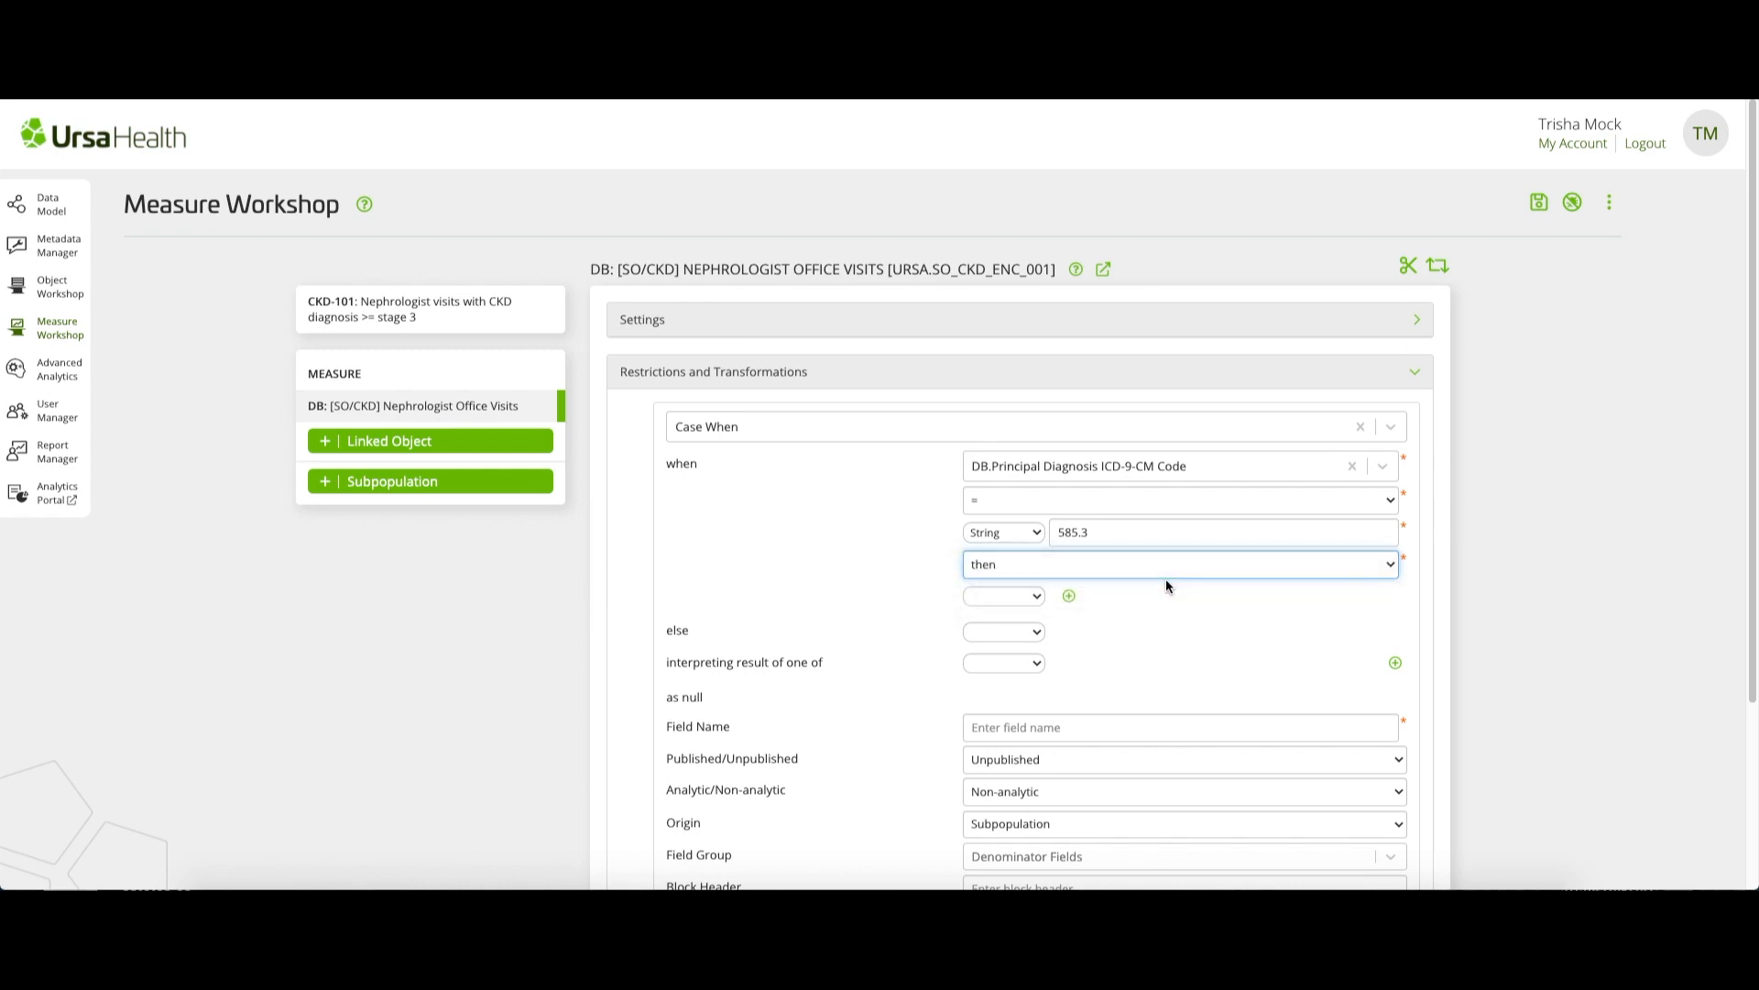
{"action": "left_click", "coordinate": [1038, 598]}
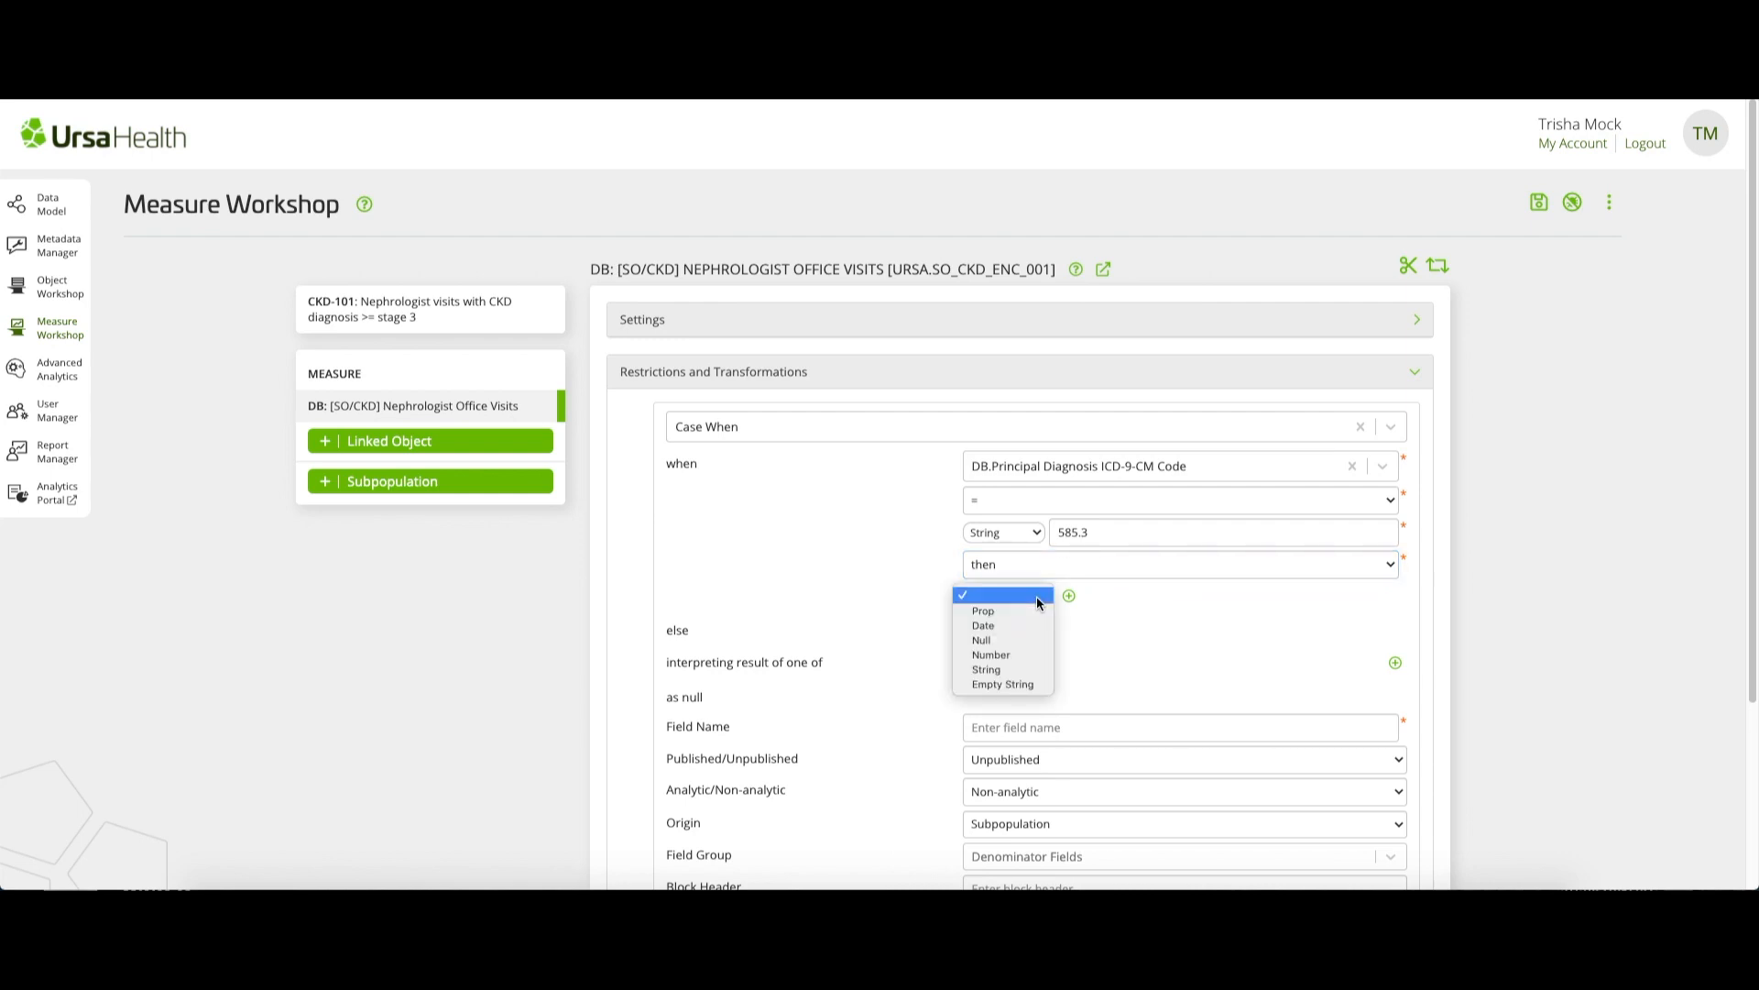
{"action": "left_click", "coordinate": [1026, 652]}
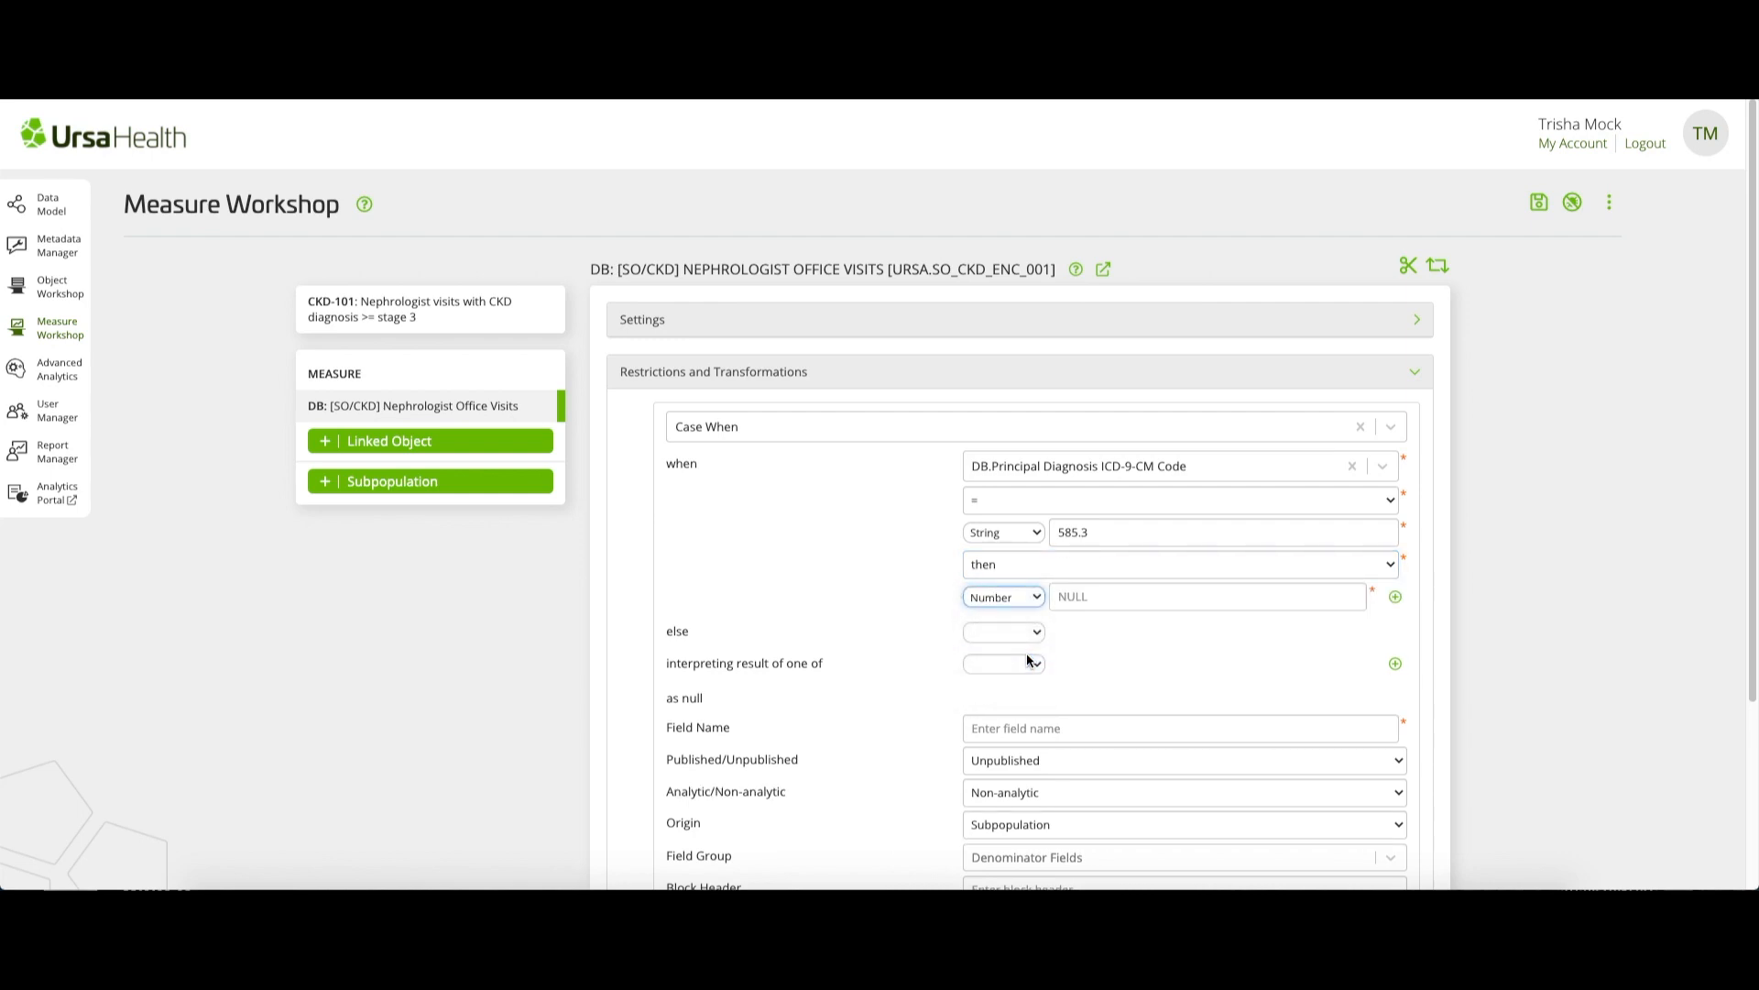
{"action": "left_click", "coordinate": [1092, 602]}
{"action": "type", "text": "1"}
{"action": "key", "text": "Tab"}
{"action": "key", "text": "Tab"}
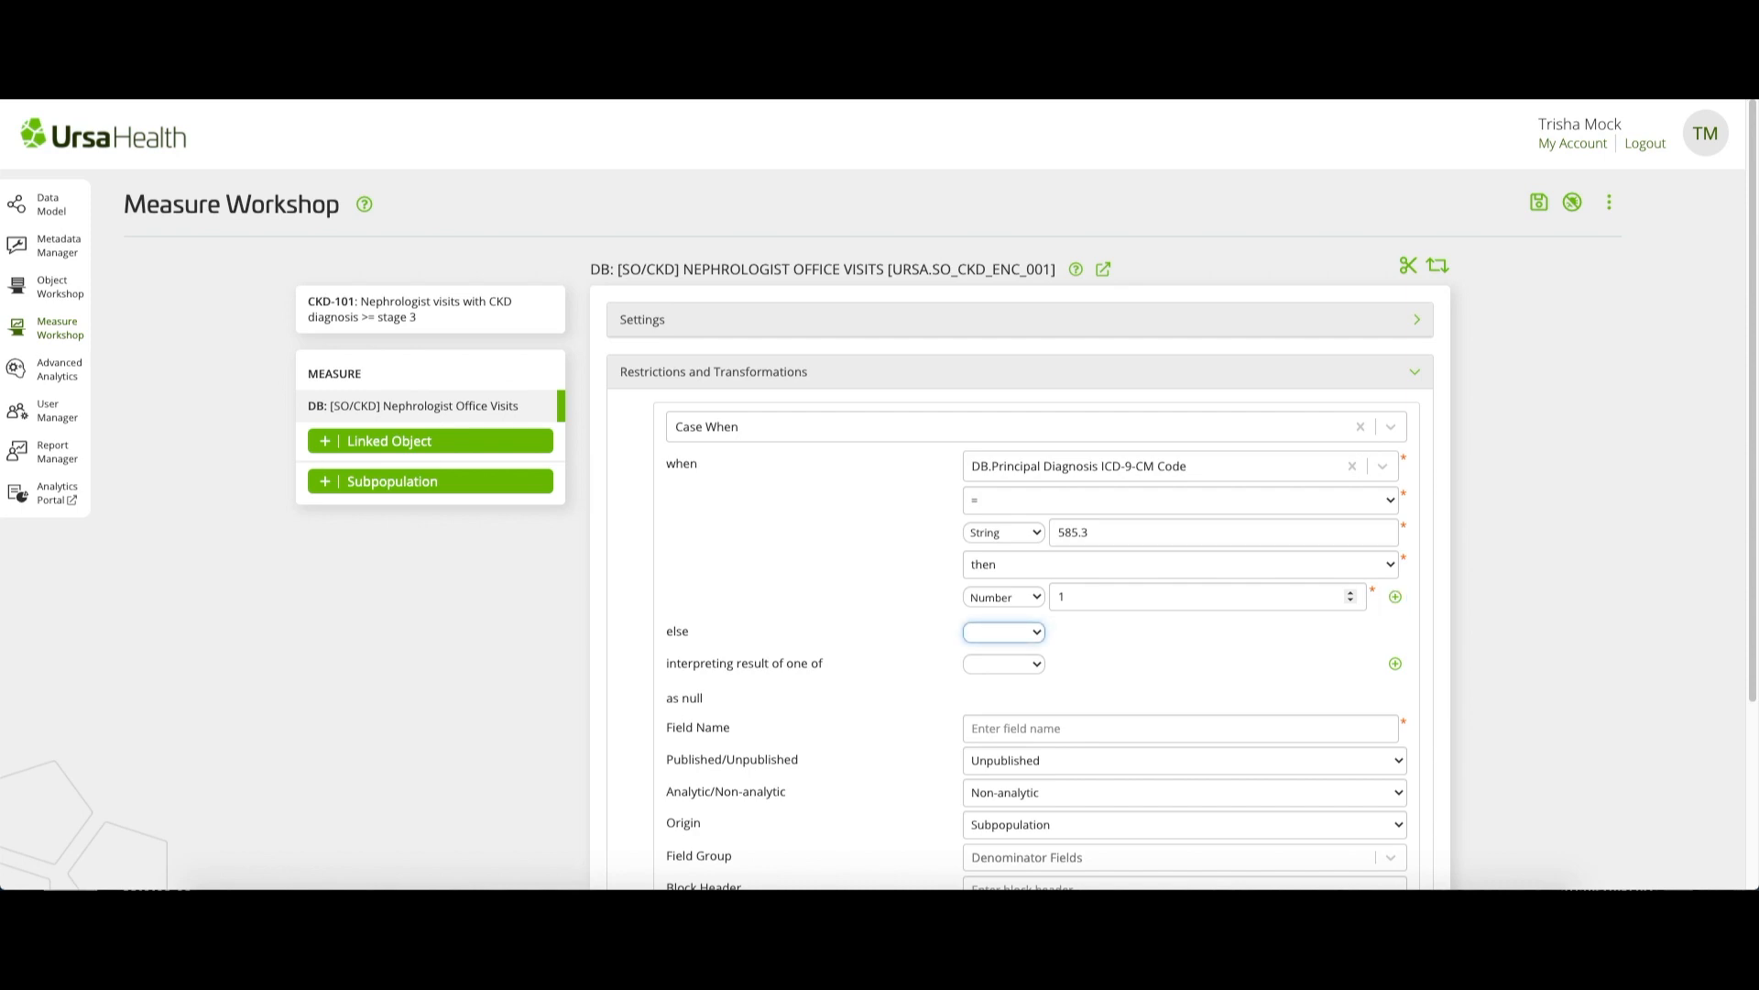
- Set the else result of the Case When field to Null, leaving the null interpretation empty
{"action": "left_click", "coordinate": [1039, 633]}
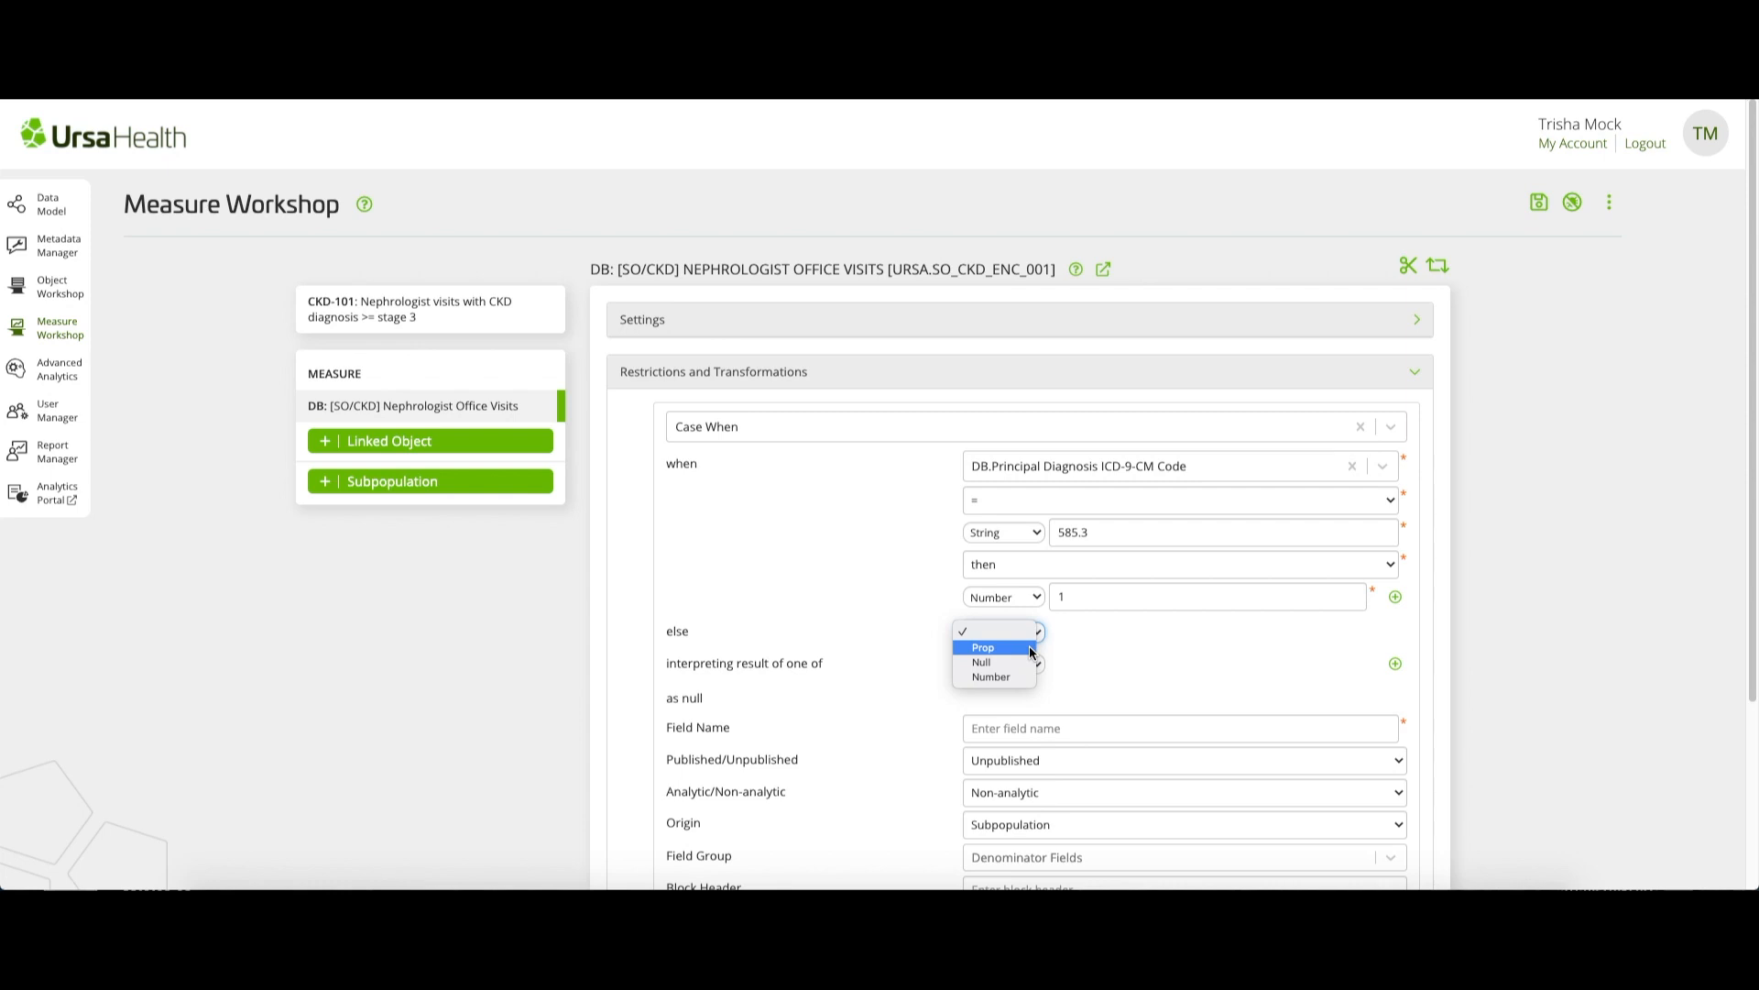
{"action": "left_click", "coordinate": [1059, 635]}
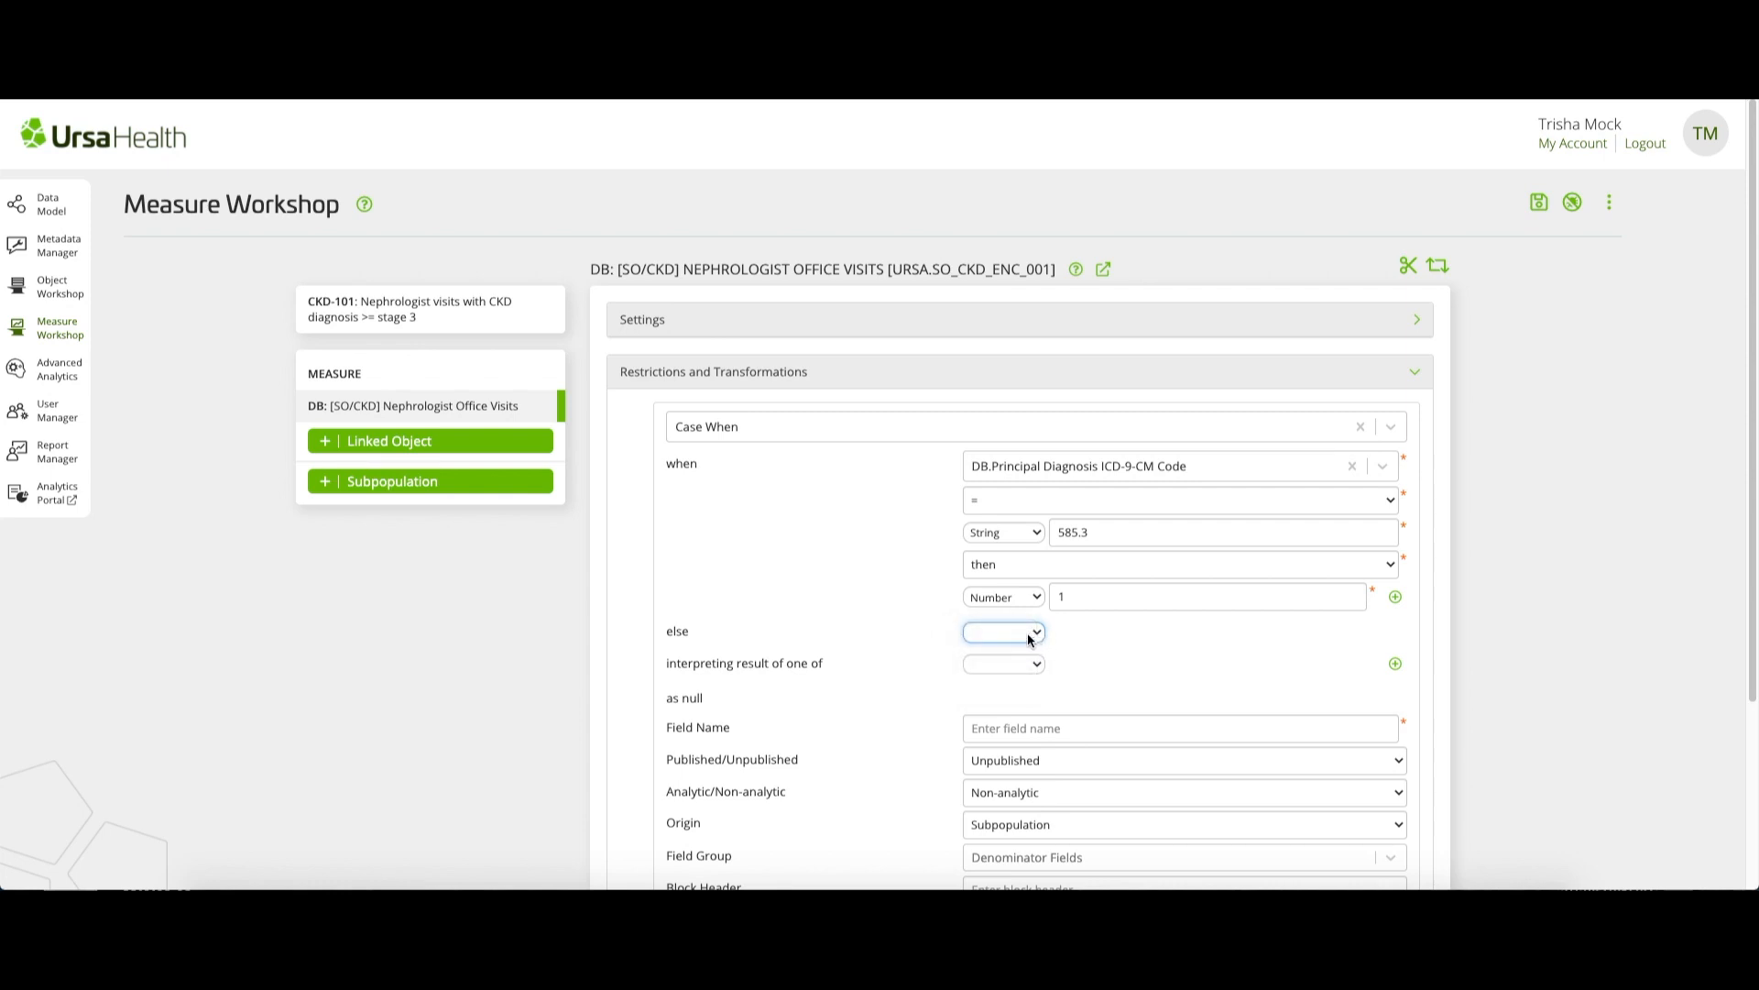
{"action": "left_click", "coordinate": [1028, 635]}
{"action": "left_click", "coordinate": [1021, 662]}
{"action": "key", "text": "Tab"}
{"action": "key", "text": "Tab"}
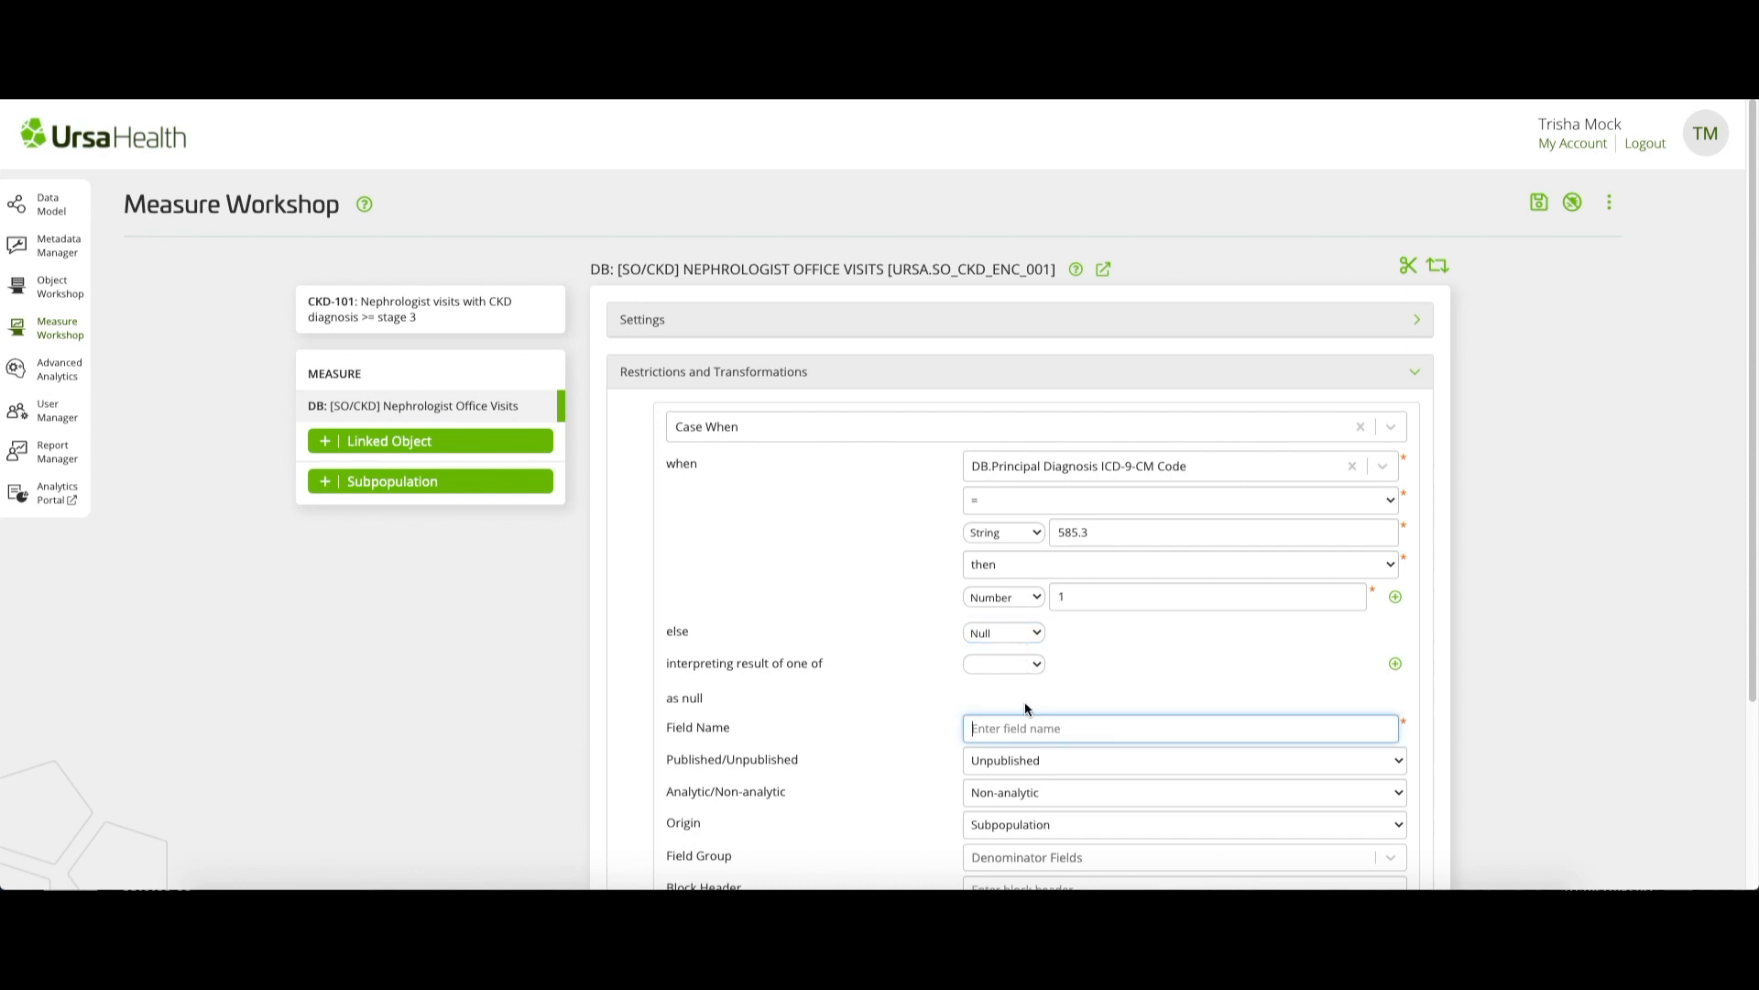
- Name the derived field "ICD-9-CM Principle Diagnosis Code = 585.3", keeping the default publishing, analytic, origin and field group settings
{"action": "scroll", "coordinate": [1024, 708], "scroll_direction": "down", "scroll_amount": 2}
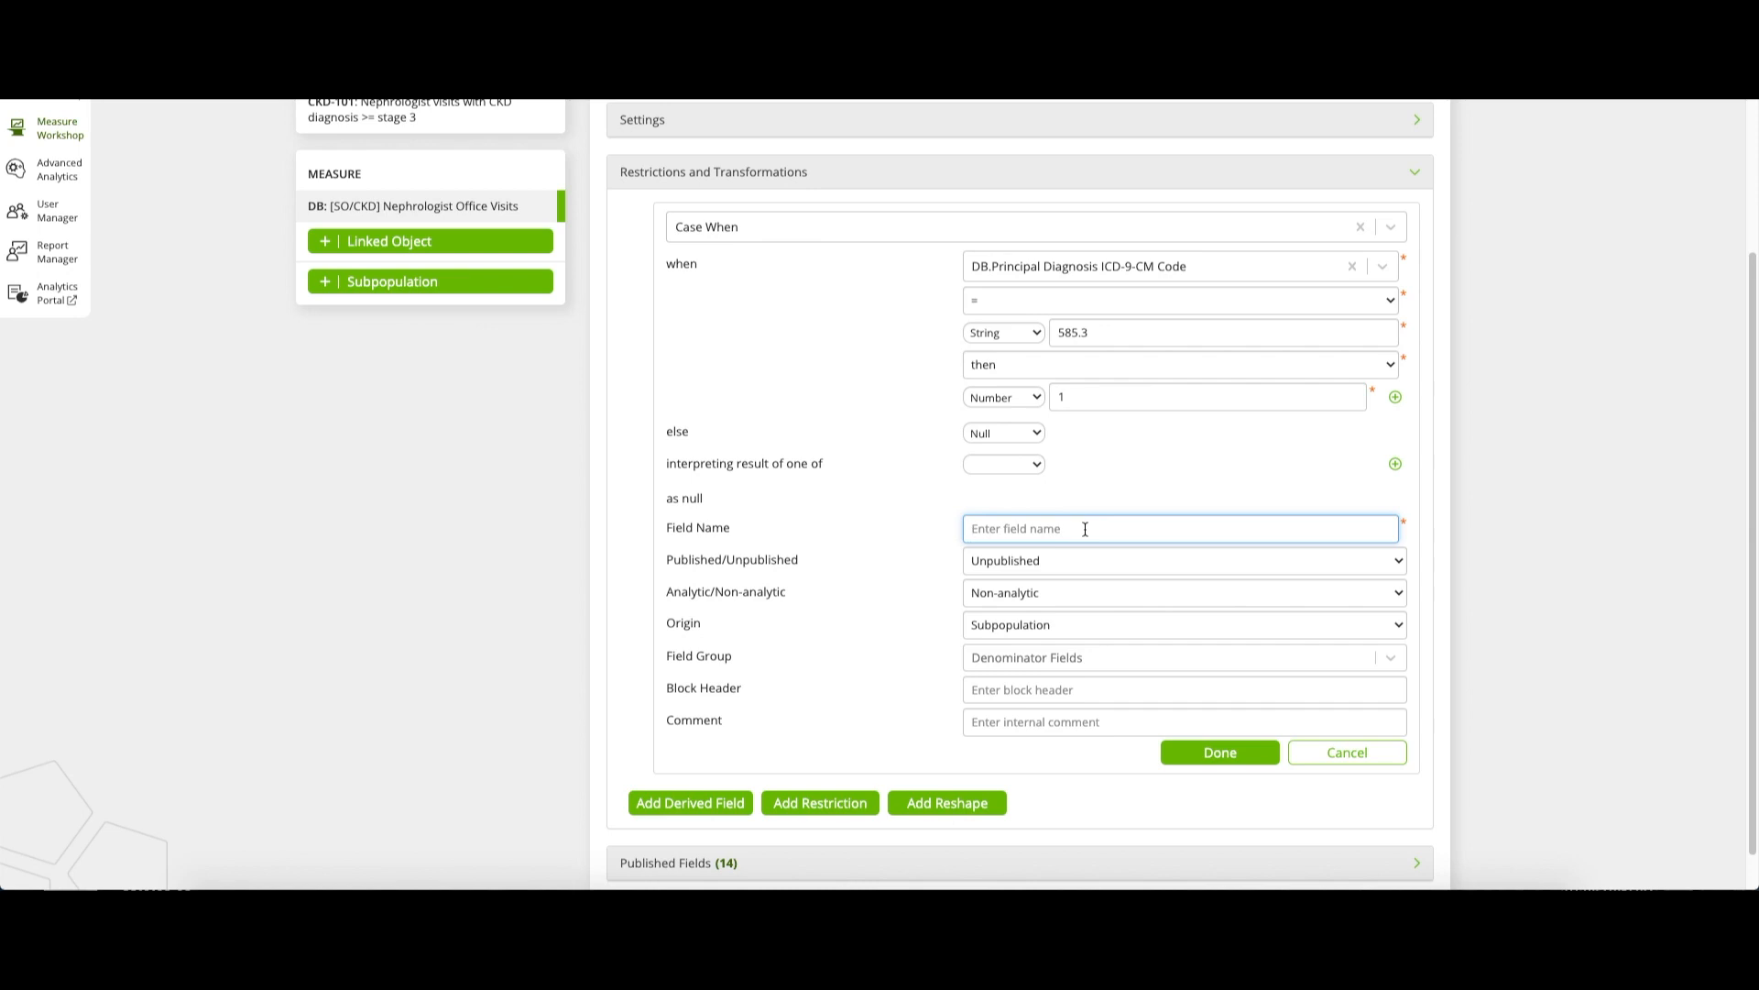
{"action": "type", "text": "ICD-9-CM Principle Diagnosis Code = 585.3"}
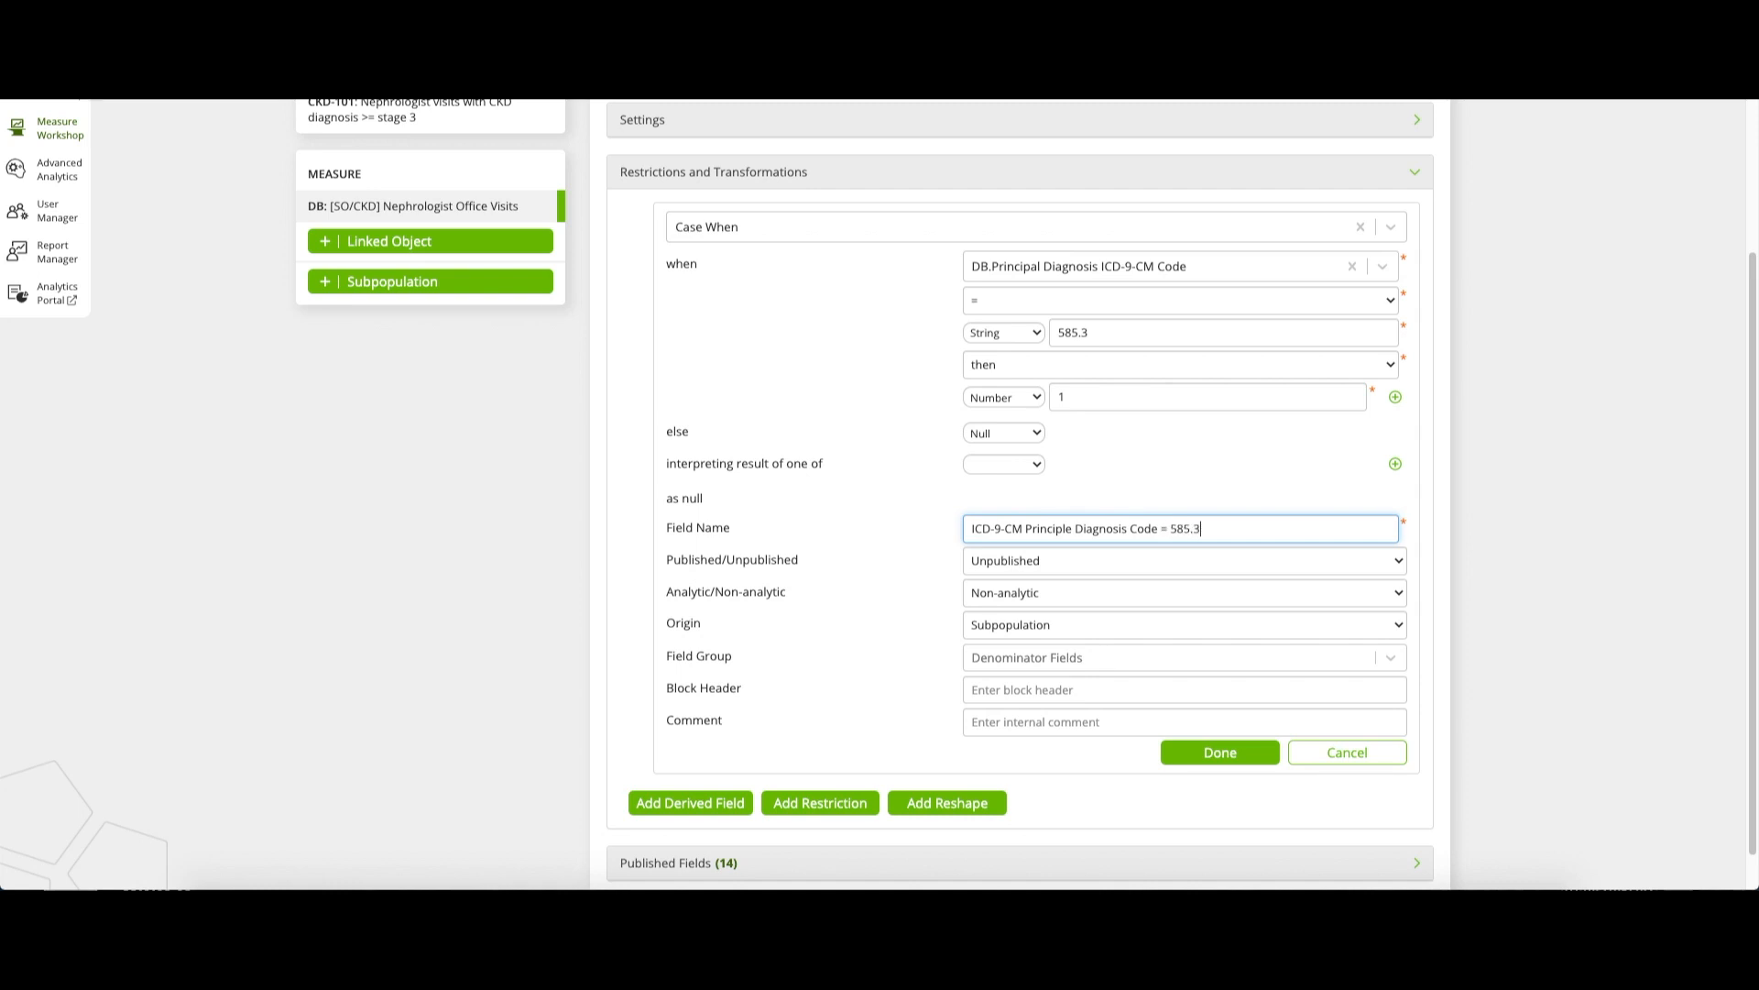
{"action": "key", "text": "Tab"}
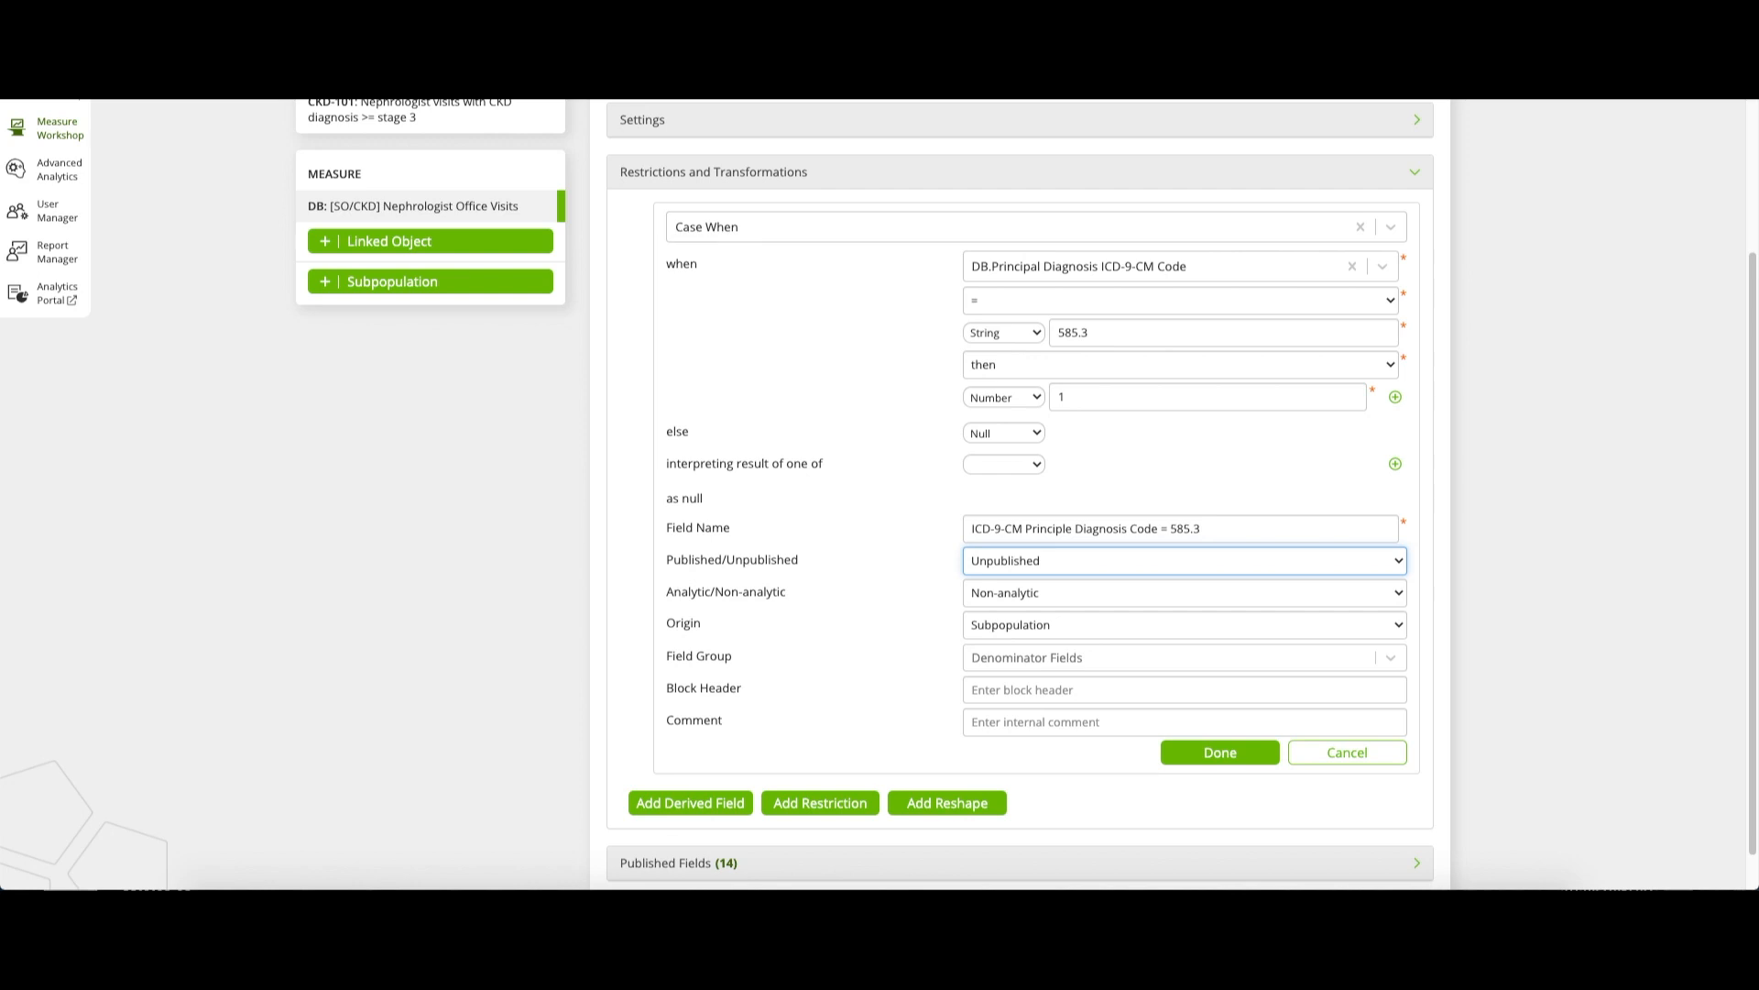
{"action": "key", "text": "Tab"}
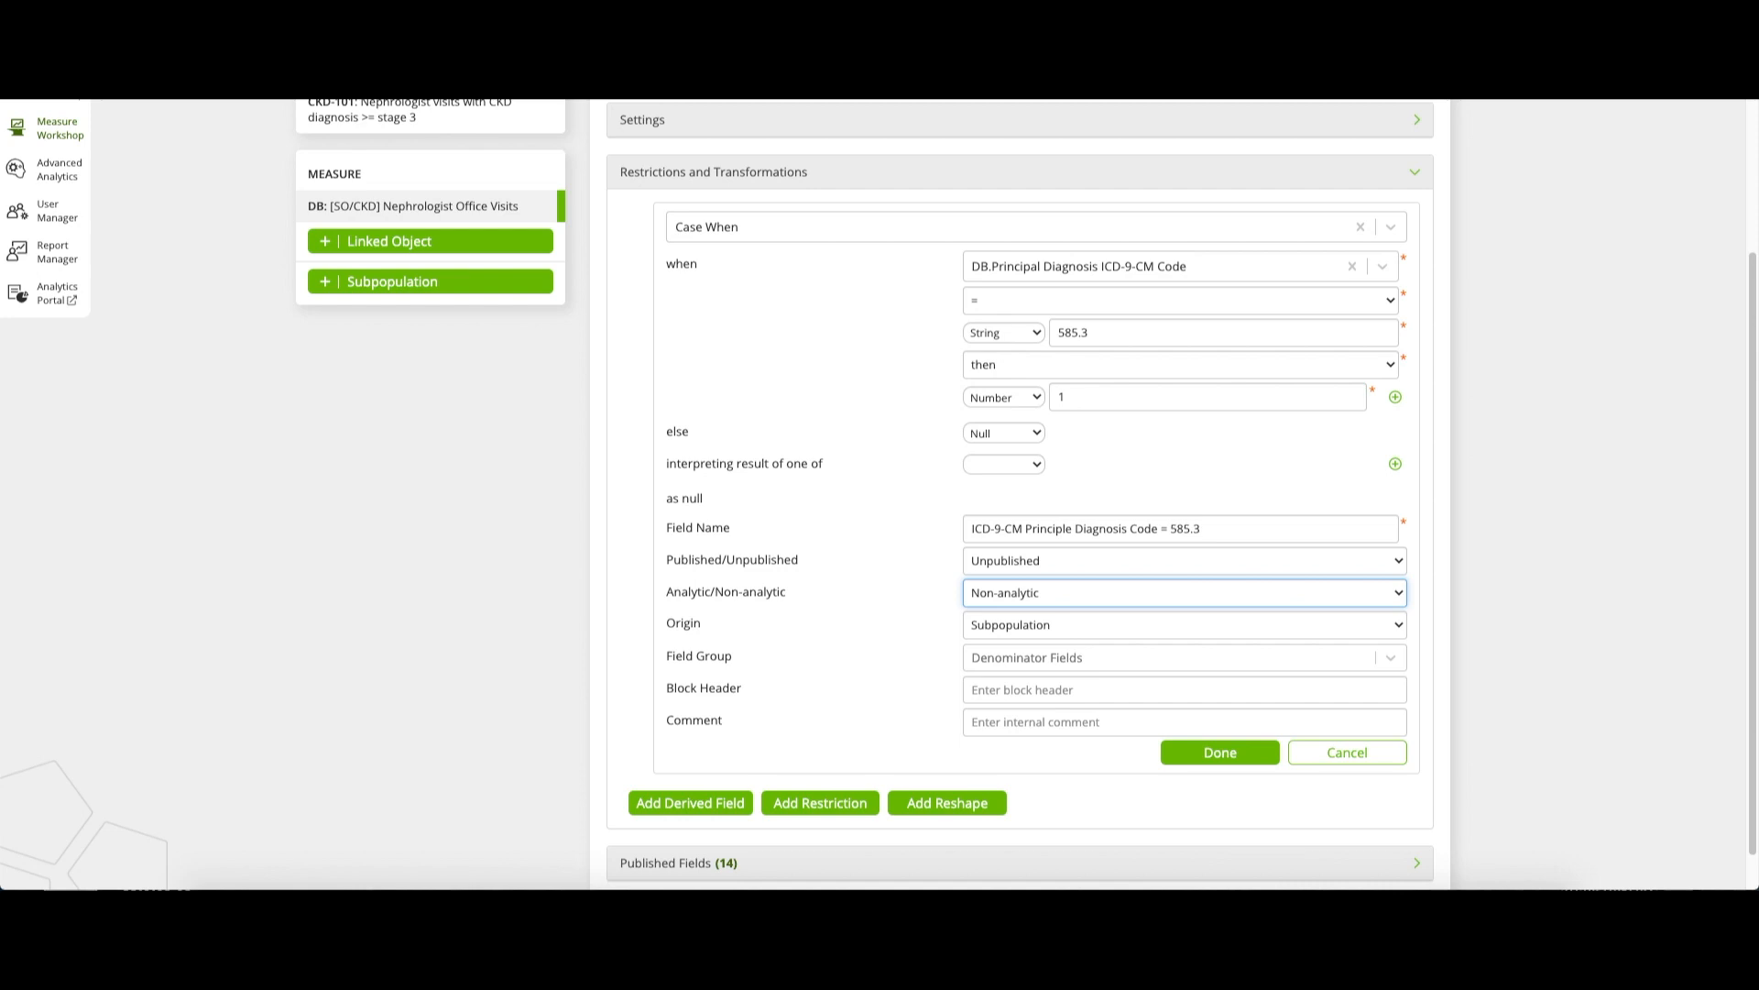
{"action": "left_click", "coordinate": [1184, 624]}
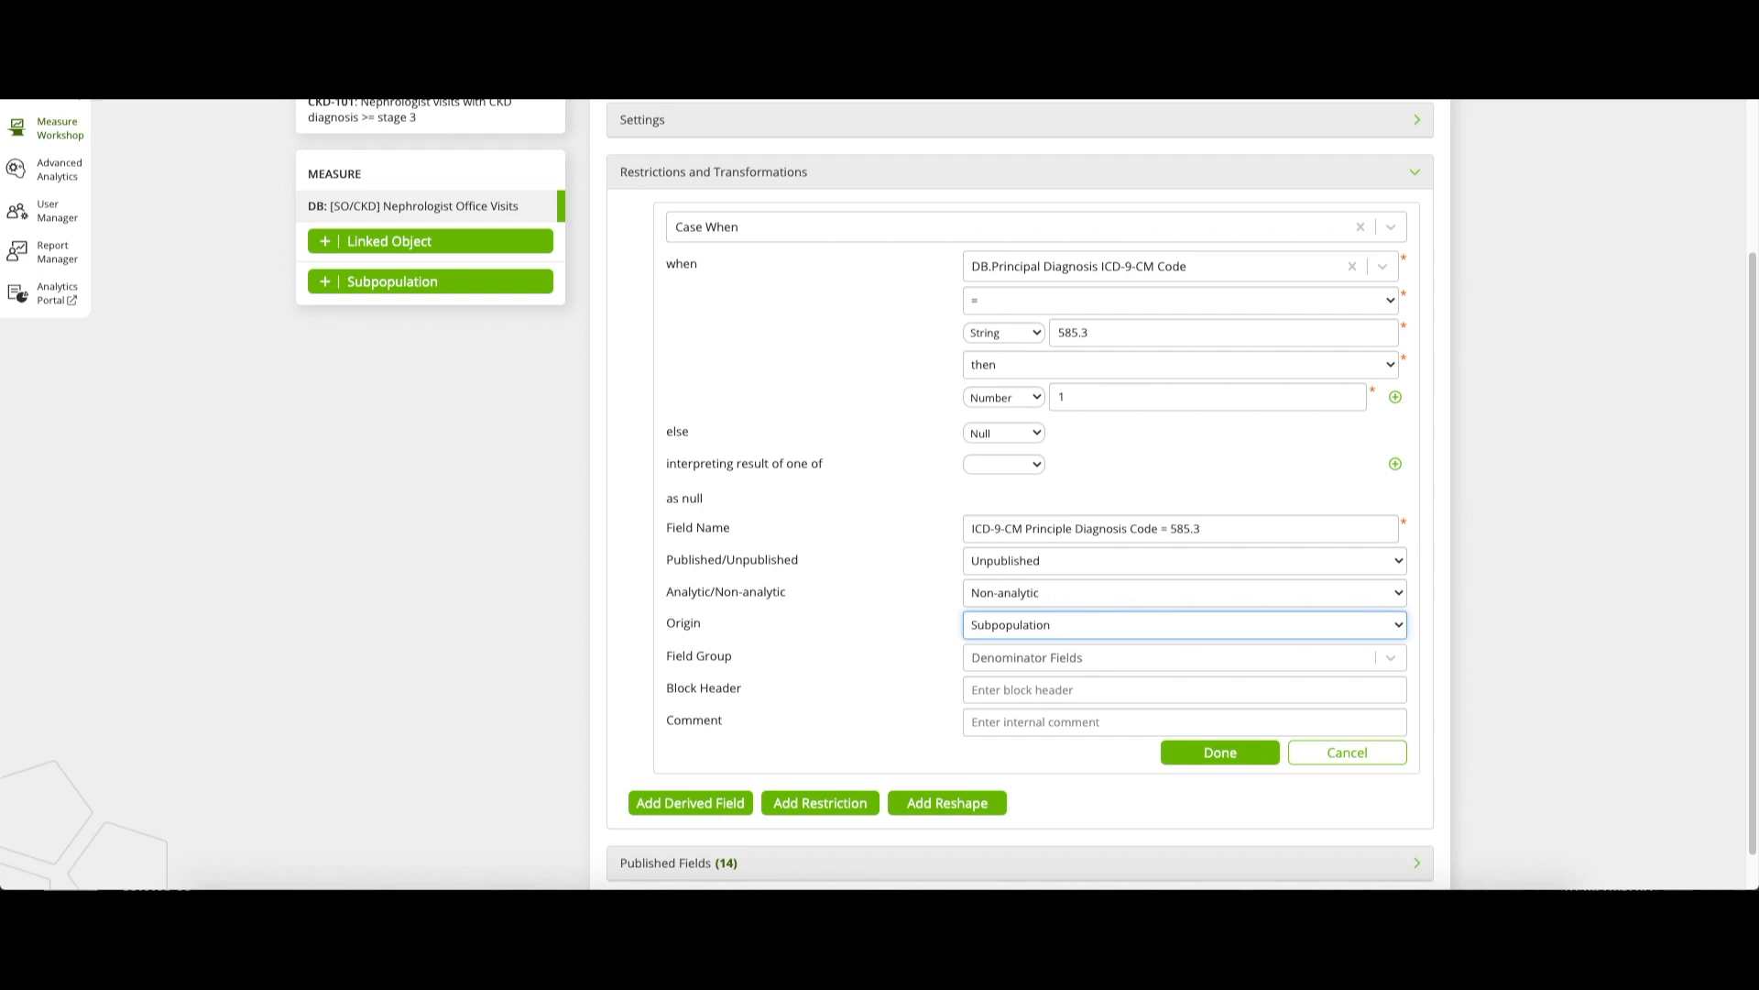
{"action": "left_click", "coordinate": [1182, 657]}
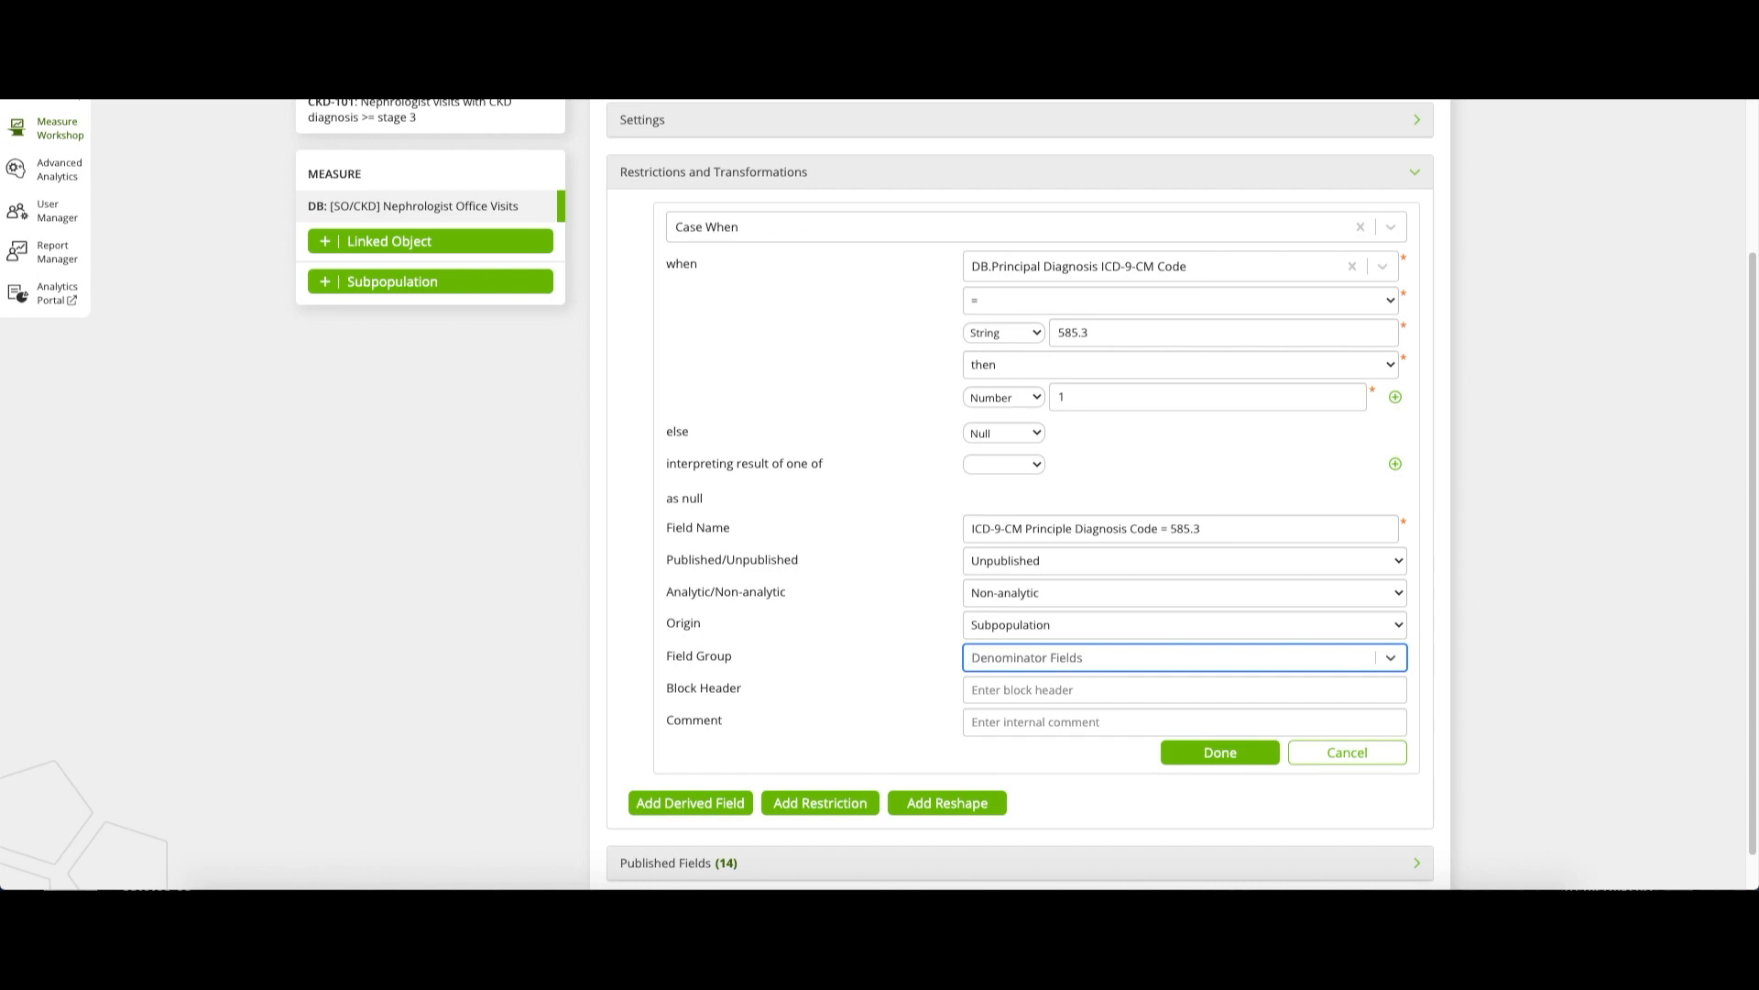
- Enter the block header "Indicates if Office Visit's ICD-9-CM Diagnosis is CKD stage 3, 4 or 5"
{"action": "left_click", "coordinate": [1182, 689]}
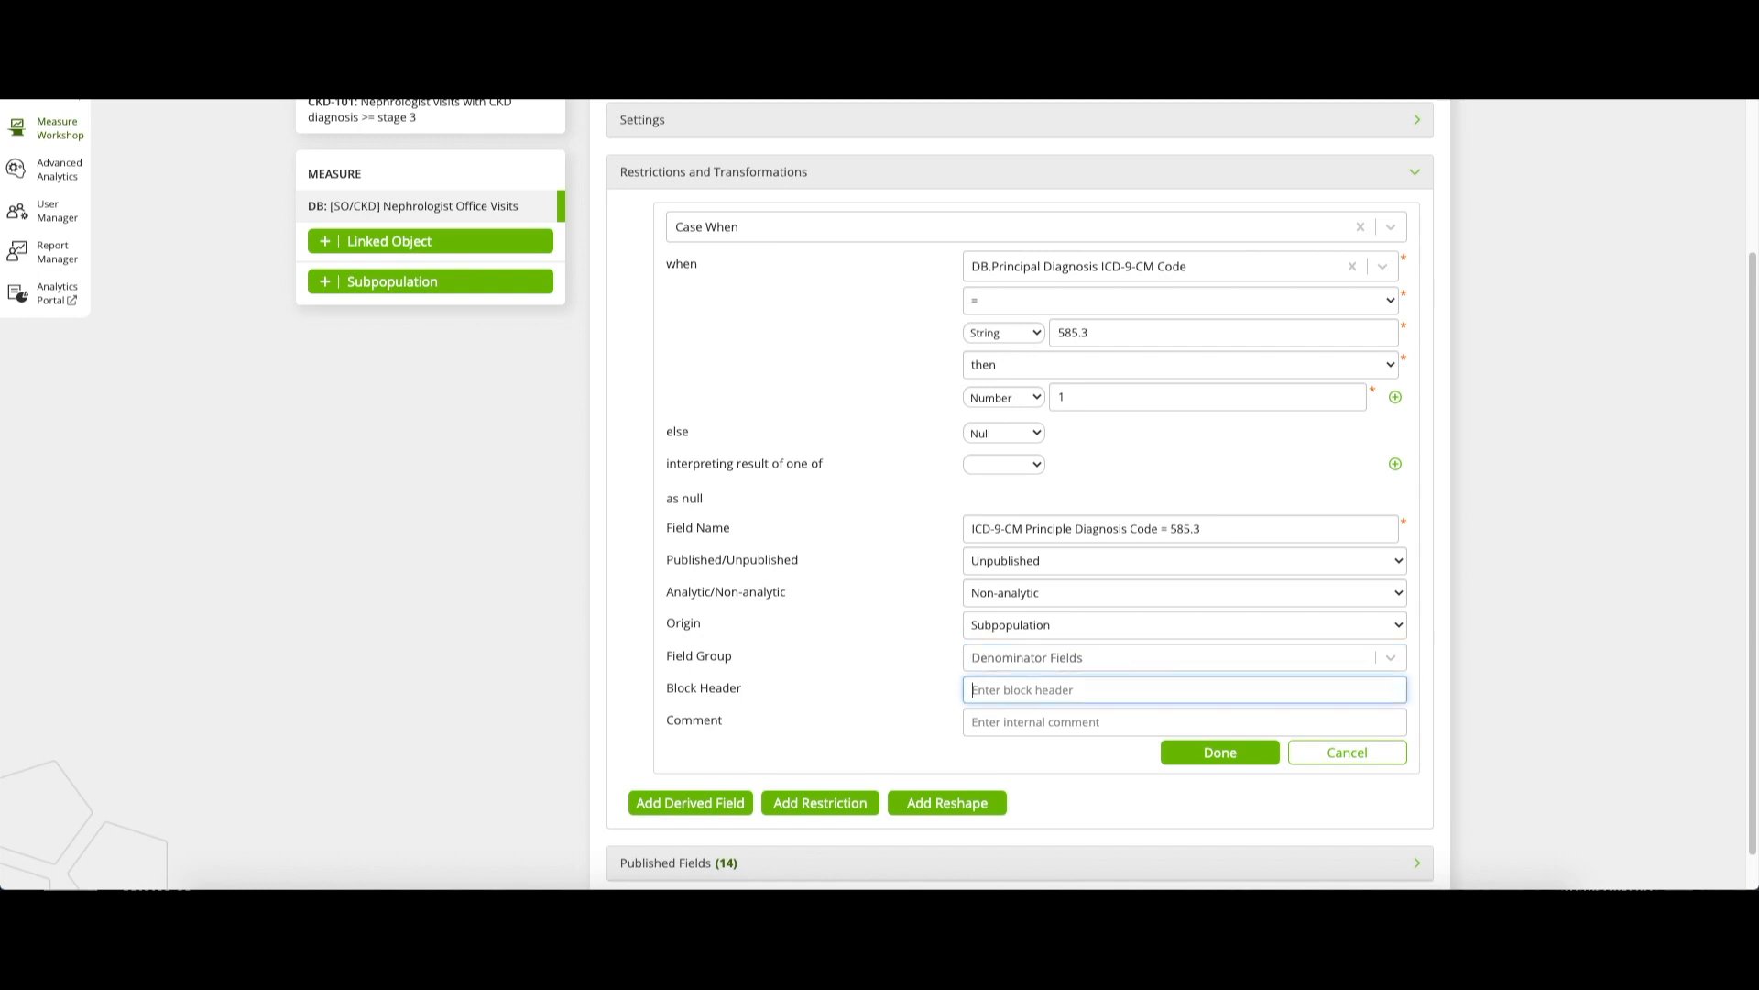
{"action": "type", "text": "Indicates if Office Visits"}
{"action": "key", "text": "BackSpace"}
{"action": "key", "text": "BackSpace"}
{"action": "type", "text": "'s ICD-9-CM Diagno"}
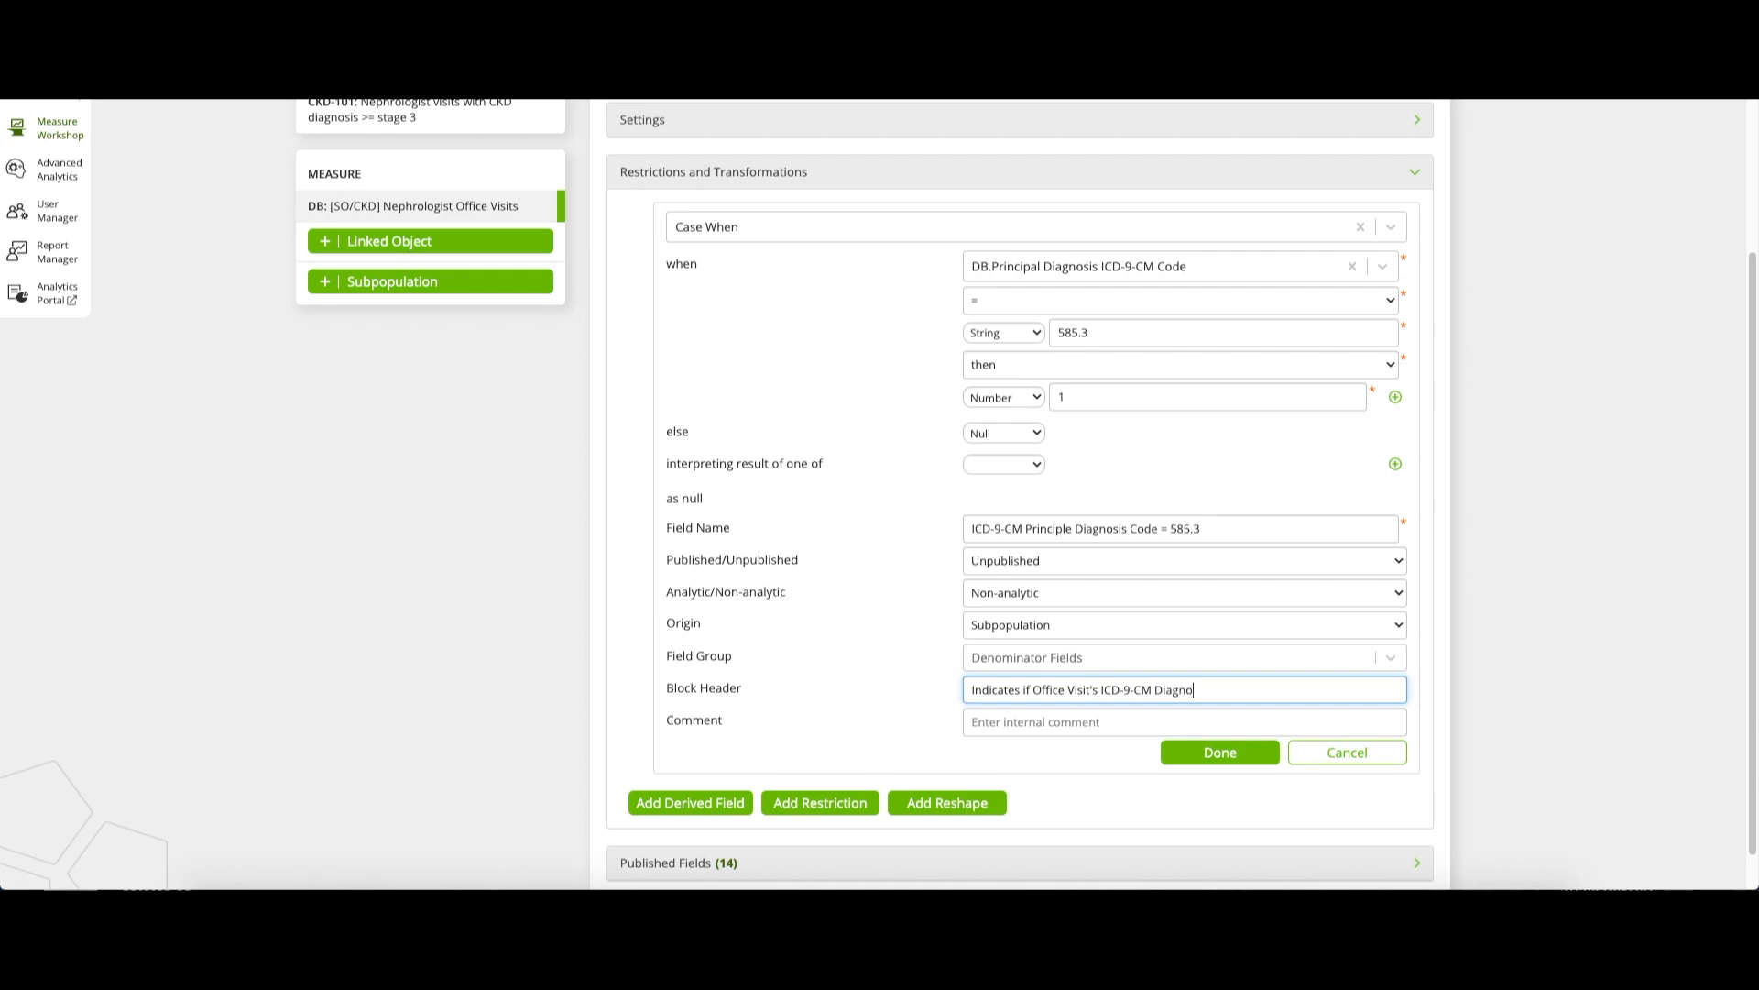
{"action": "type", "text": "sis is CKD stage 3, 4 or 5"}
- Add the comment "Field indicates ICD-9-CM Diagnosis of CKD stage 3" and finish the derived field
{"action": "left_click", "coordinate": [1184, 722]}
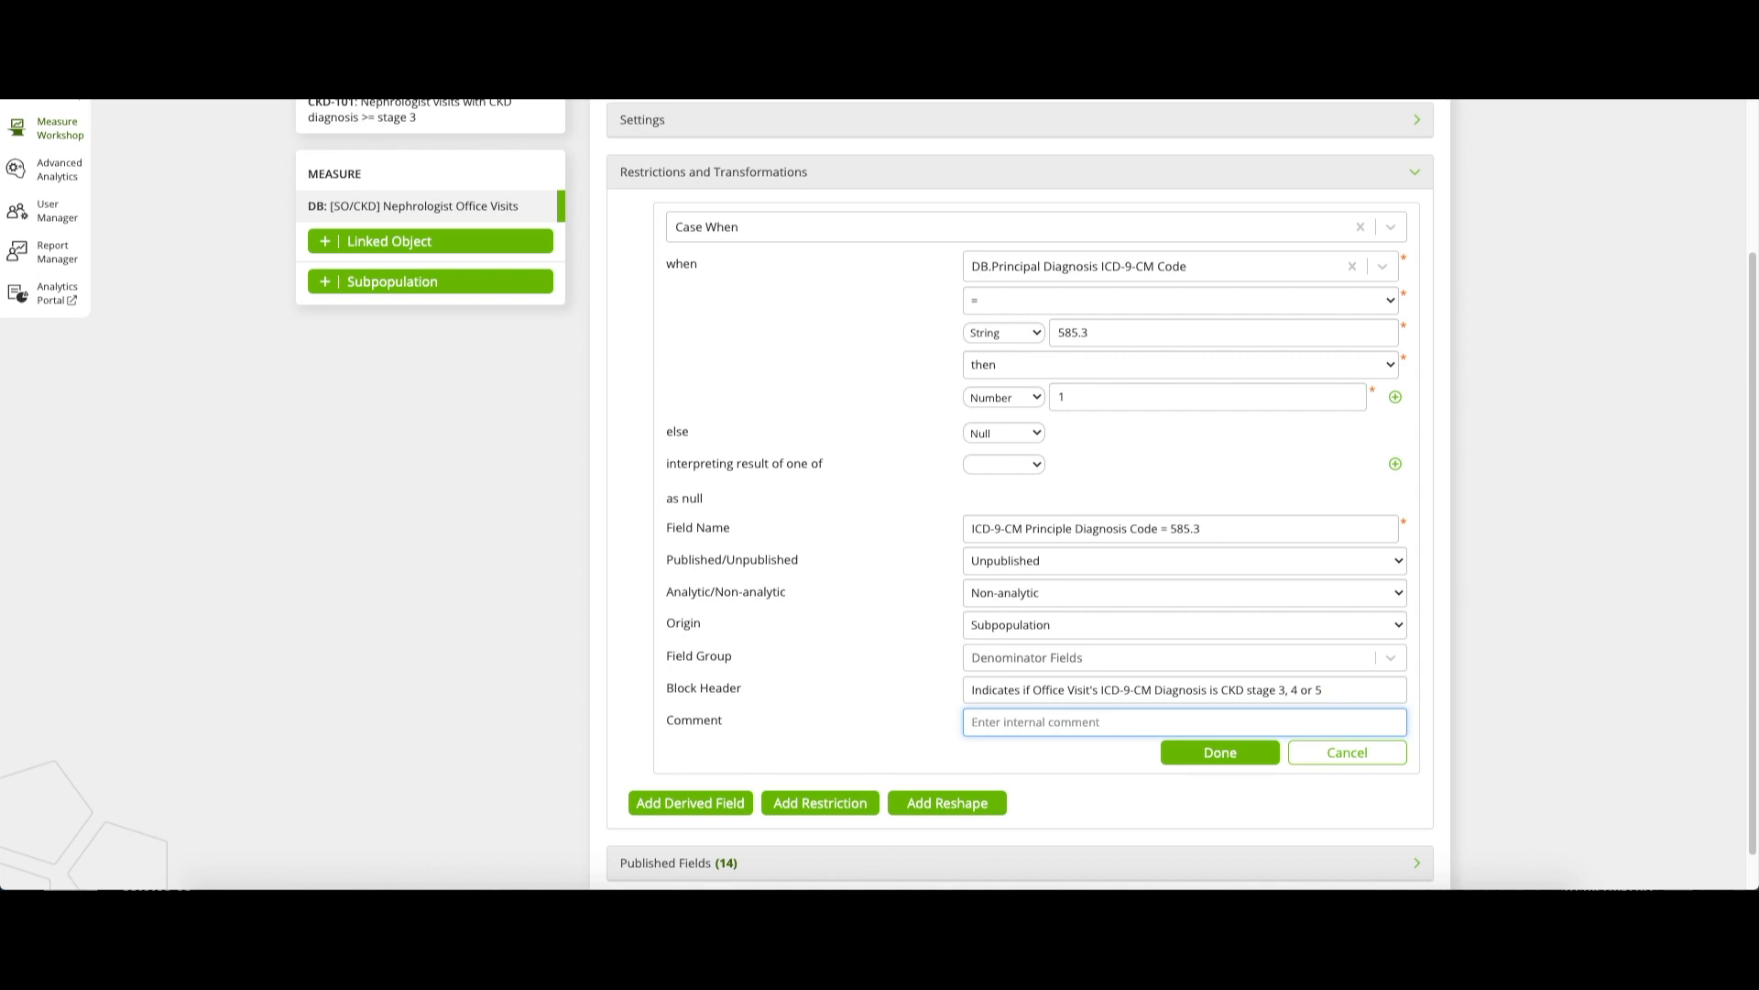
{"action": "type", "text": "Field indicates ICD-9-CM Diagnosis of CKD stage 3"}
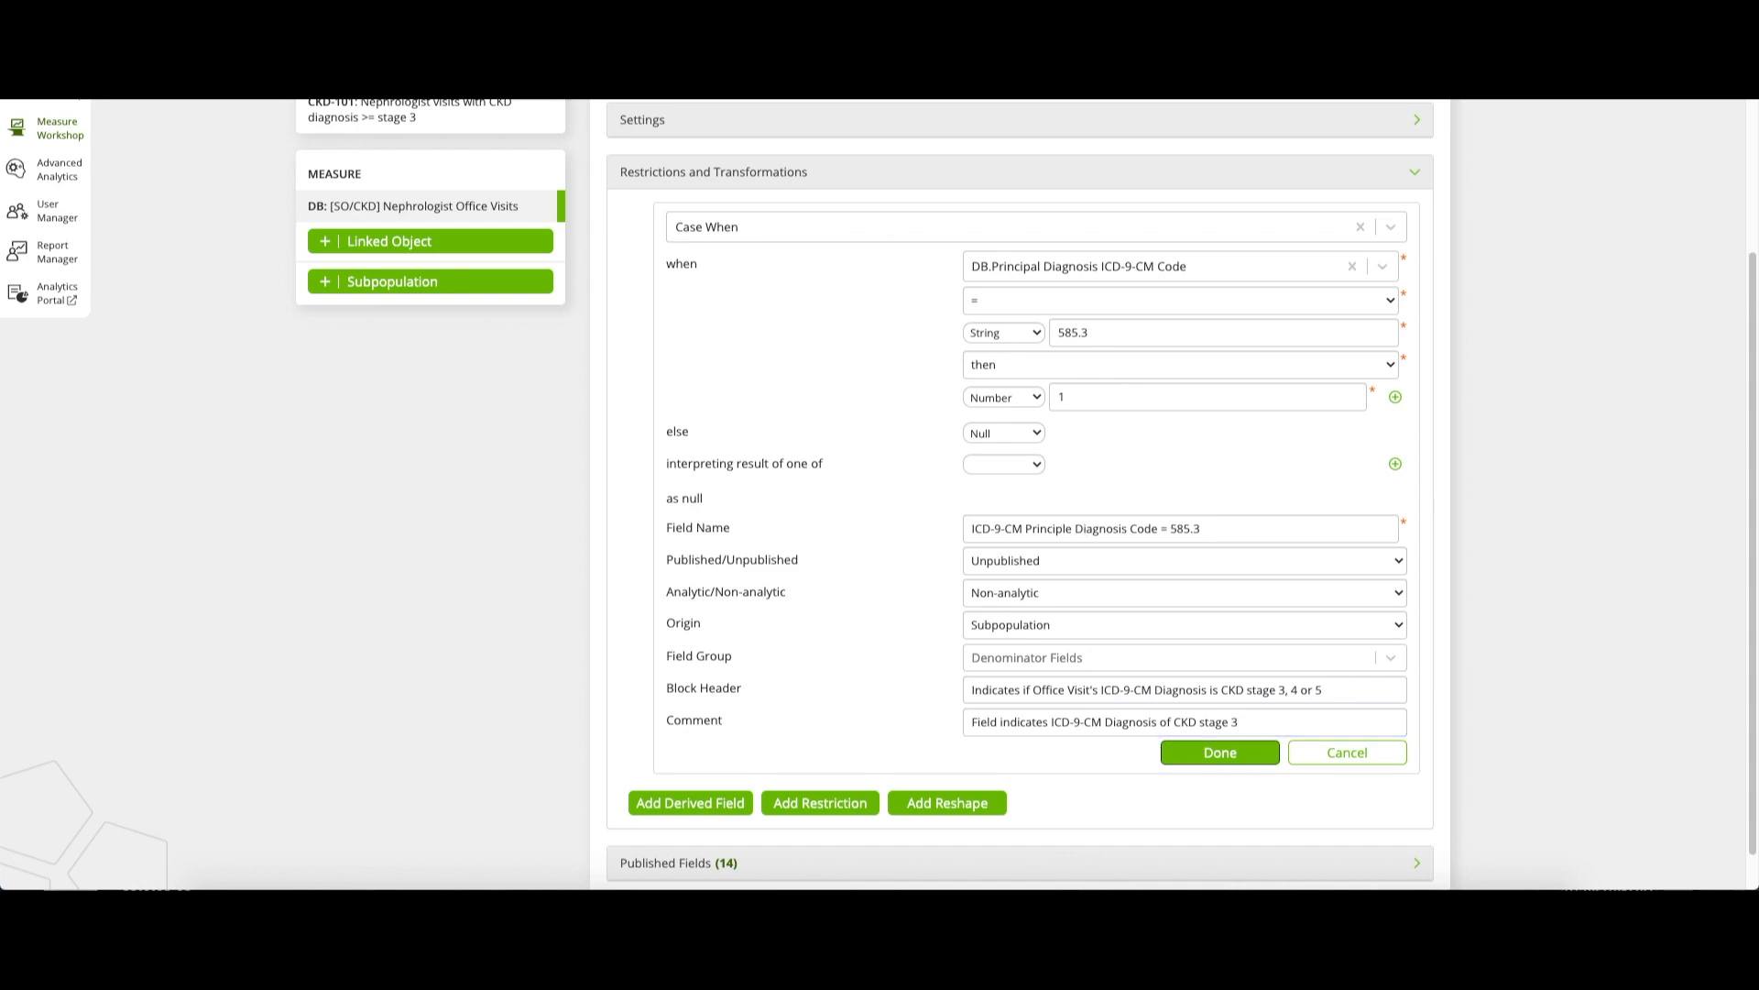
{"action": "left_click", "coordinate": [1215, 754]}
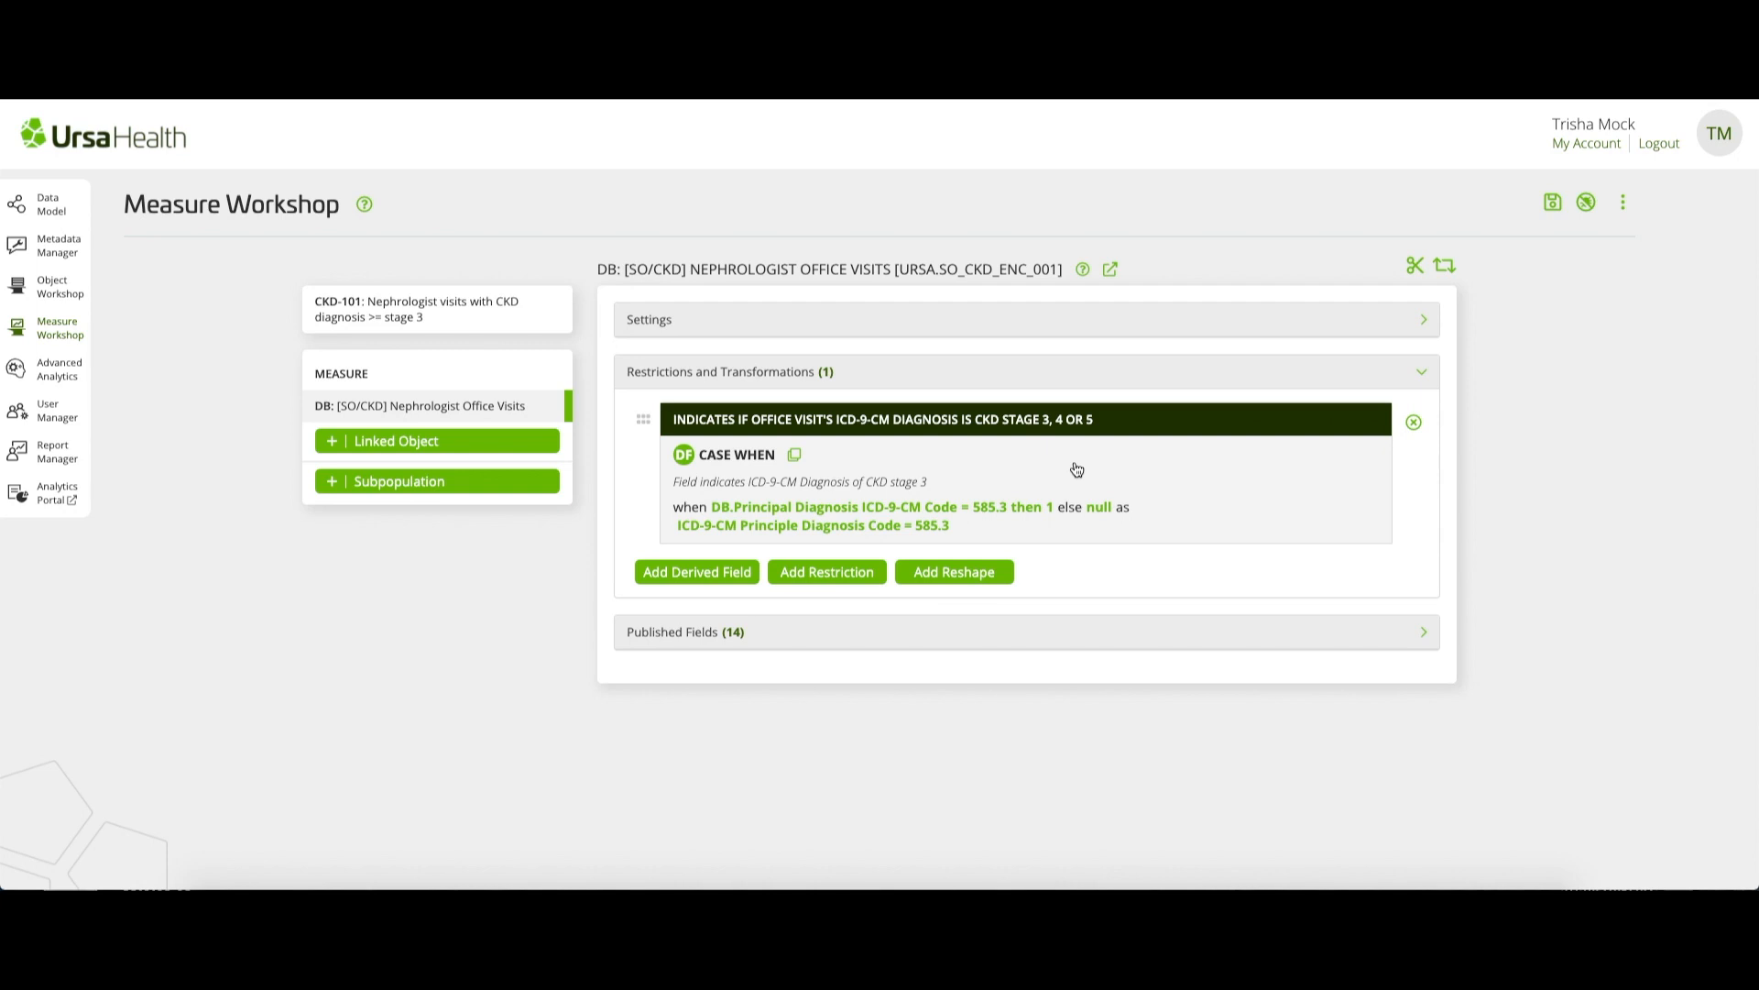
- Clone the 585.3 Case When field and set the clone's diagnosis code string to 585.4
{"action": "left_click", "coordinate": [795, 456]}
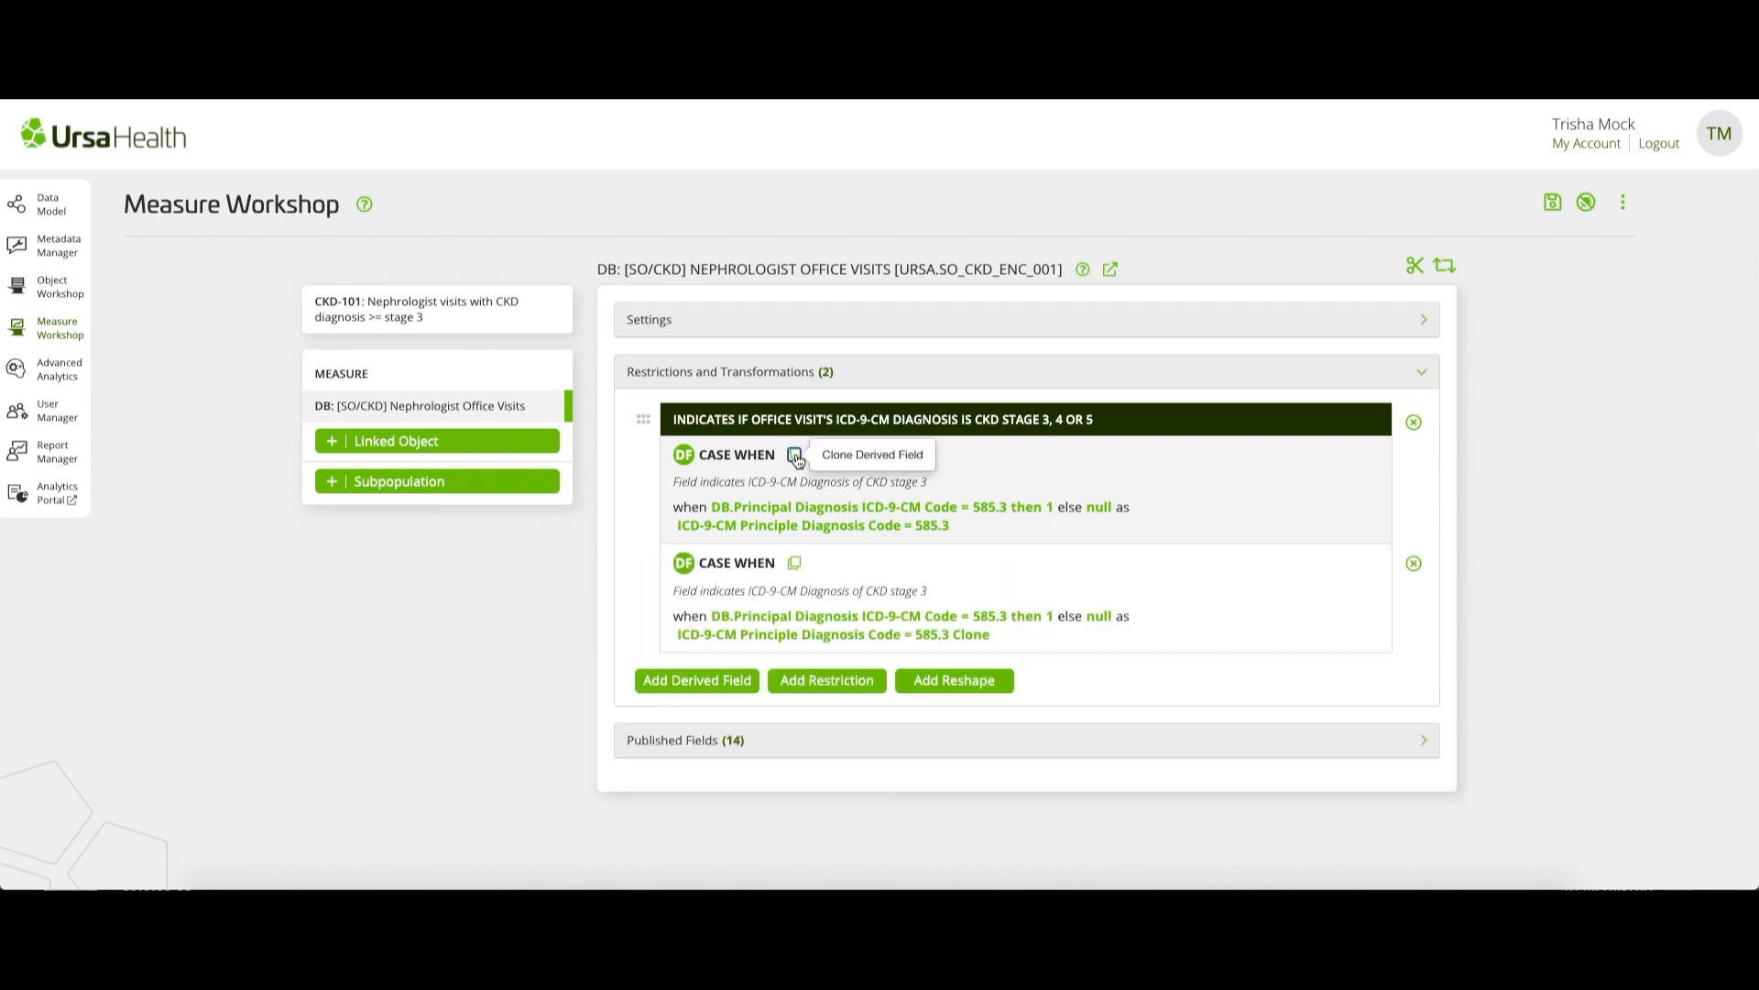
{"action": "left_click", "coordinate": [841, 576]}
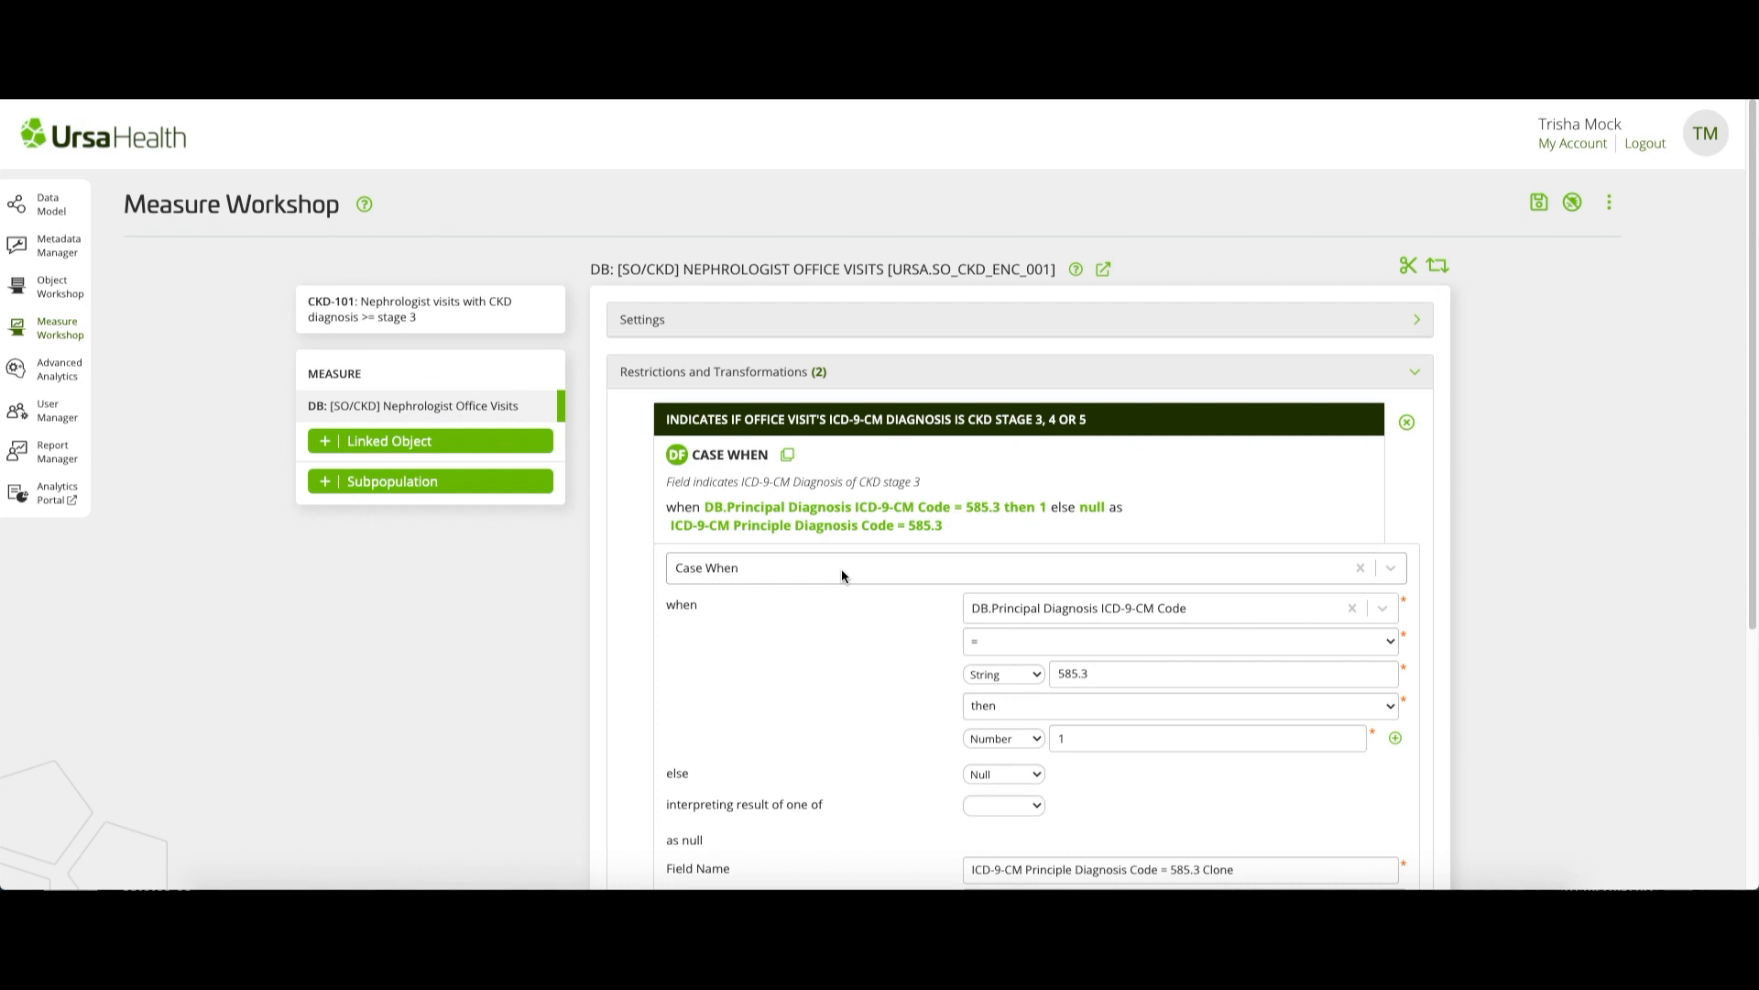
{"action": "scroll", "coordinate": [867, 629], "scroll_direction": "down", "scroll_amount": 2}
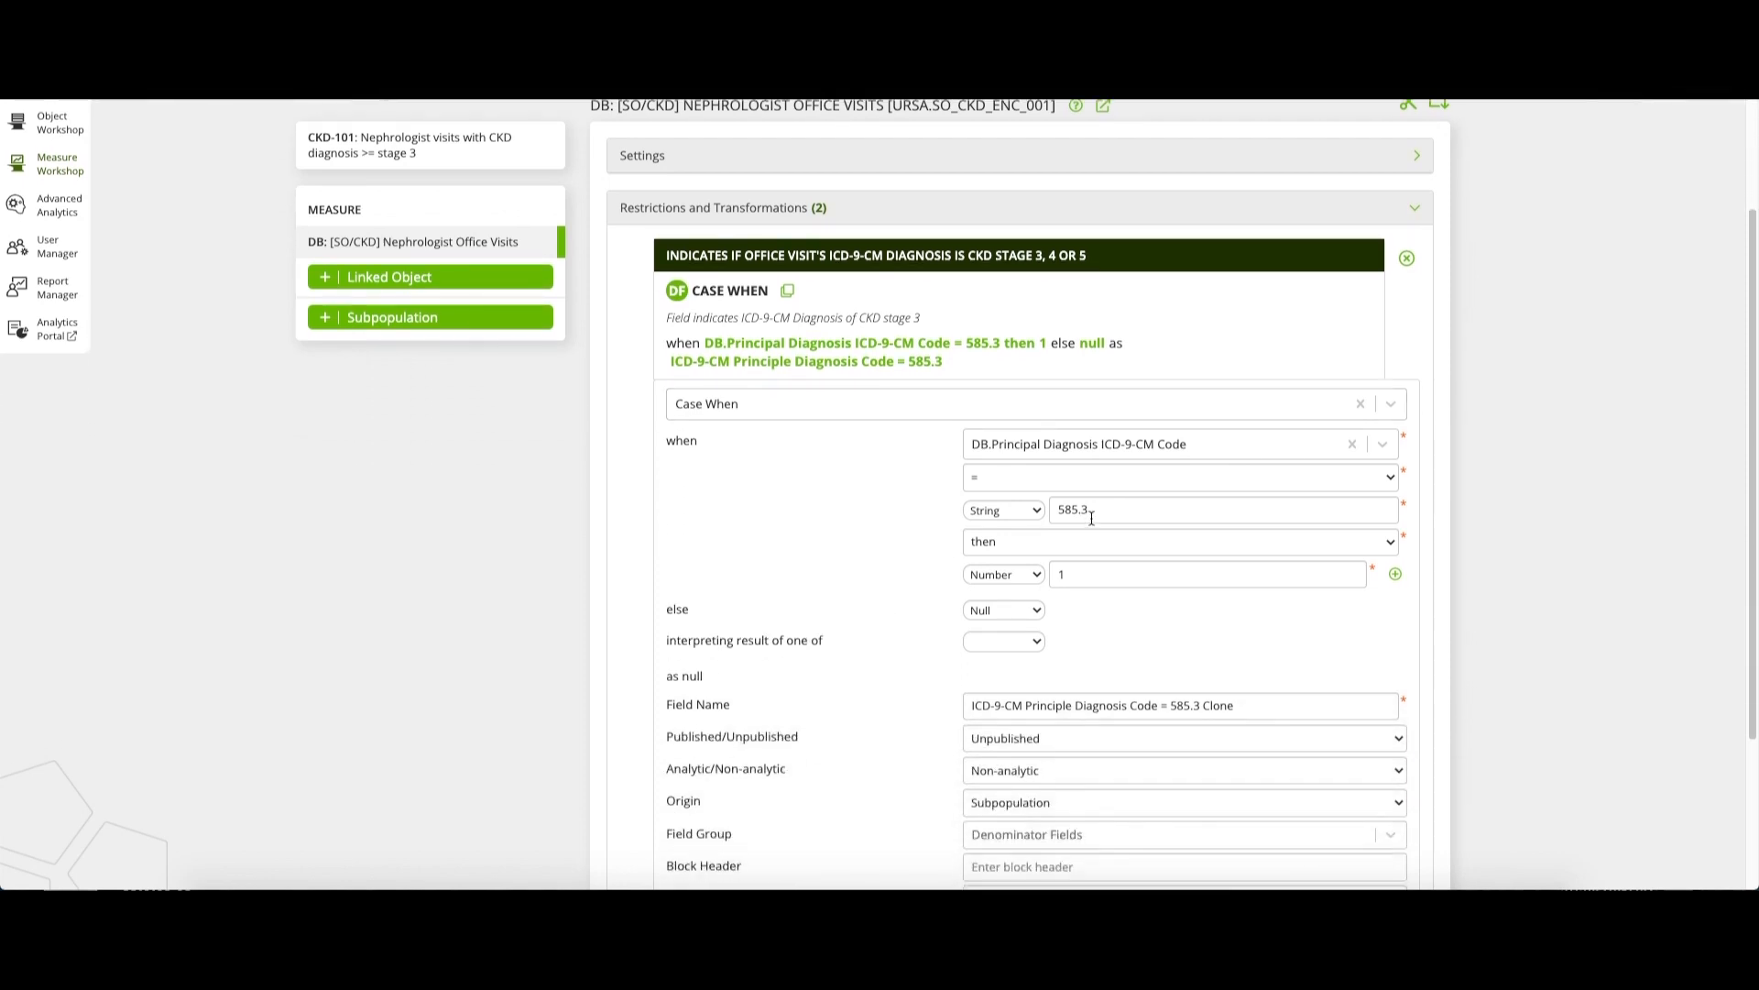
{"action": "left_click", "coordinate": [1092, 509]}
{"action": "key", "text": "BackSpace"}
{"action": "type", "text": "4"}
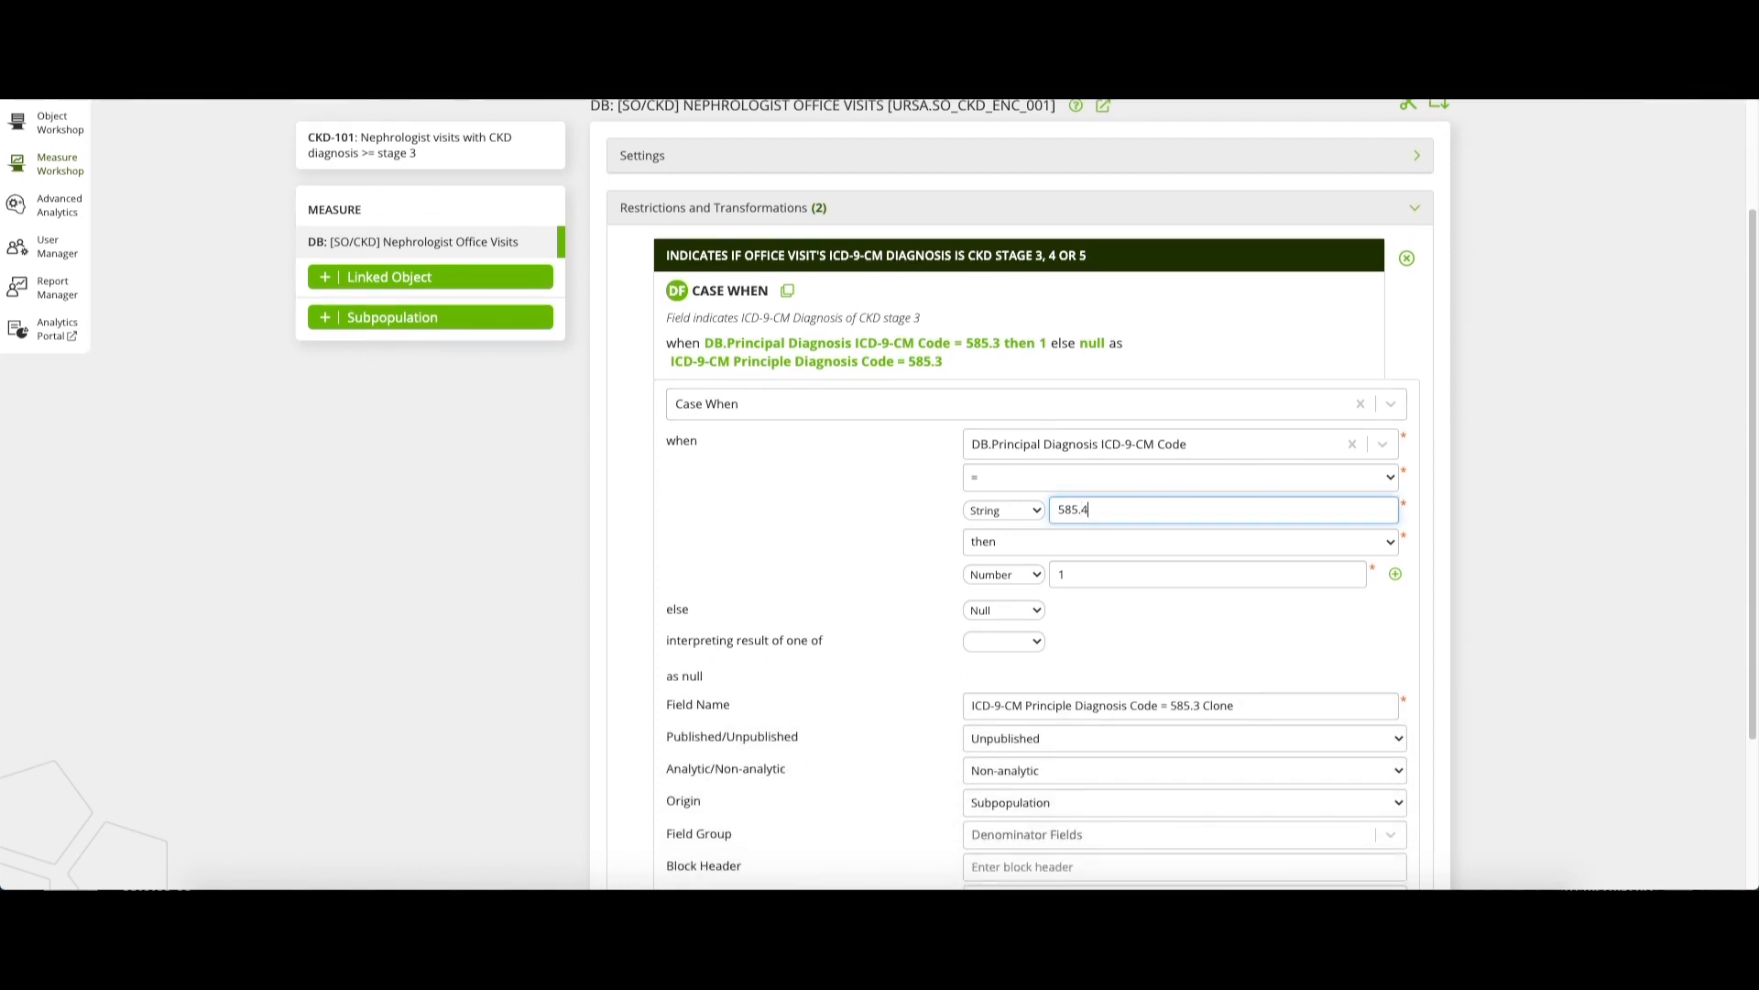
- Rename the cloned field as "ICD-9-CM Principle Diagnosis Code = 585.4", removing the word Clone
{"action": "left_click", "coordinate": [1199, 705]}
{"action": "key", "text": "BackSpace"}
{"action": "type", "text": "4"}
{"action": "left_click_drag", "start_coordinate": [1238, 705], "coordinate": [1199, 705]}
{"action": "key", "text": "BackSpace"}
- Change the cloned field's comment to "Field indicates ICD-9-CM Diagnosis of CKD stage 4" and finish the field
{"action": "scroll", "coordinate": [1252, 667], "scroll_direction": "down", "scroll_amount": 1}
{"action": "scroll", "coordinate": [1255, 675], "scroll_direction": "down", "scroll_amount": 1}
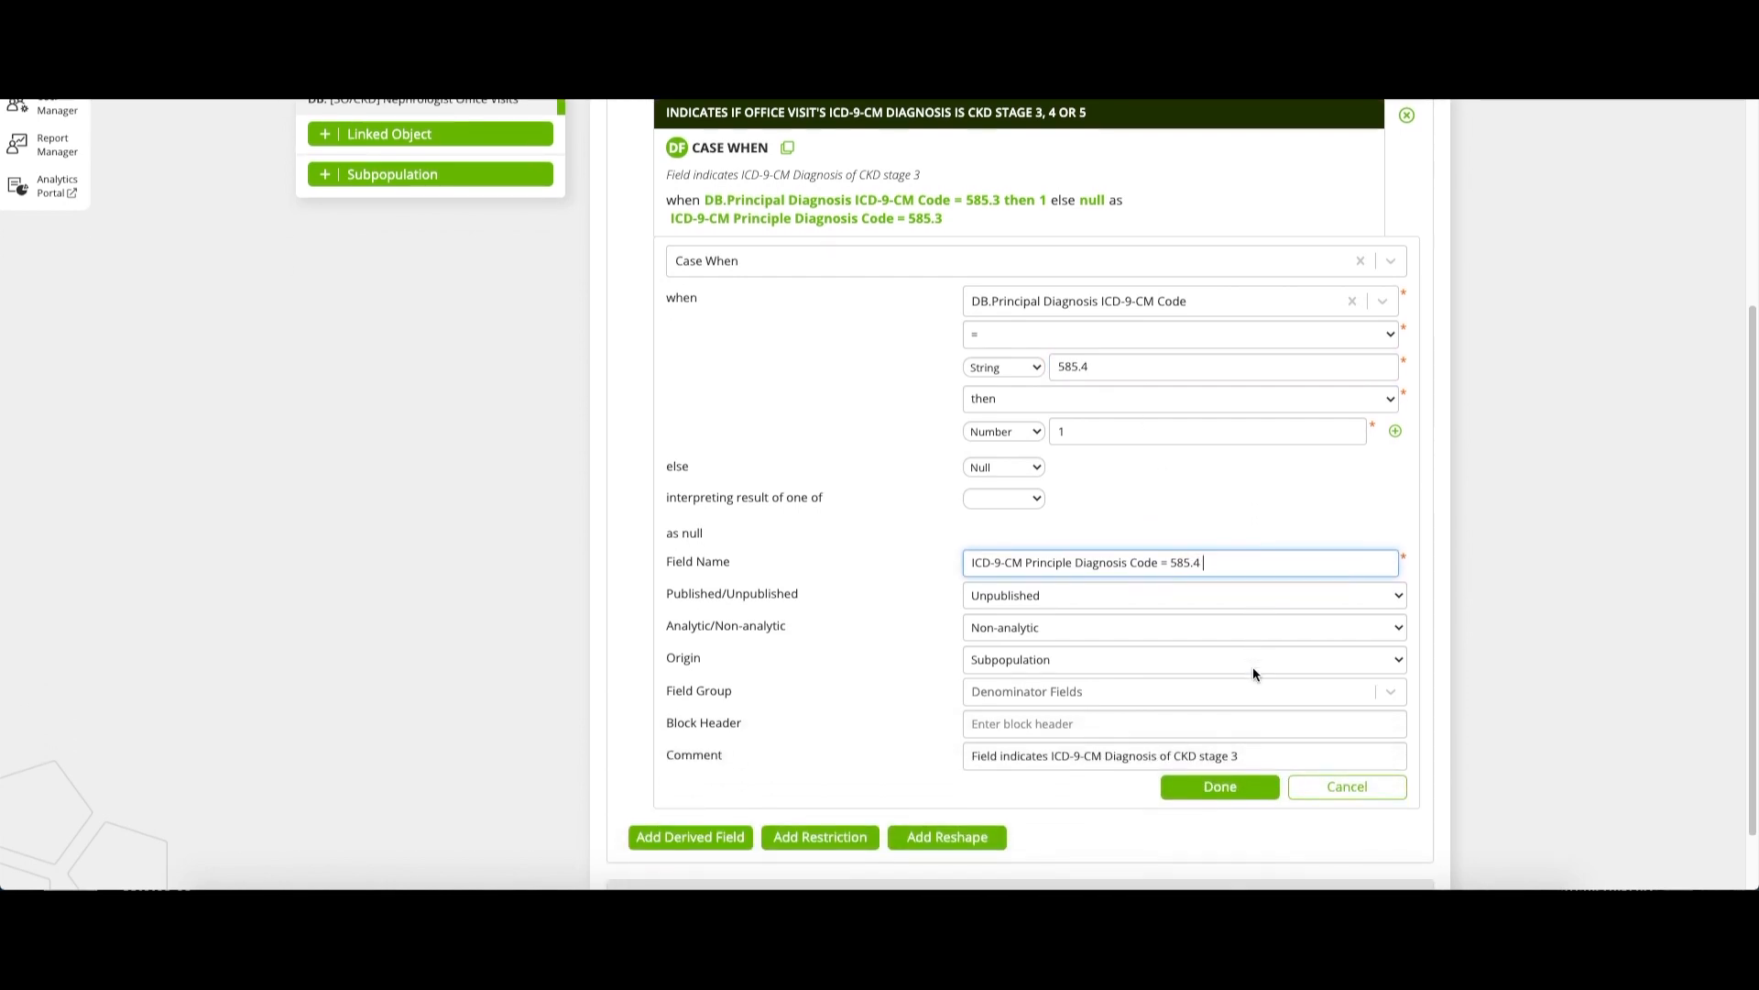
{"action": "left_click", "coordinate": [1244, 756]}
{"action": "key", "text": "BackSpace"}
{"action": "type", "text": "4"}
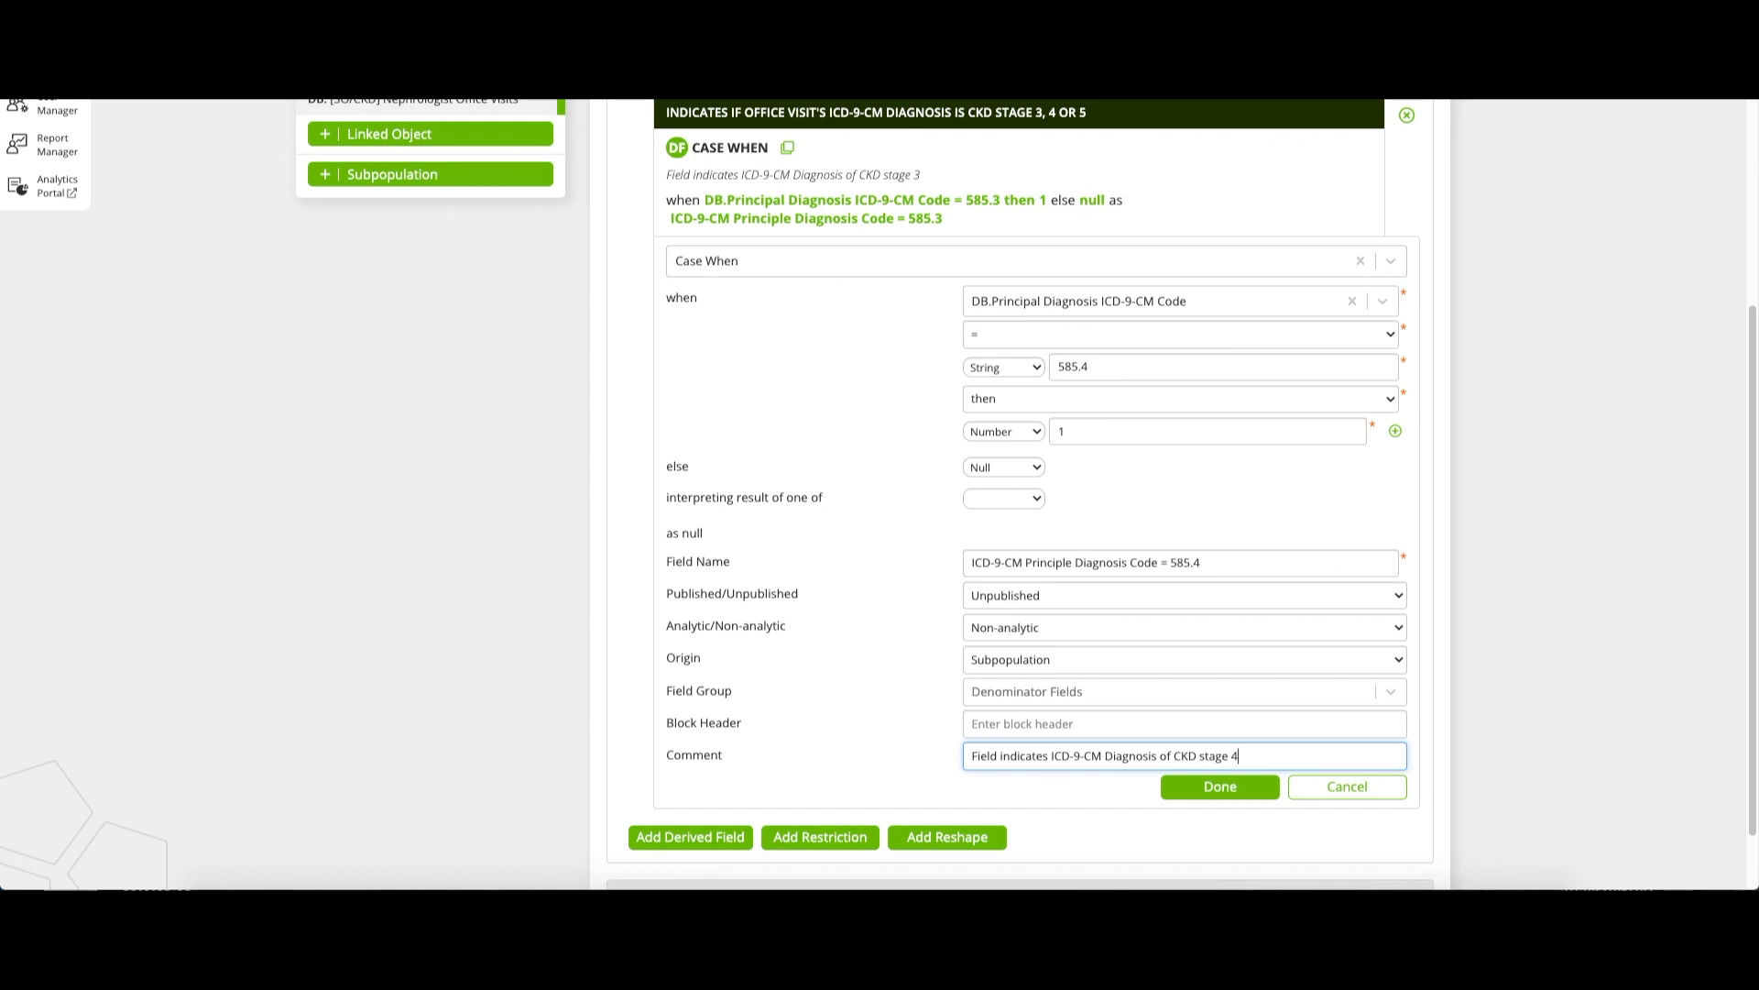
{"action": "left_click", "coordinate": [1231, 791]}
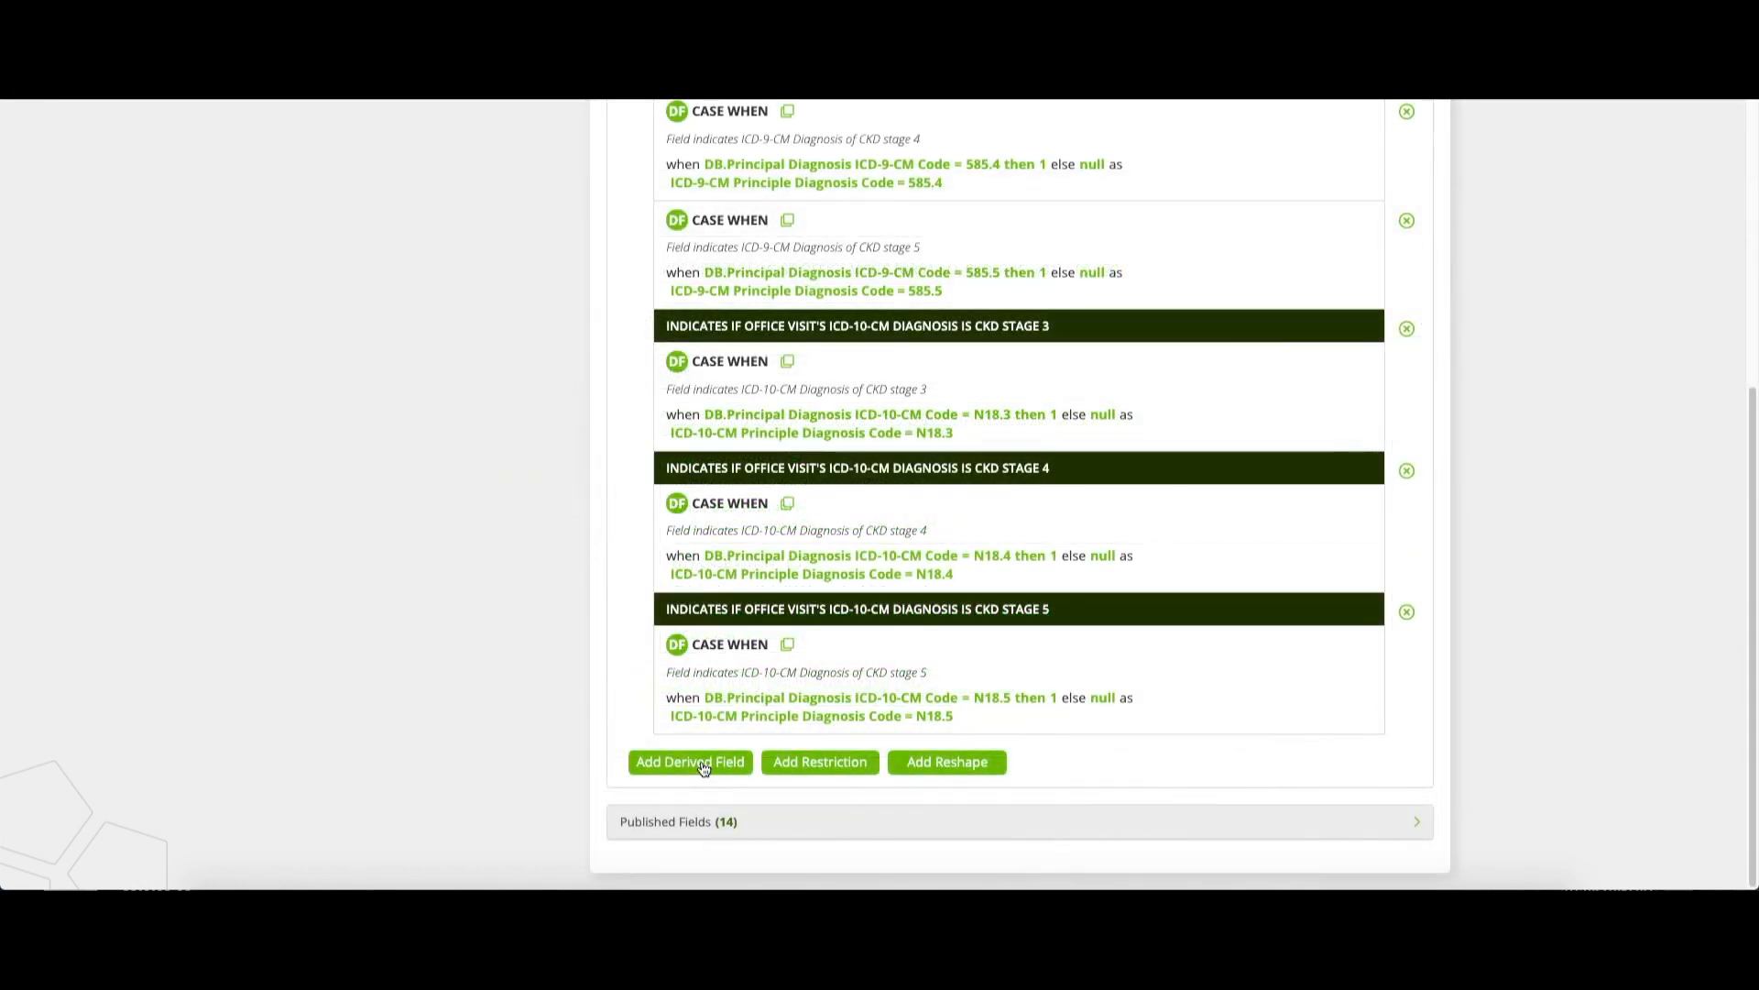
- Add a Coalesce derived field after the ICD-10-CM stage 5 Case When field
{"action": "left_click", "coordinate": [703, 768]}
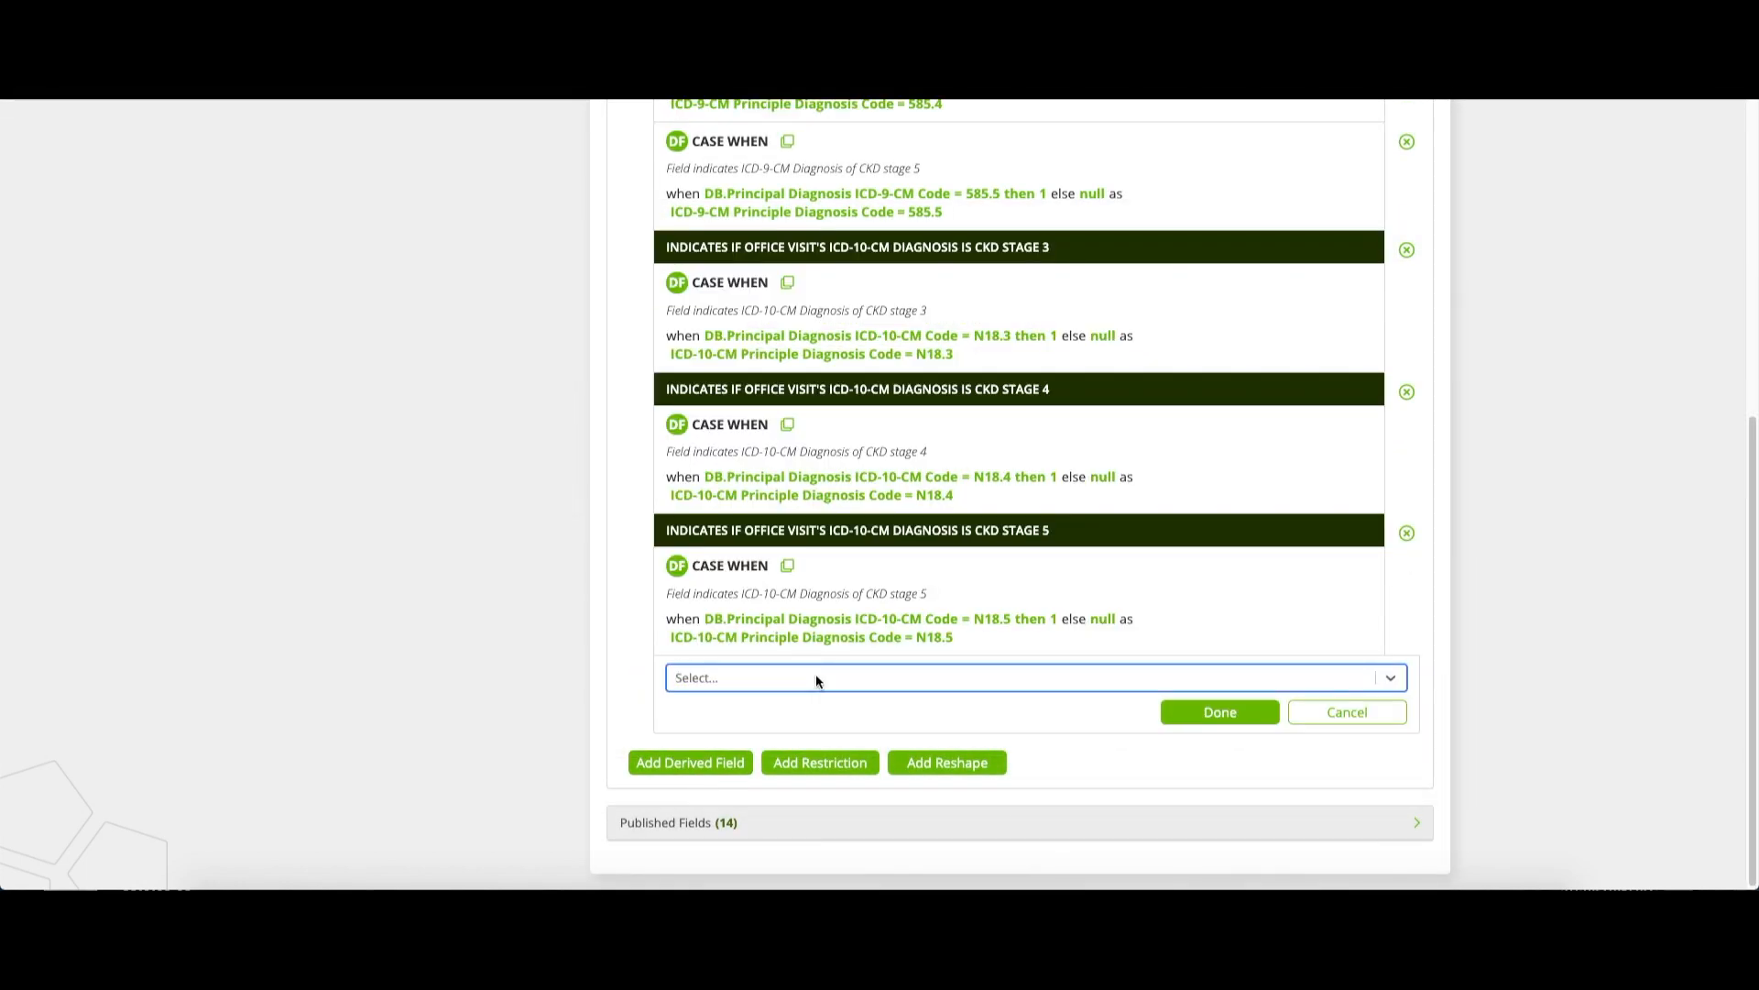
{"action": "type", "text": "coa"}
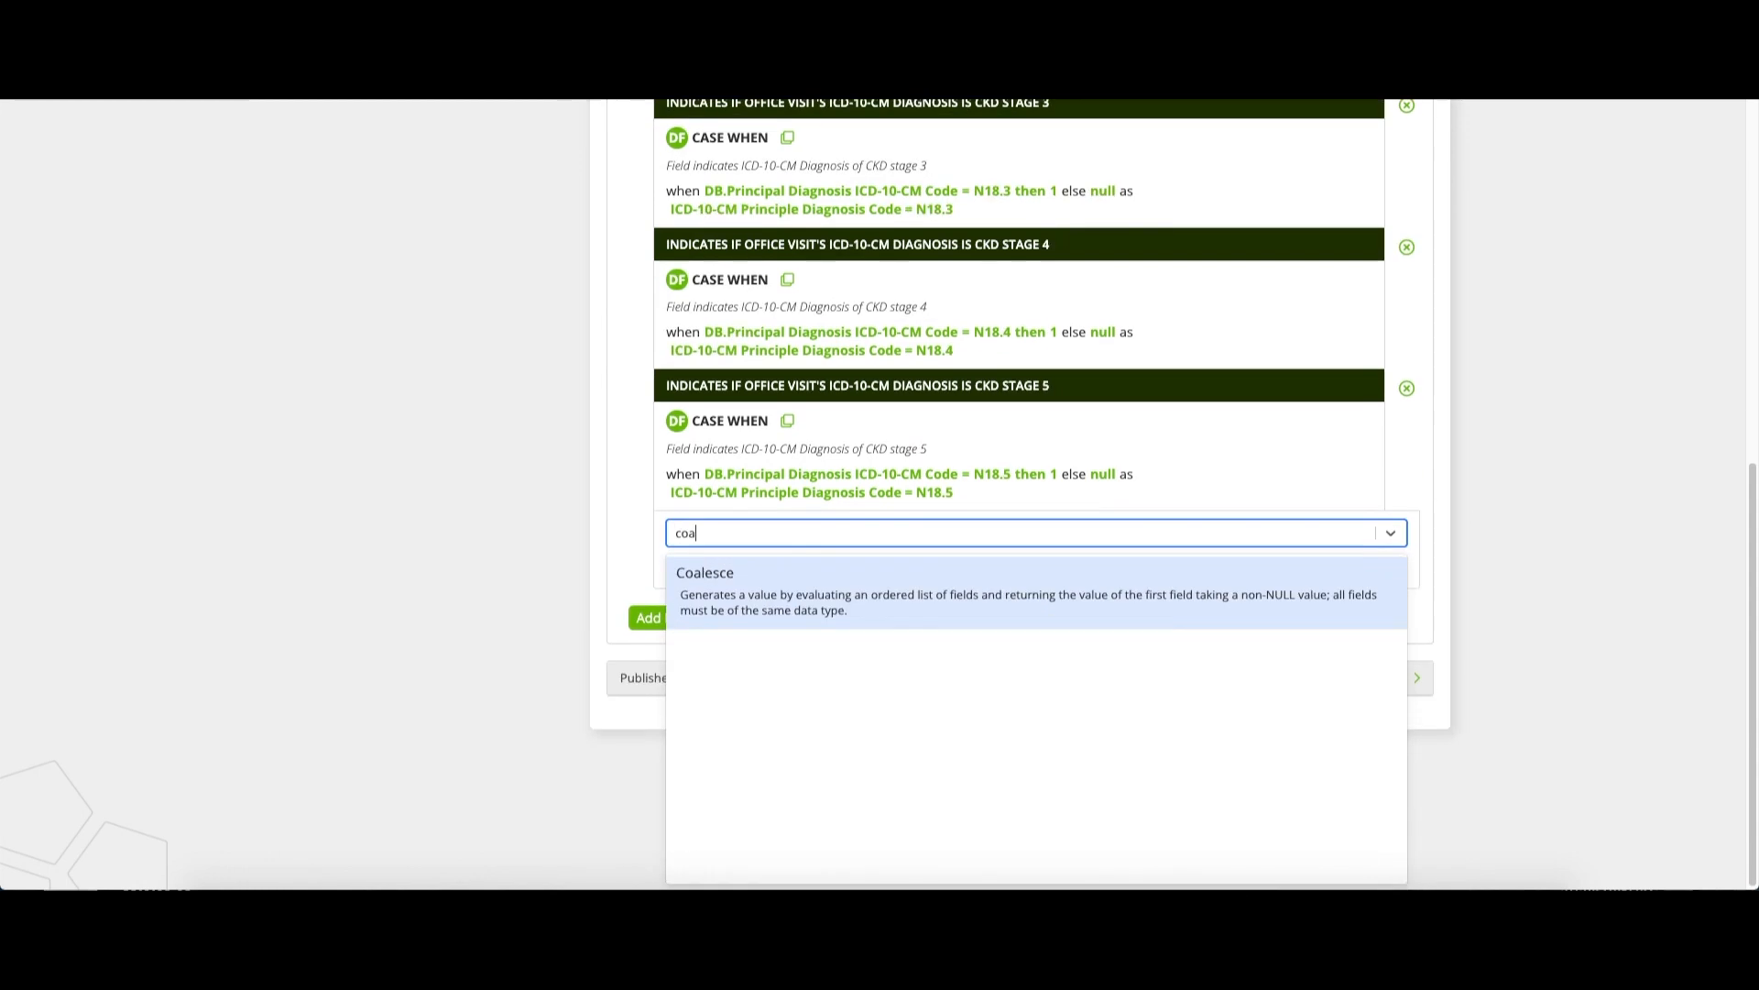
{"action": "left_click", "coordinate": [843, 591]}
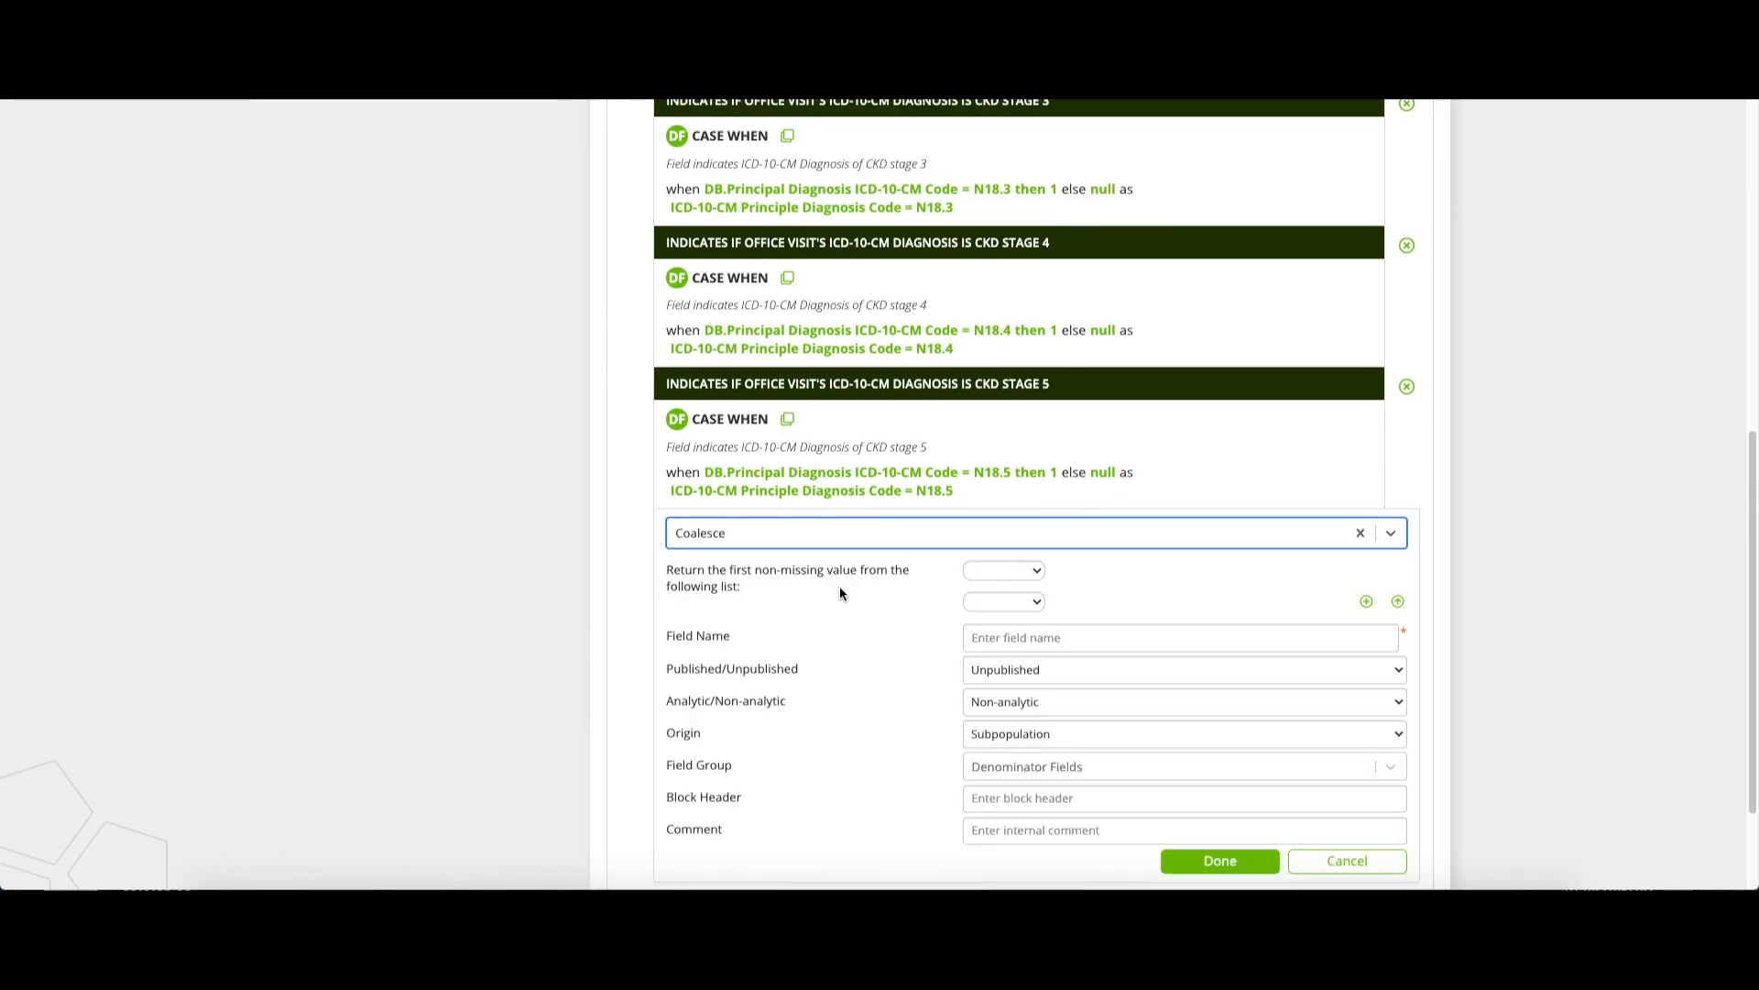
- Set the Coalesce field's first value to the Prop "DB.ICD-9-CM Principle Diagnosis Code = 585.3"
{"action": "scroll", "coordinate": [839, 586], "scroll_direction": "down", "scroll_amount": 2}
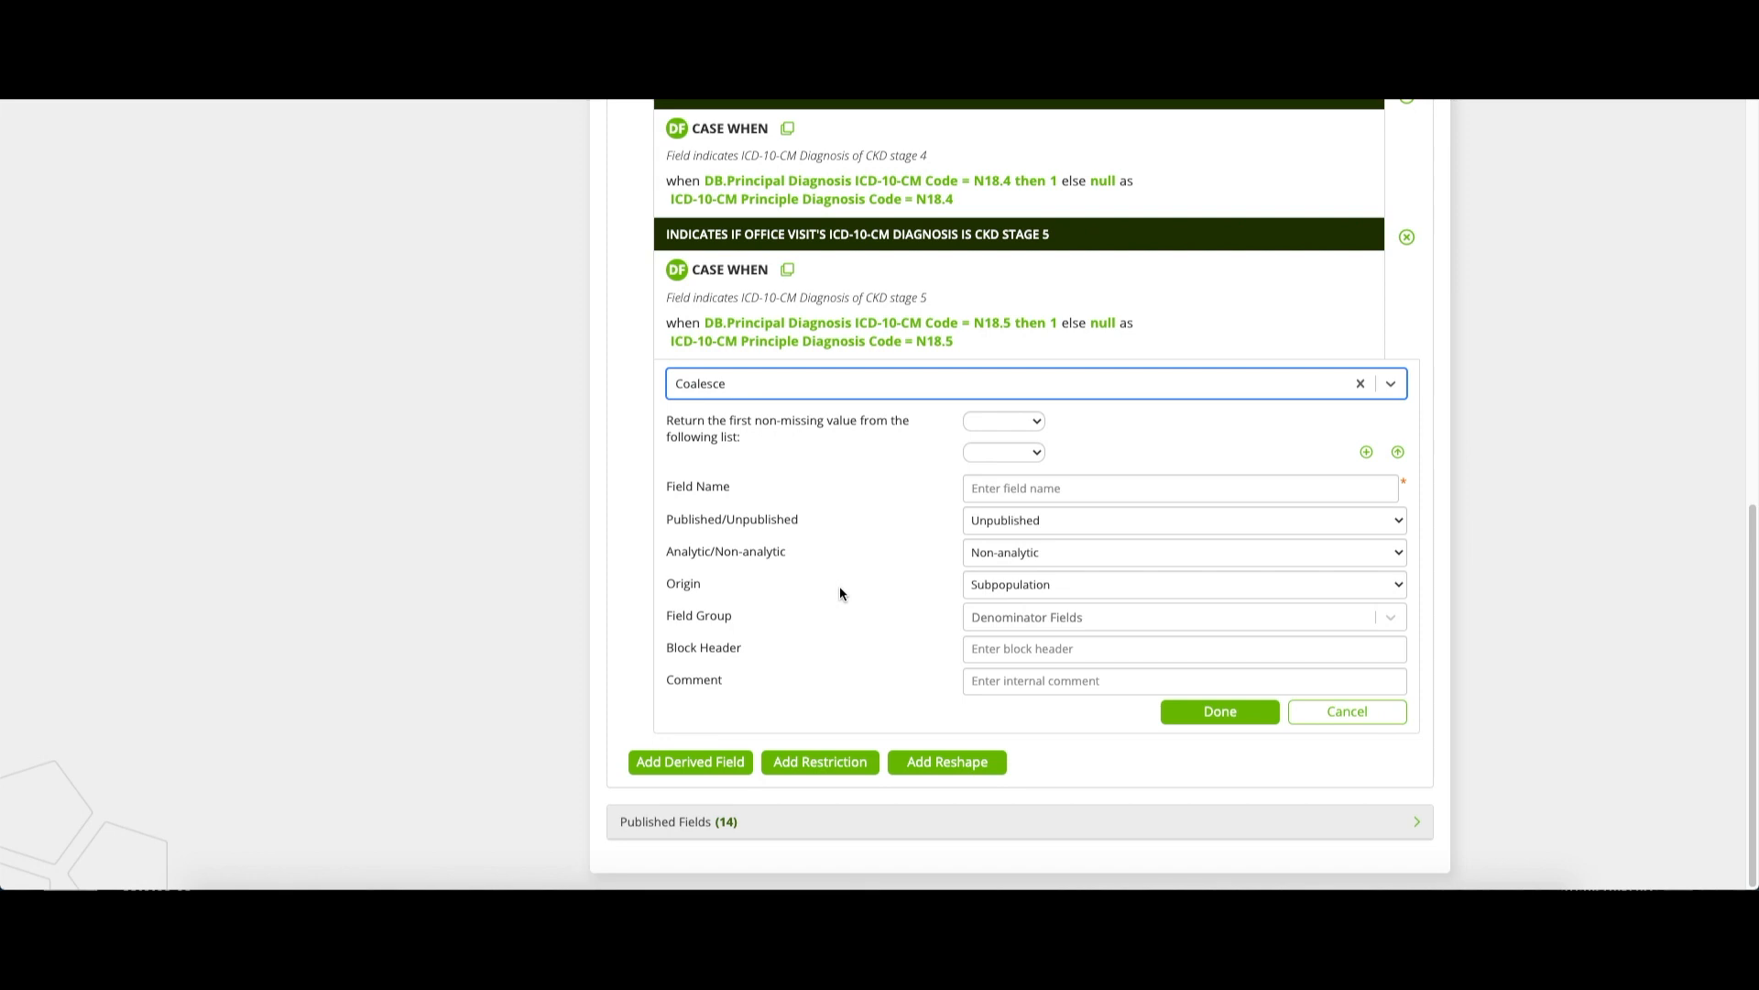
{"action": "key", "text": "Tab"}
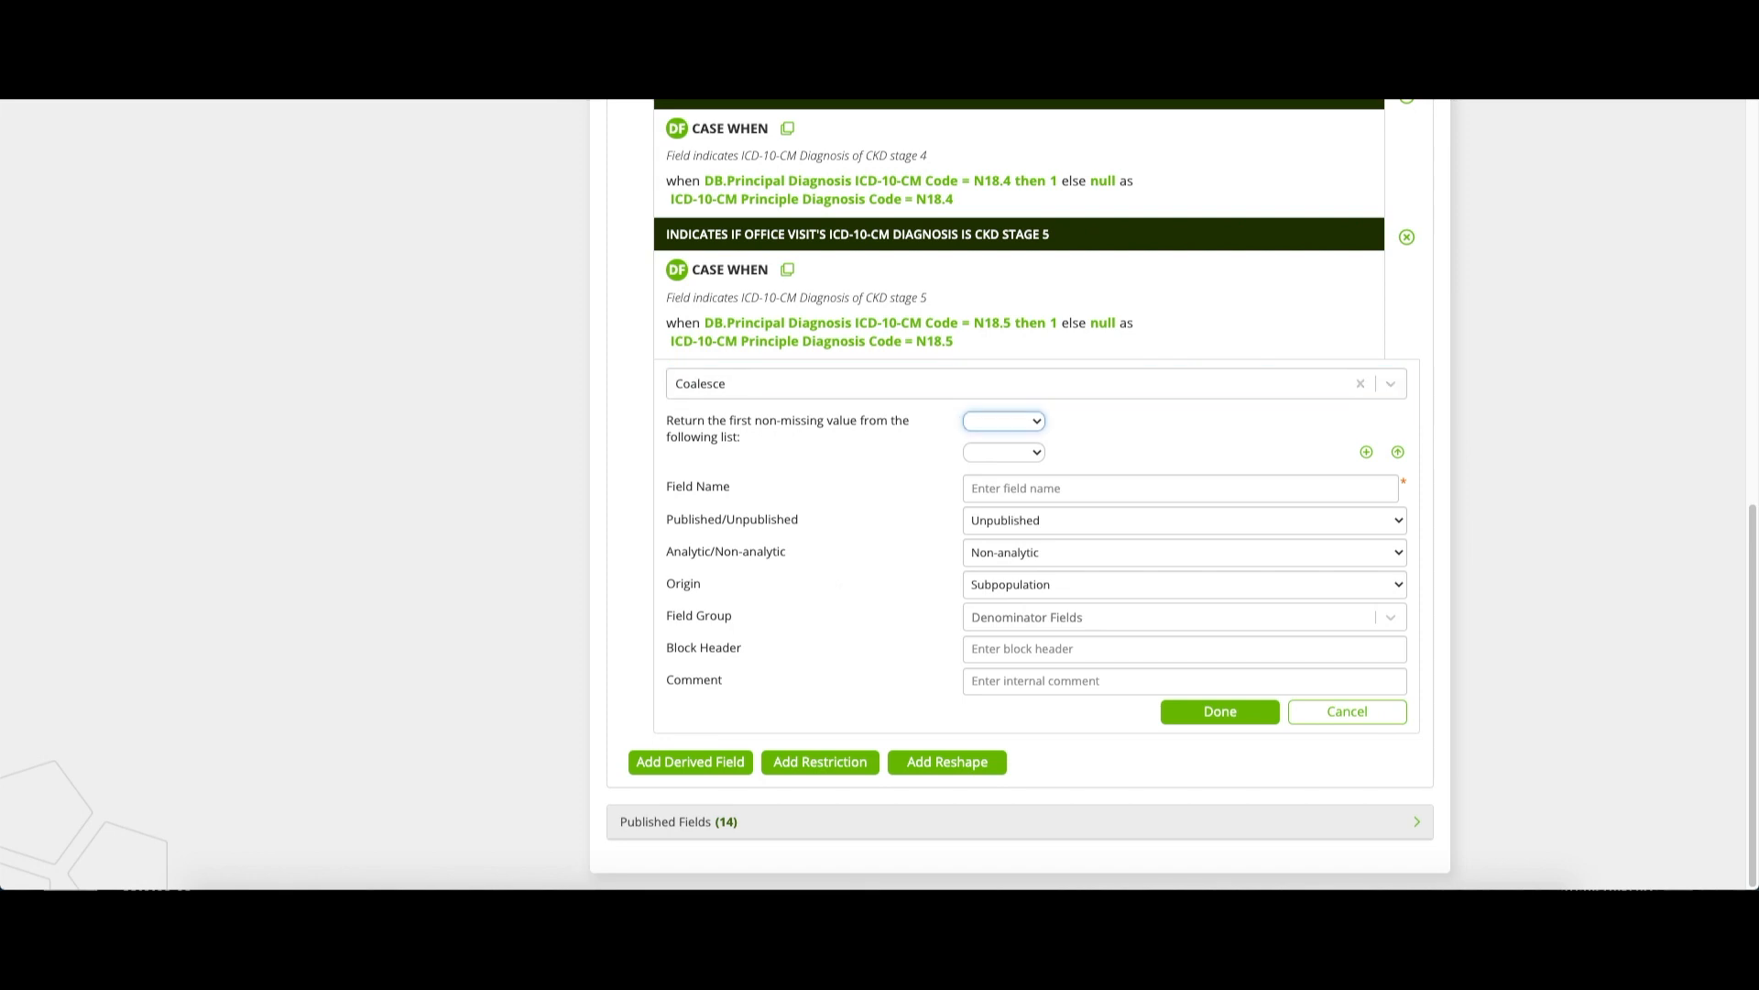
{"action": "left_click", "coordinate": [1036, 425]}
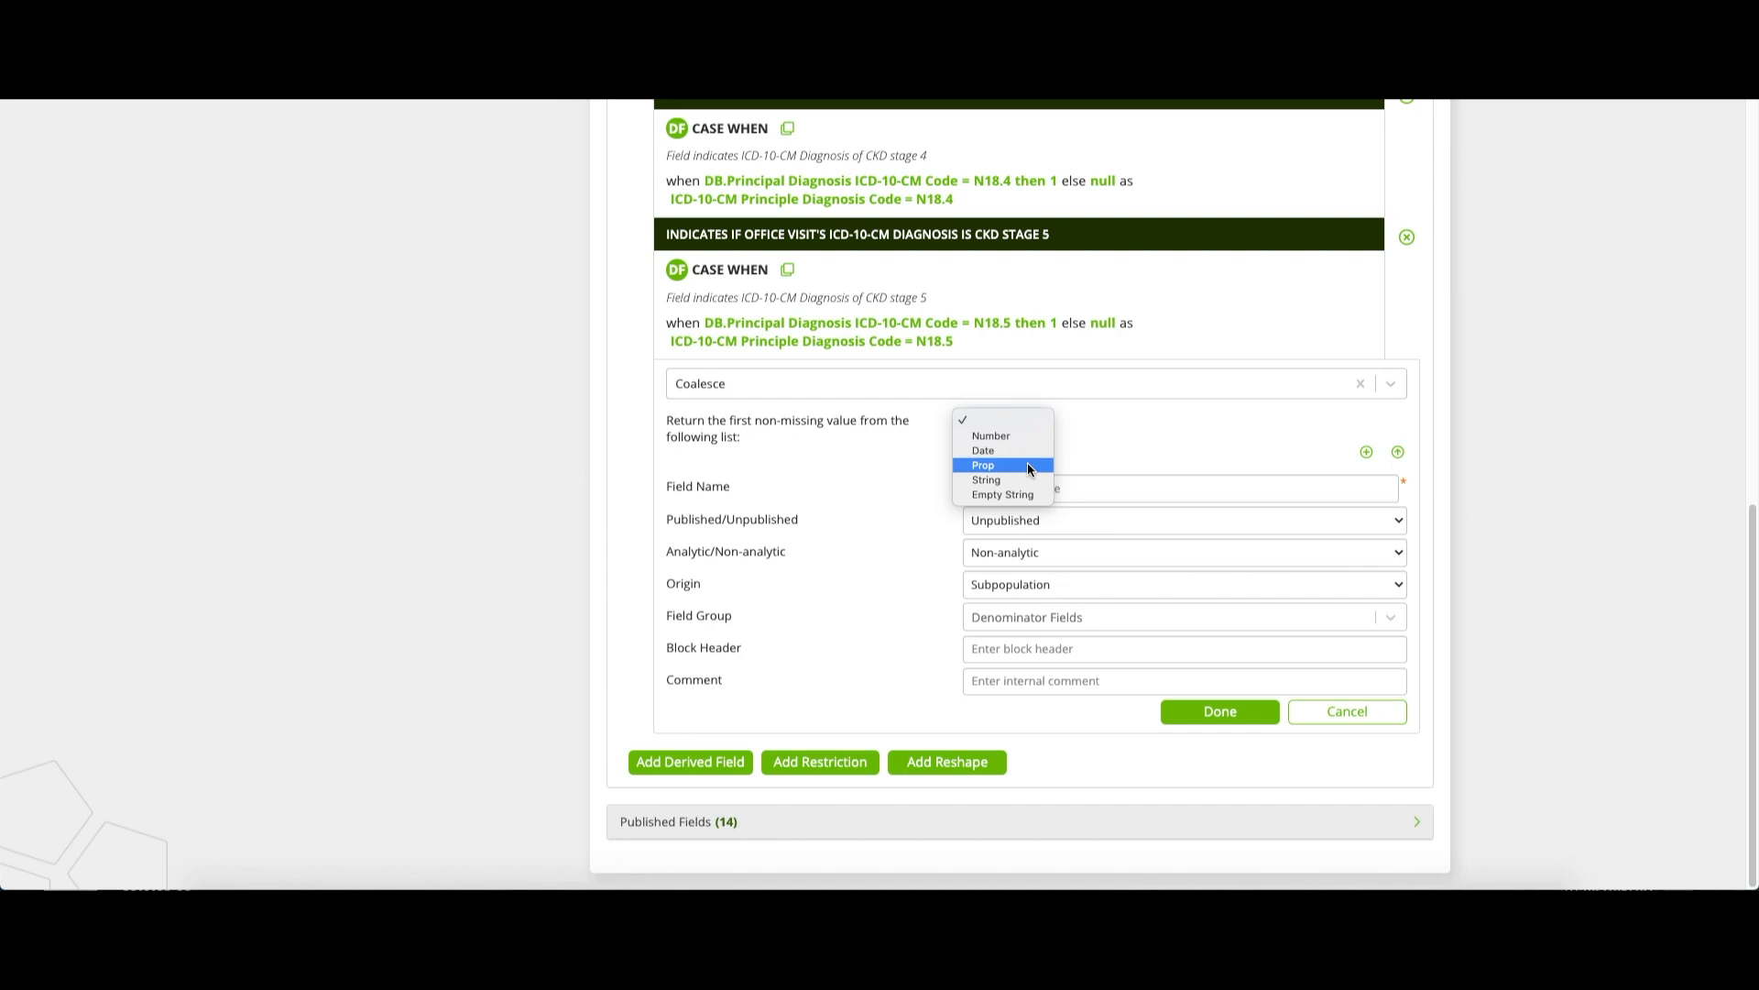
{"action": "left_click", "coordinate": [1028, 466]}
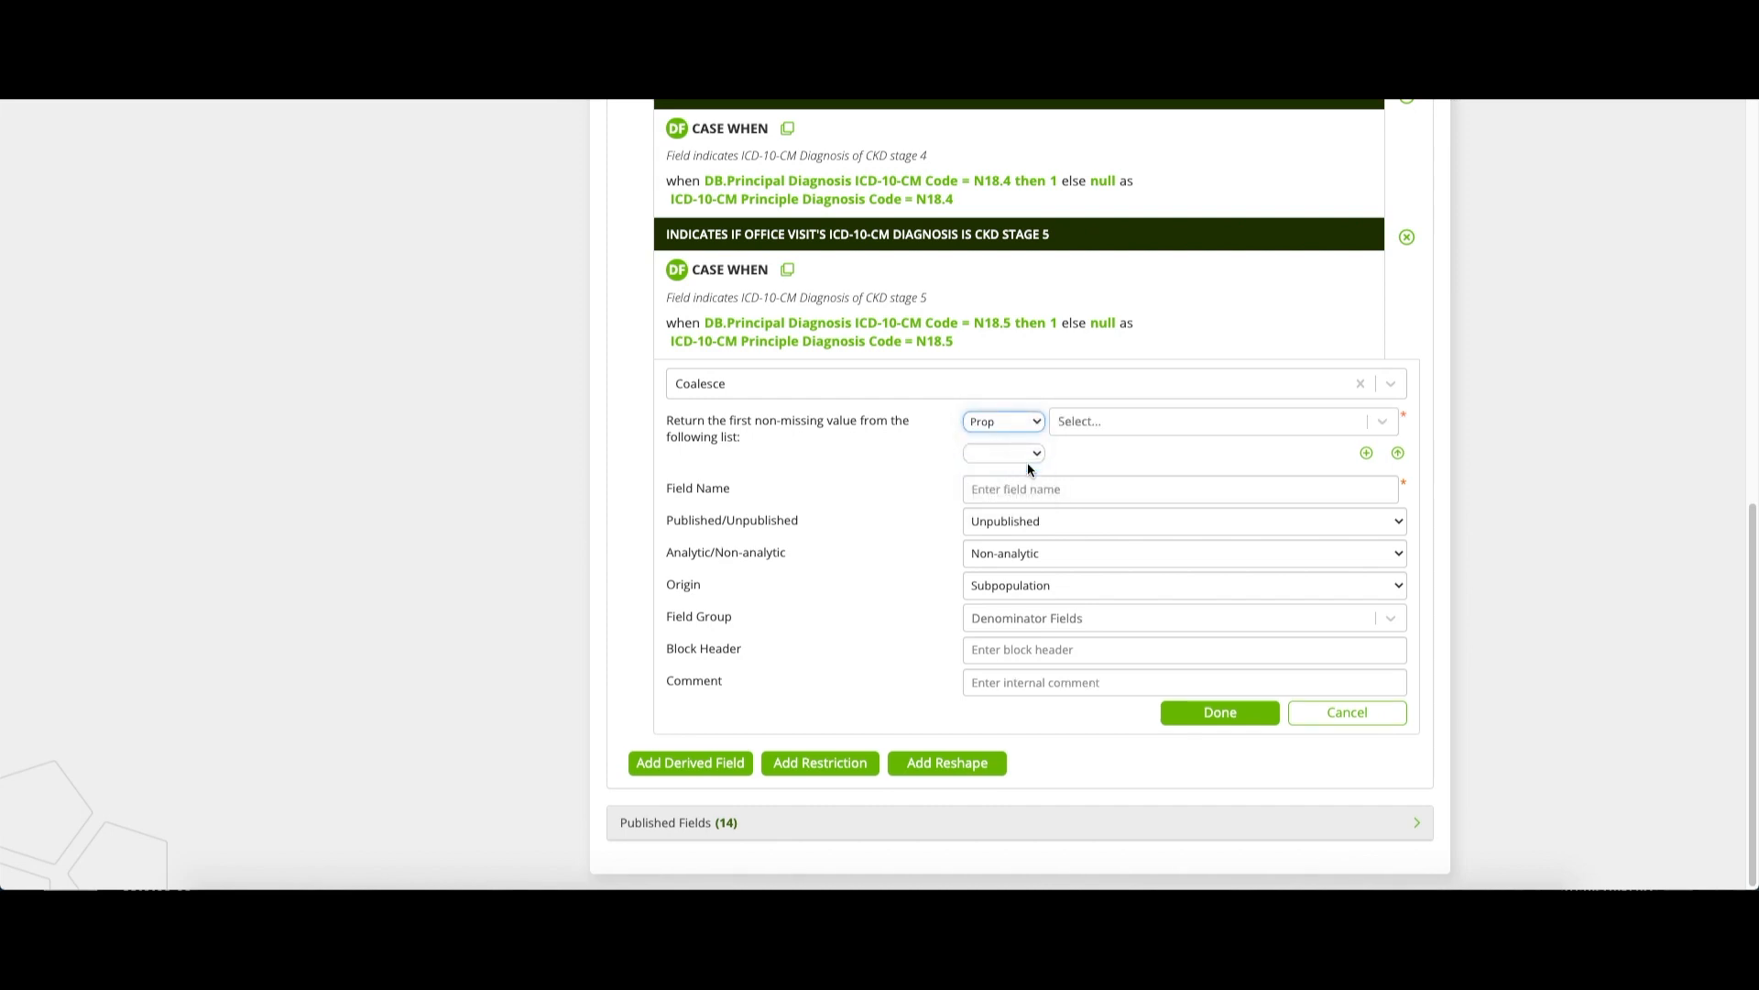
{"action": "left_click", "coordinate": [1136, 425]}
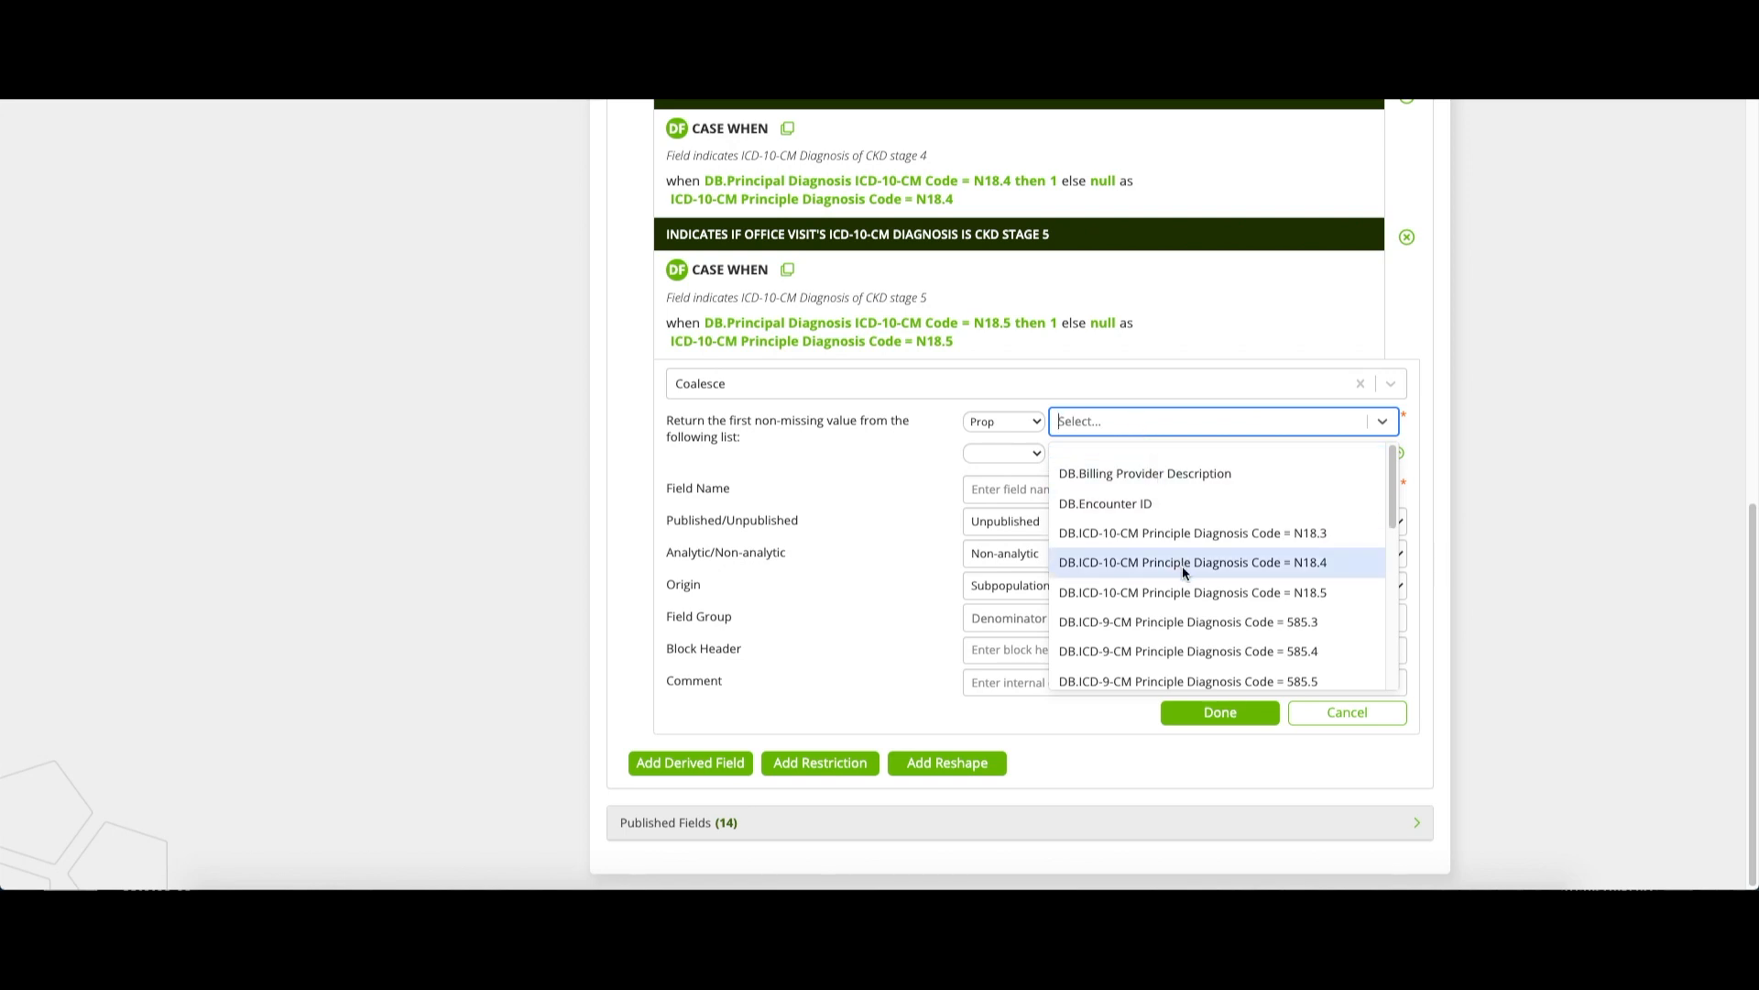
{"action": "left_click", "coordinate": [1195, 623]}
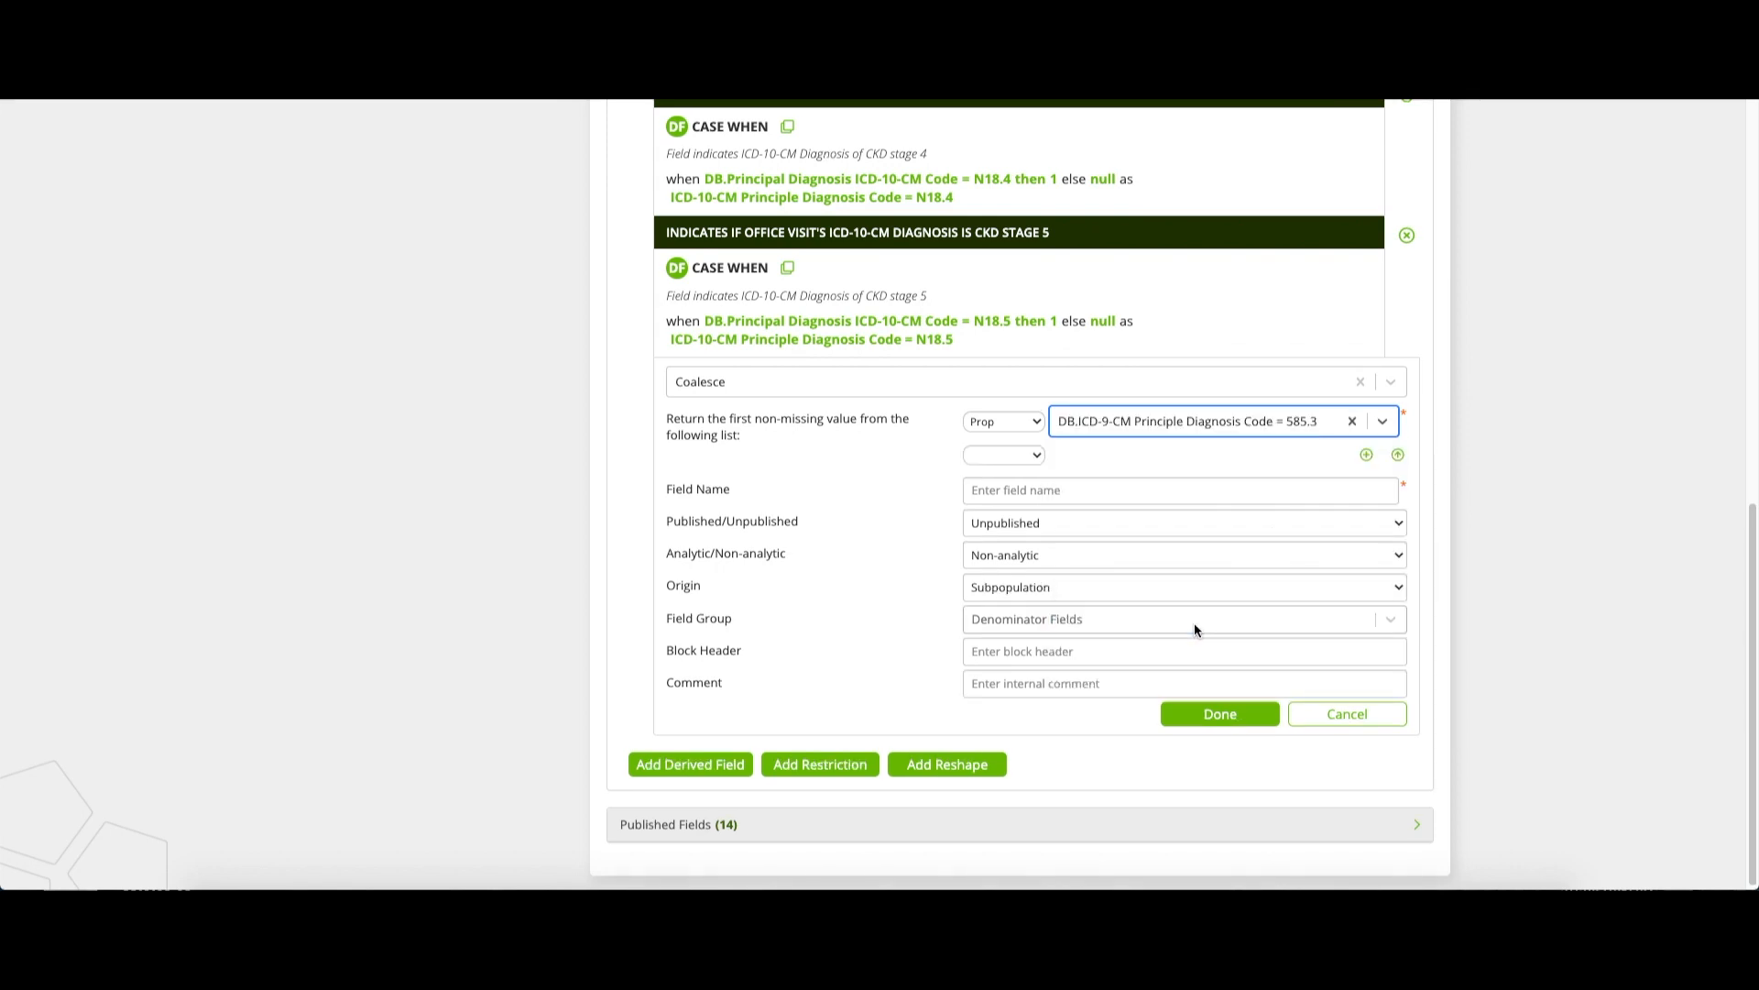
- Set the Coalesce field's second value to the Prop "DB.ICD-9-CM Principle Diagnosis Code = 585.4"
{"action": "left_click", "coordinate": [1028, 454]}
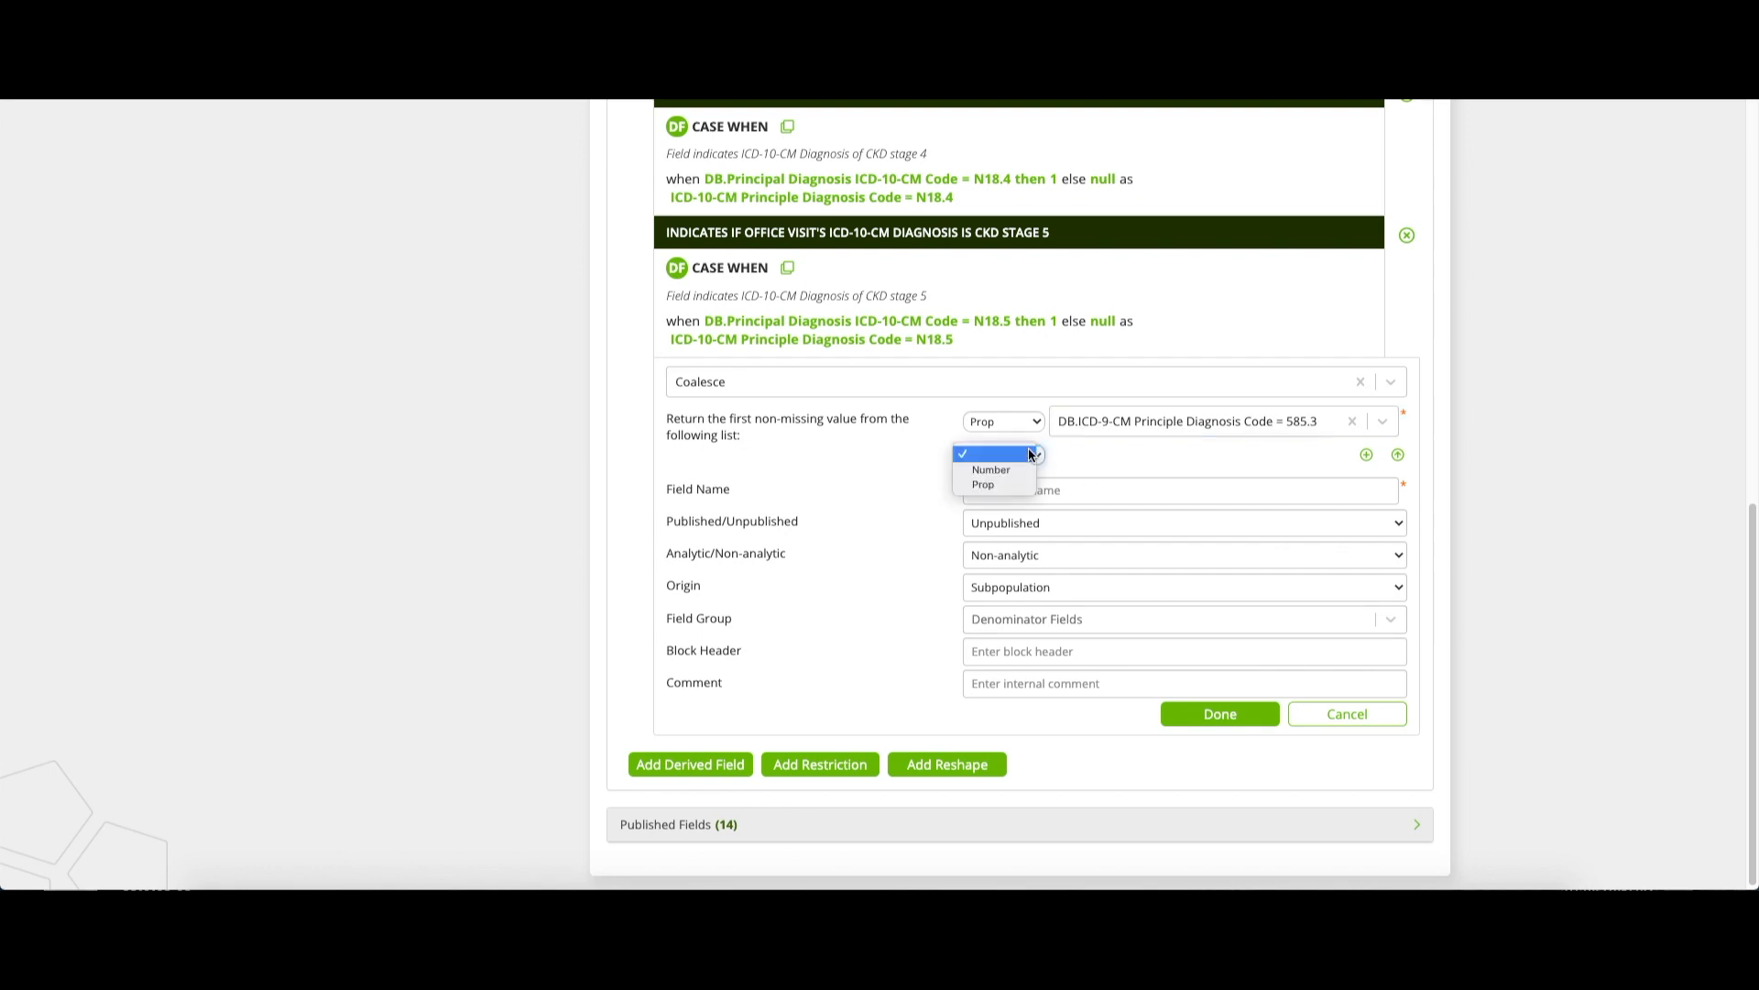
{"action": "left_click", "coordinate": [1019, 482]}
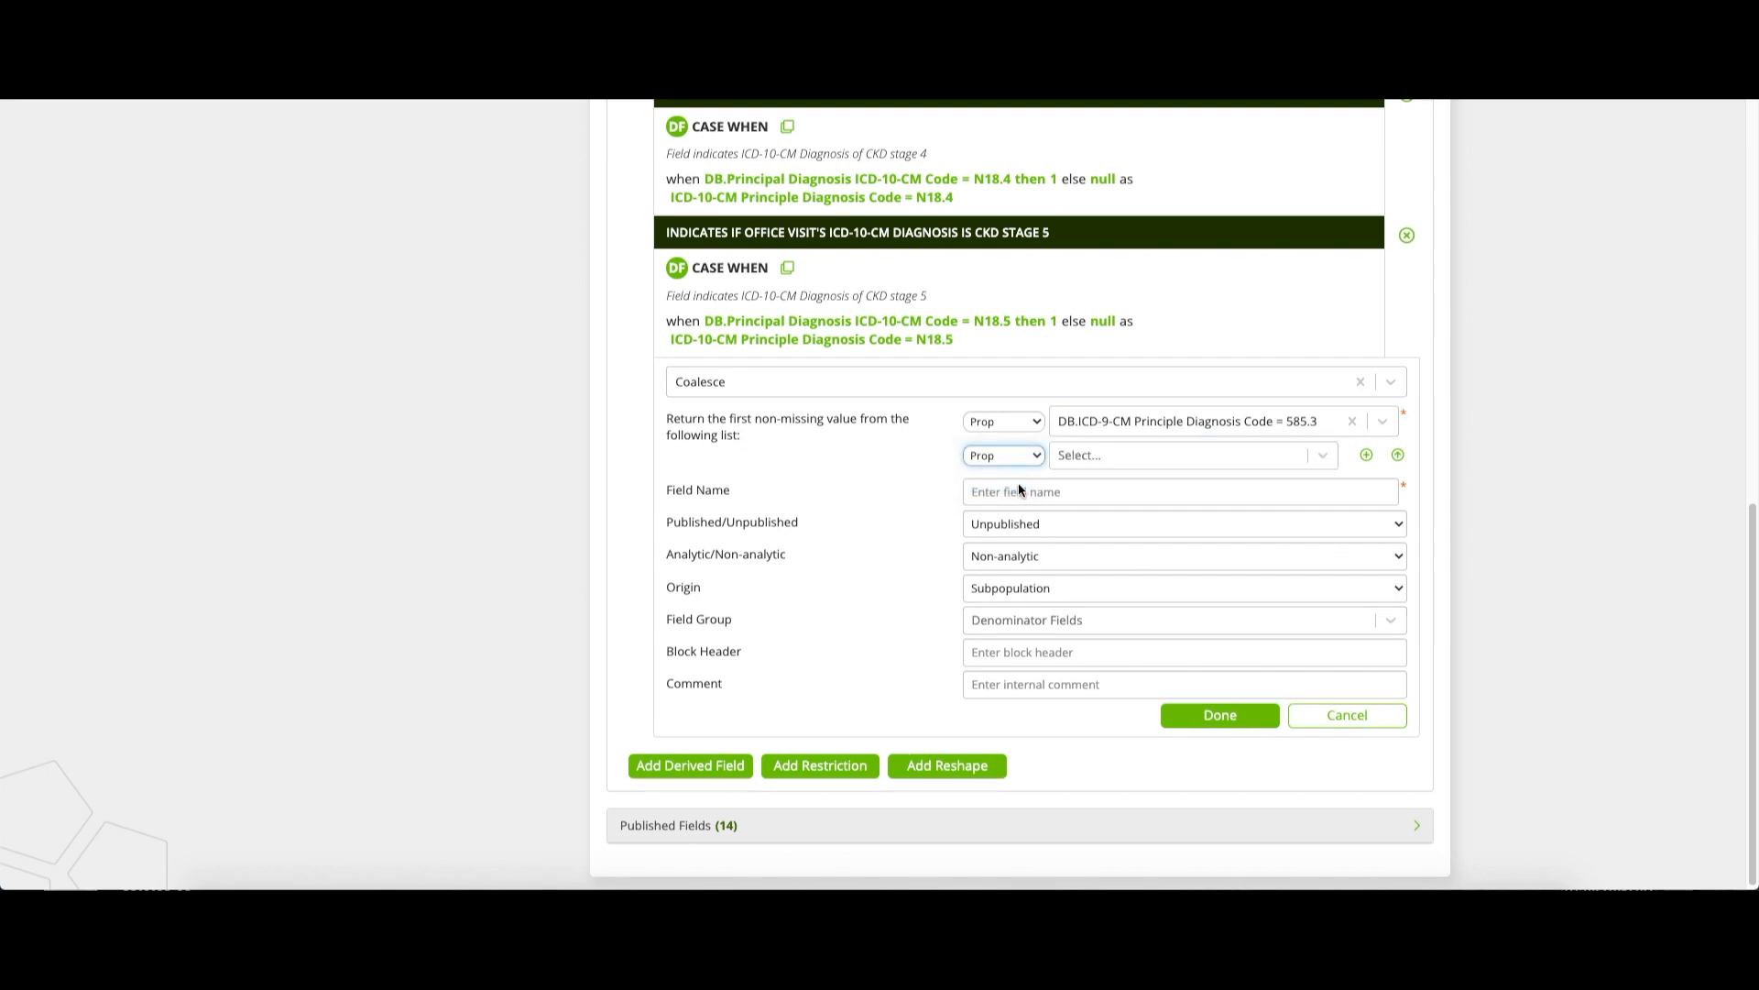
{"action": "left_click", "coordinate": [1223, 454]}
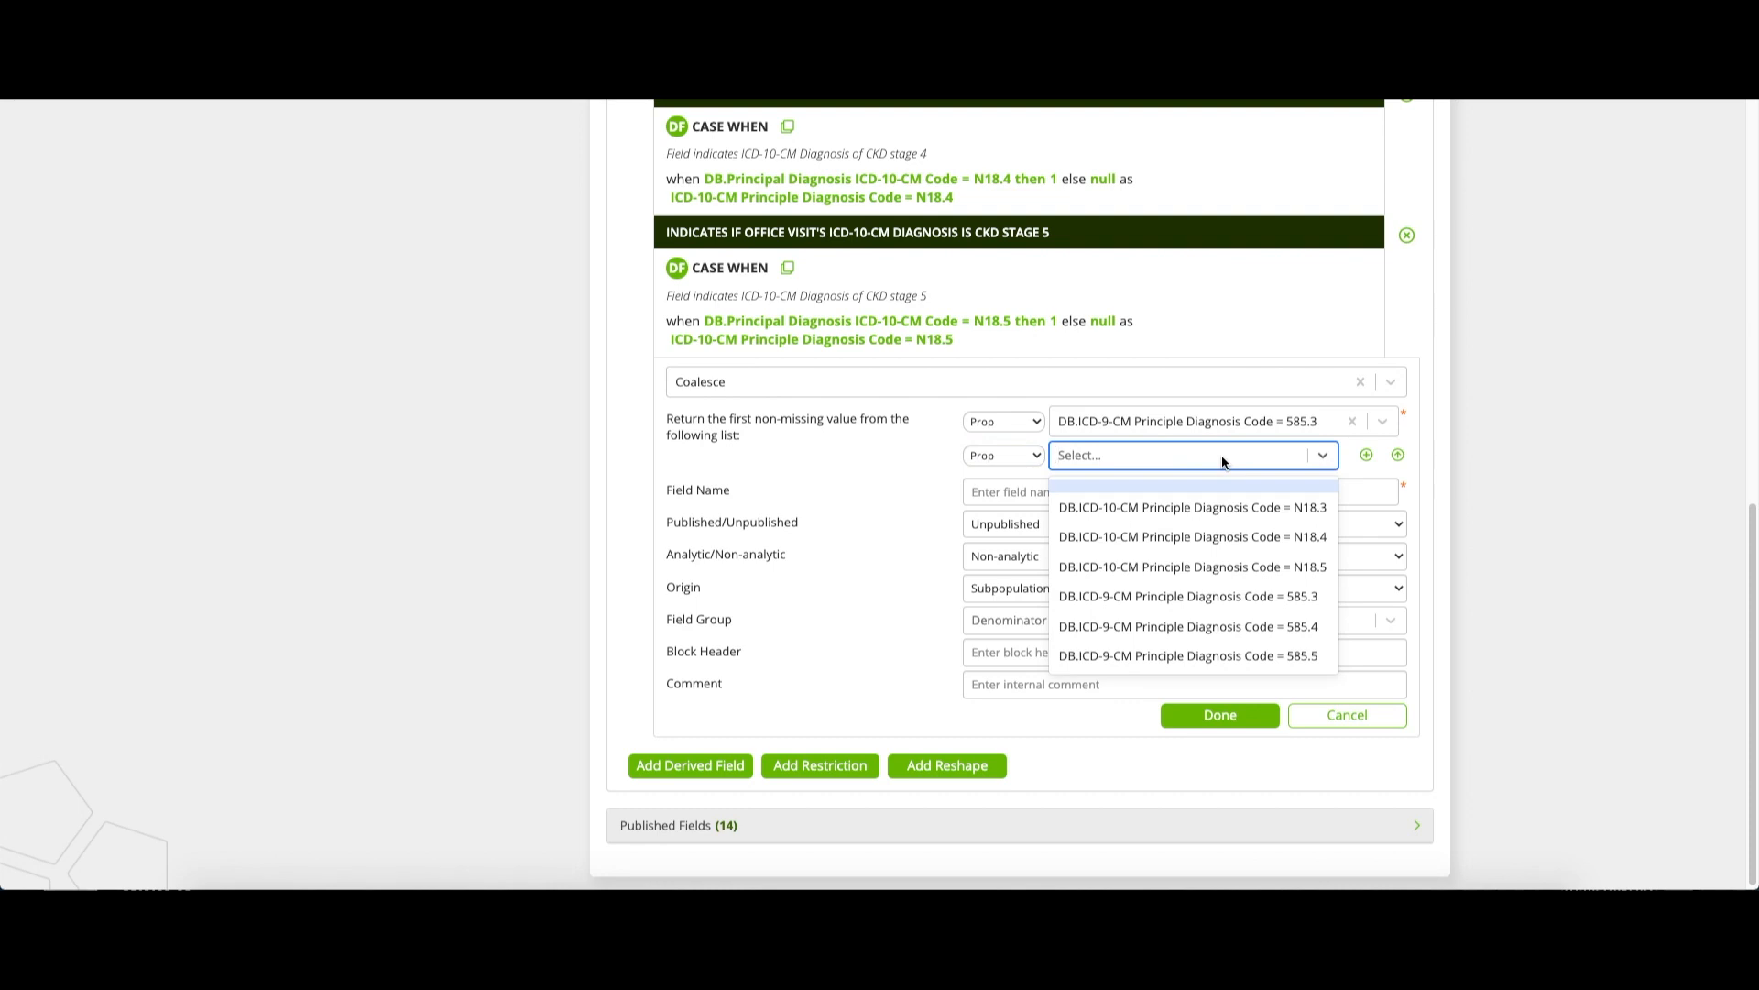
{"action": "left_click", "coordinate": [1218, 621]}
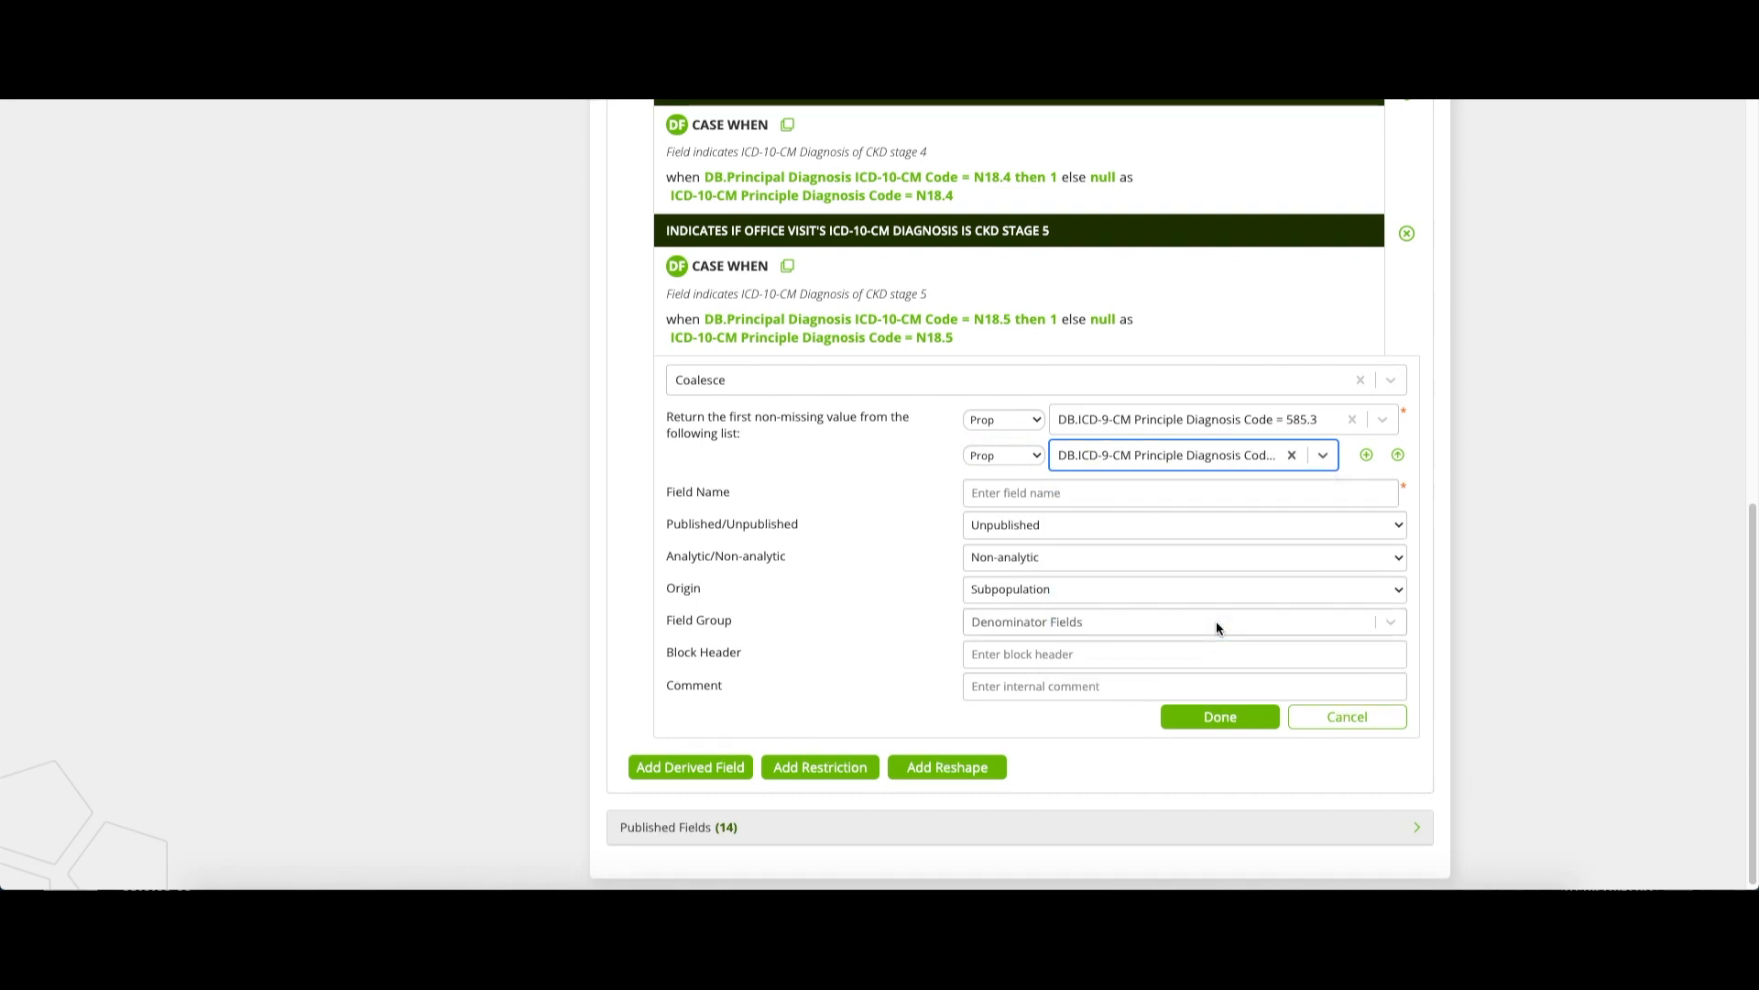
- Add the remaining ICD-9-CM and ICD-10-CM principle diagnosis code fields to the Coalesce list as Prop values
{"action": "left_click", "coordinate": [1367, 455]}
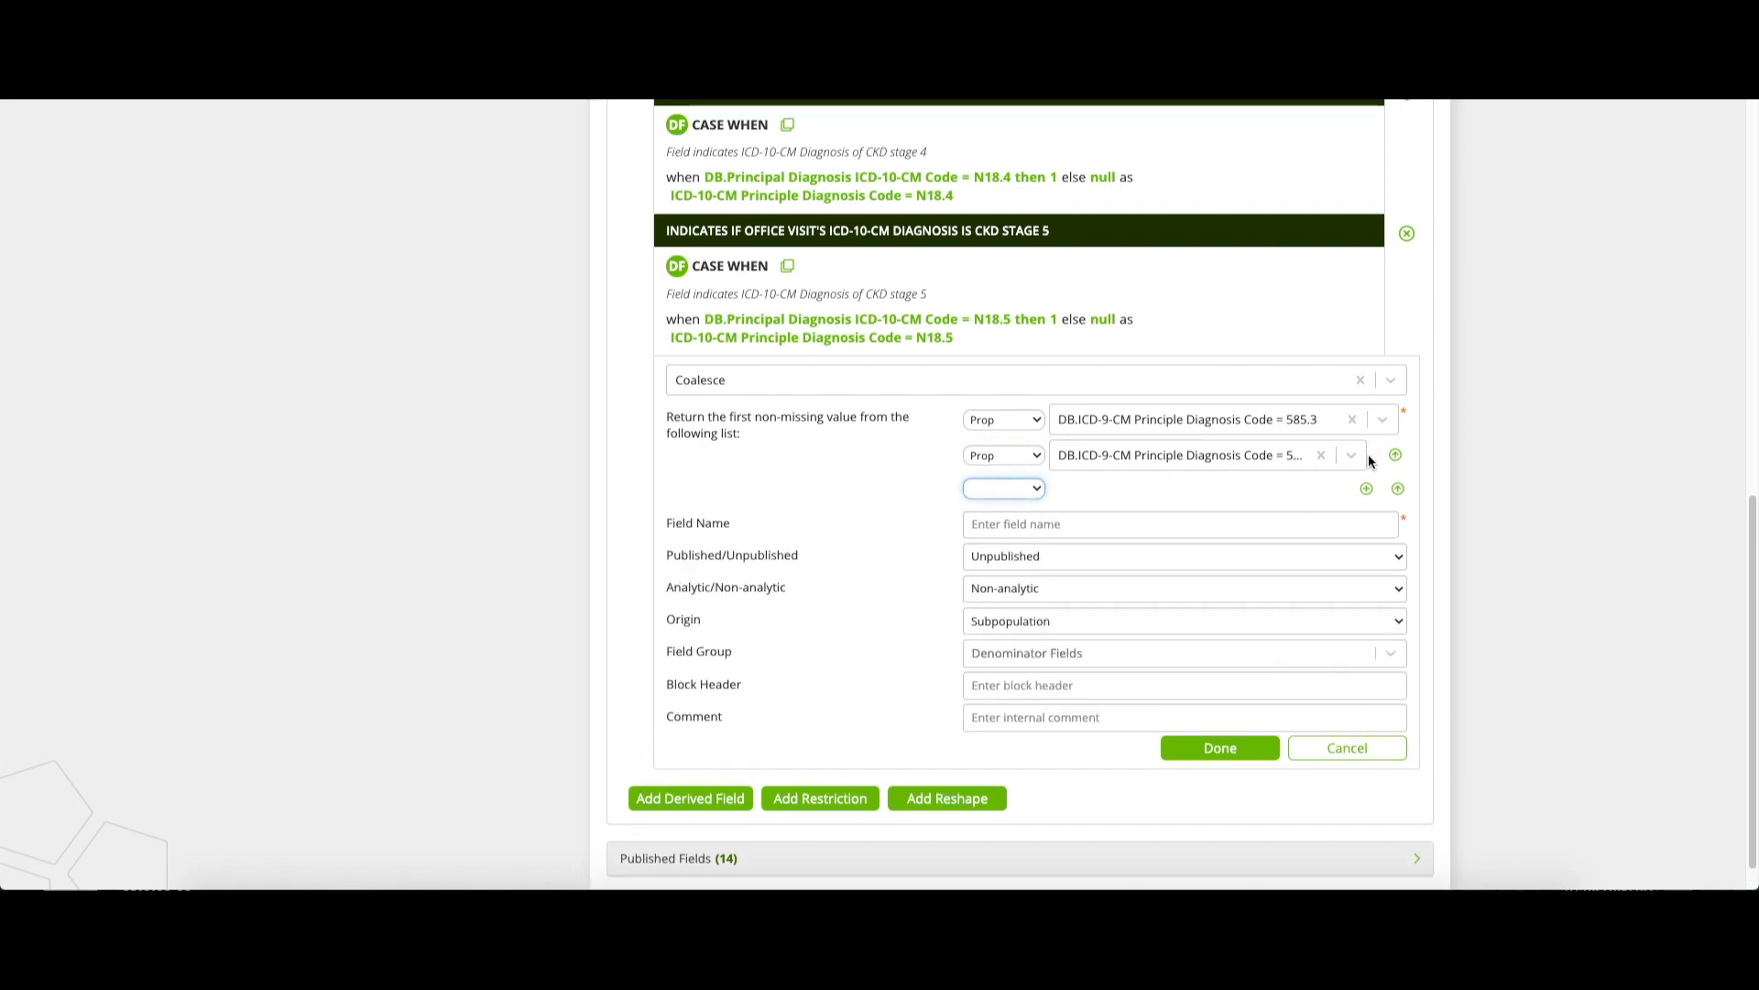
{"action": "left_click", "coordinate": [1021, 487]}
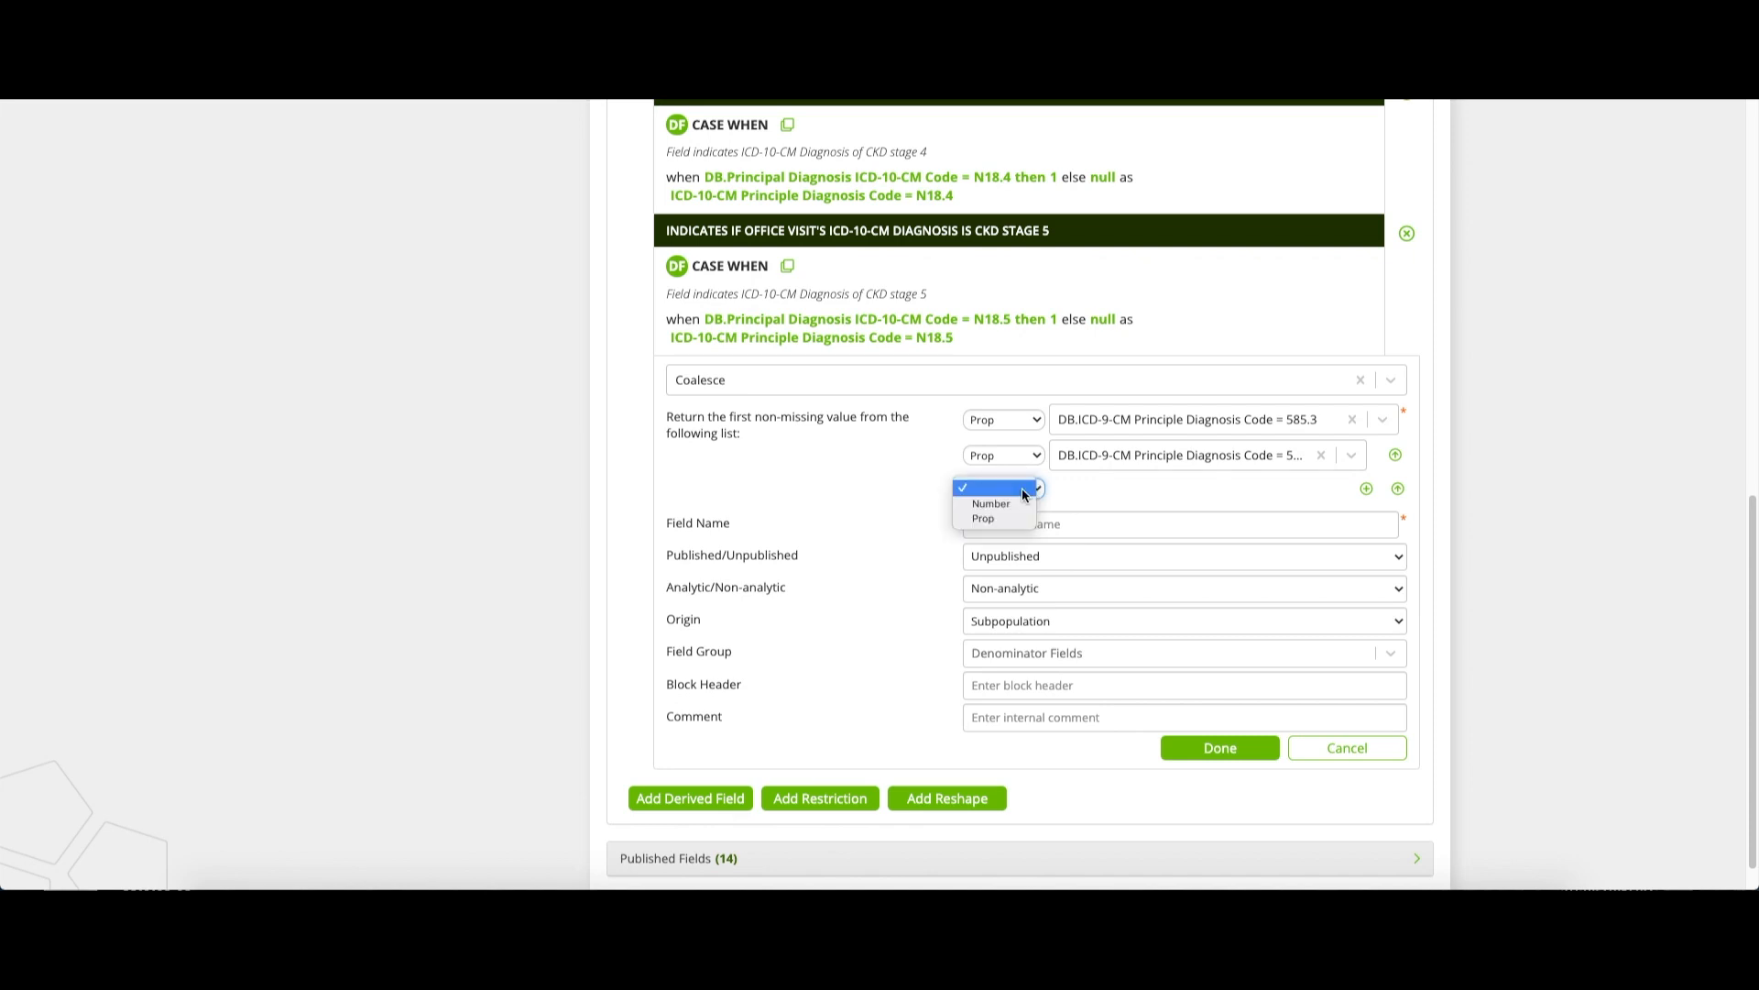
{"action": "left_click", "coordinate": [994, 513]}
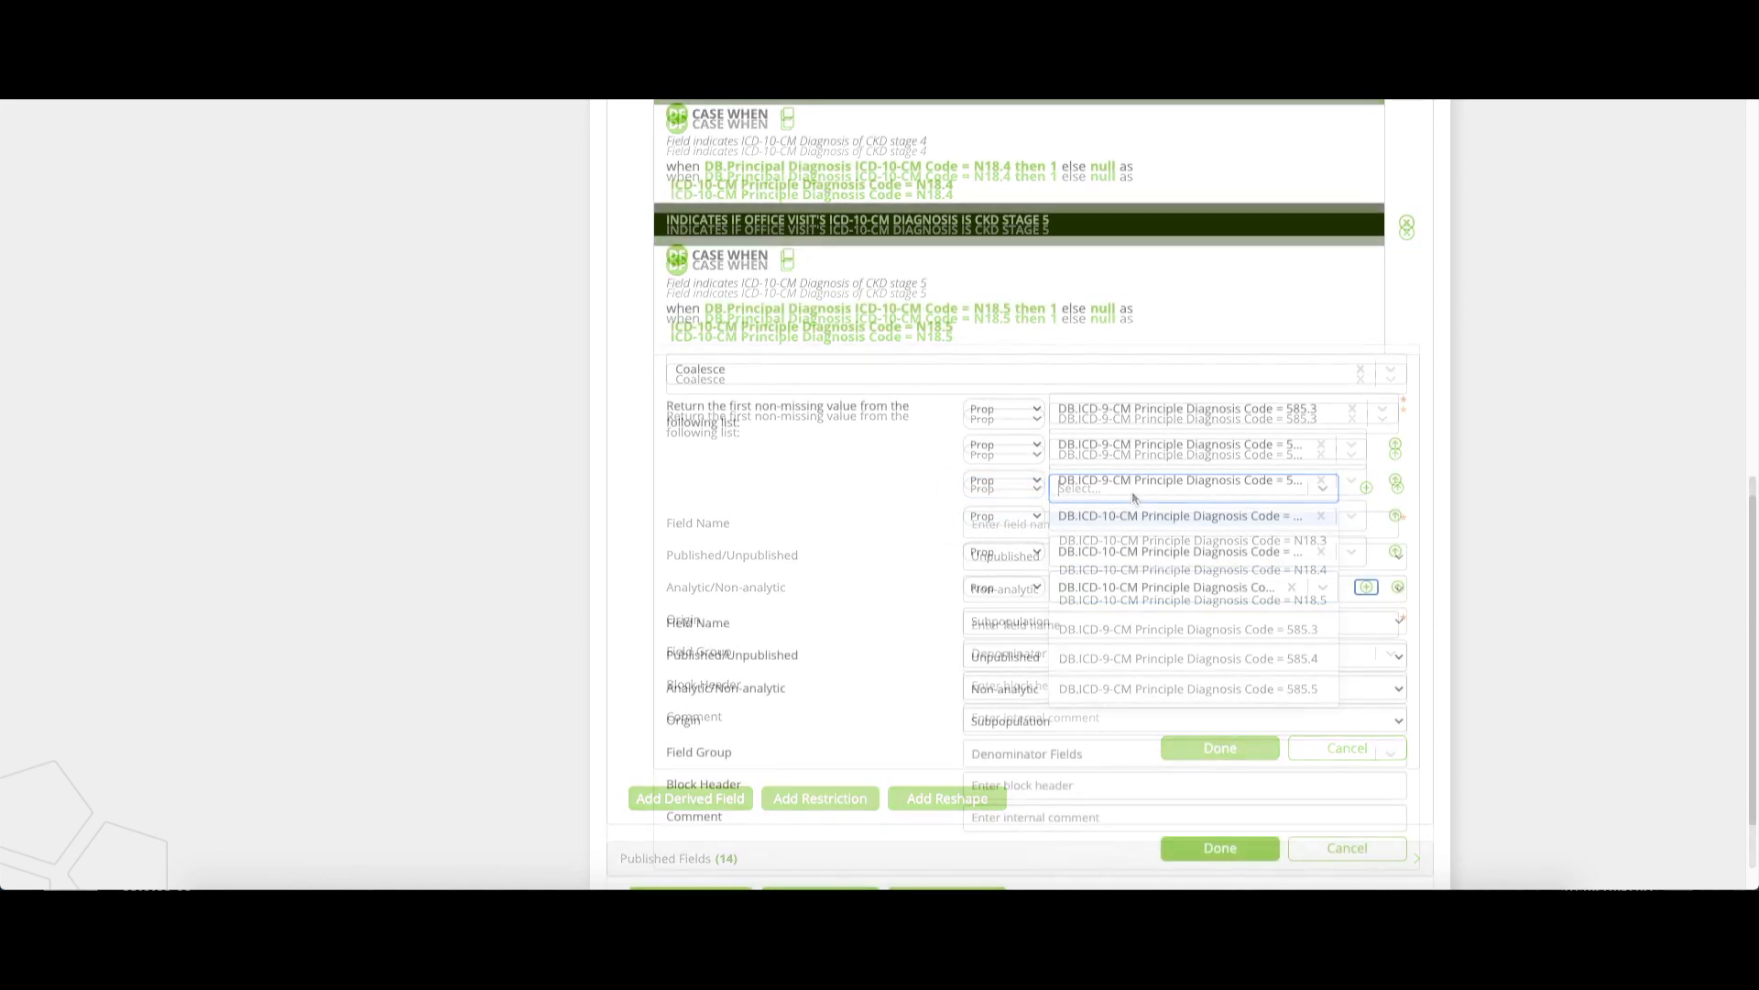
- Name the Coalesce field "Is Principle Diagnosis CKD Stage 3, 4 or 5"
{"action": "key", "text": "Tab"}
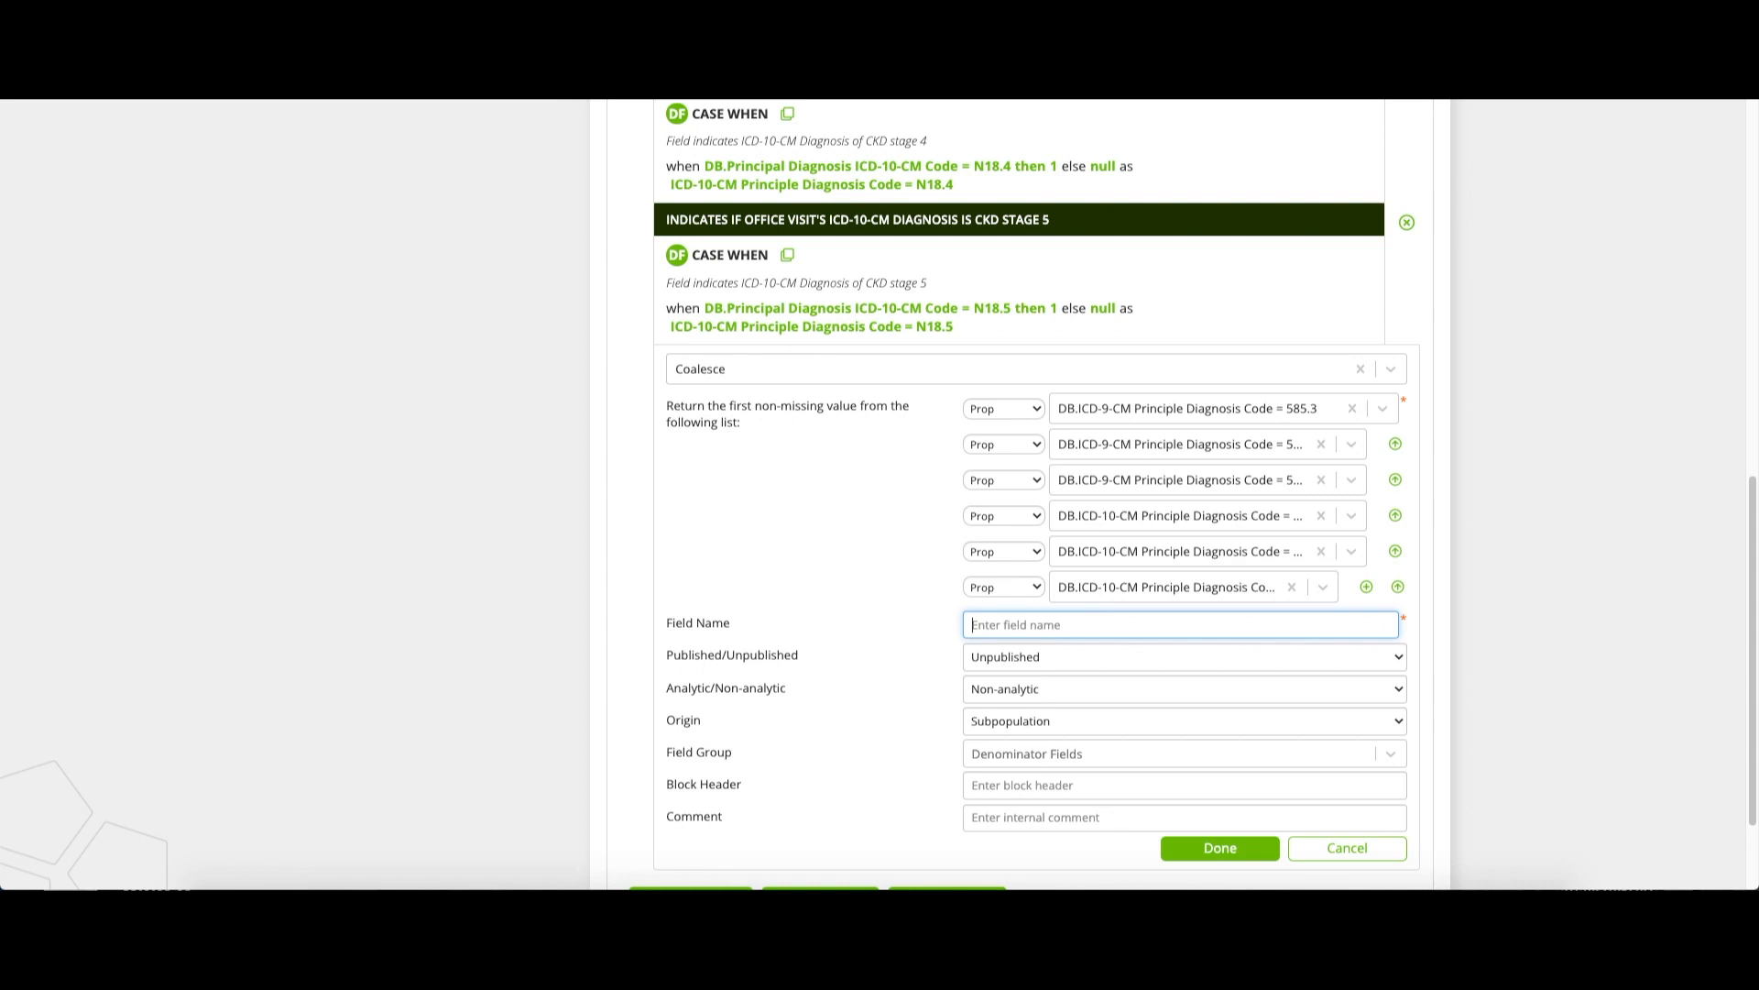
{"action": "type", "text": "Is principle Diagnosis CKD Stage 3, 4 or 5"}
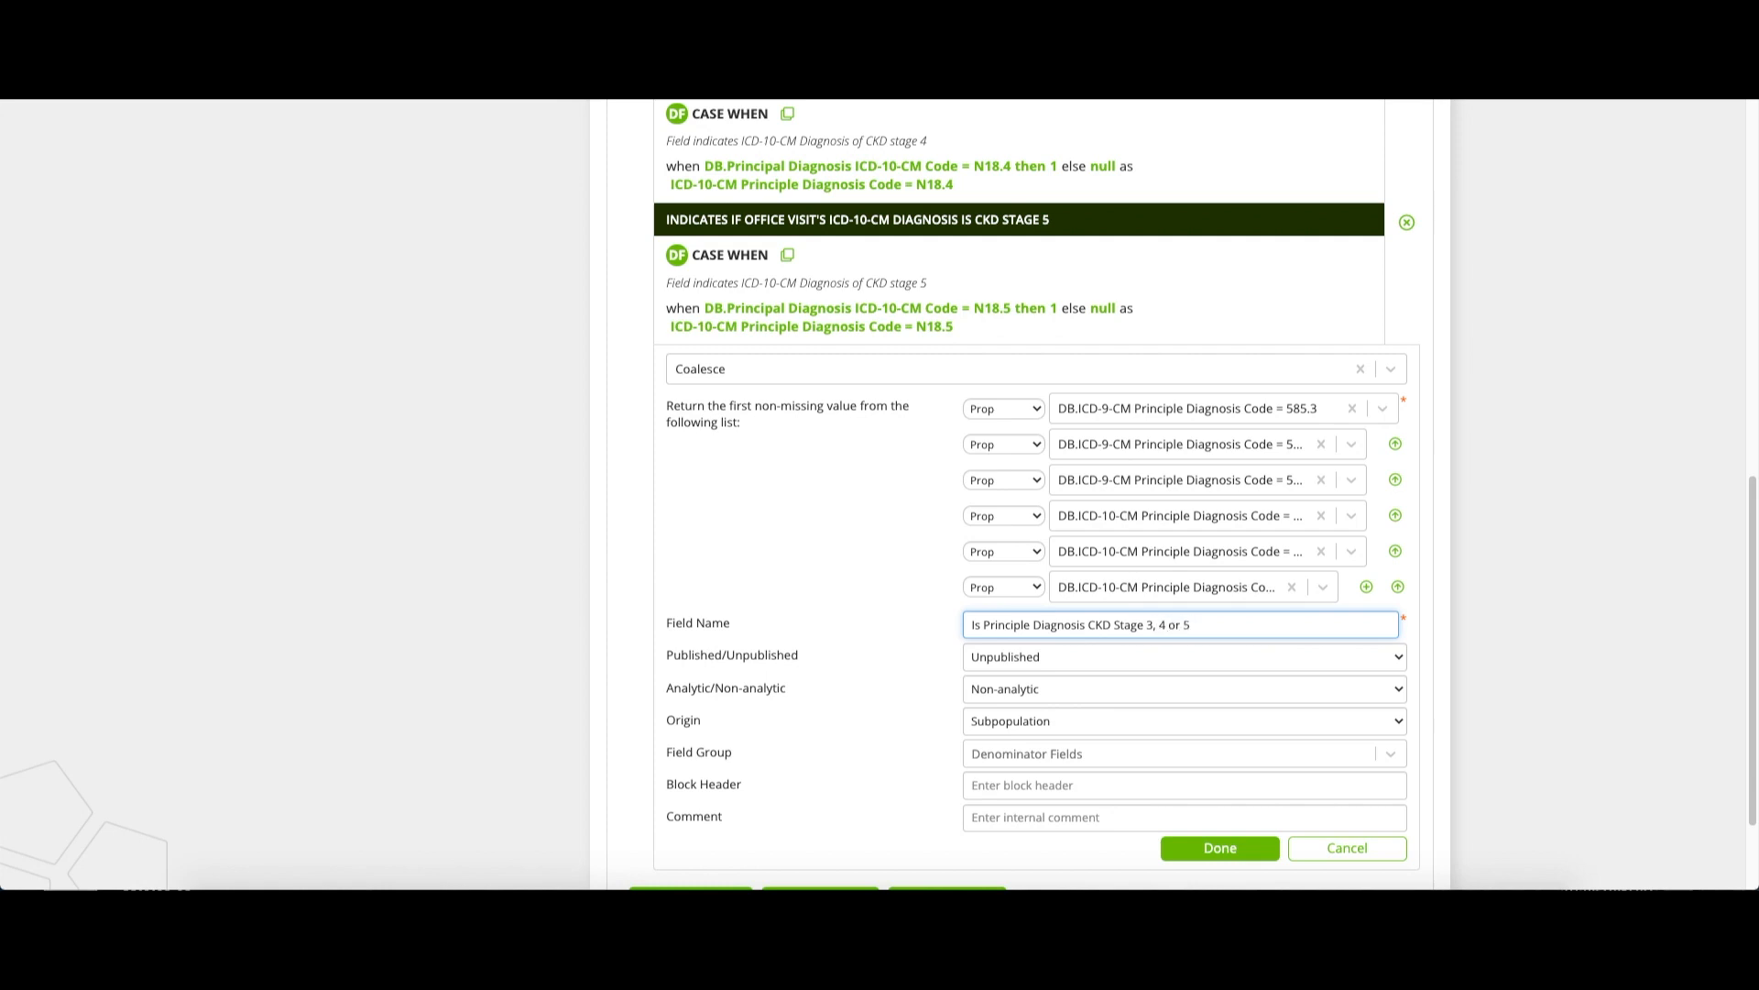
{"action": "key", "text": "Tab"}
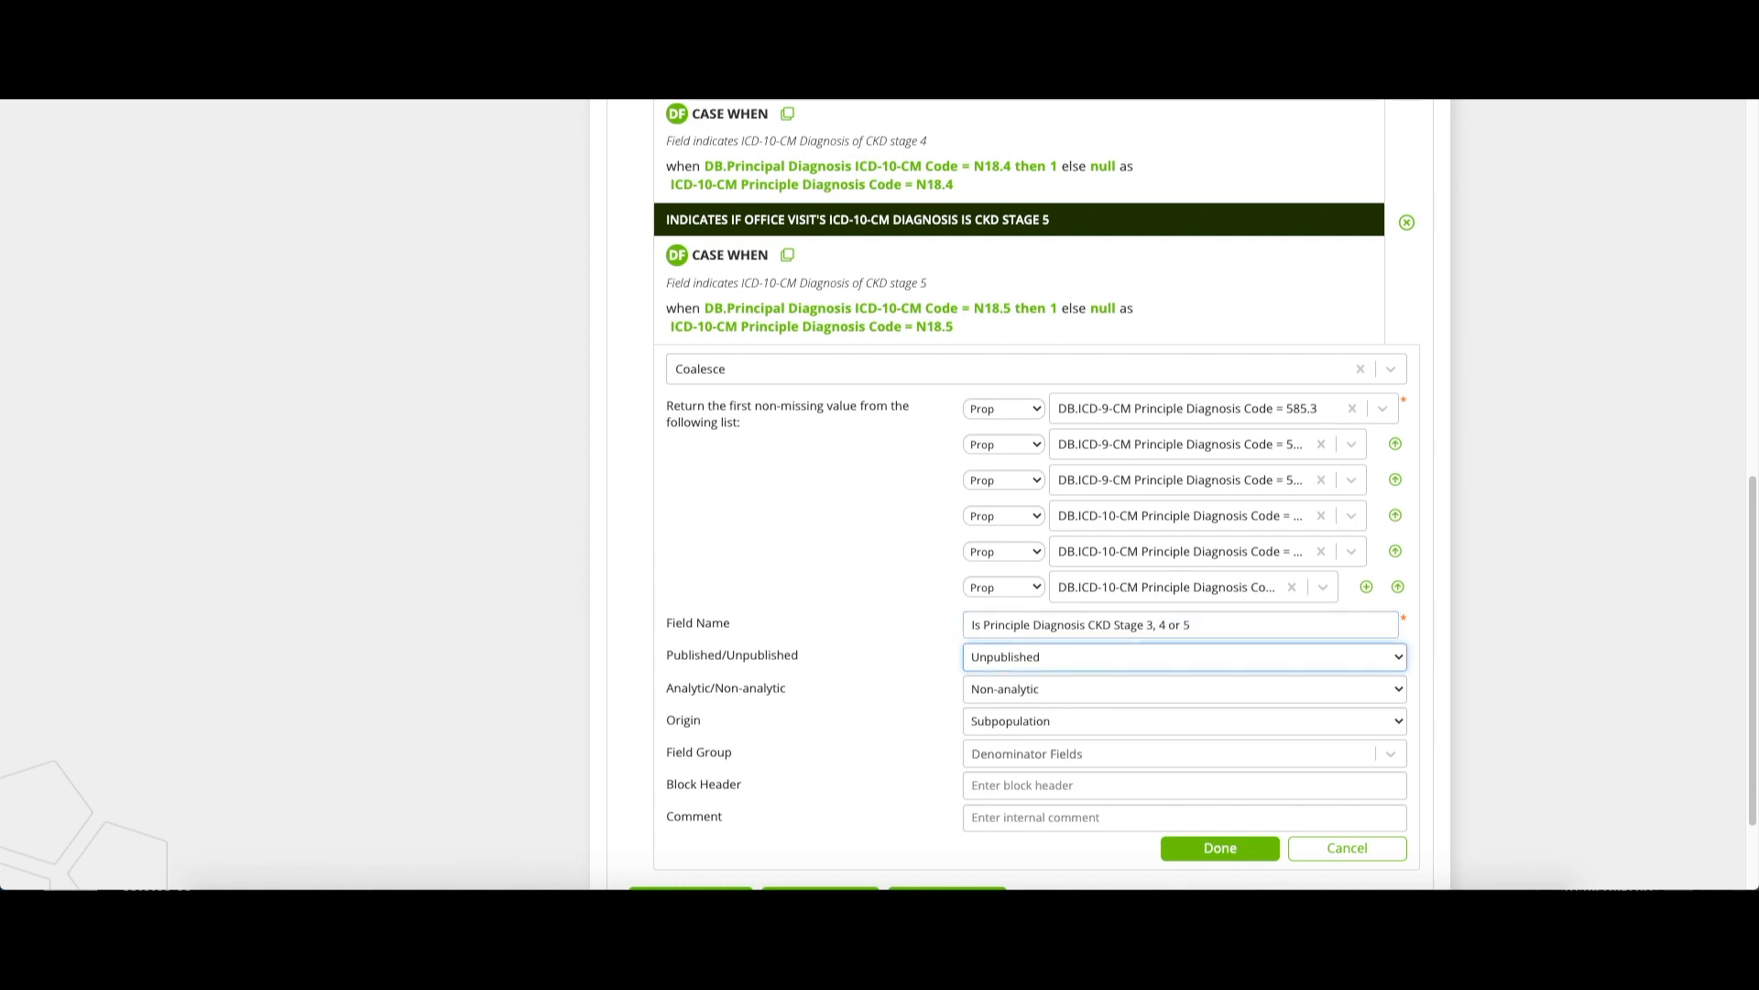
- Set the Coalesce field to Published and Analytic
{"action": "left_click", "coordinate": [1289, 658]}
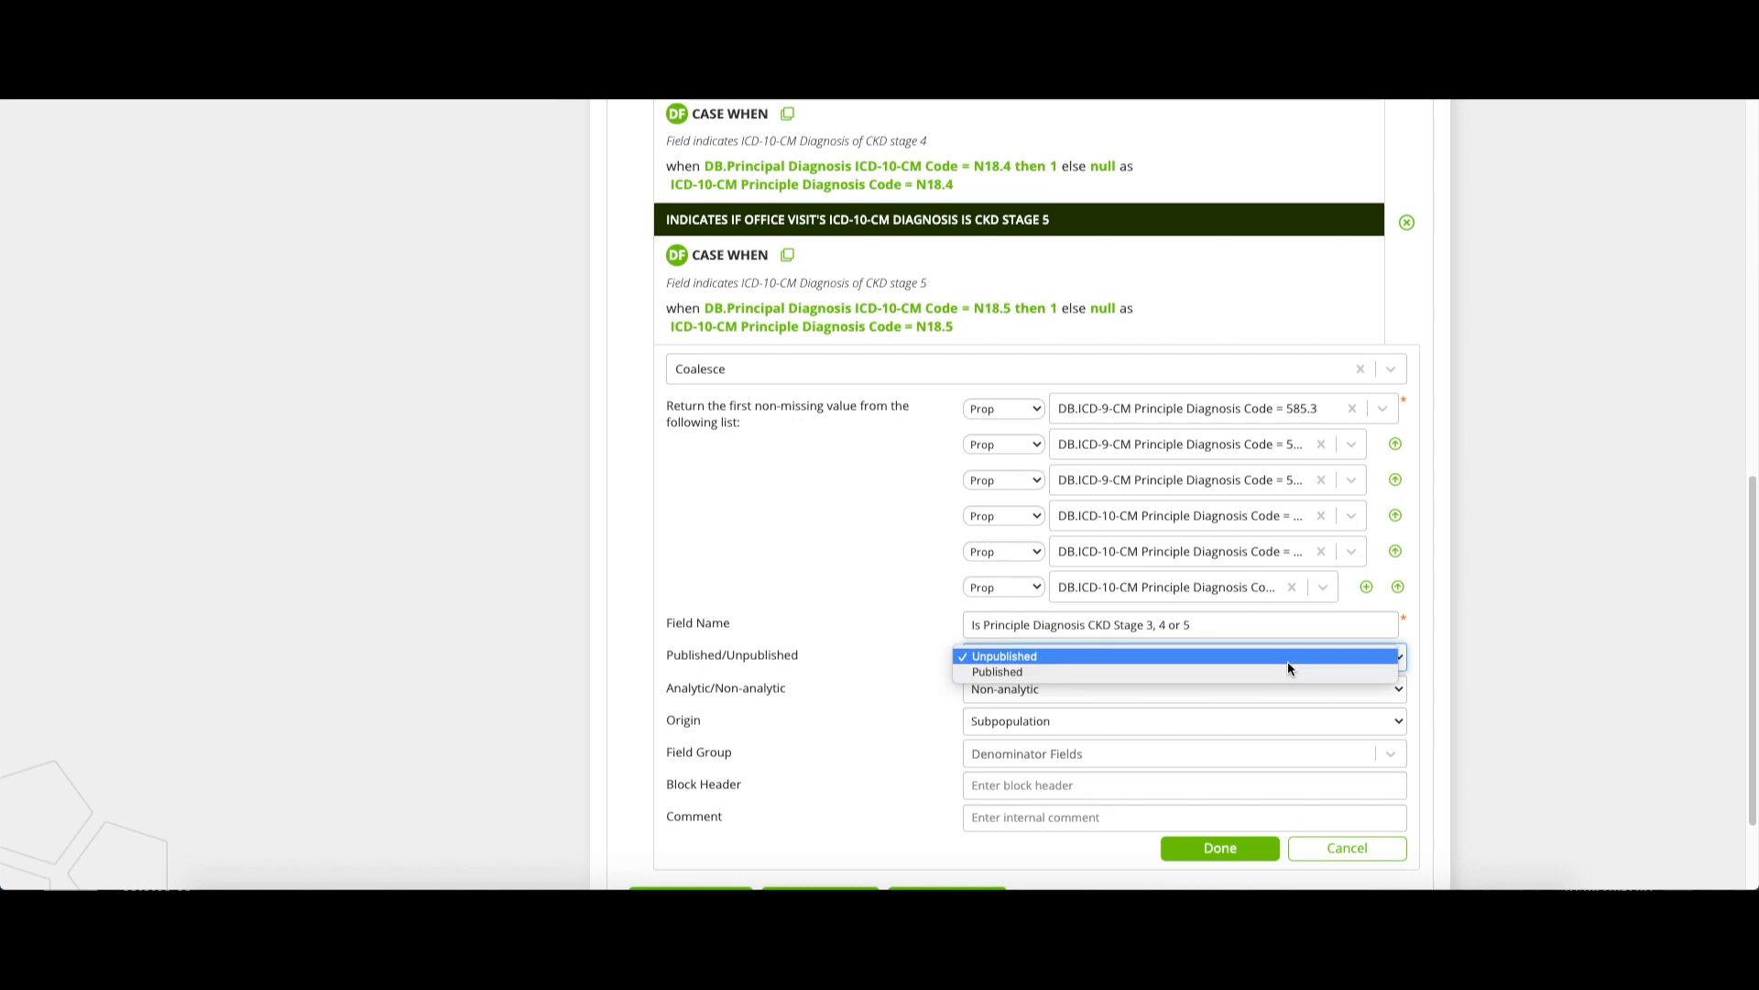
{"action": "left_click", "coordinate": [1276, 679]}
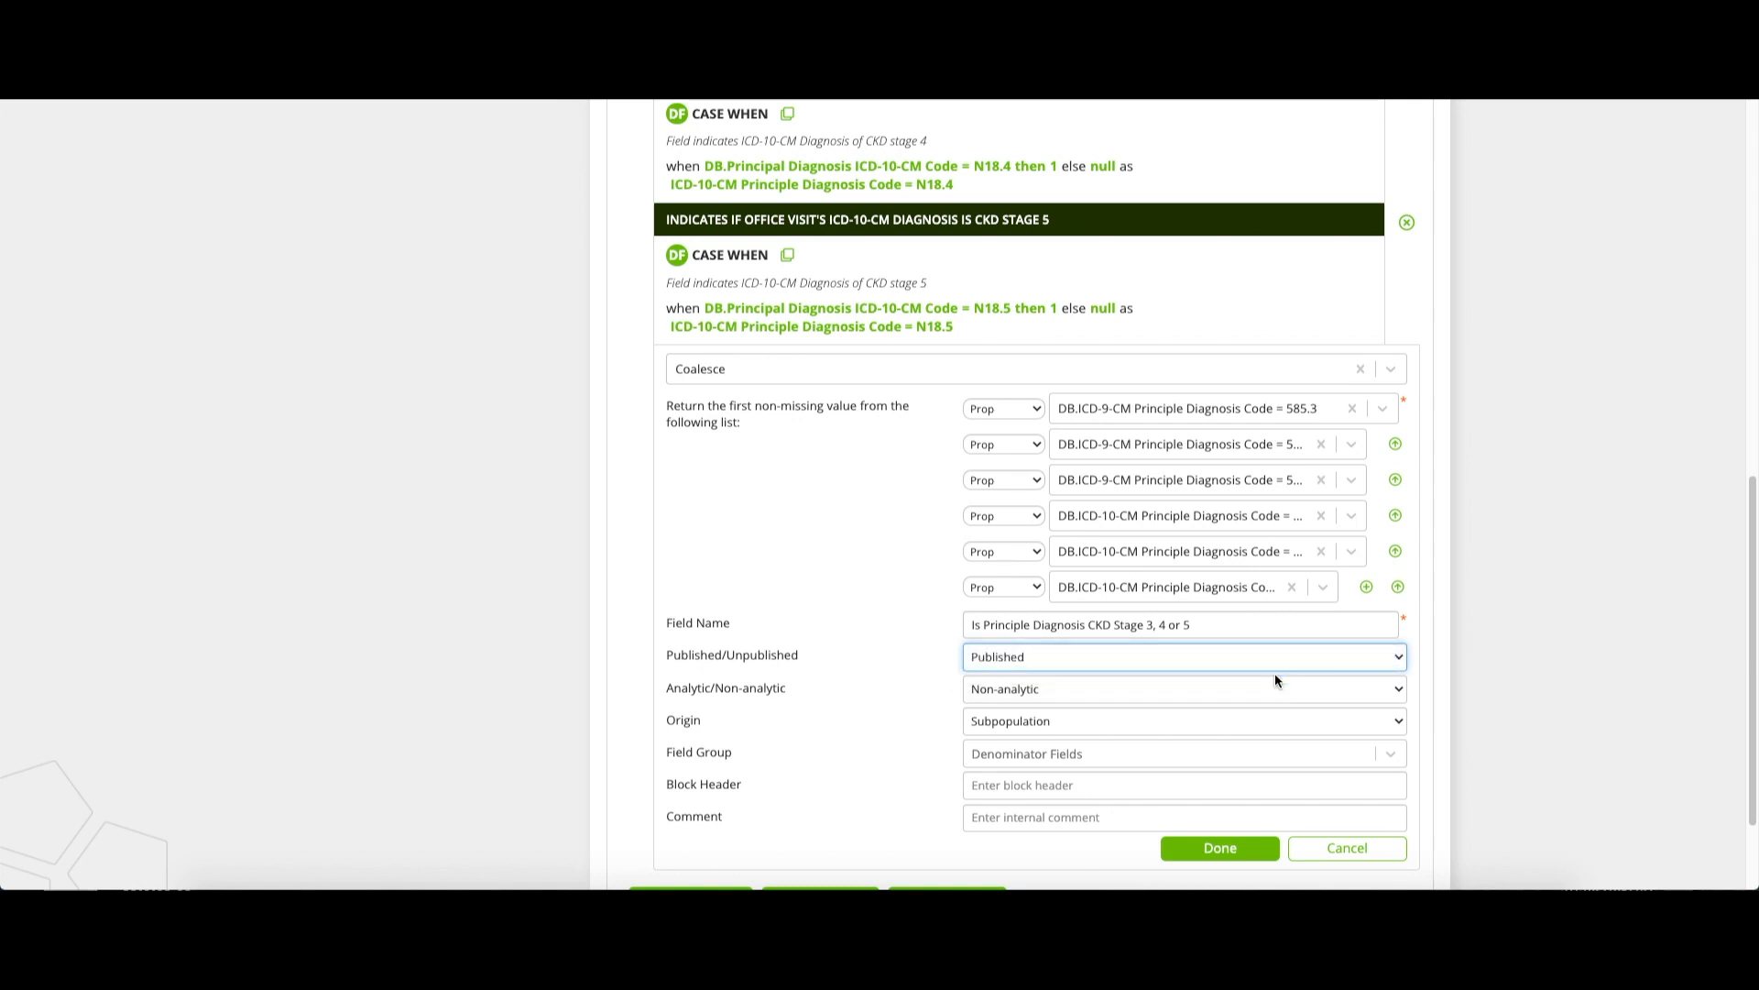
{"action": "key", "text": "Tab"}
{"action": "left_click", "coordinate": [1276, 680]}
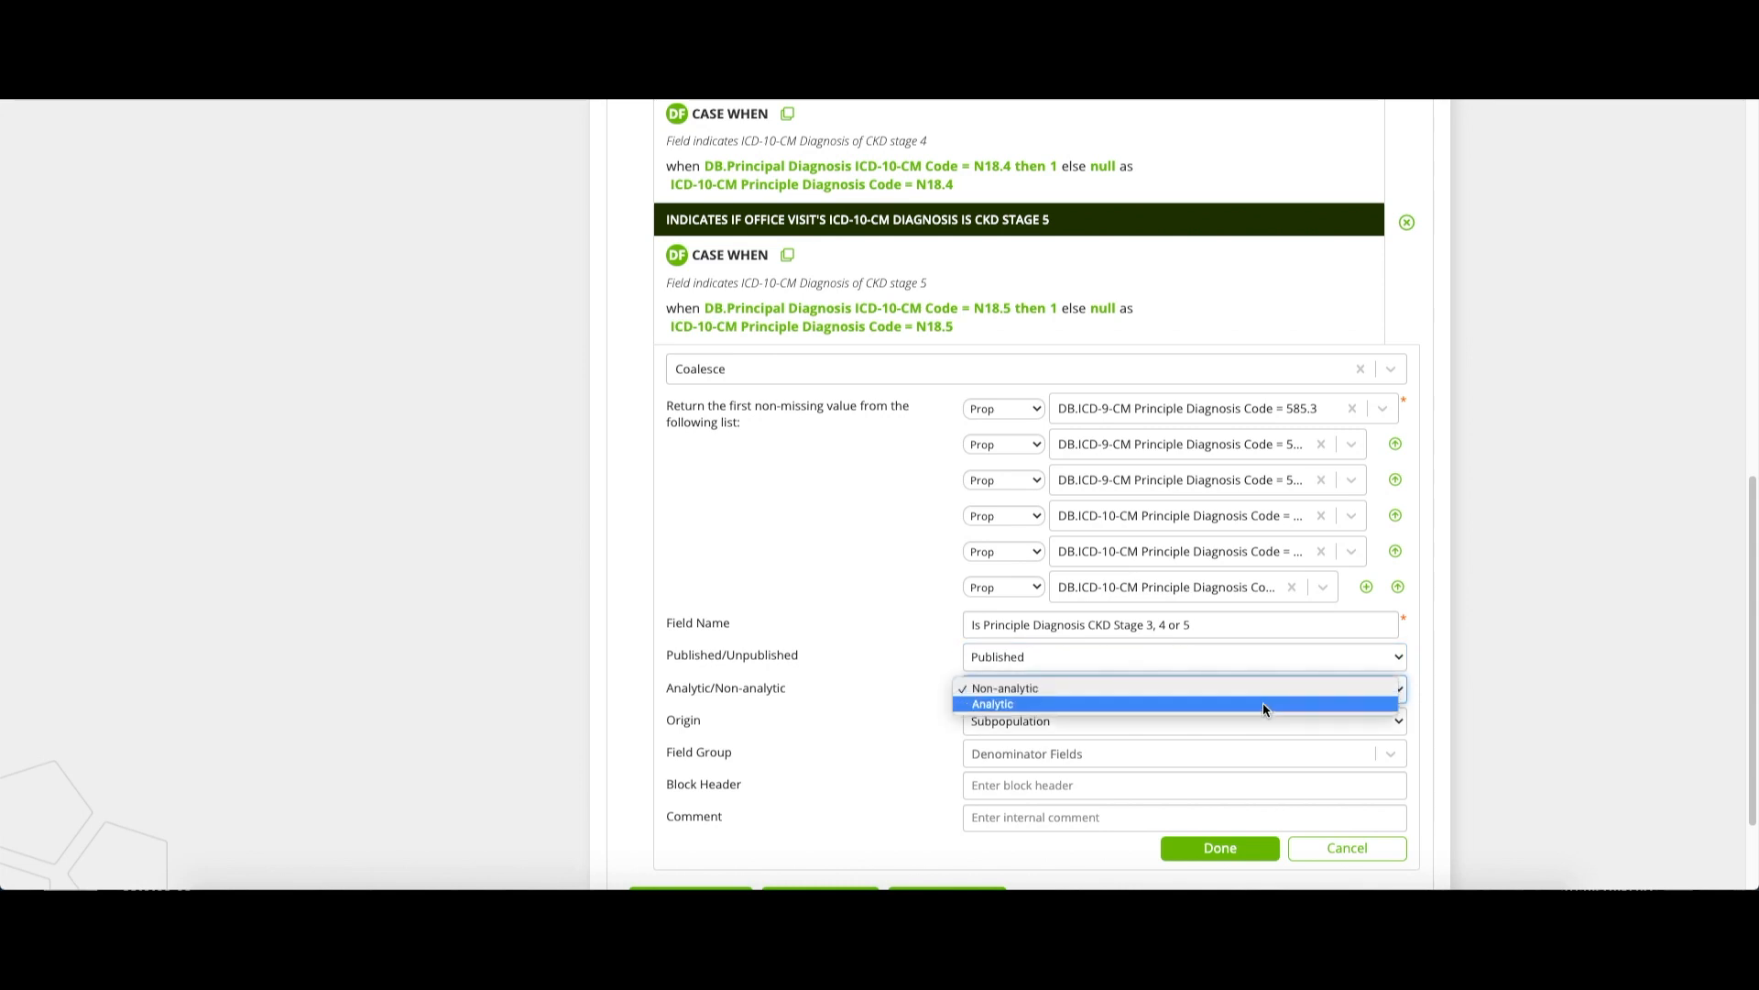
{"action": "left_click", "coordinate": [1264, 703]}
{"action": "key", "text": "Tab"}
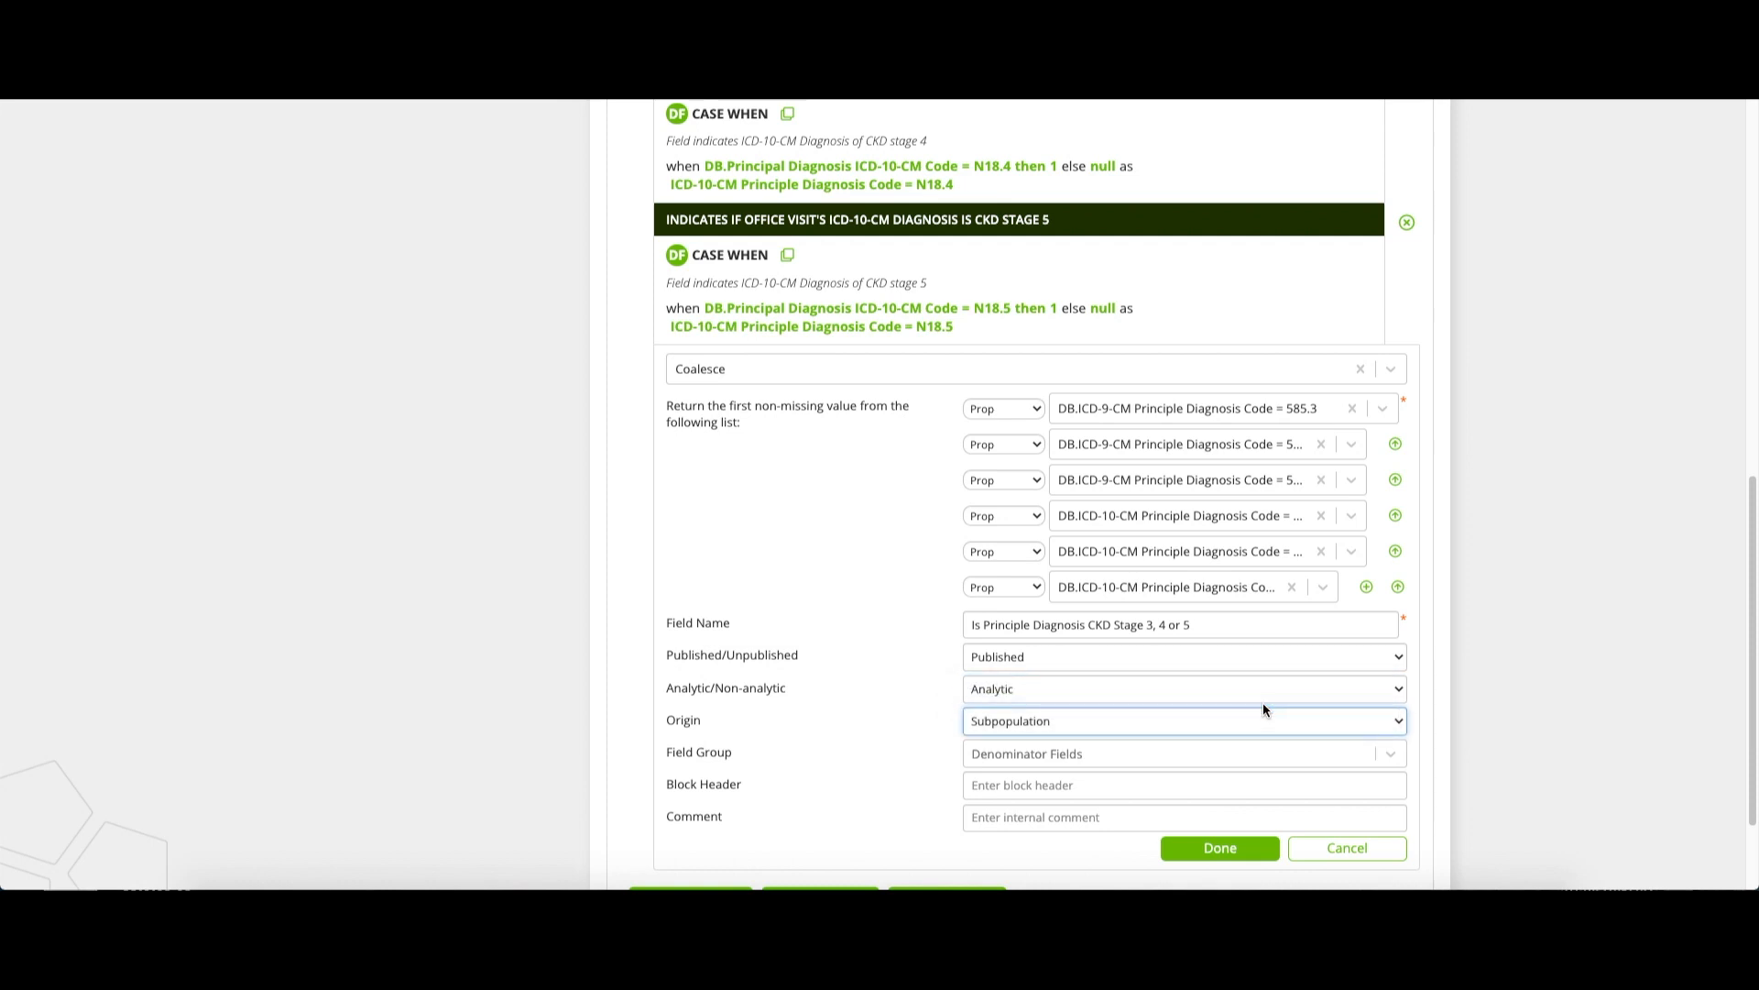
- Enter the block header "Indicates Principle Diagnosis CKD Stage 3, 4 or 5", leave the comment empty and finish the Coalesce field
{"action": "scroll", "coordinate": [1263, 709], "scroll_direction": "down", "scroll_amount": 1}
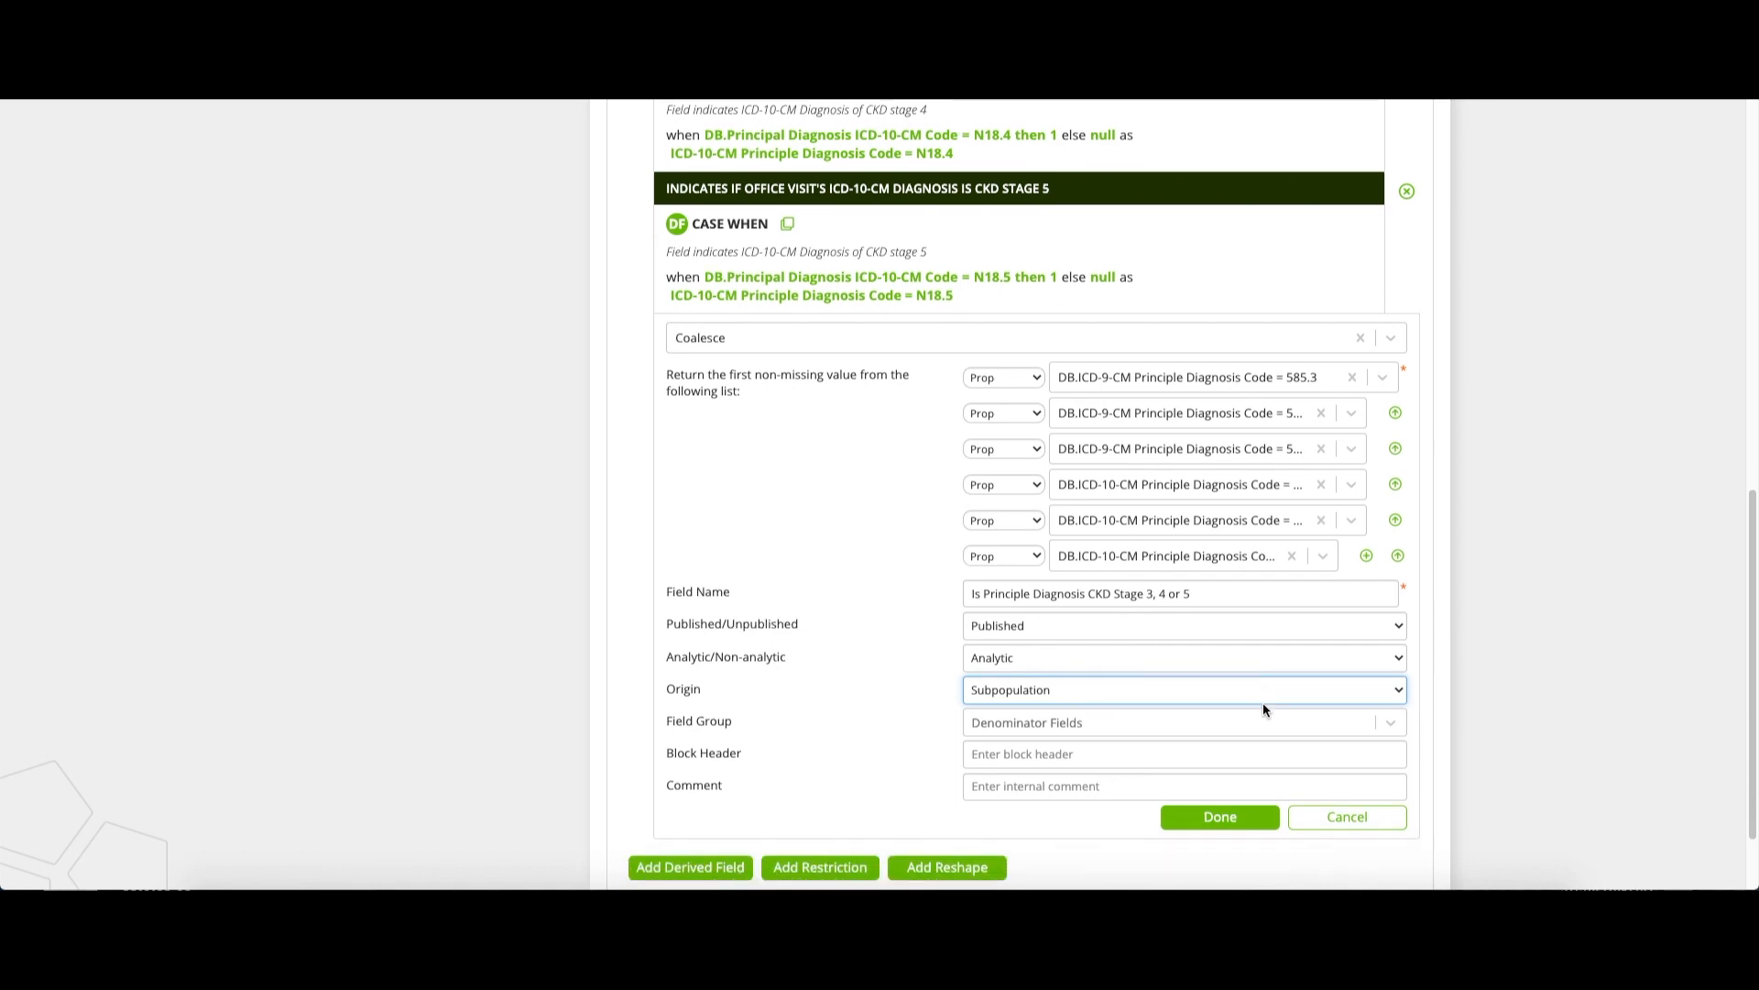
{"action": "key", "text": "Tab"}
{"action": "key", "text": "Tab"}
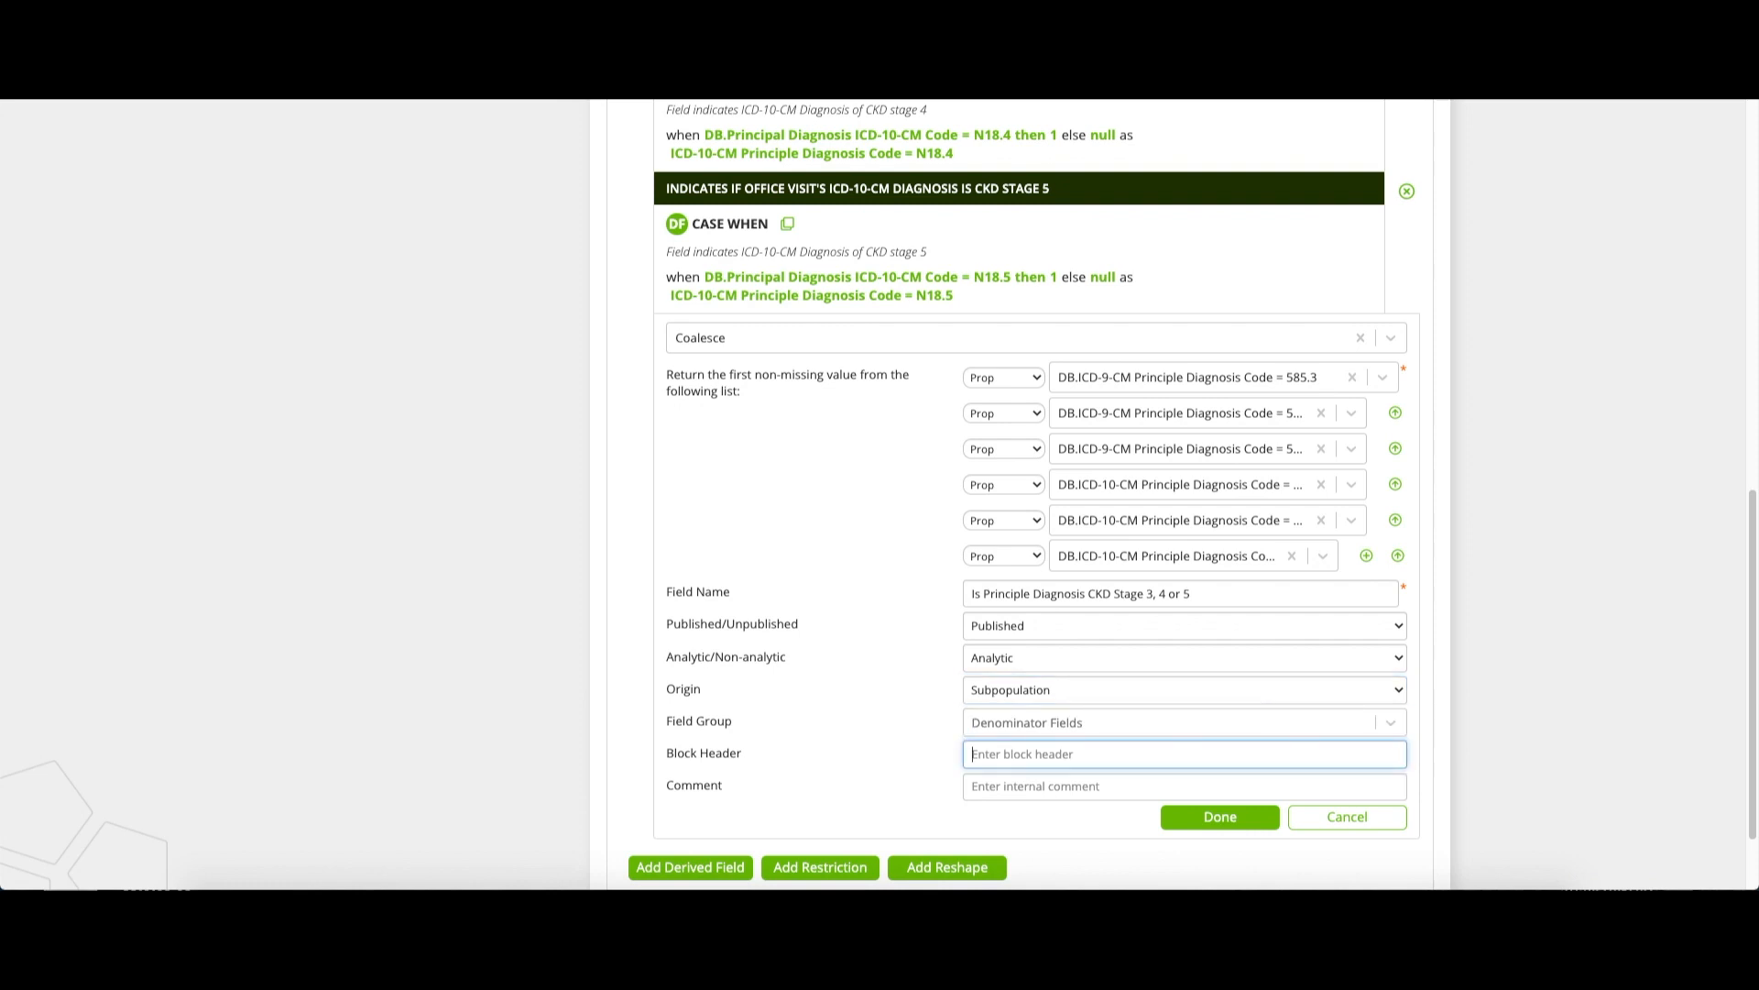
{"action": "type", "text": "Indicates Principle Diagnosis CKD Stage 3,"}
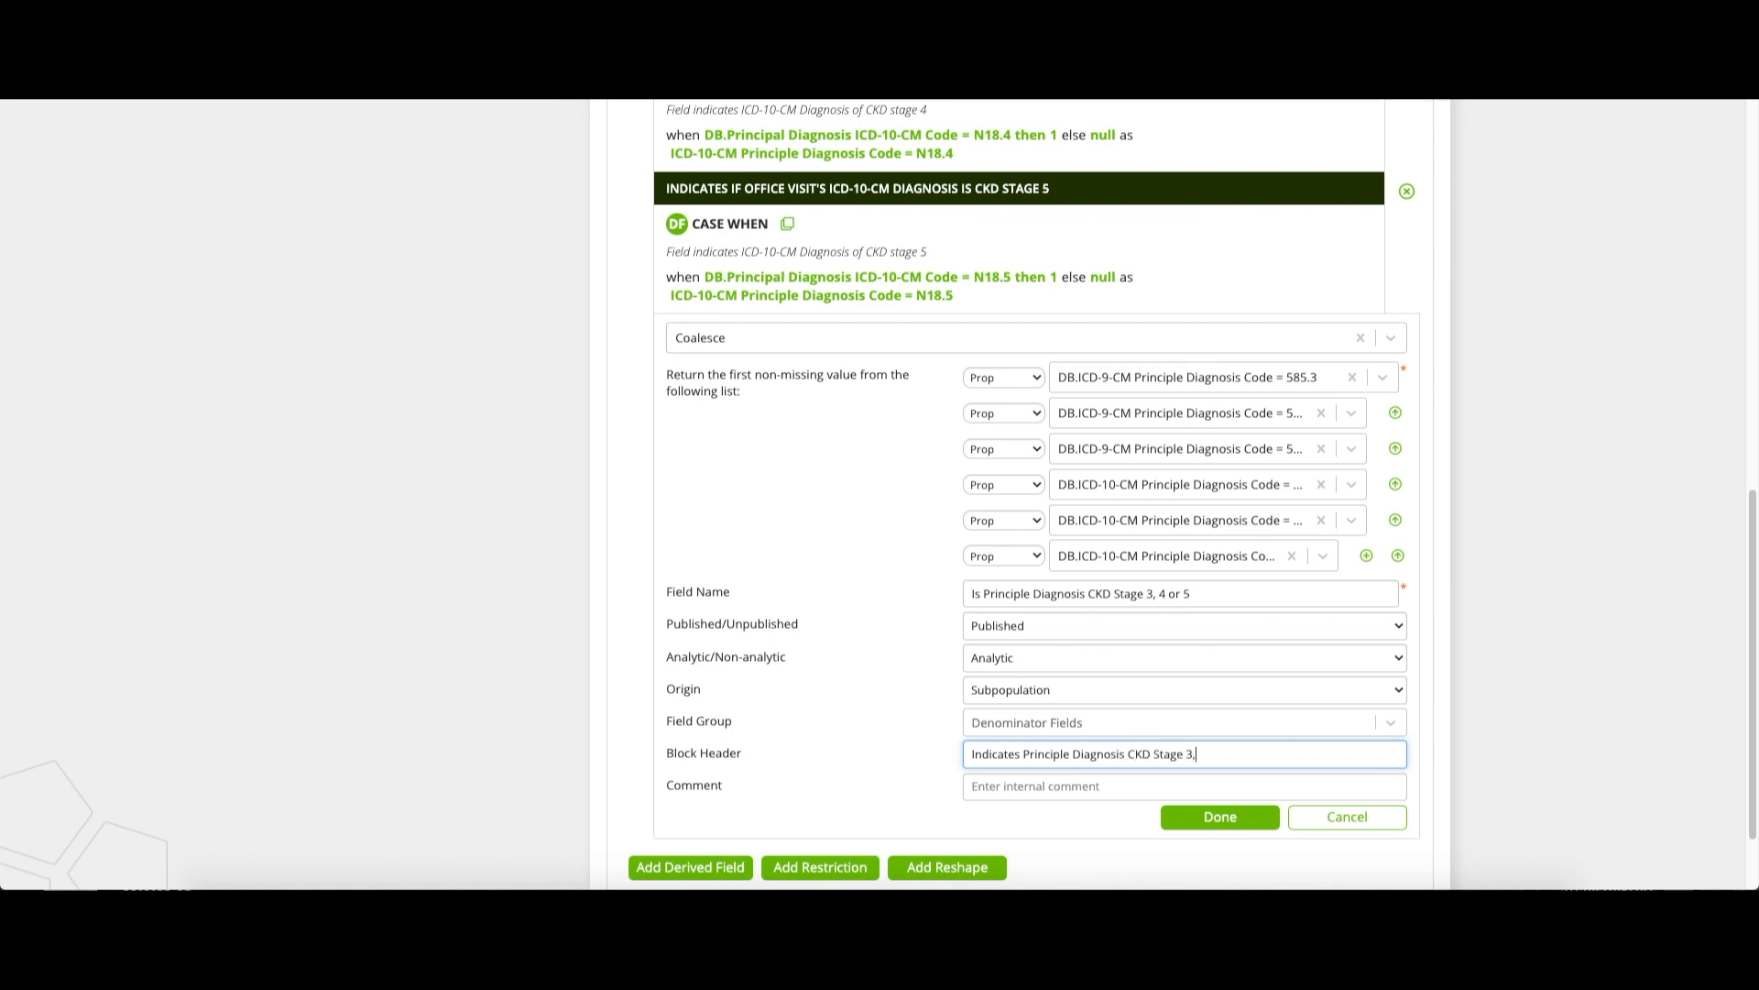
{"action": "type", "text": " 4 or 5"}
{"action": "left_click", "coordinate": [973, 785]}
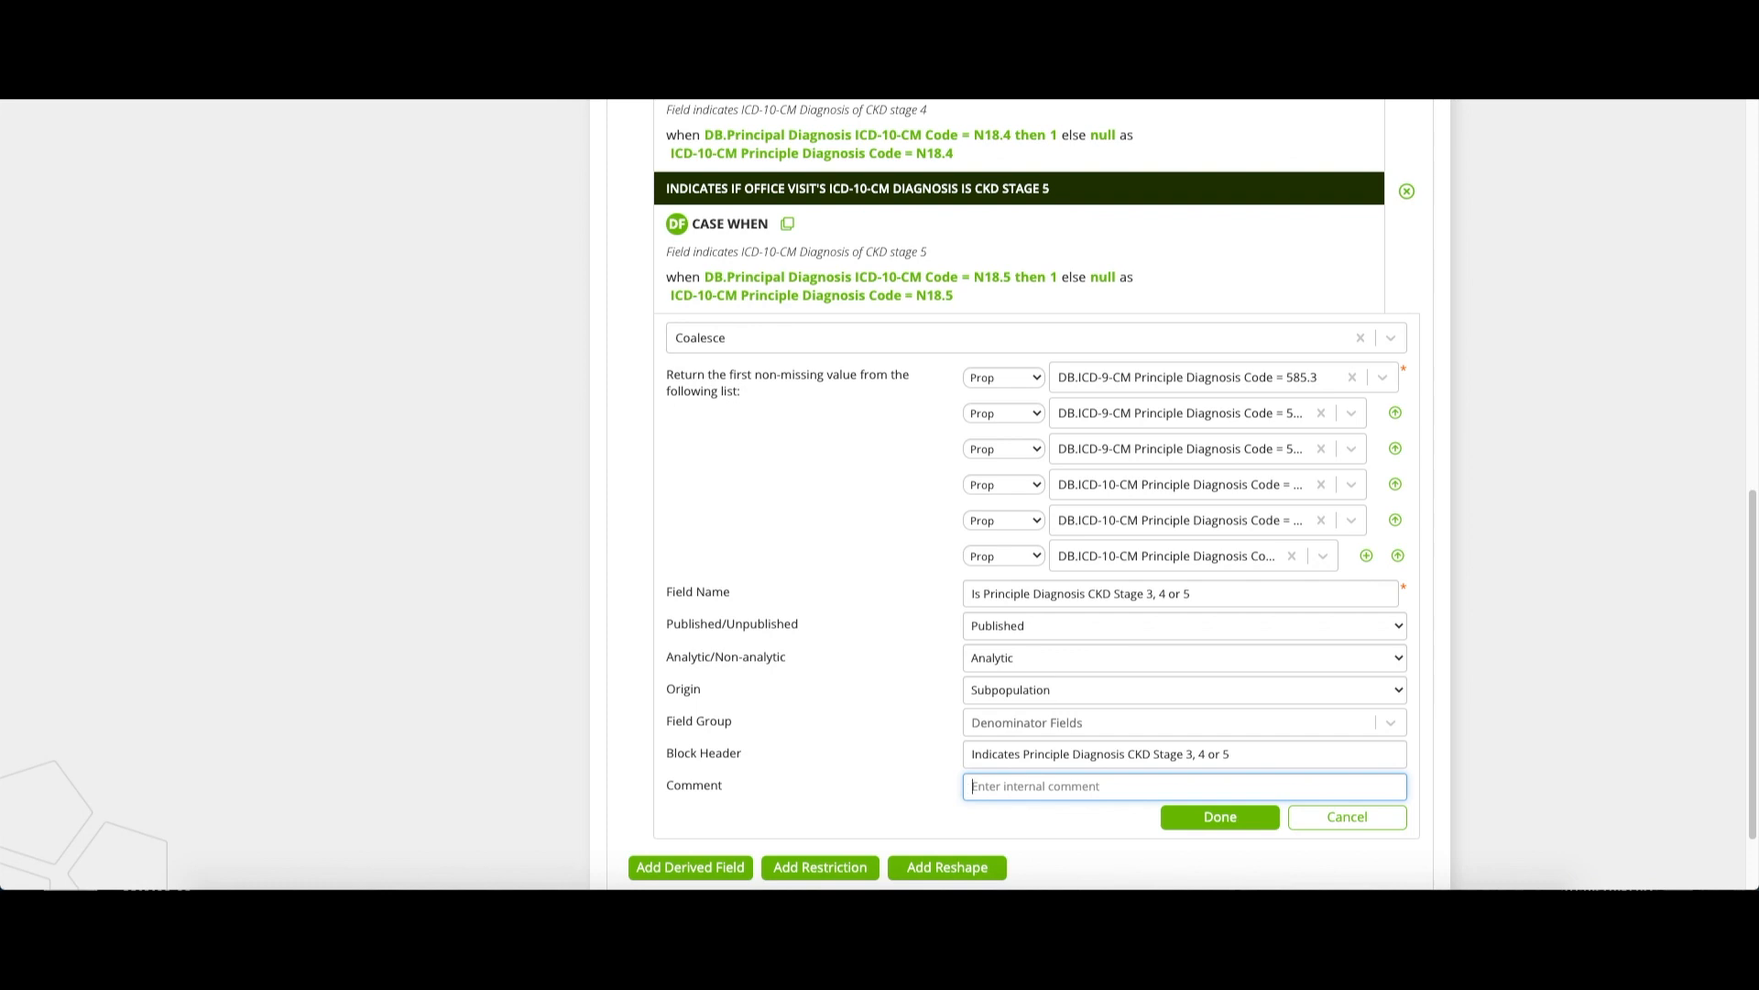
{"action": "key", "text": "Tab"}
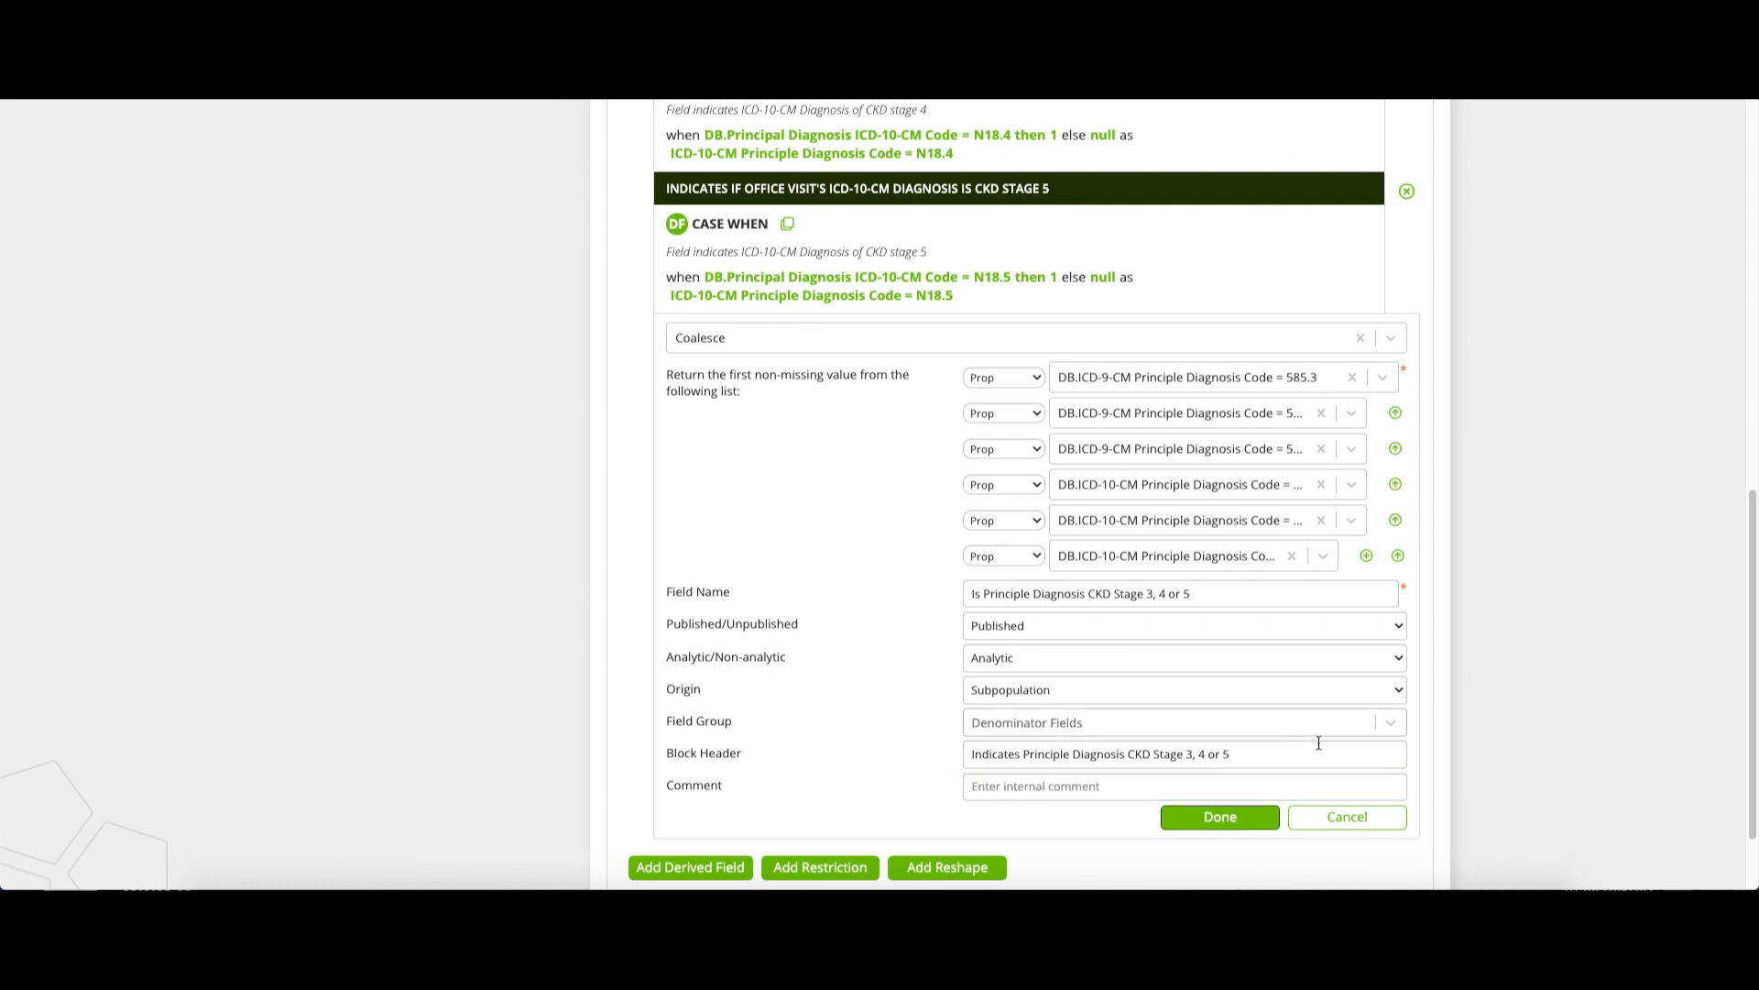
{"action": "left_click", "coordinate": [1251, 823]}
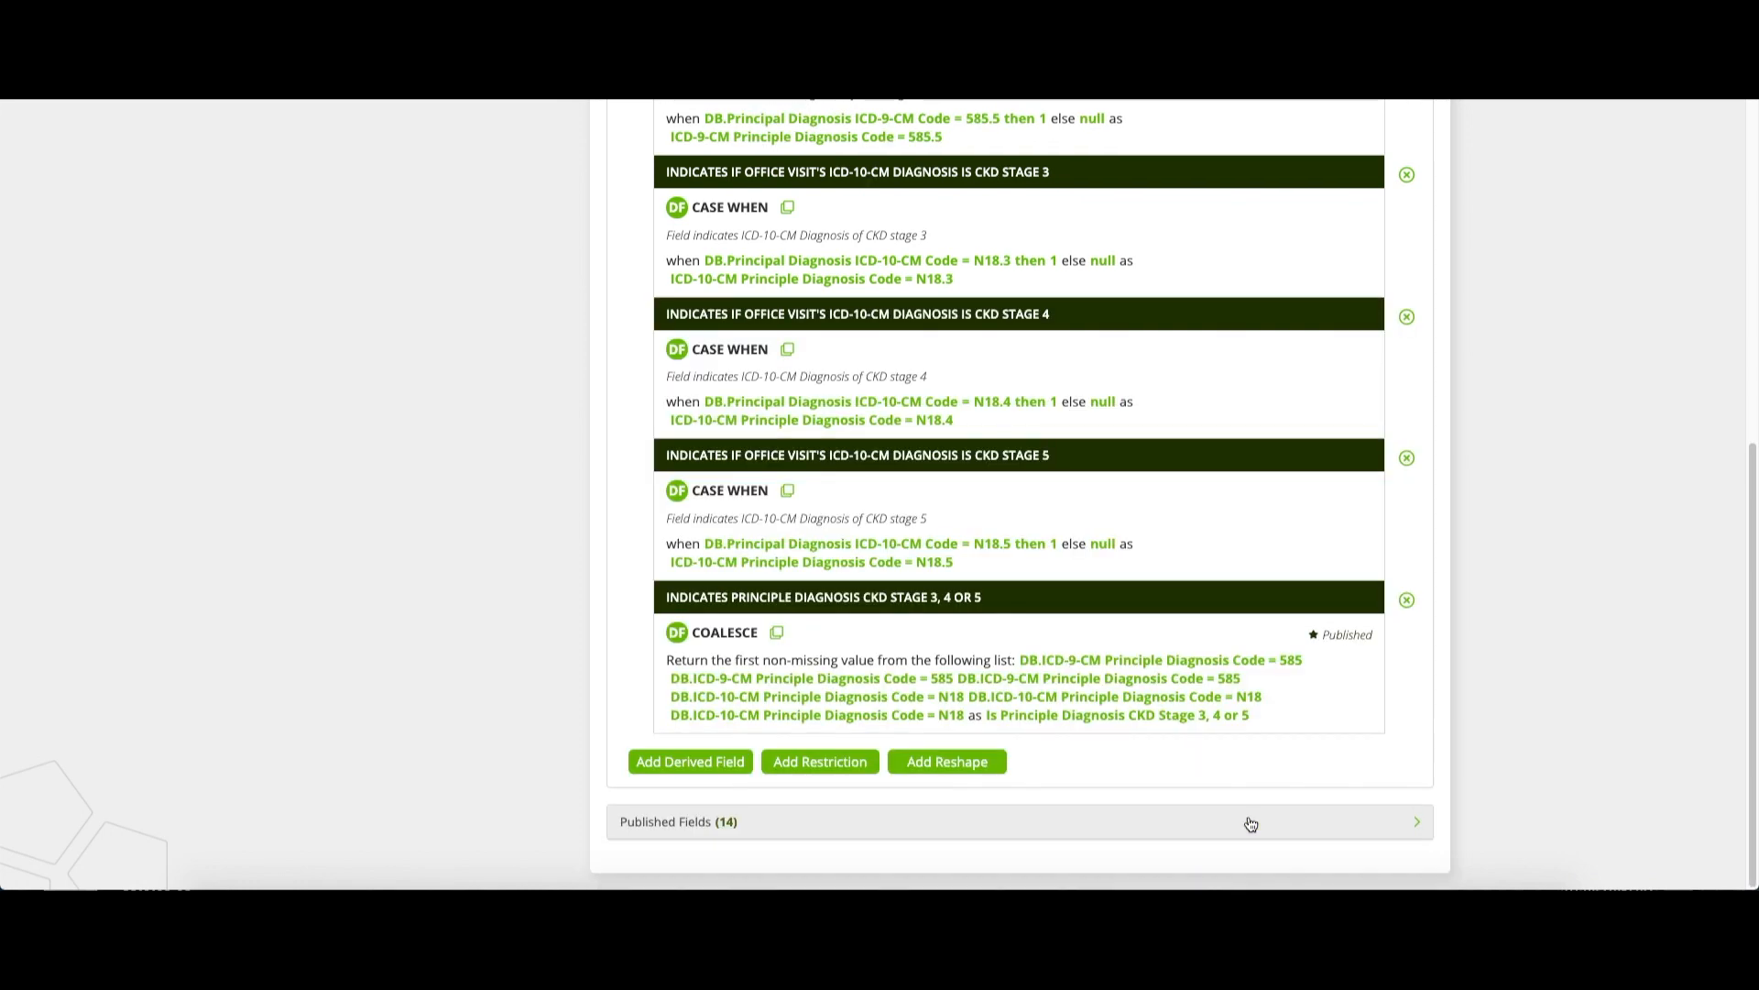
- Open the measure's denominator and check its Subpopulation Effective Date
{"action": "scroll", "coordinate": [1293, 687], "scroll_direction": "up", "scroll_amount": 3}
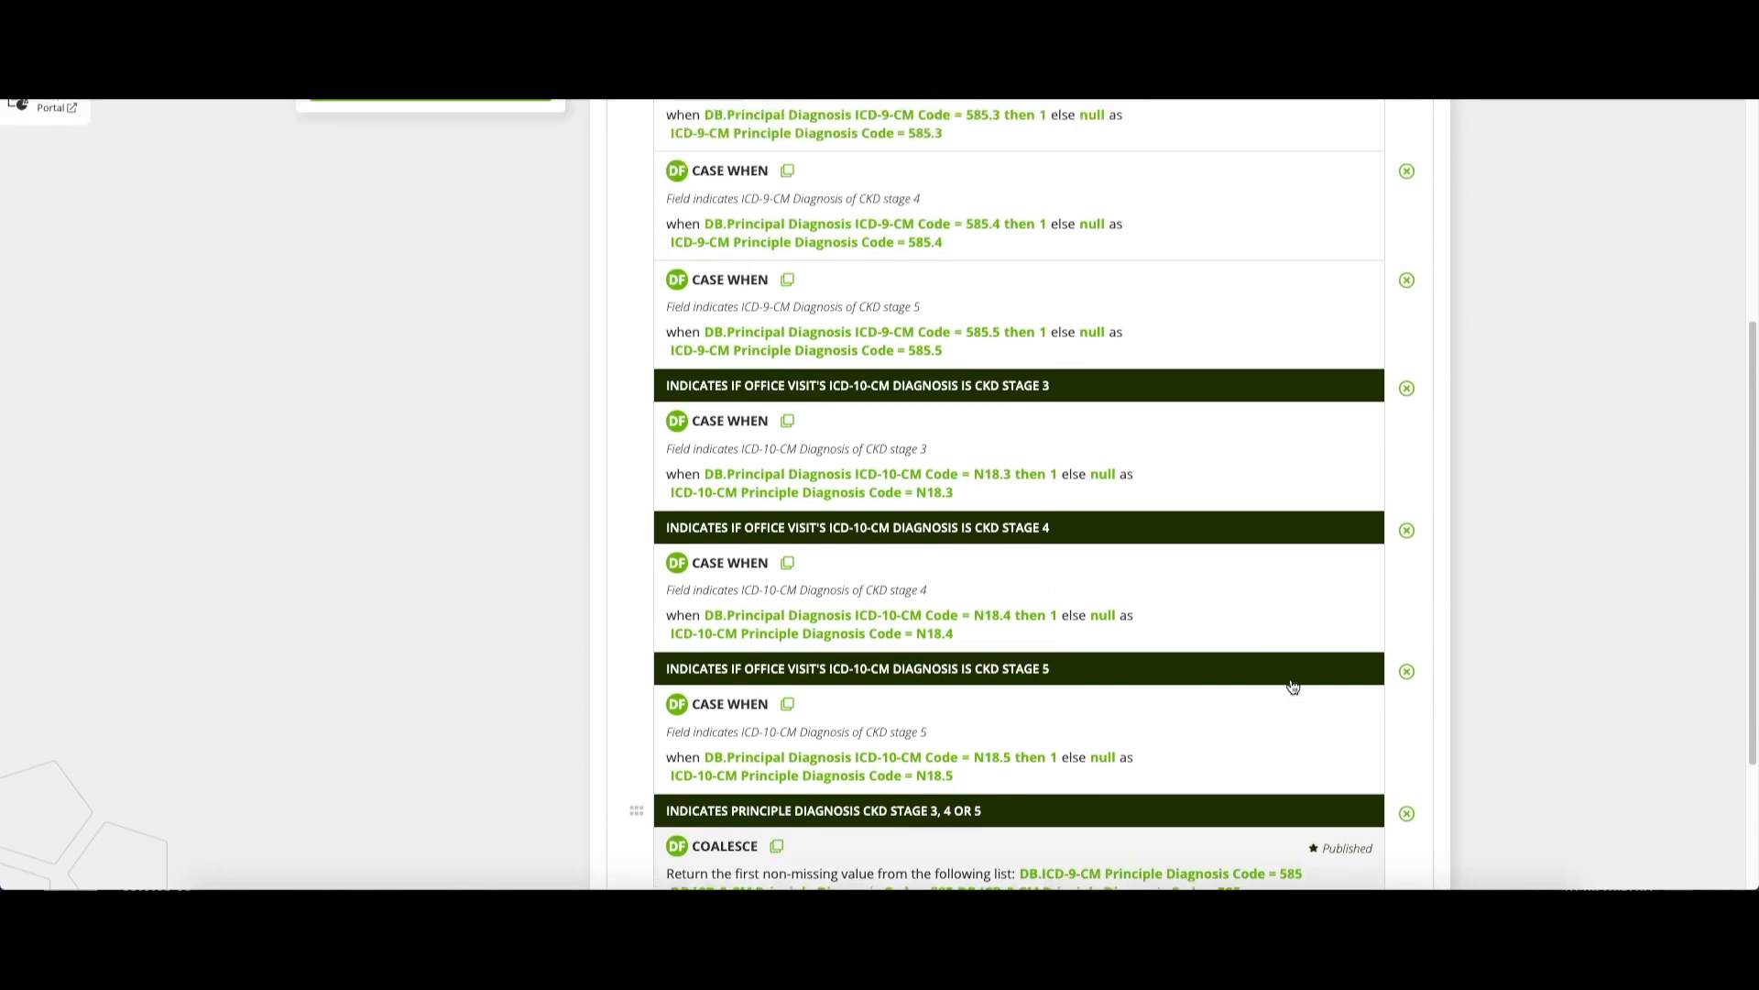
{"action": "scroll", "coordinate": [1293, 687], "scroll_direction": "up", "scroll_amount": 5}
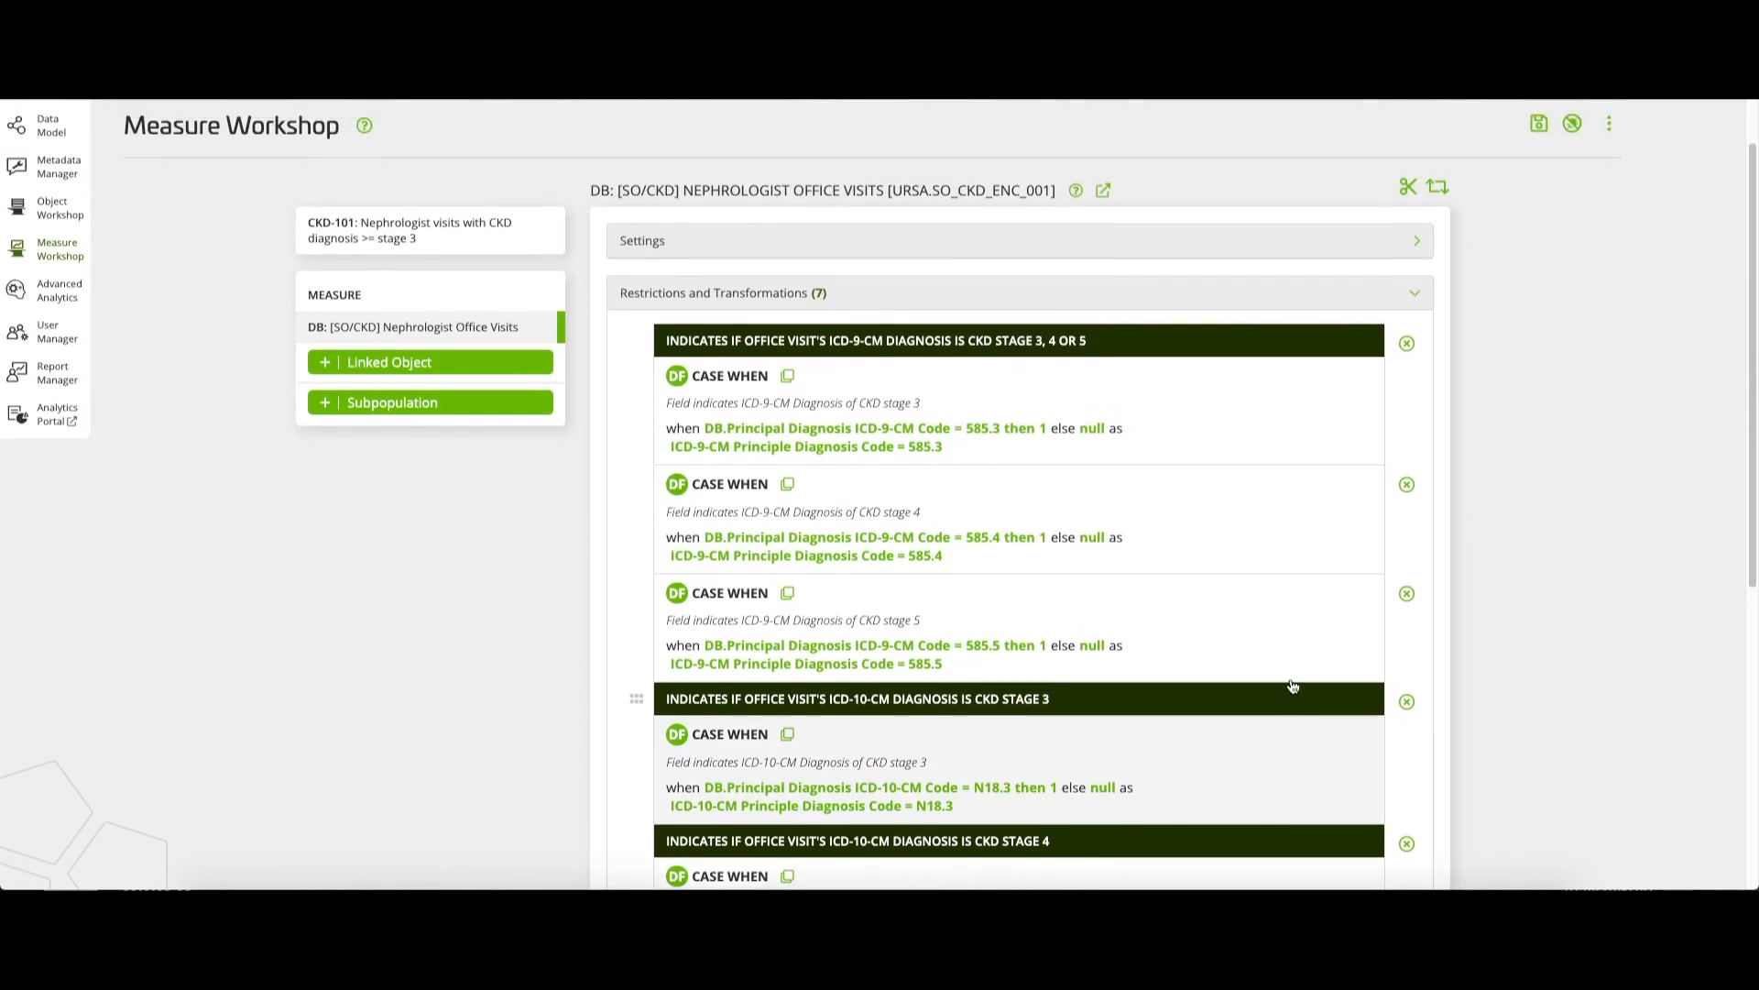
{"action": "scroll", "coordinate": [1293, 687], "scroll_direction": "up", "scroll_amount": 1}
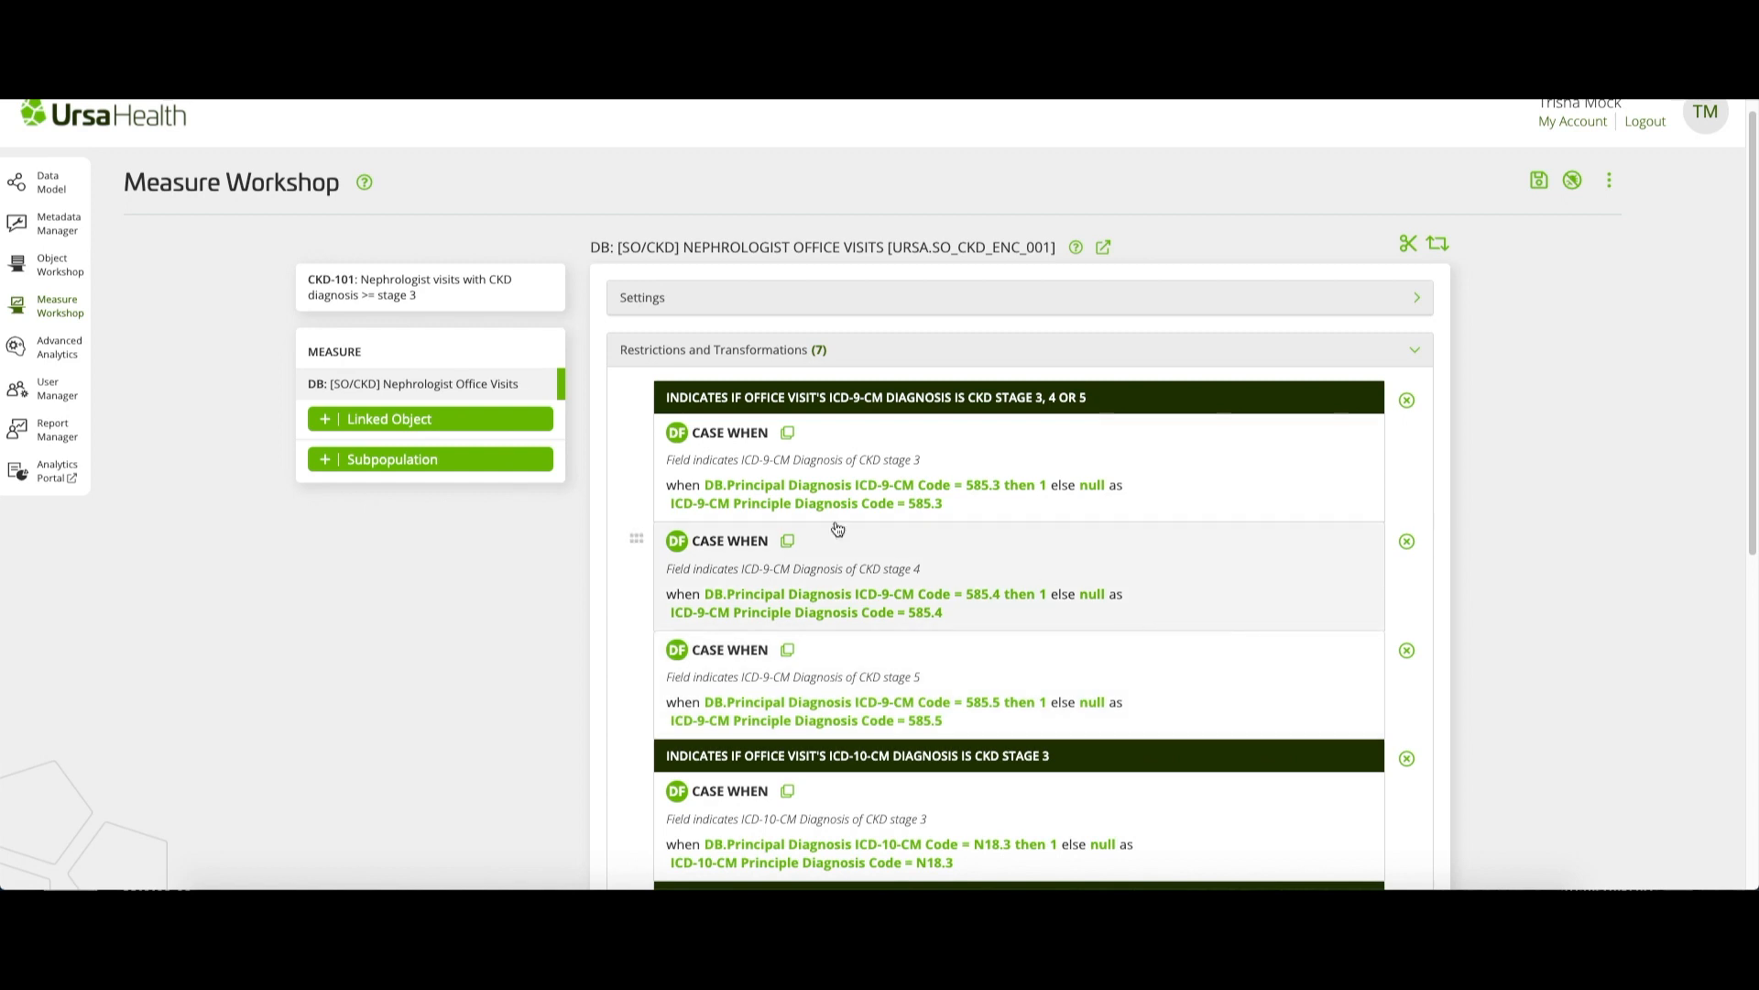
{"action": "left_click", "coordinate": [386, 353]}
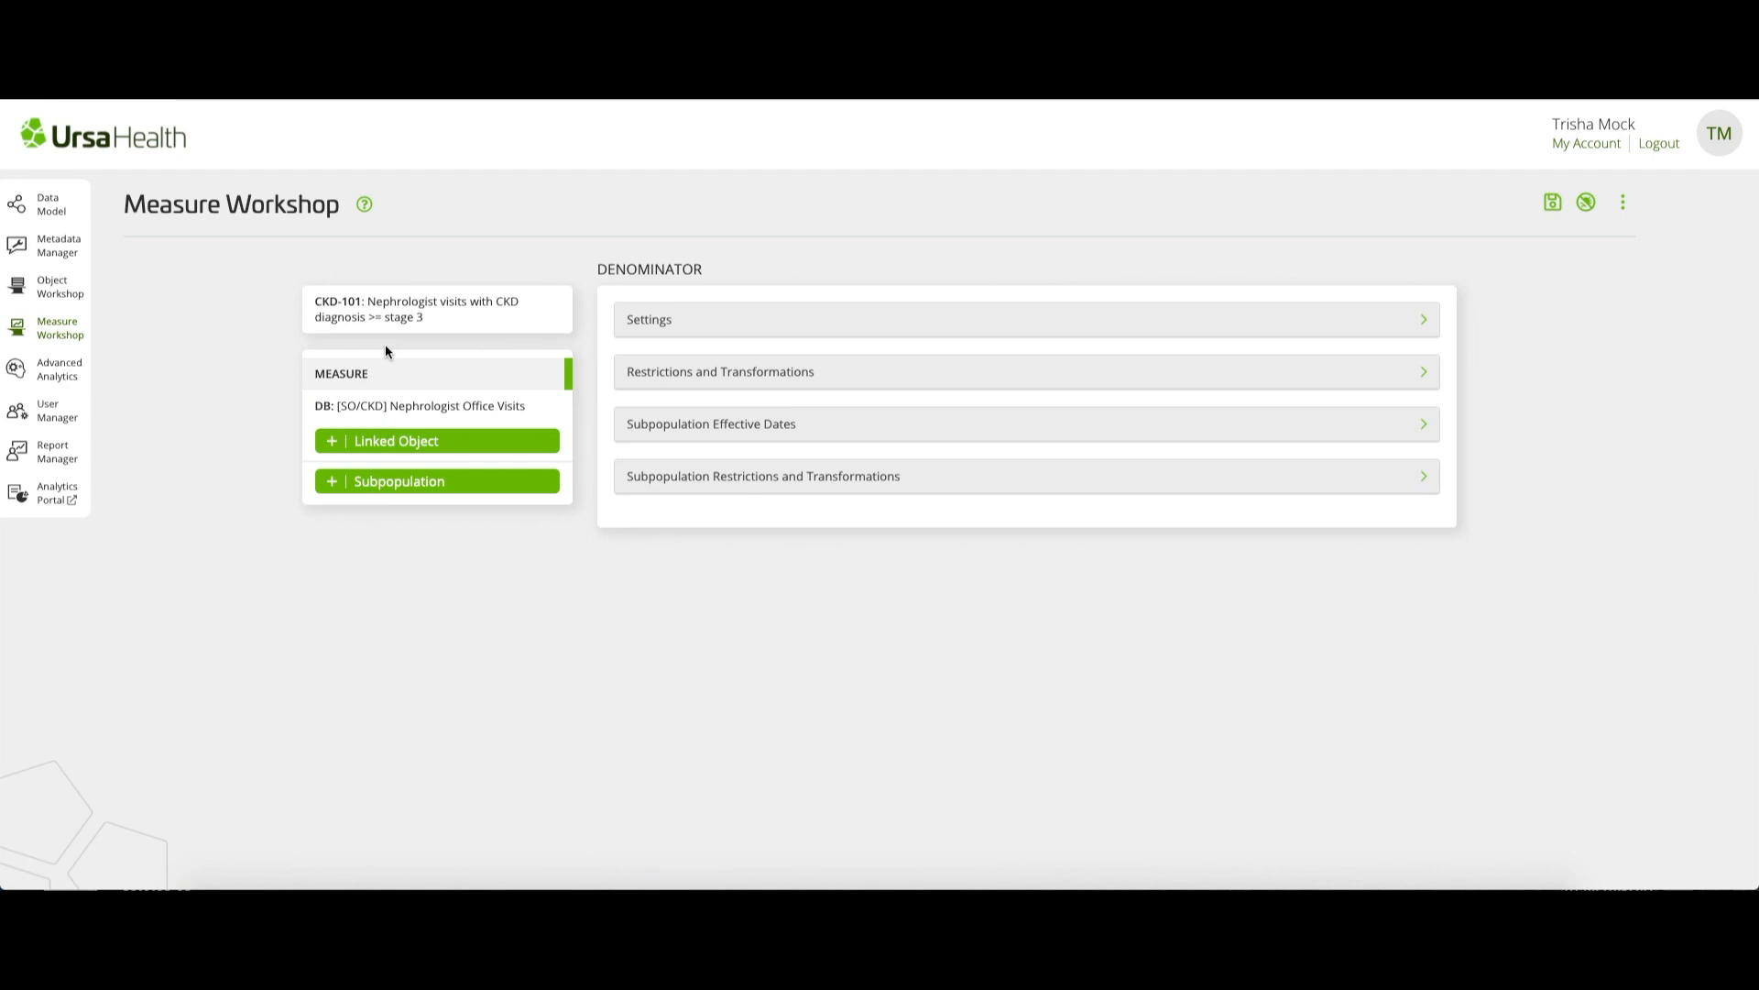
{"action": "left_click", "coordinate": [831, 425]}
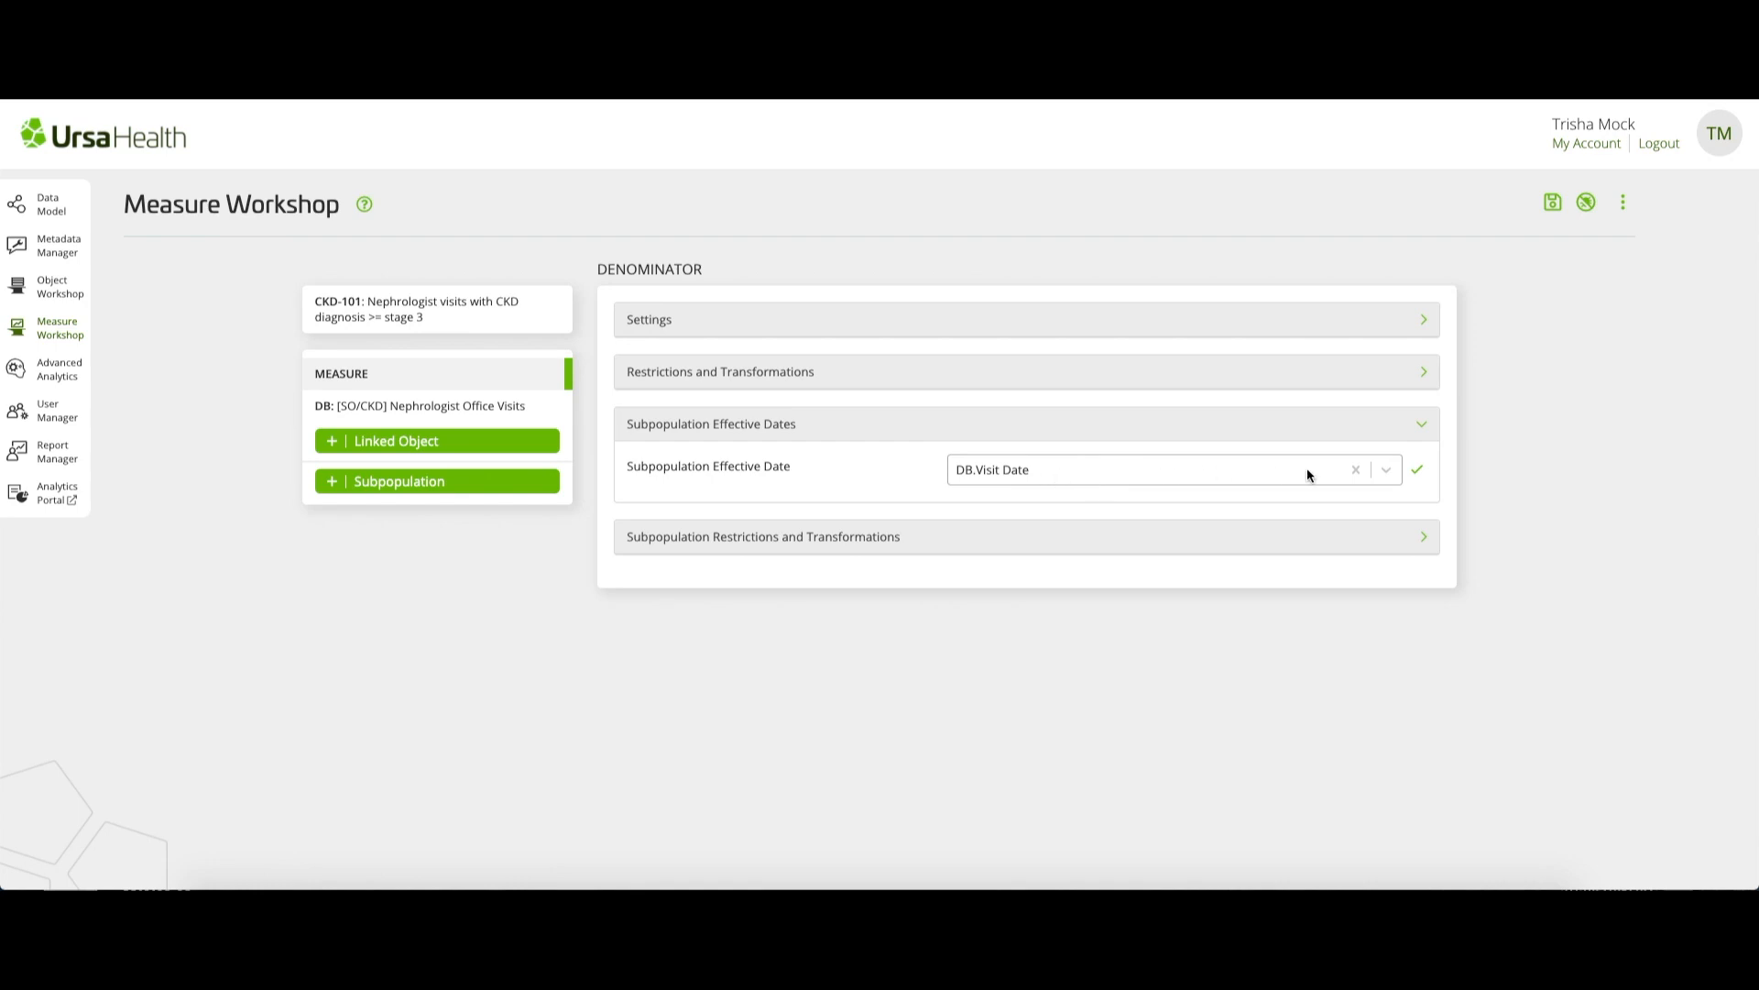
{"action": "left_click", "coordinate": [1419, 469]}
{"action": "left_click", "coordinate": [1391, 426]}
- Enter "Among Nephrologist office visits, those with a principal diagnosis of CKD stage three or higher" as the measure's name and description
{"action": "left_click", "coordinate": [431, 309]}
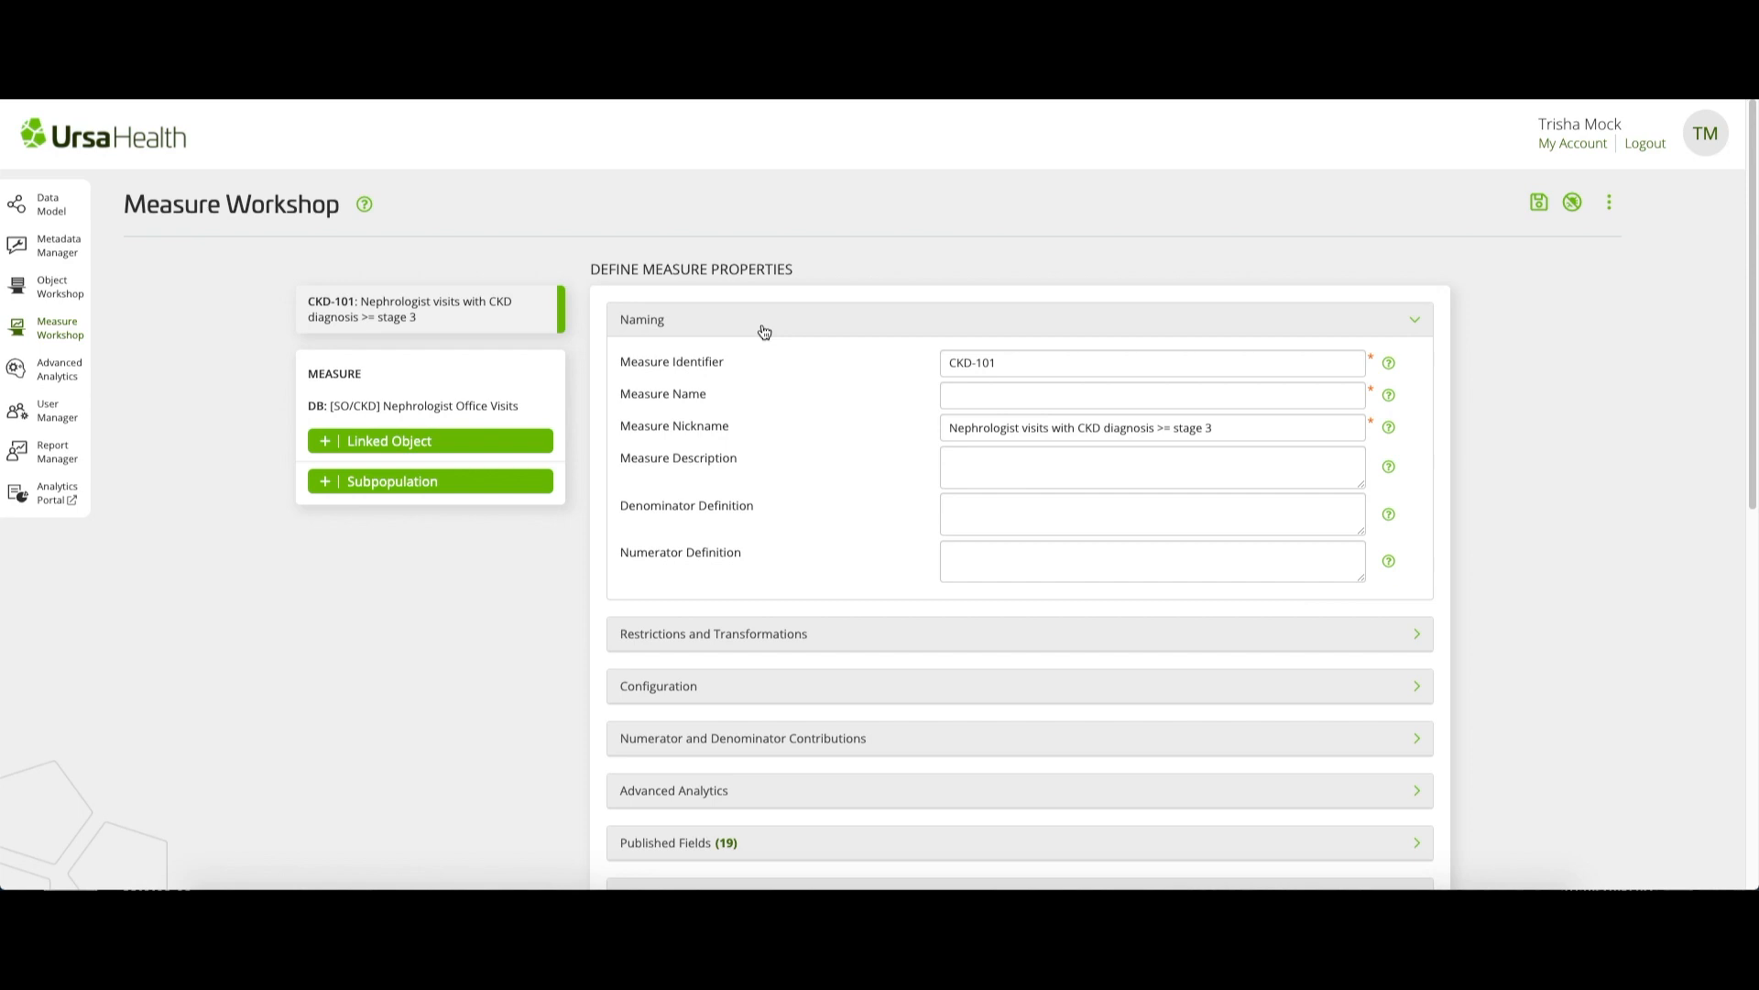
{"action": "left_click", "coordinate": [953, 394]}
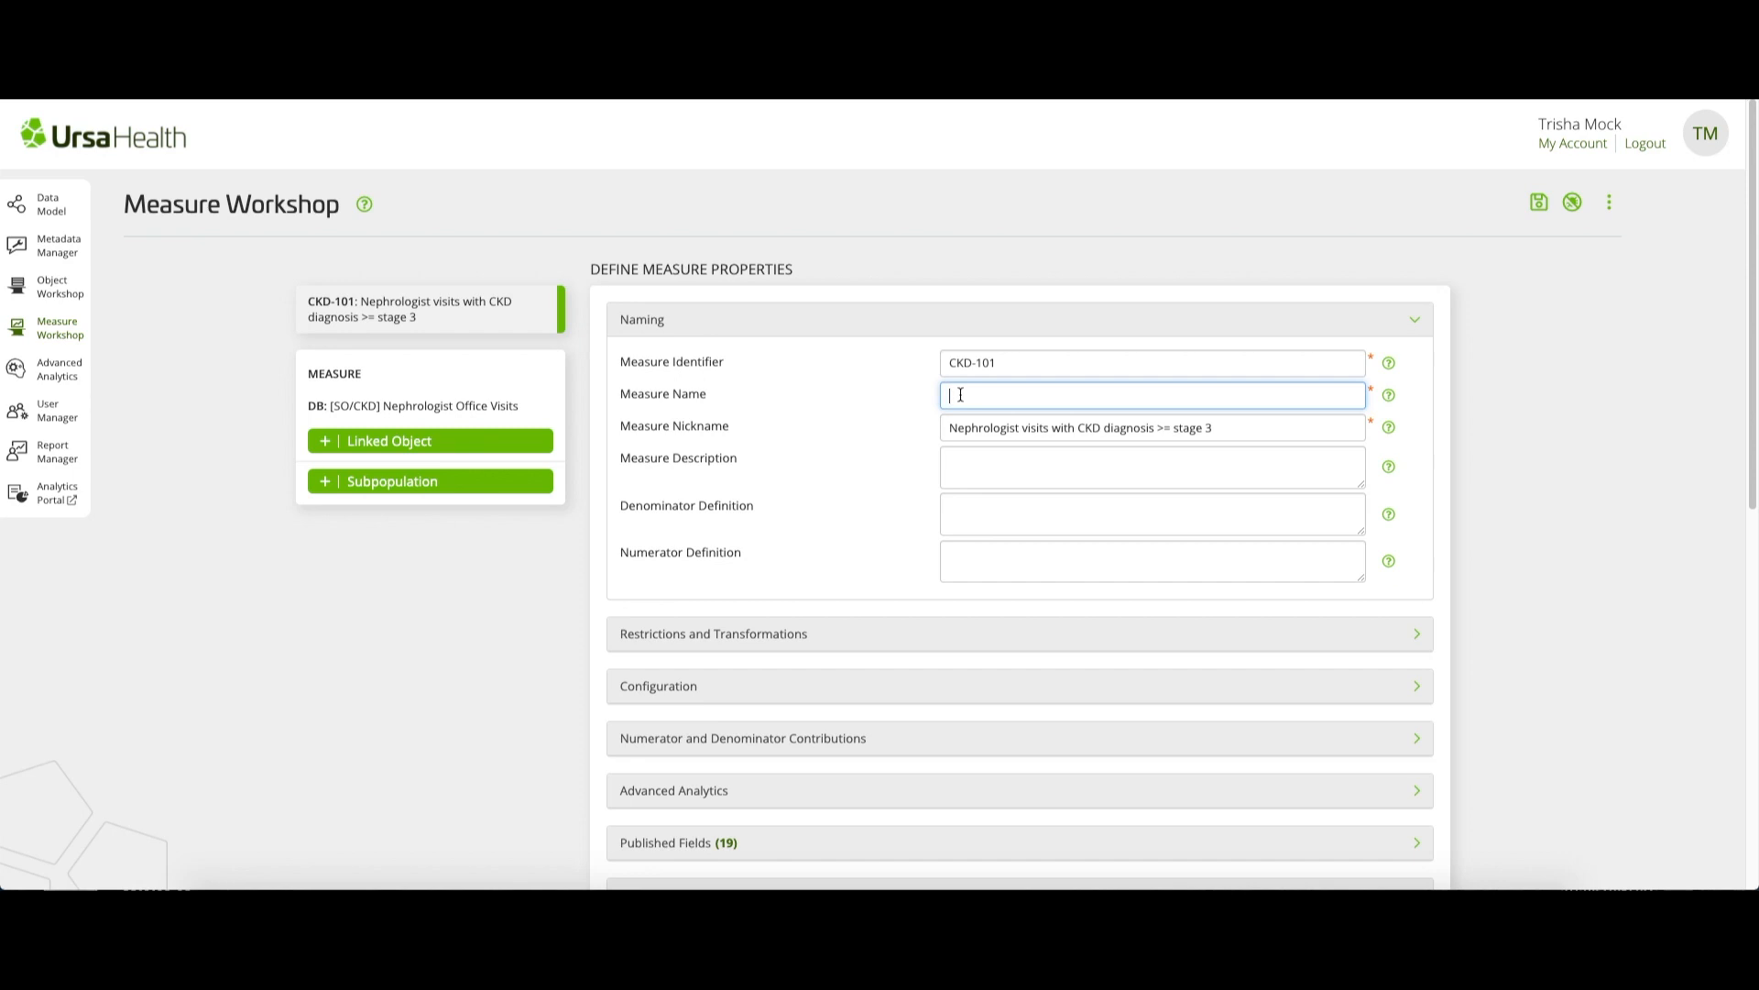
{"action": "type", "text": "Among Nephrologist office visits, those with a principal diagnosis of CKD sta"}
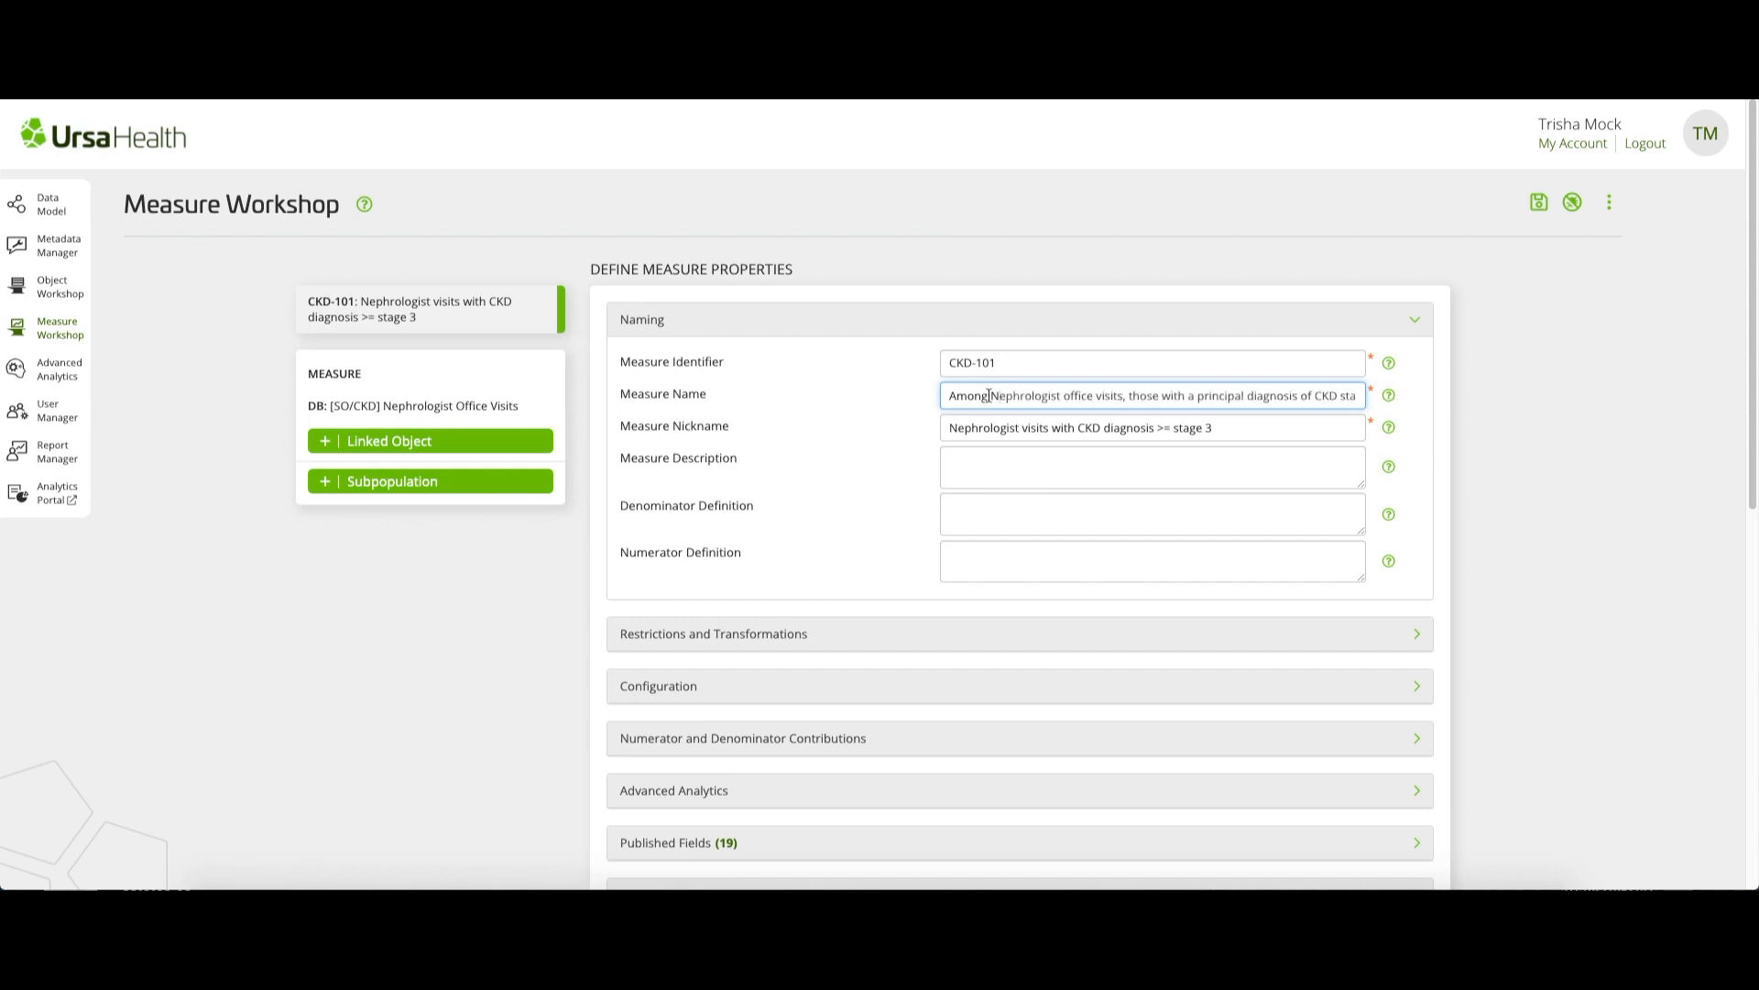
{"action": "key", "text": "ctrl+a"}
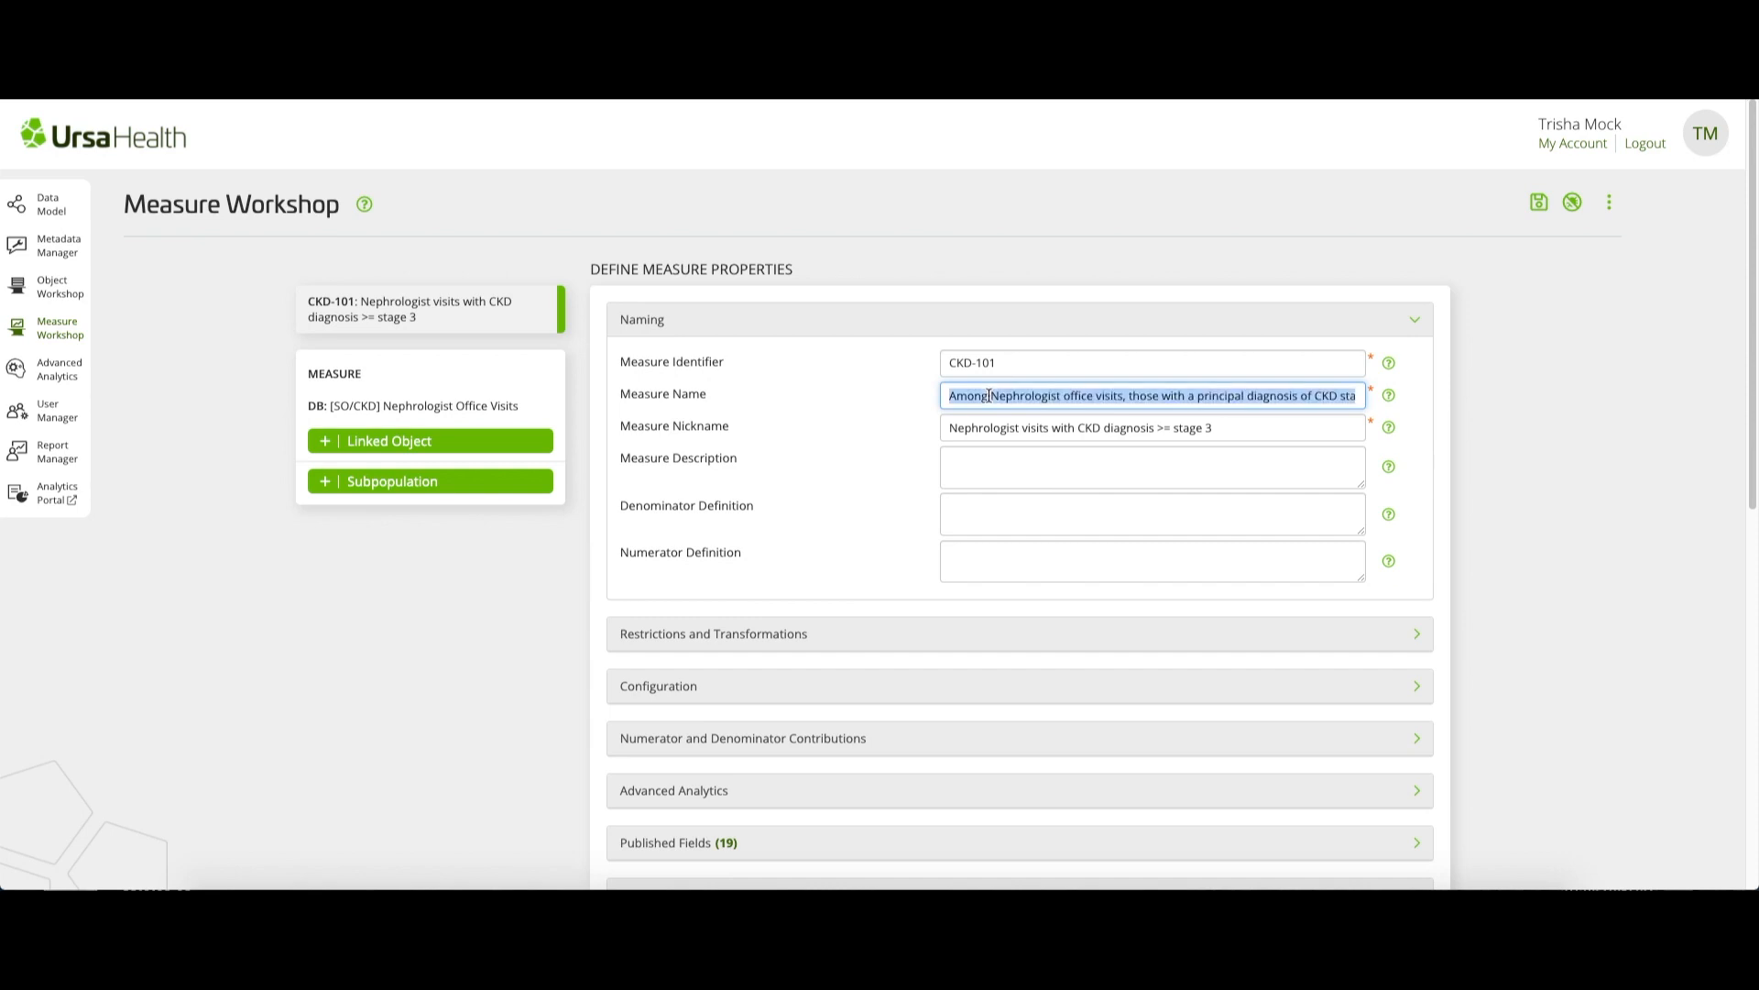
{"action": "left_click", "coordinate": [990, 395]}
{"action": "key", "text": "Tab"}
{"action": "key", "text": "Tab"}
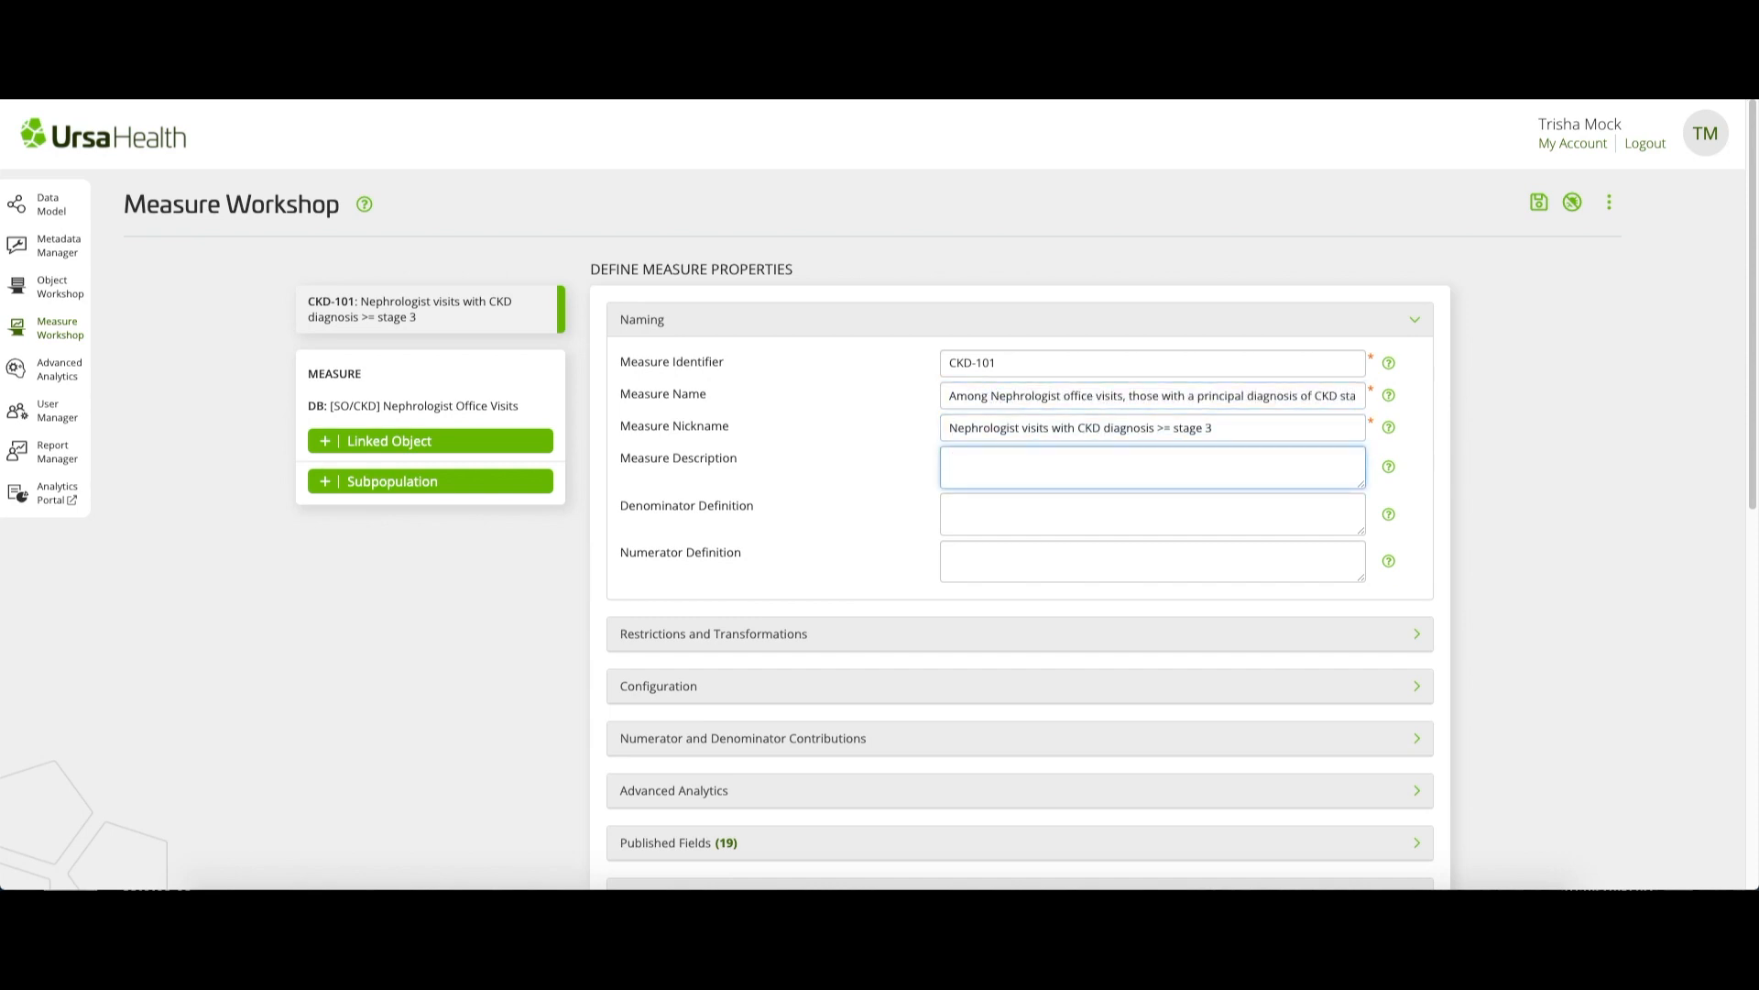
{"action": "key", "text": "ctrl+v"}
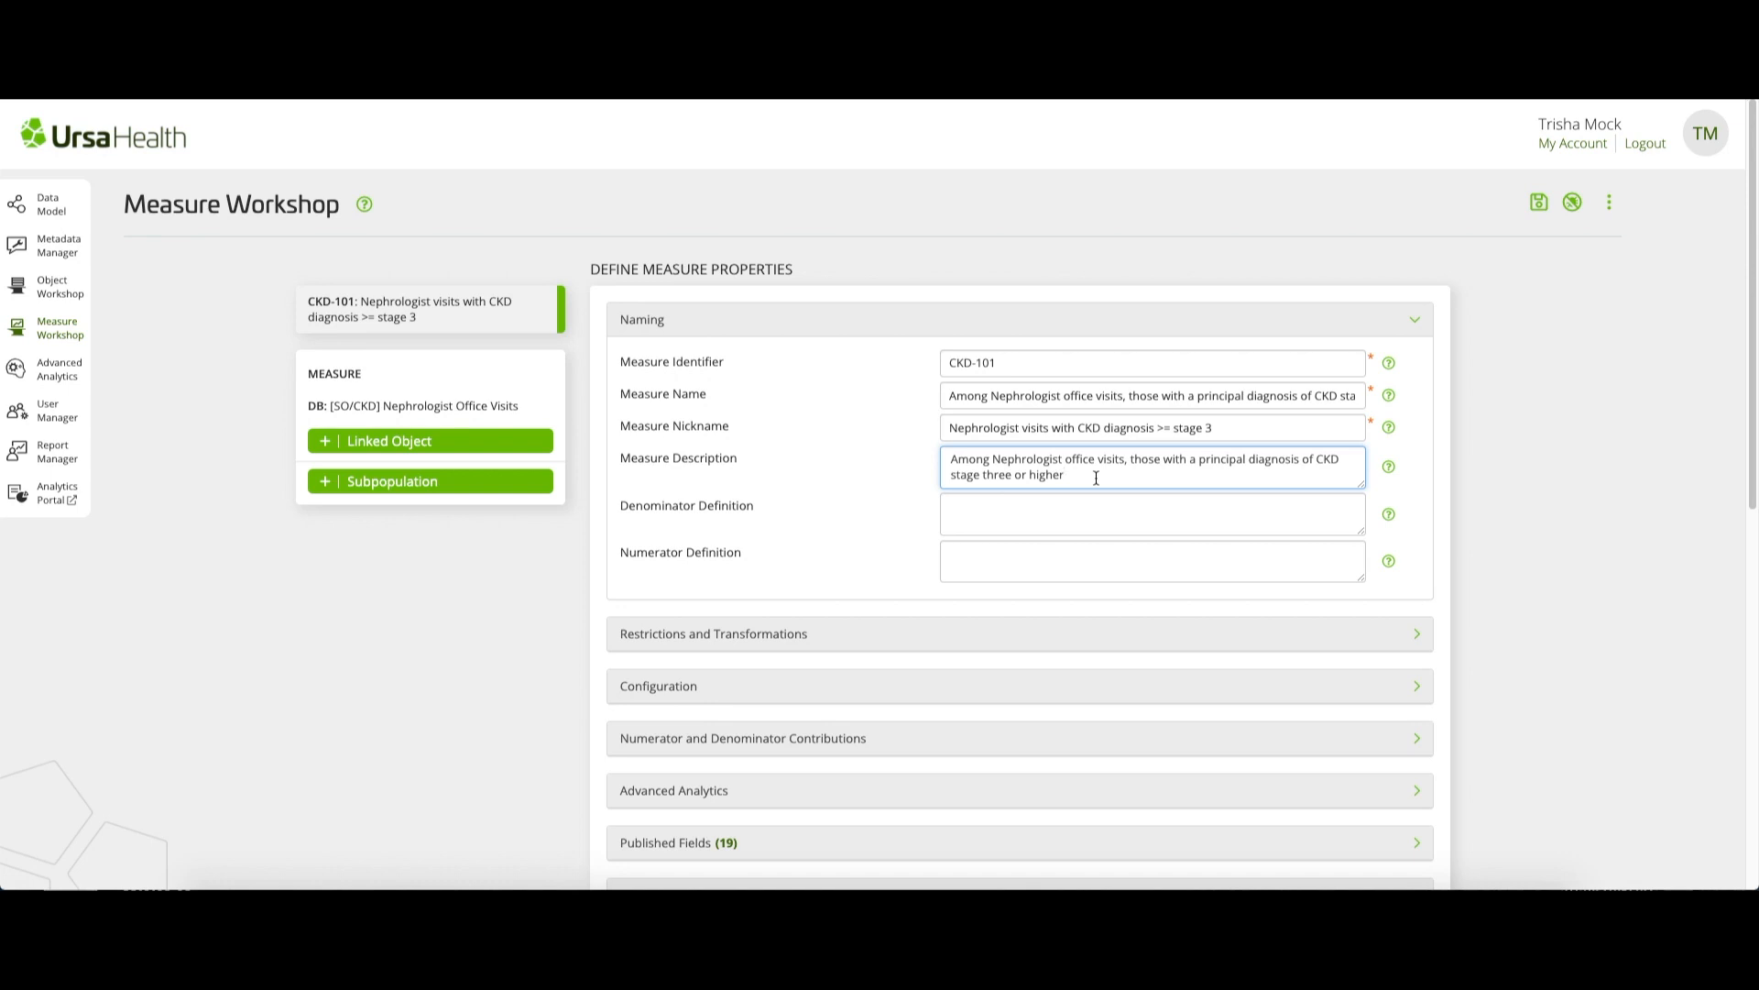
{"action": "left_click", "coordinate": [855, 322]}
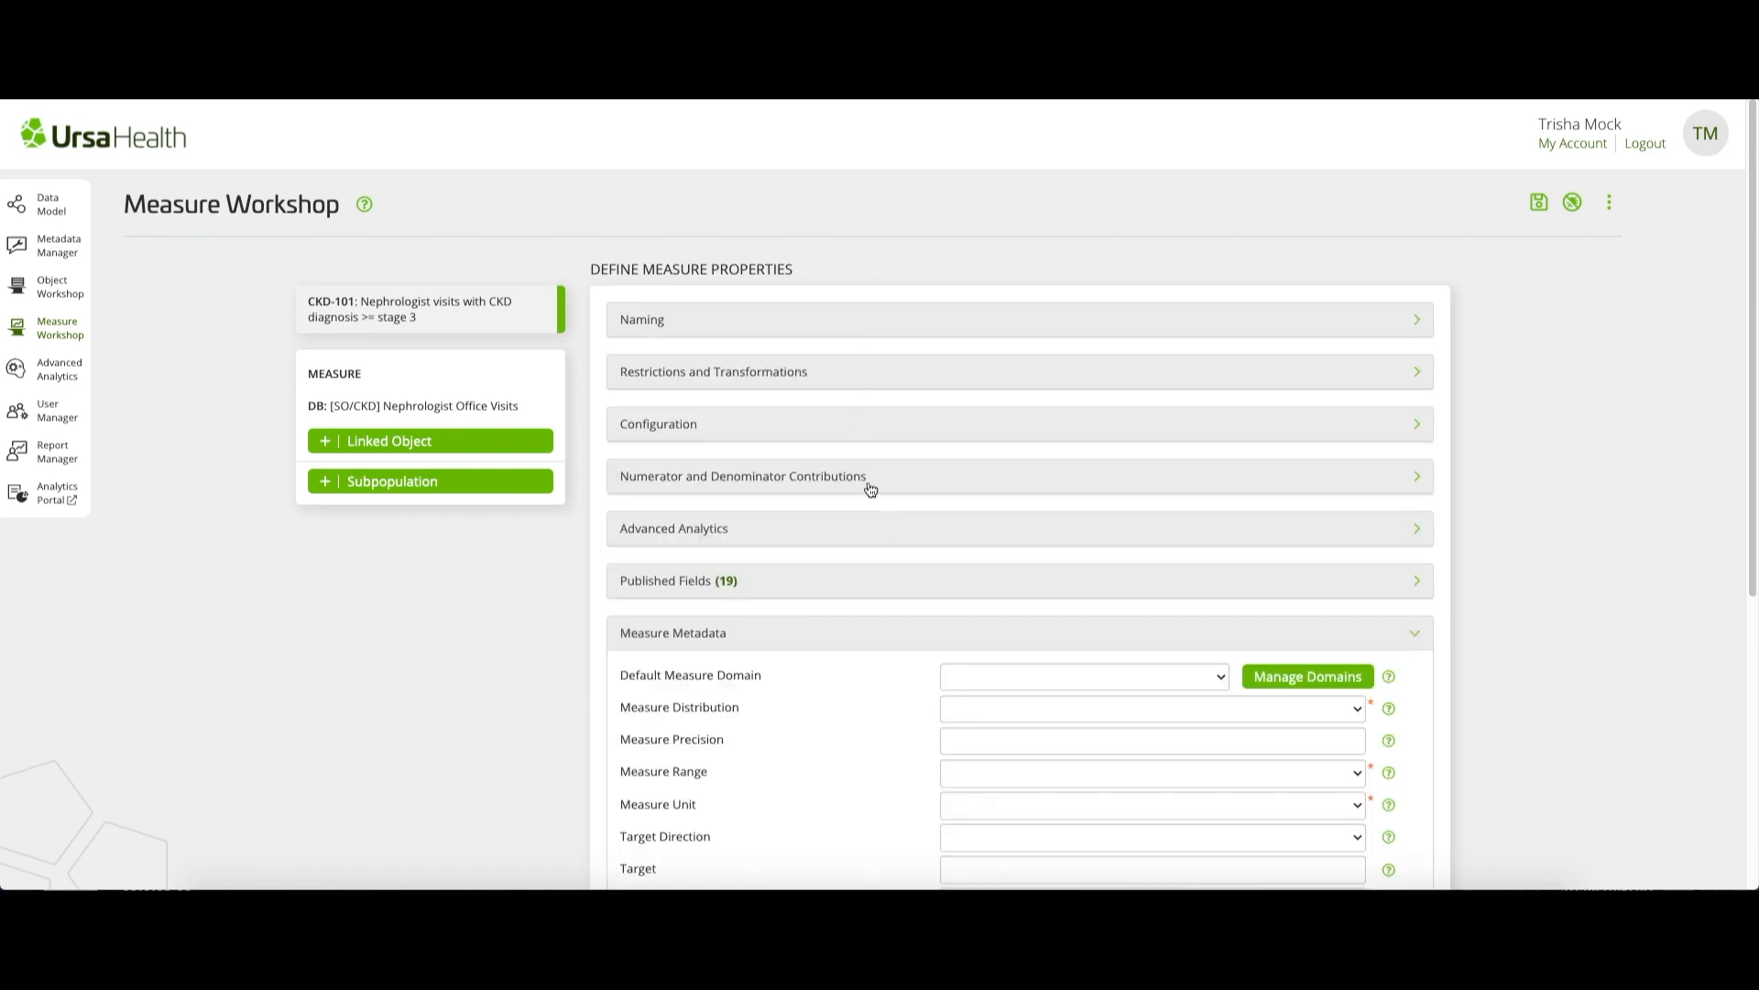
- Add a Case Is Null numerator contribution that tests the field DB.Is Principal Diagnosis CKD Stage 3, 4 or 5
{"action": "left_click", "coordinate": [869, 487]}
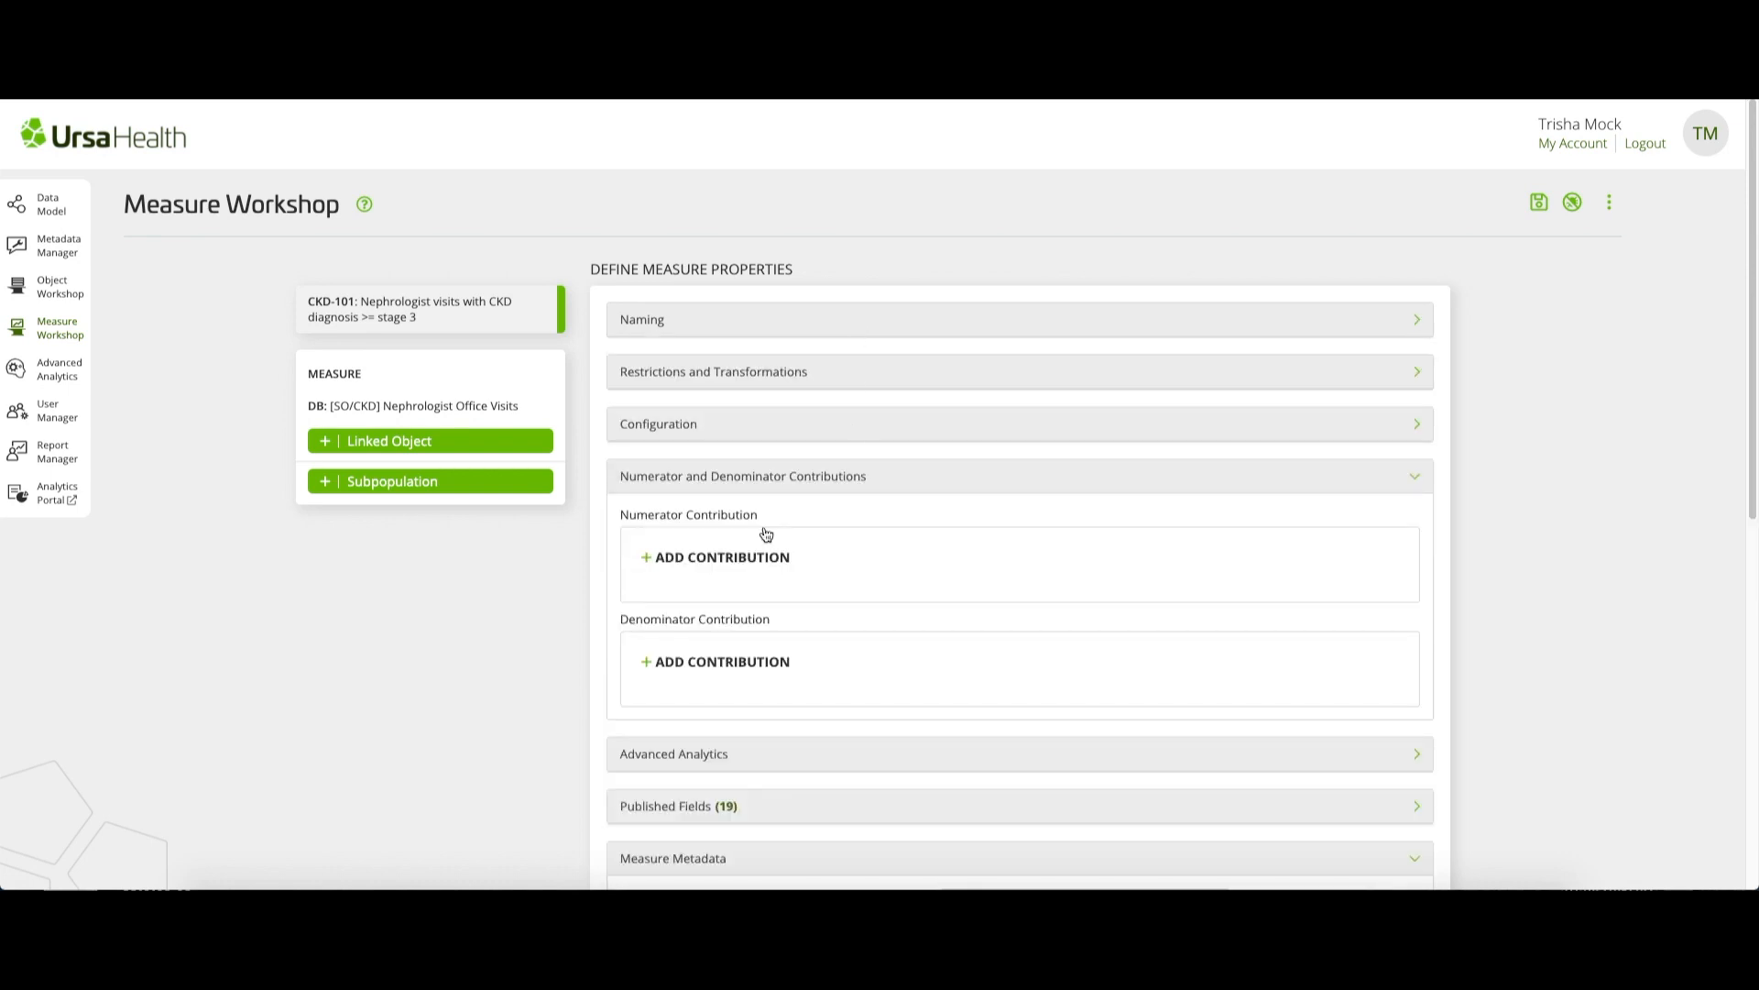
{"action": "left_click", "coordinate": [723, 557]}
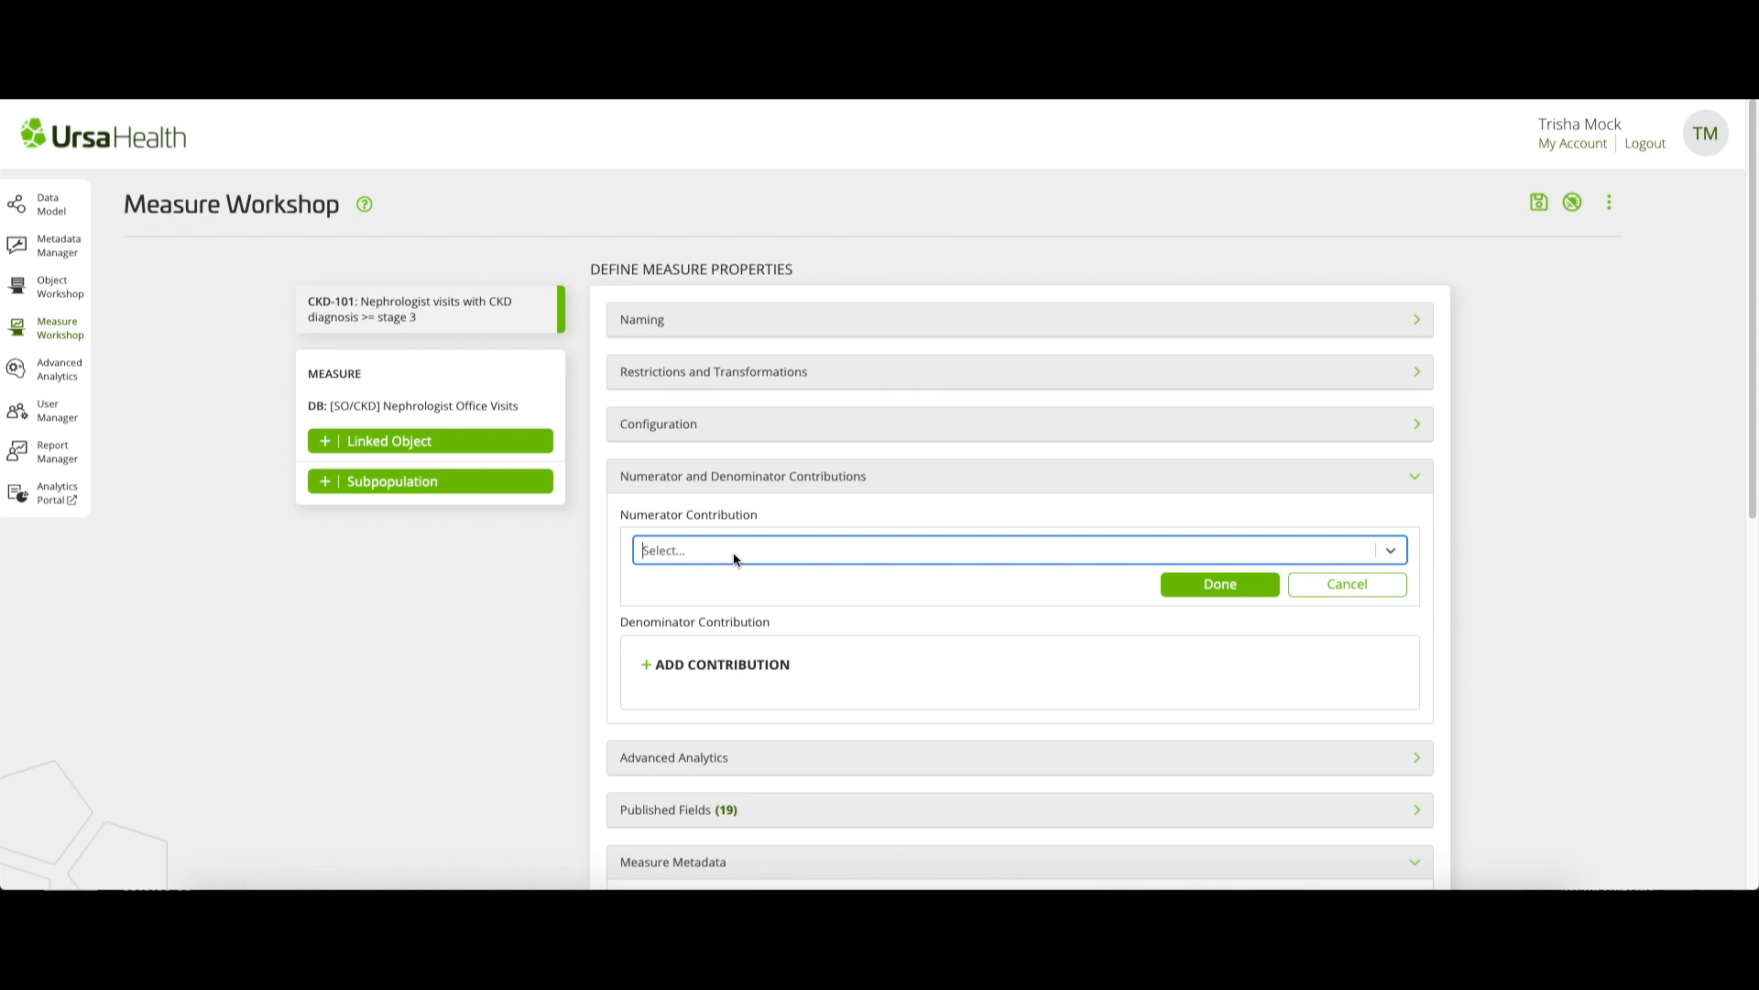
{"action": "type", "text": "case"}
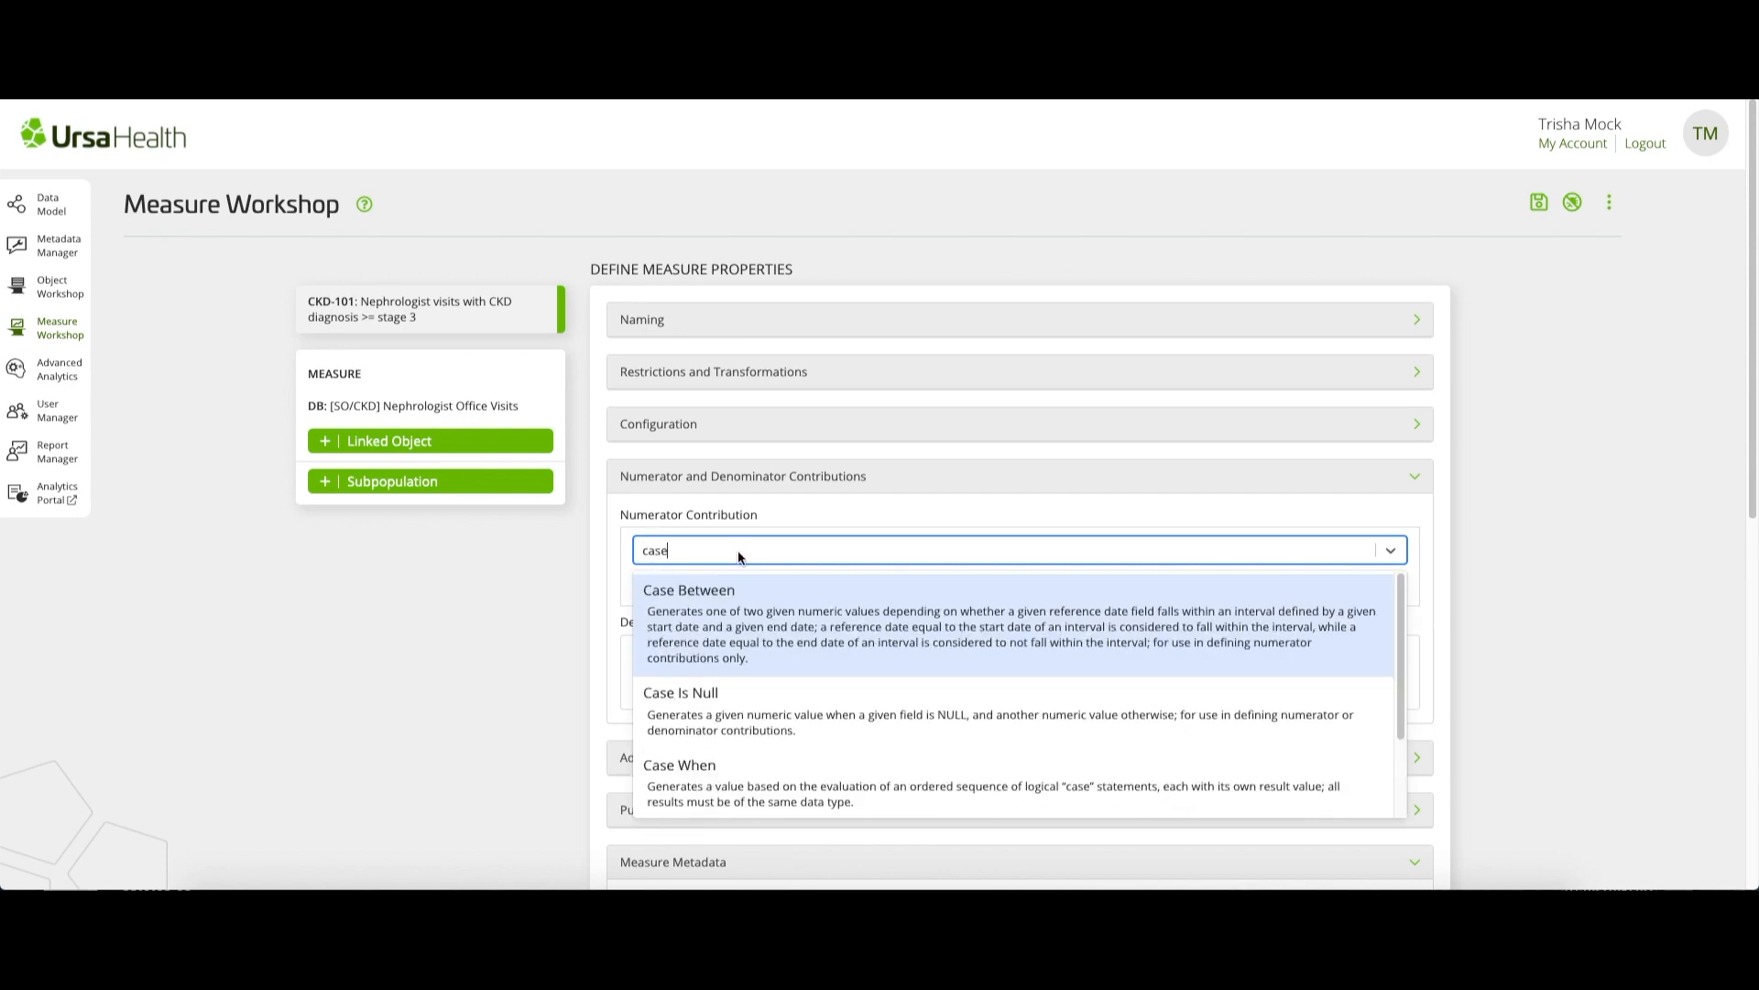
{"action": "type", "text": " is"}
{"action": "left_click", "coordinate": [788, 597]}
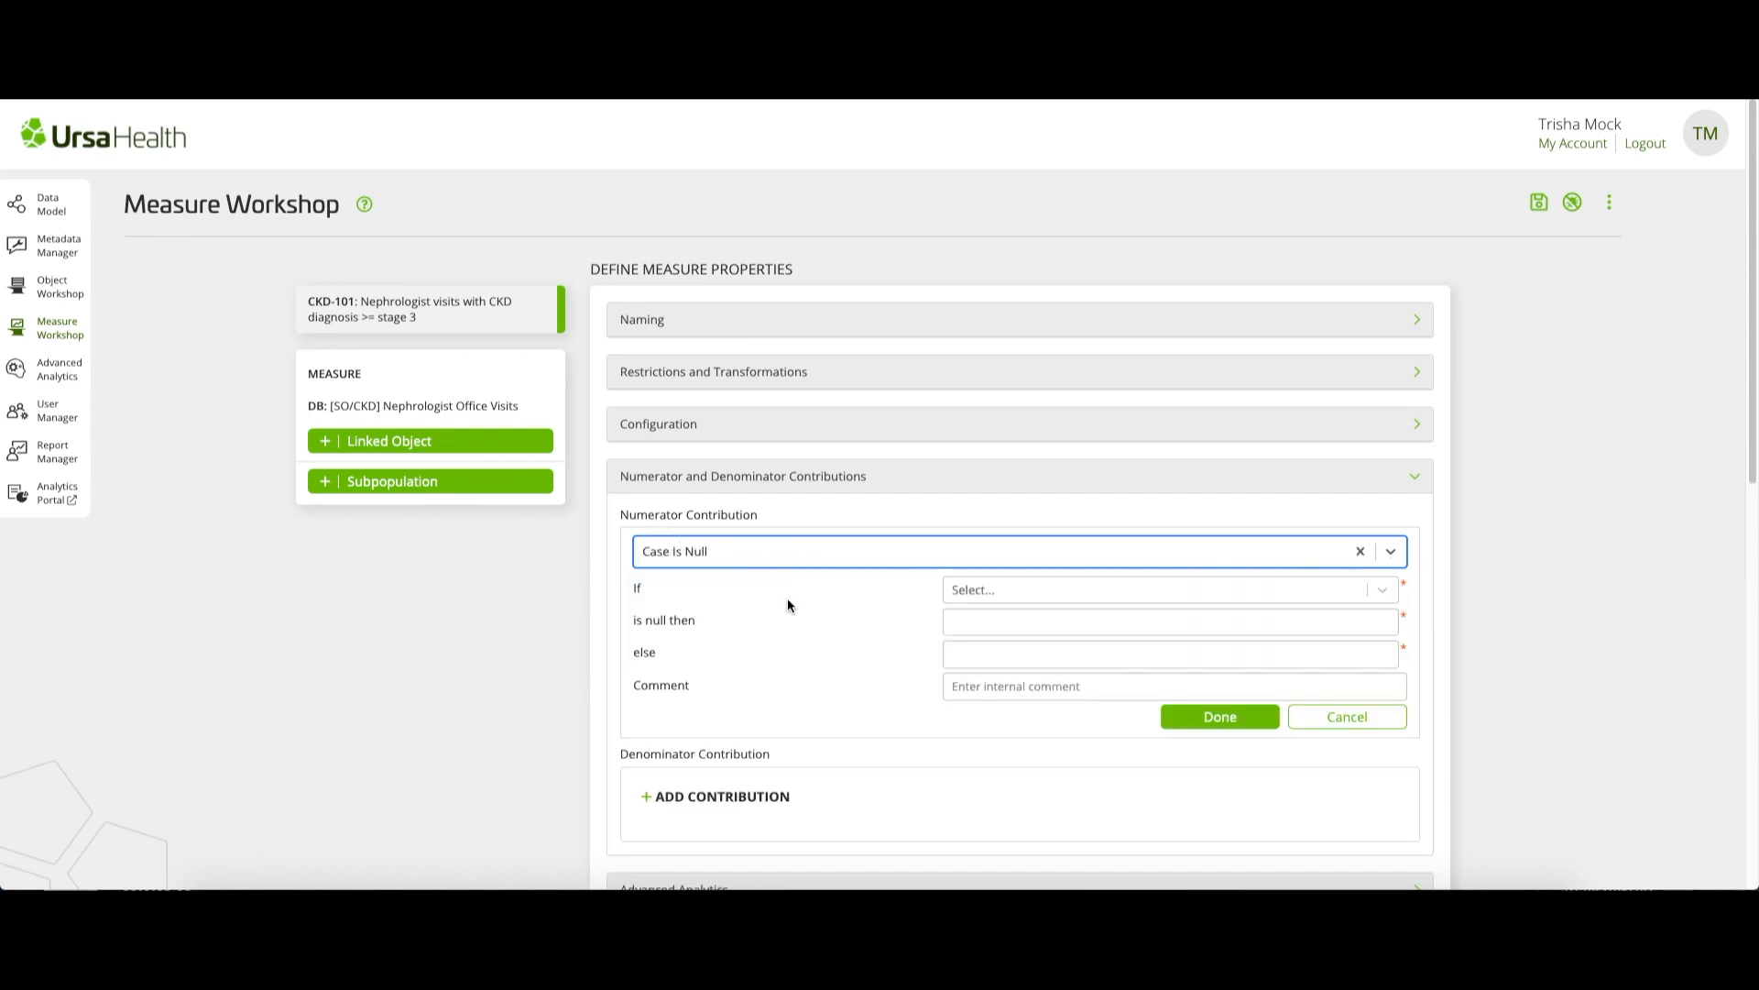
{"action": "left_click", "coordinate": [1014, 592]}
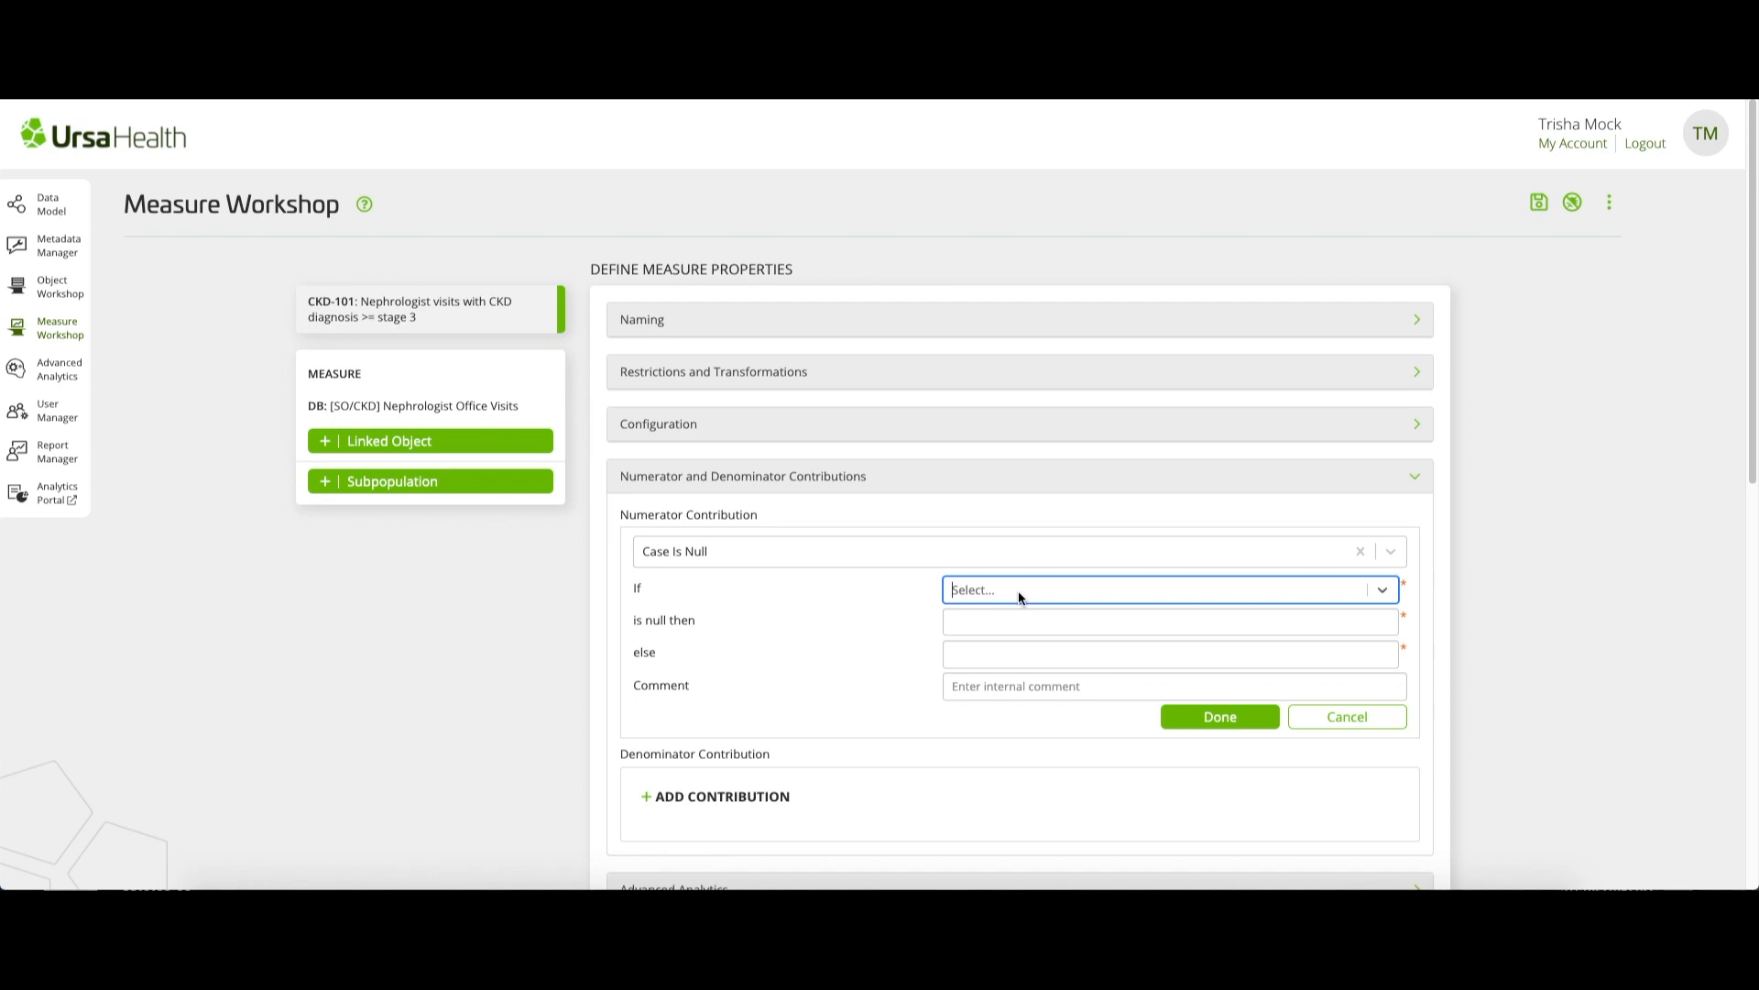
{"action": "type", "text": "is"}
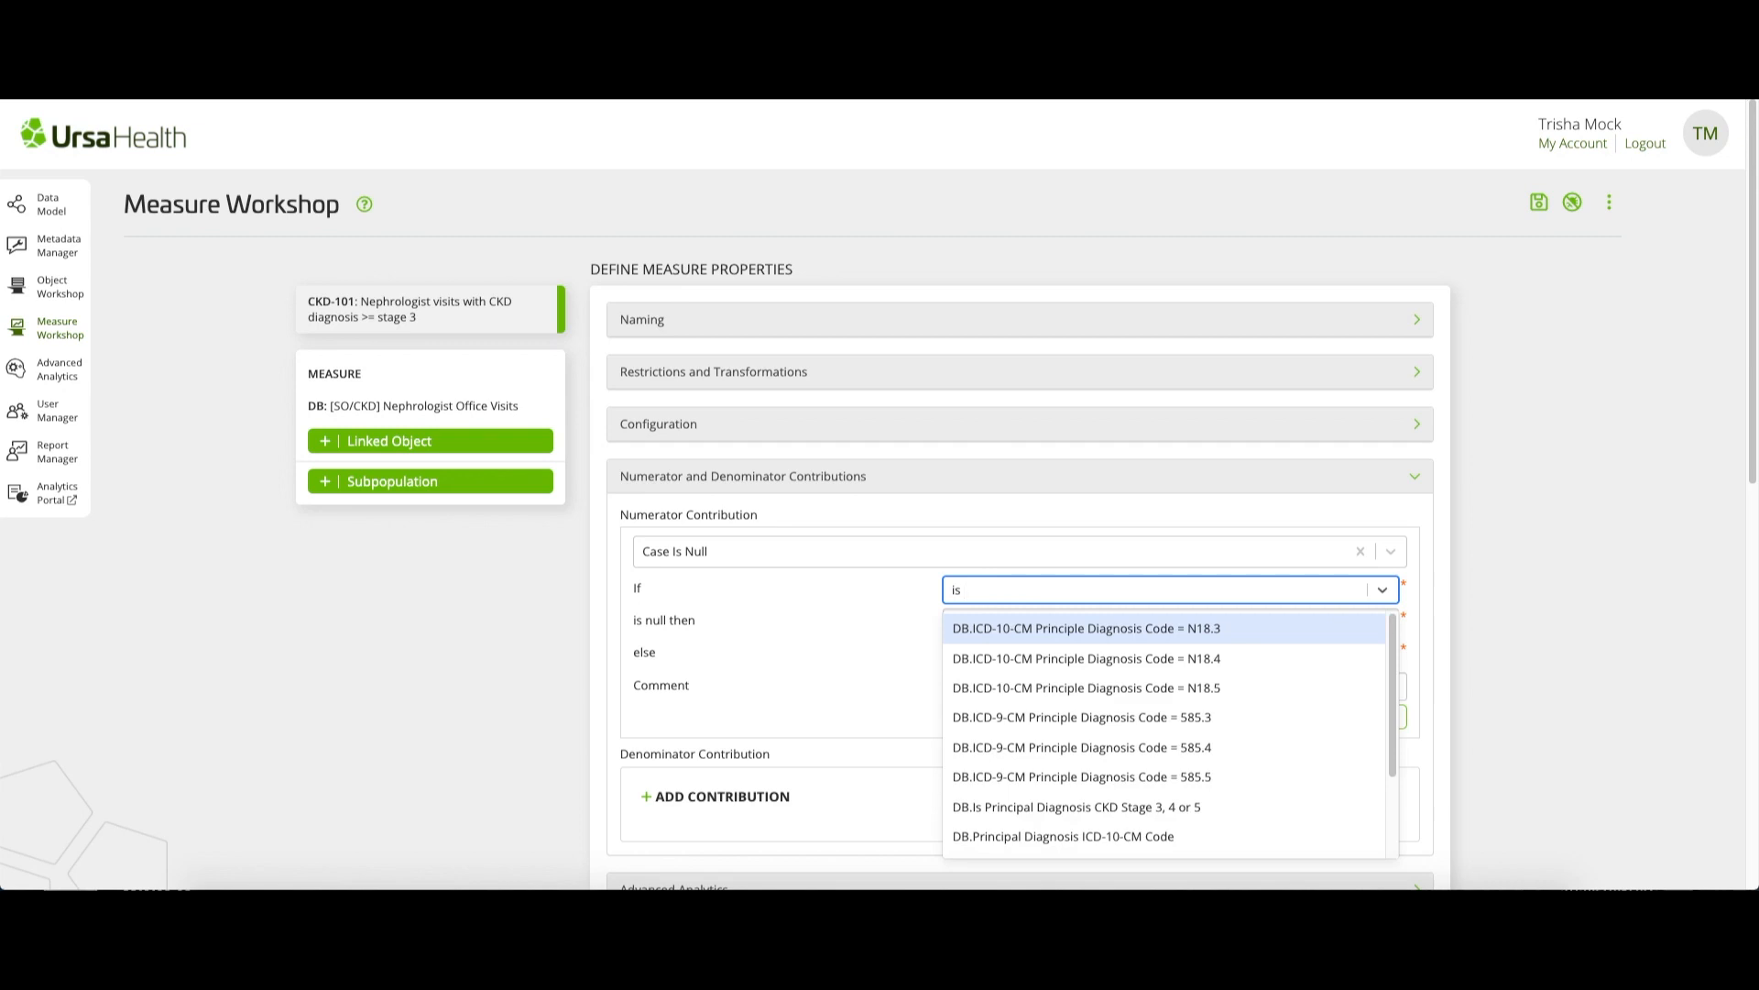
{"action": "type", "text": " prin"}
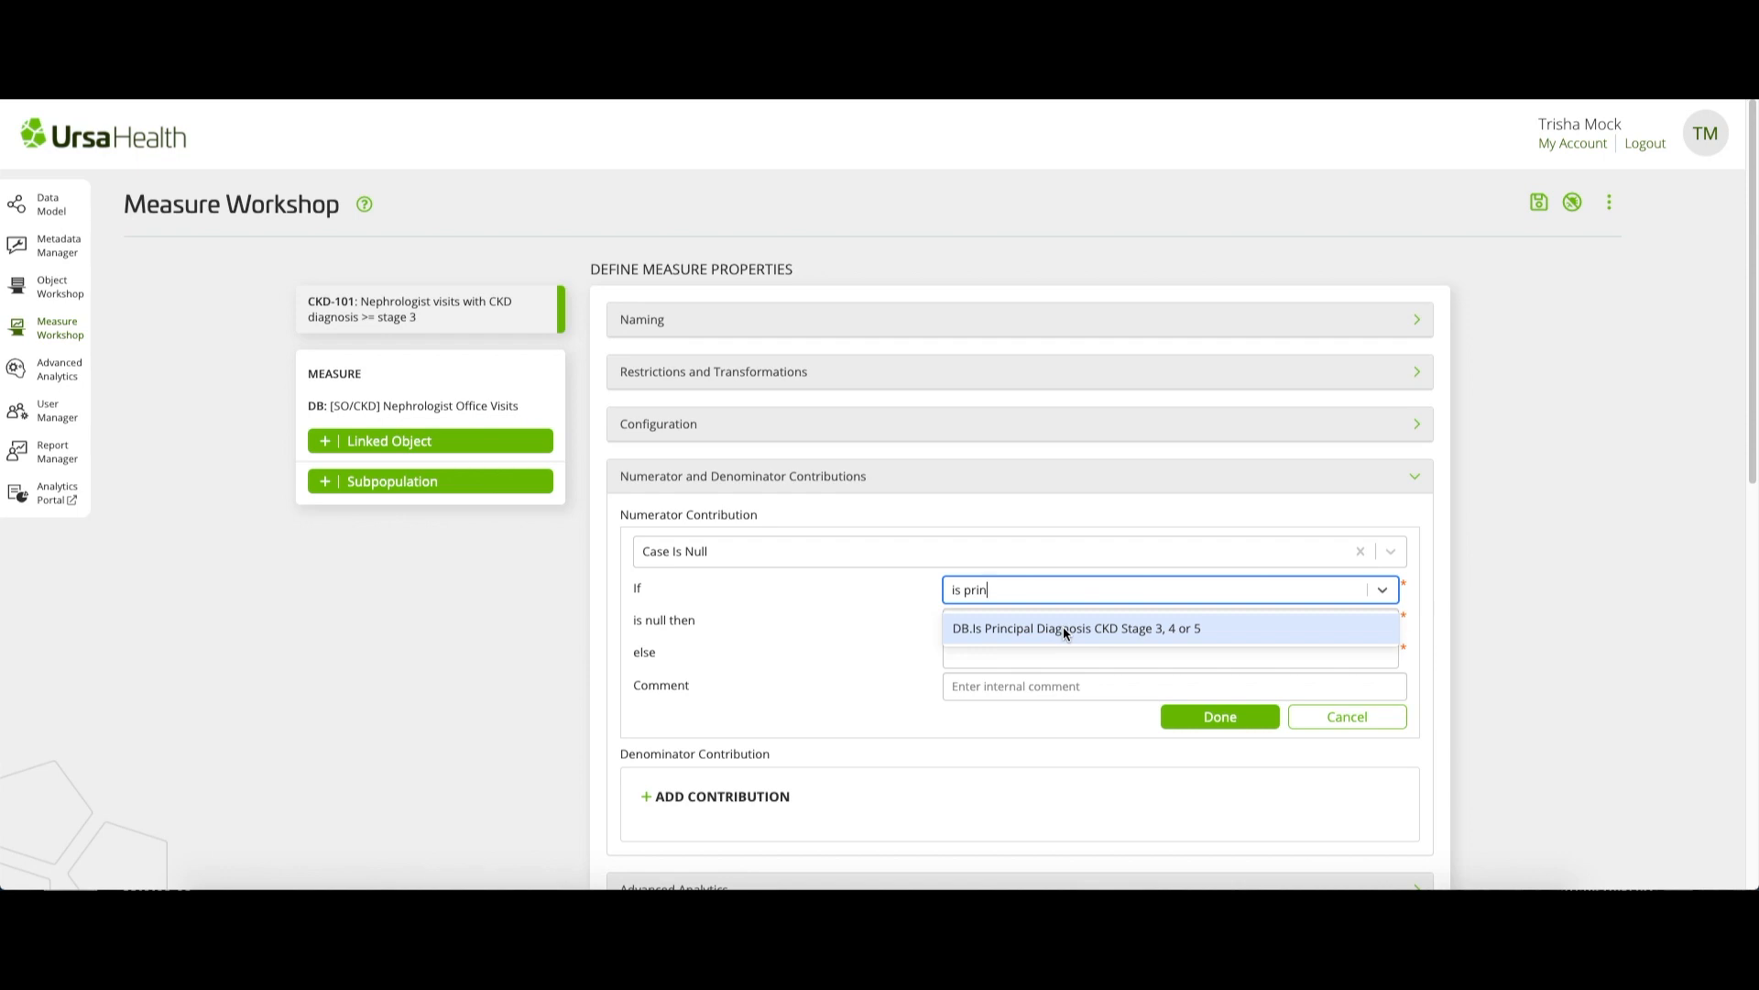
{"action": "left_click", "coordinate": [1065, 630]}
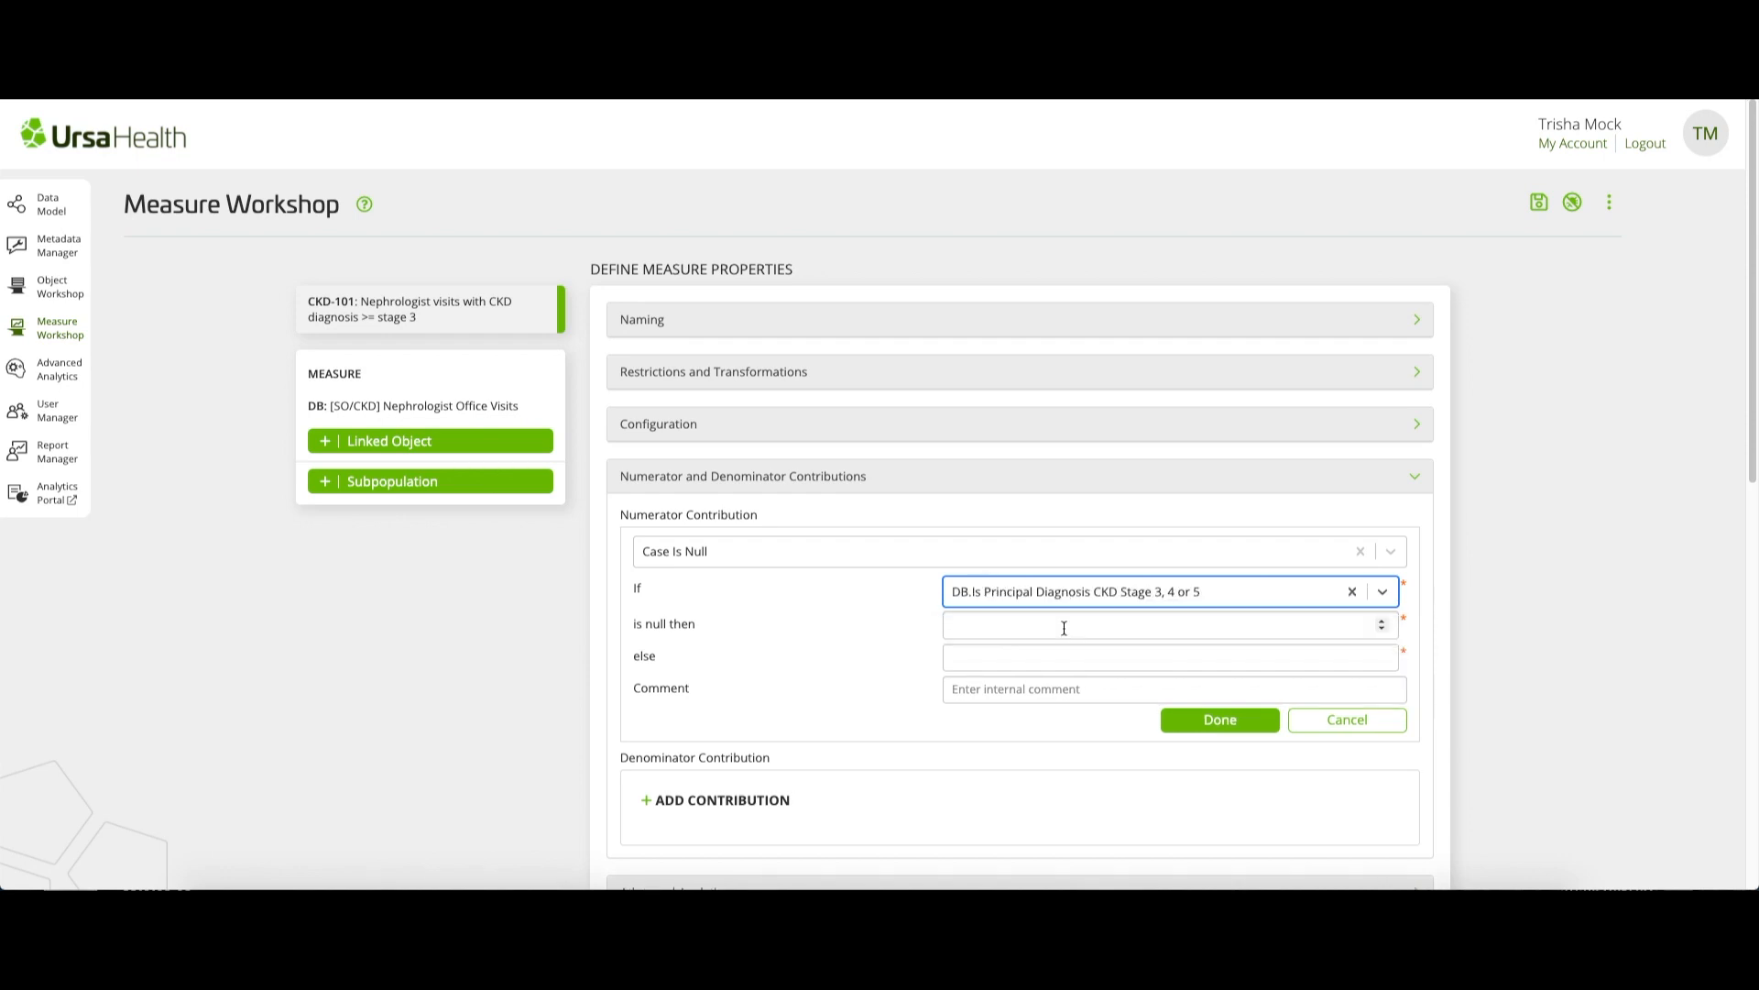
- Make the numerator contribution return 0 when the field is null and 1 otherwise, and finish it without a comment
{"action": "left_click", "coordinate": [1063, 628]}
{"action": "type", "text": "0"}
{"action": "key", "text": "Tab"}
{"action": "type", "text": "1"}
{"action": "key", "text": "Tab"}
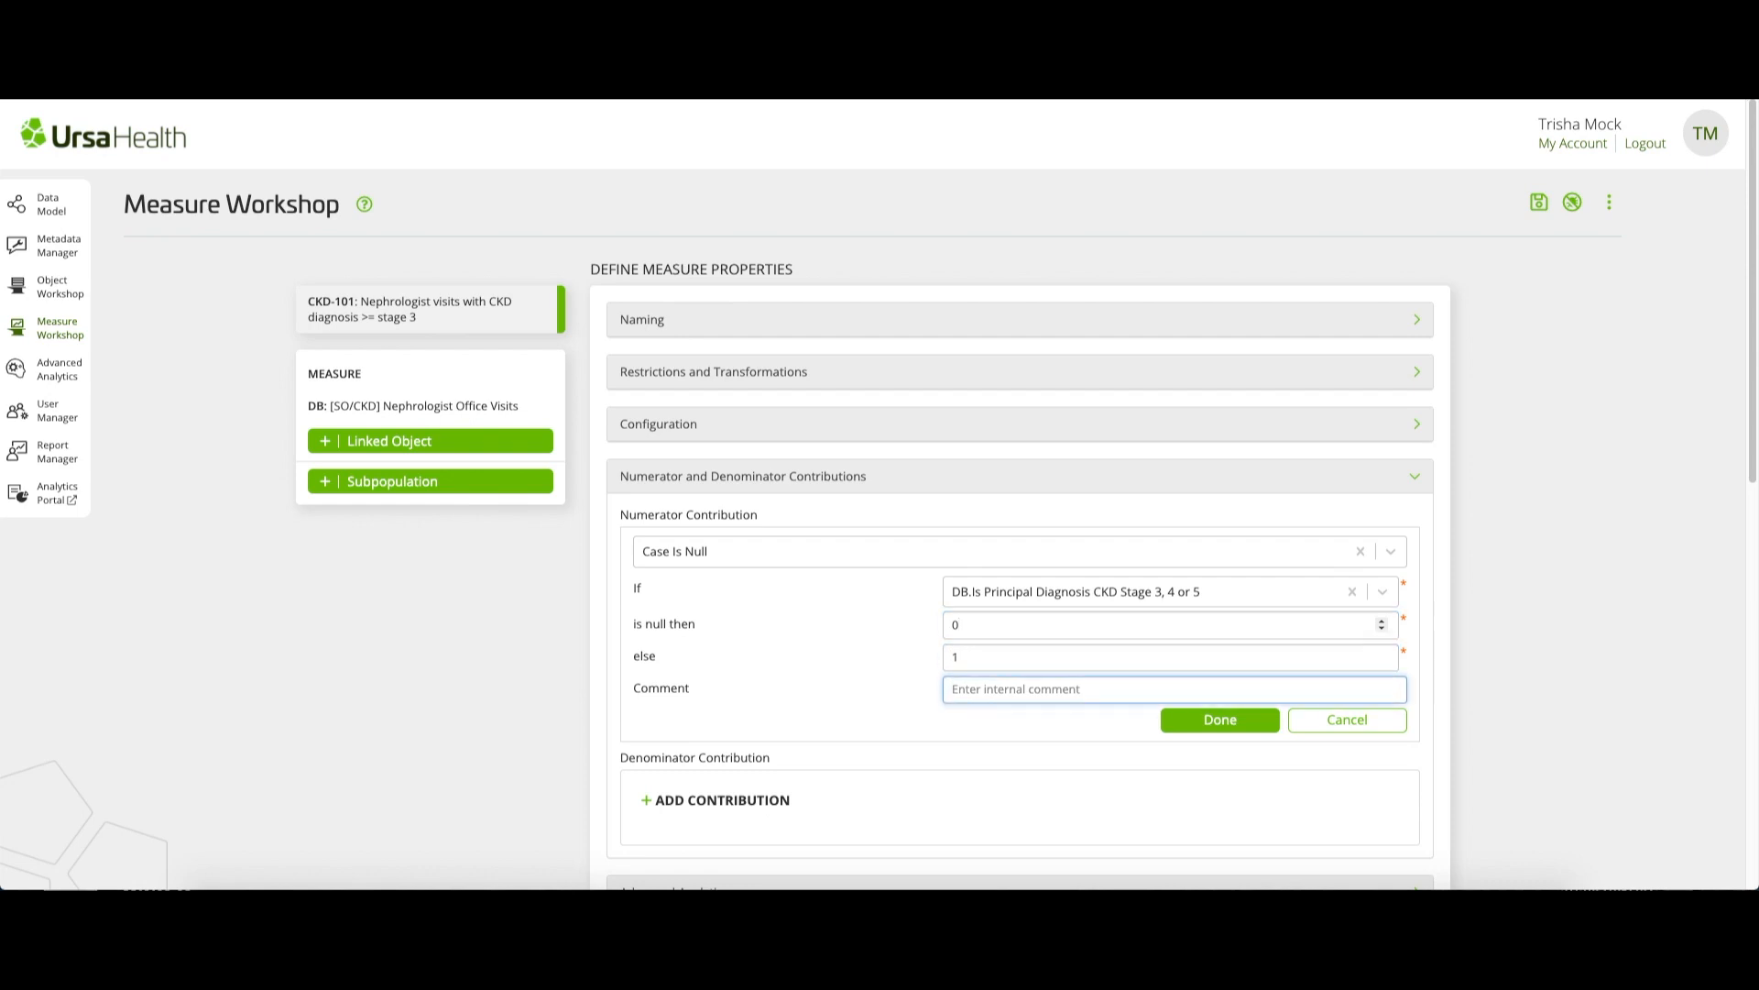
{"action": "key", "text": "Tab"}
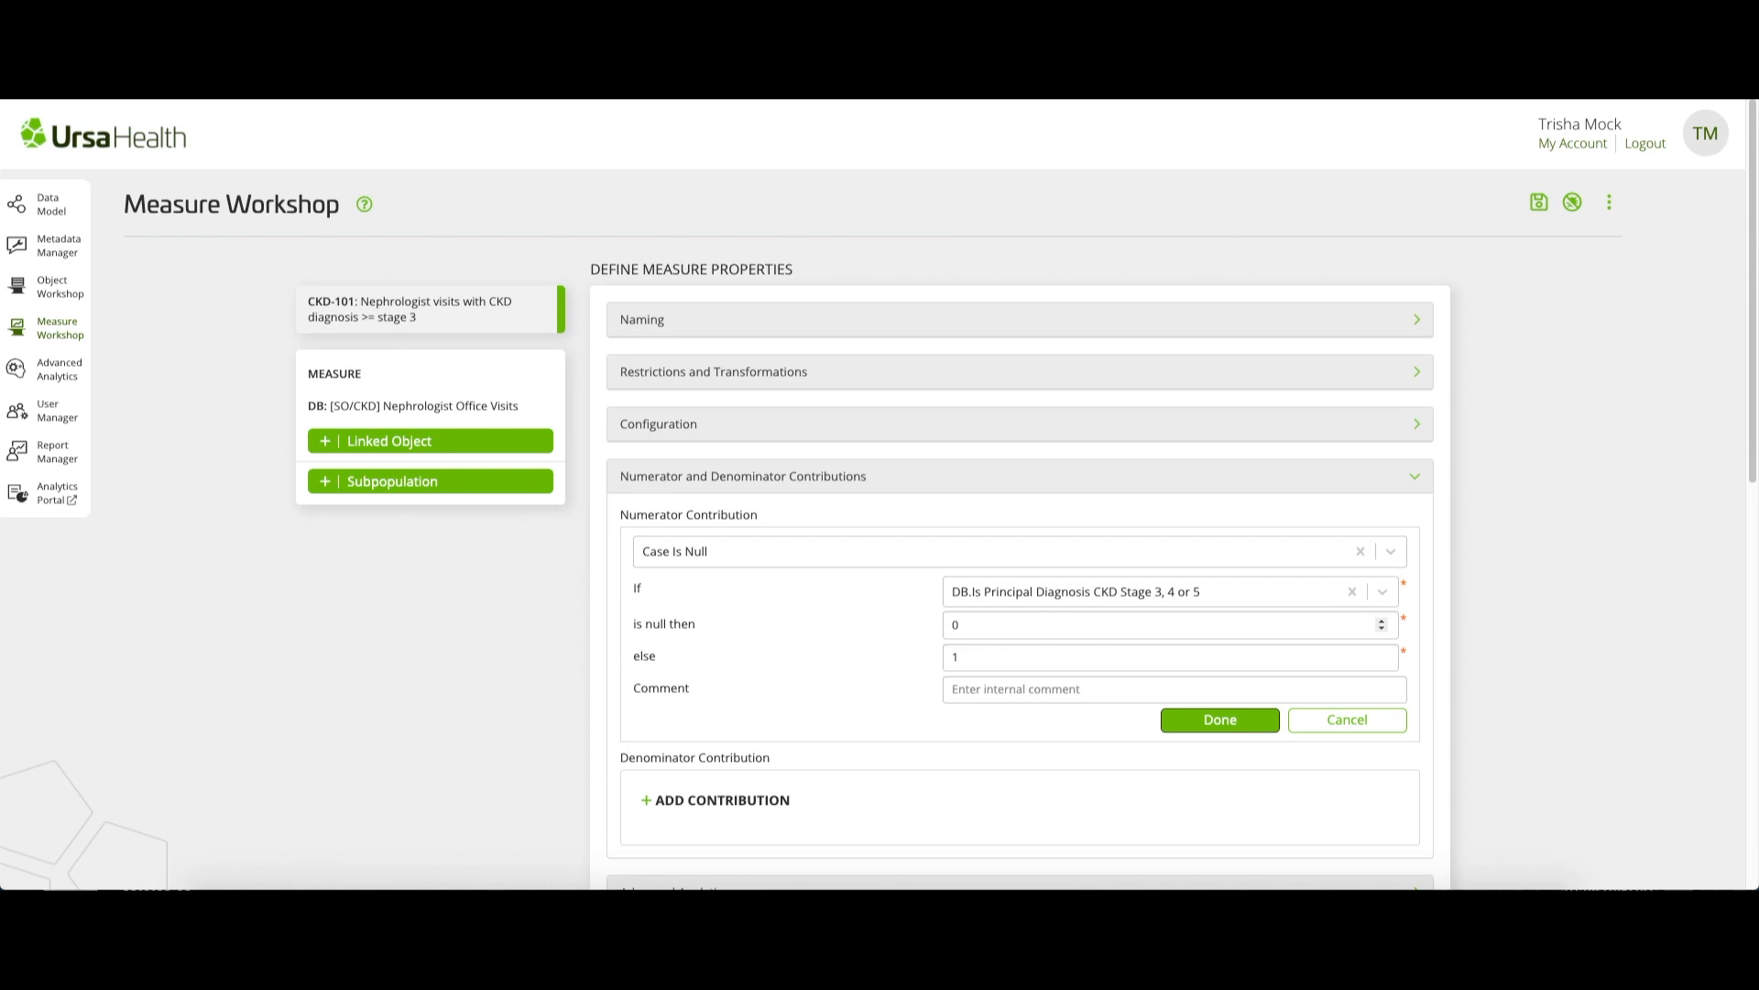
{"action": "left_click", "coordinate": [1220, 722]}
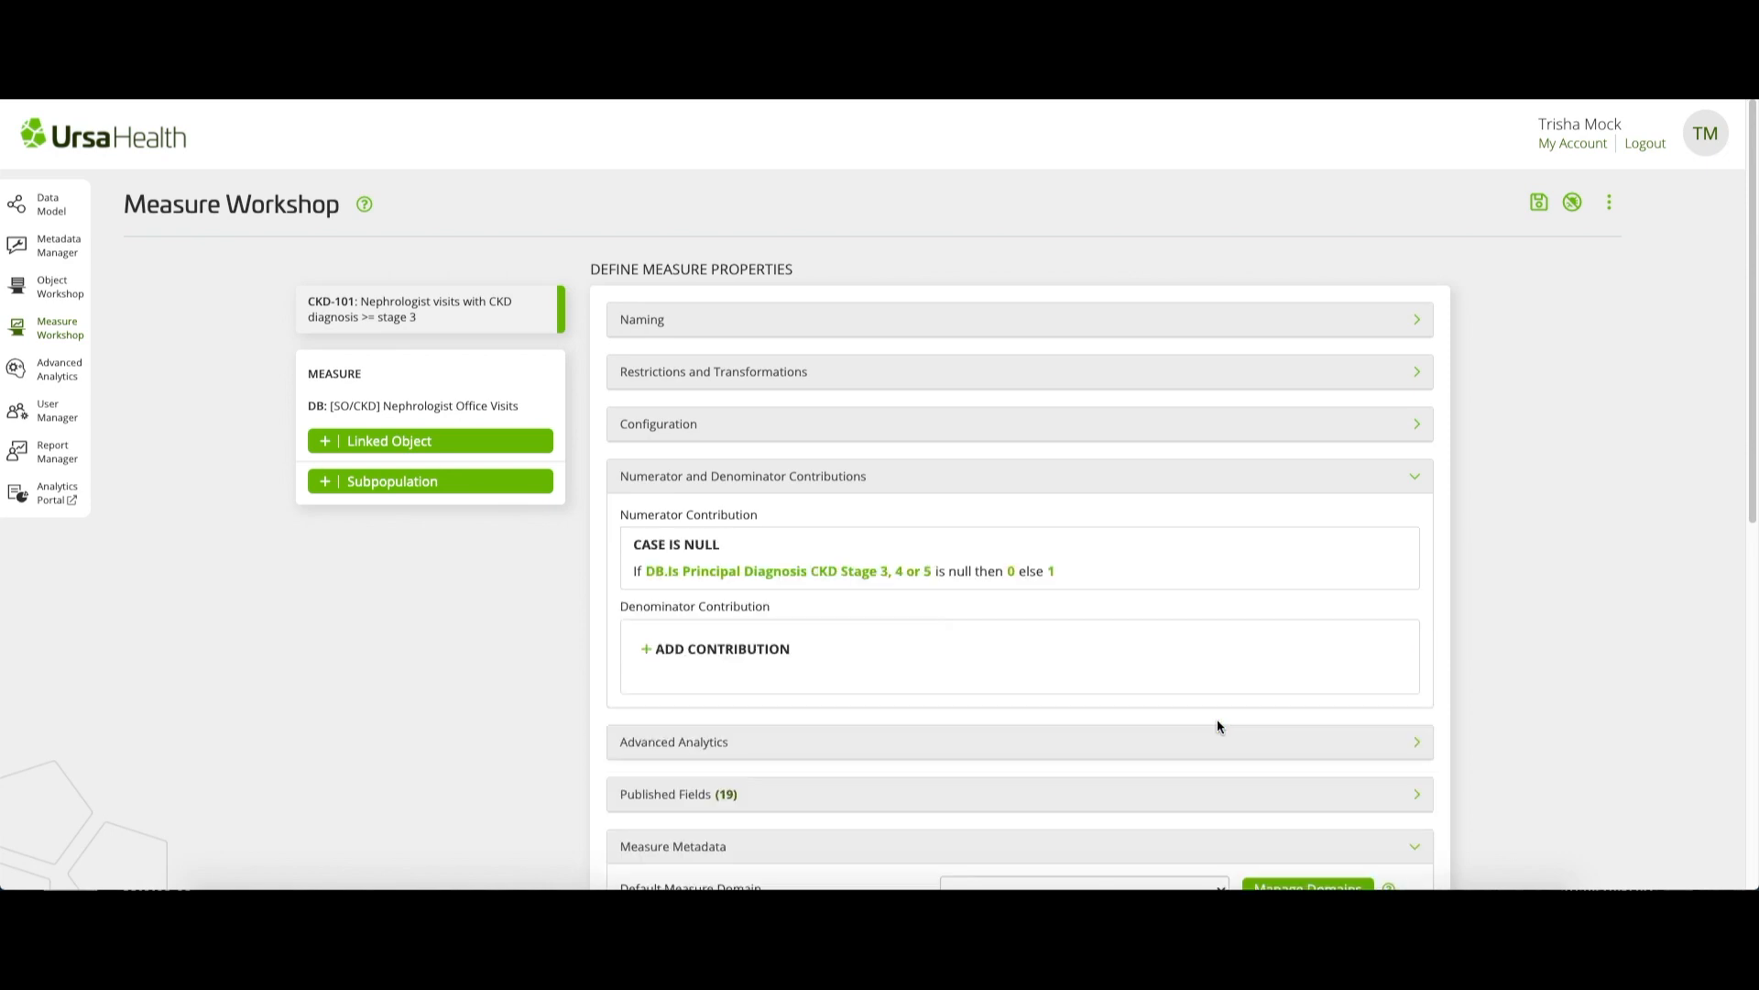
- Add a One Per Case denominator contribution without a comment and close the contributions section
{"action": "left_click", "coordinate": [953, 658]}
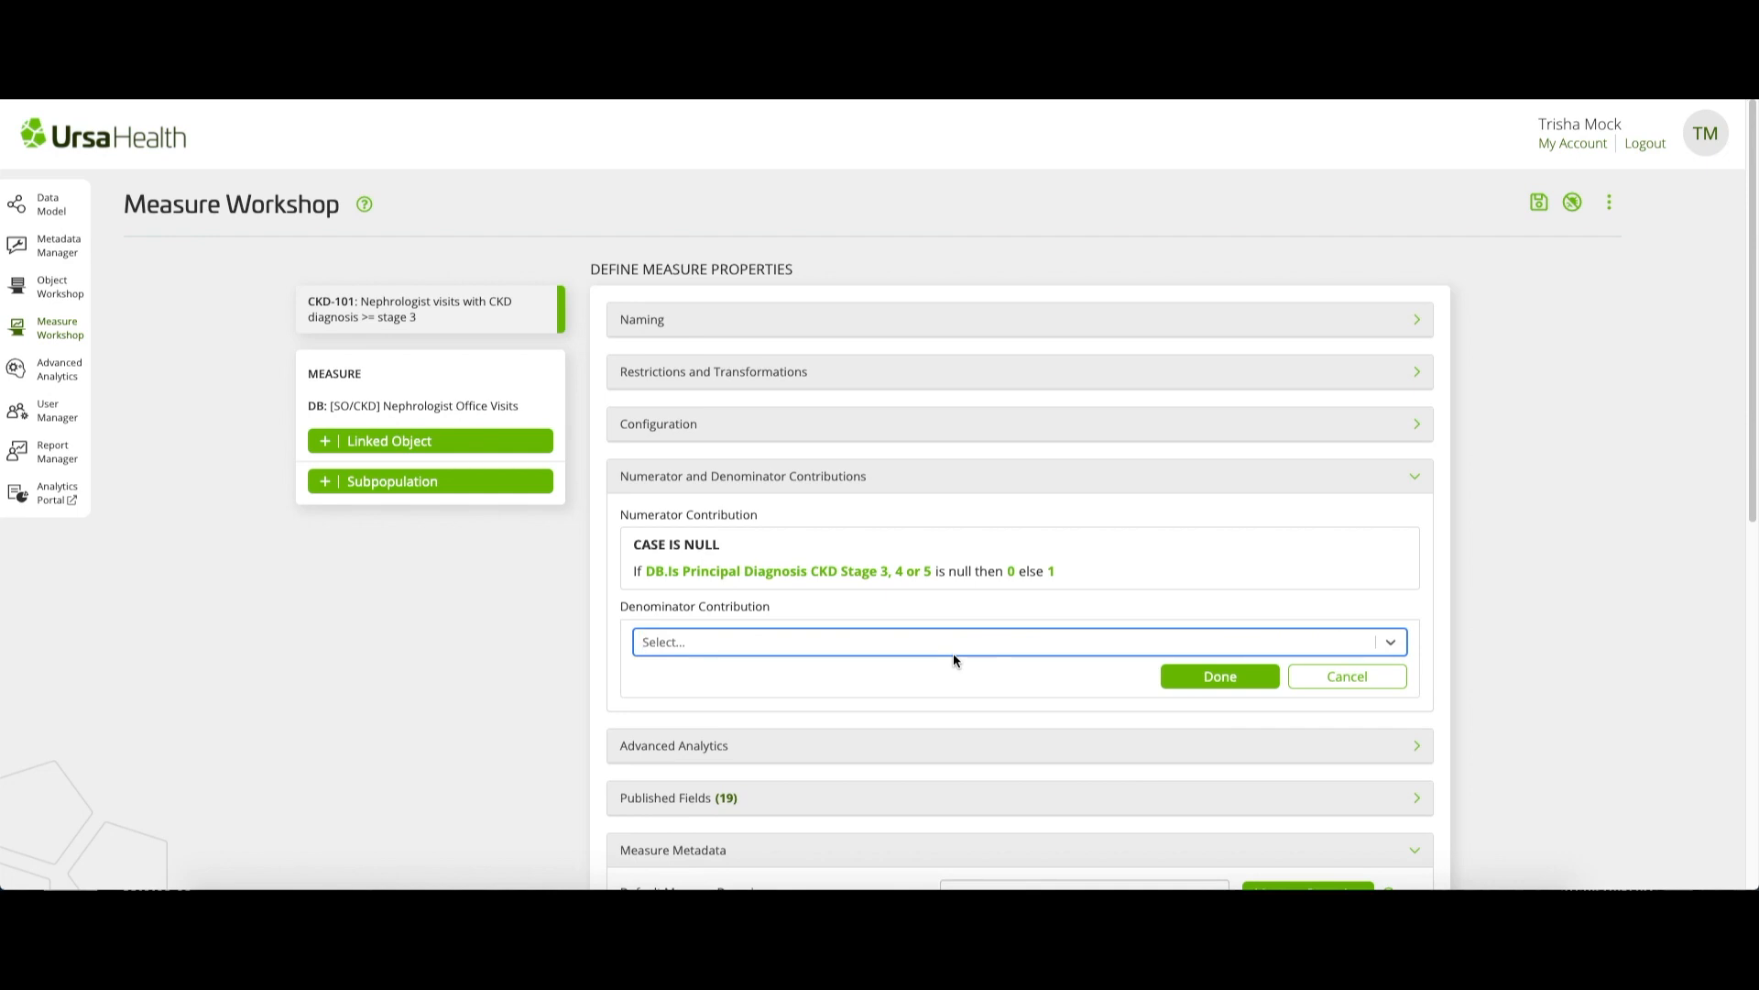
{"action": "type", "text": "one per"}
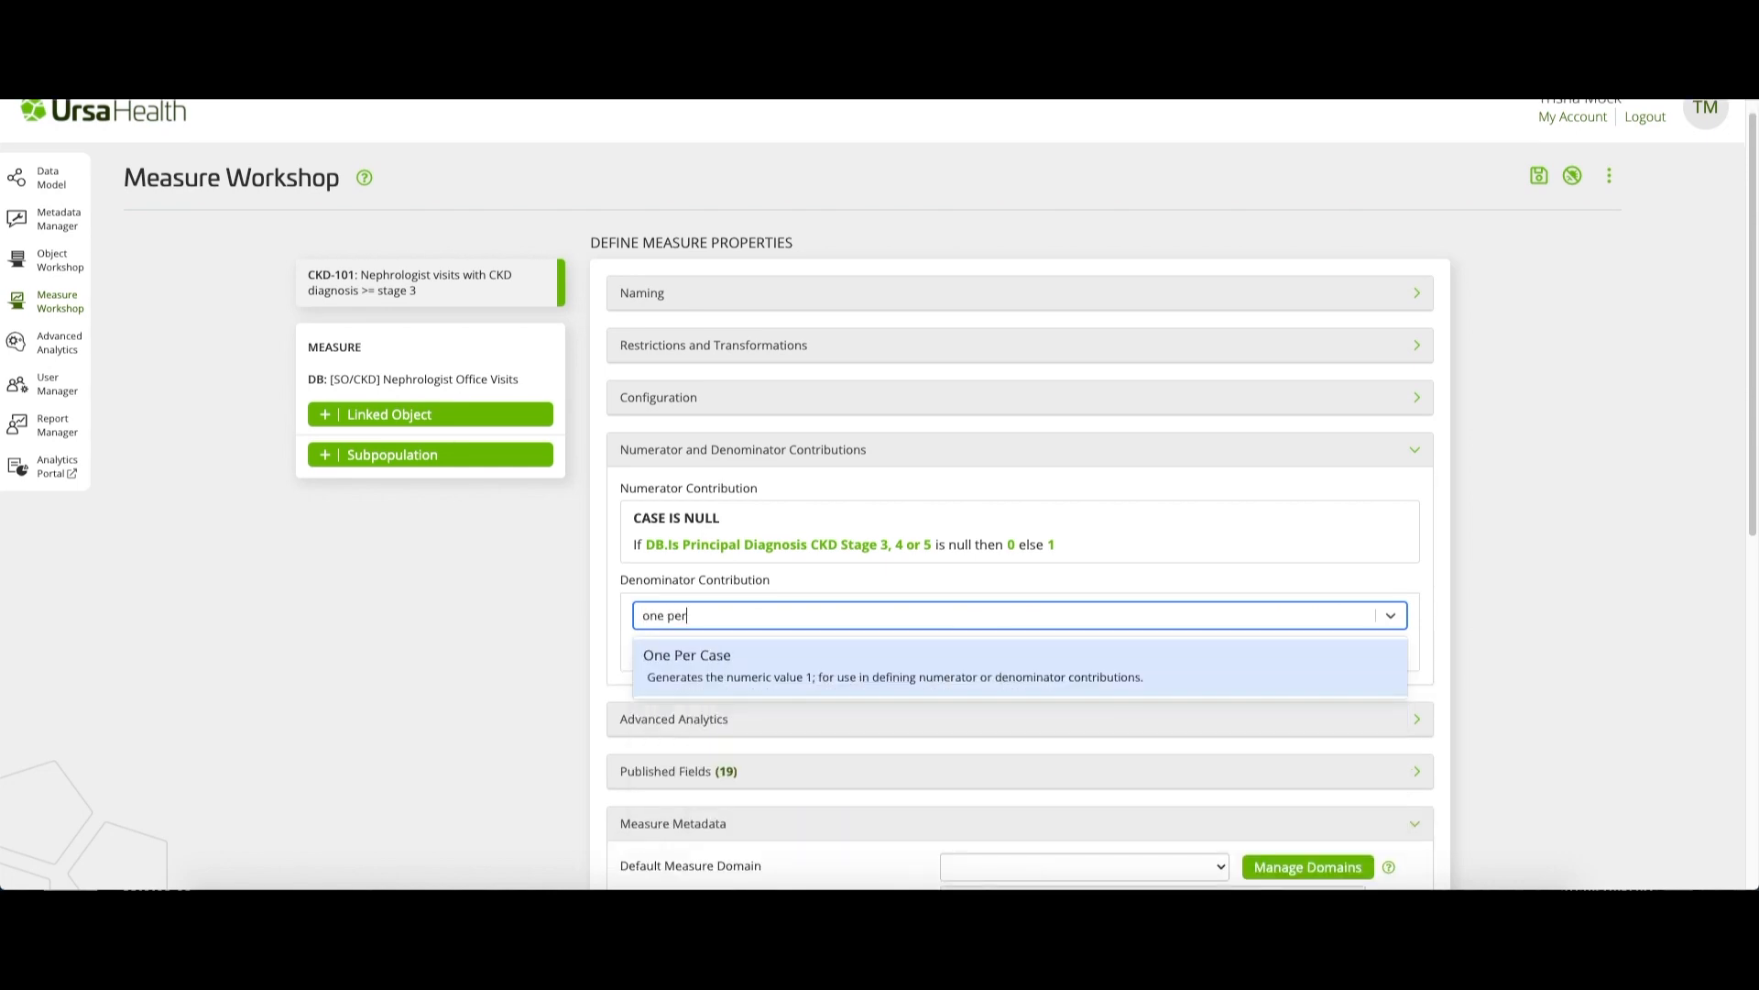
{"action": "left_click", "coordinate": [935, 673]}
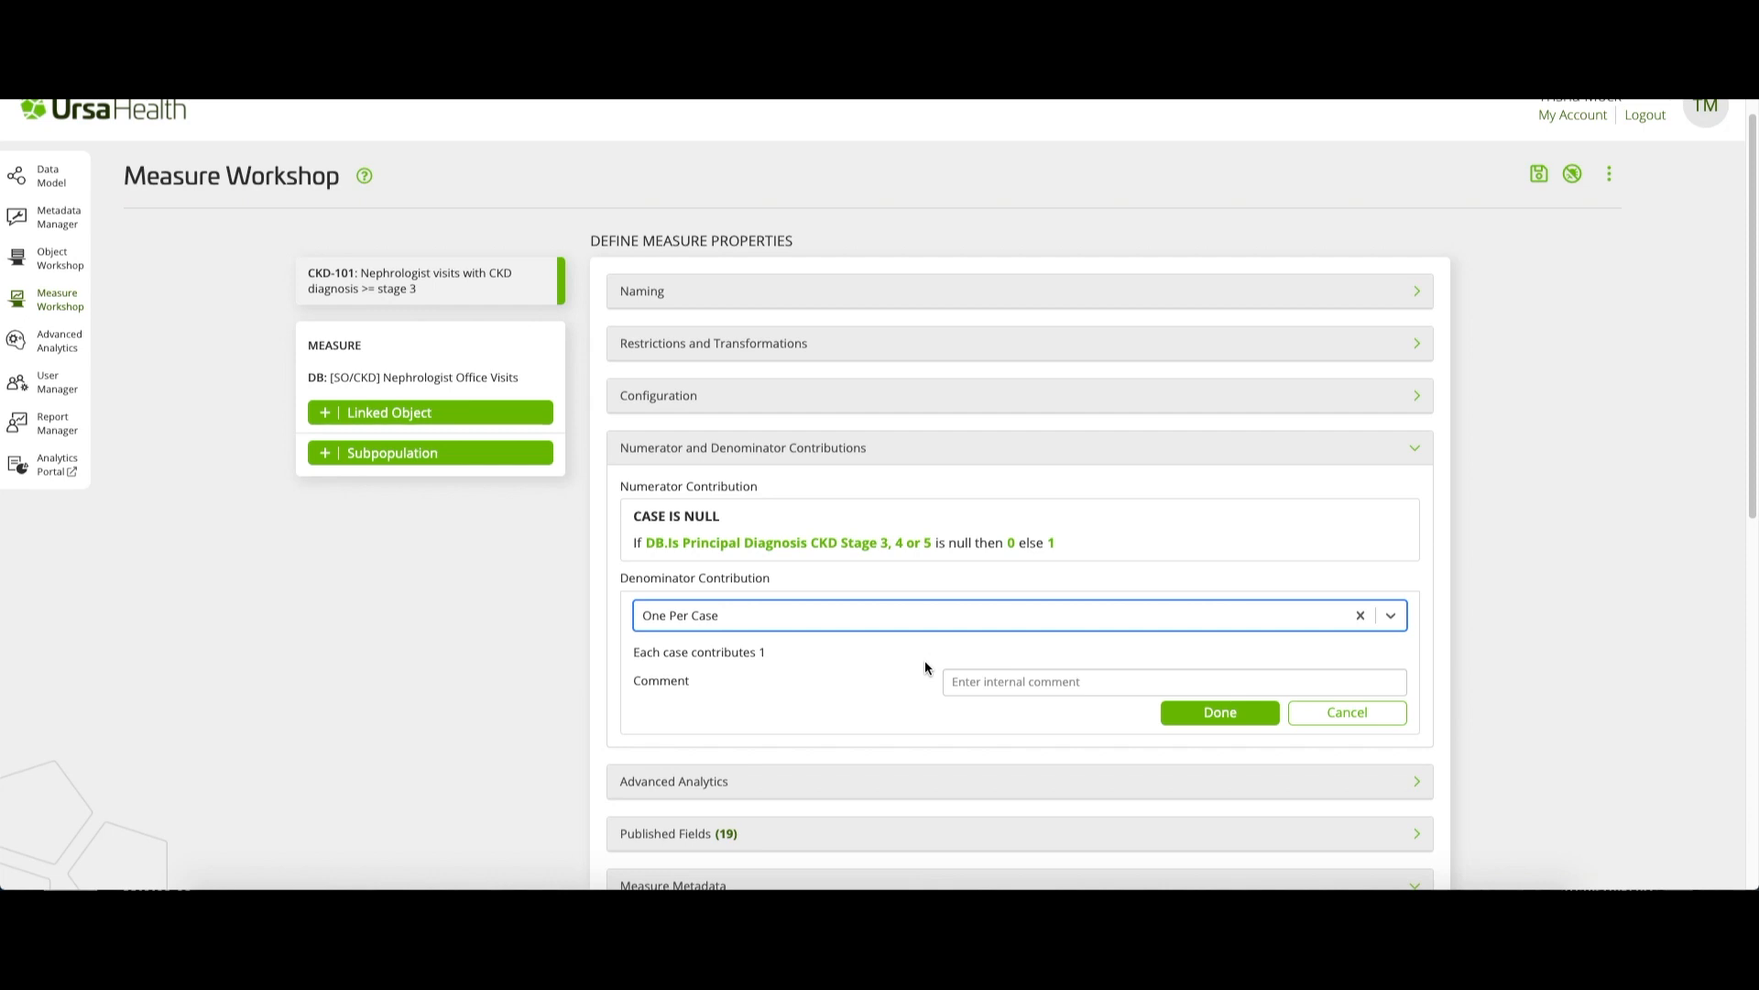
{"action": "left_click", "coordinate": [1190, 714]}
{"action": "left_click", "coordinate": [982, 449]}
- In the measure metadata, set the default measure domain to Process Measures and the measure distribution to Binomial
{"action": "scroll", "coordinate": [999, 430], "scroll_direction": "down", "scroll_amount": 3}
{"action": "left_click", "coordinate": [1014, 410]}
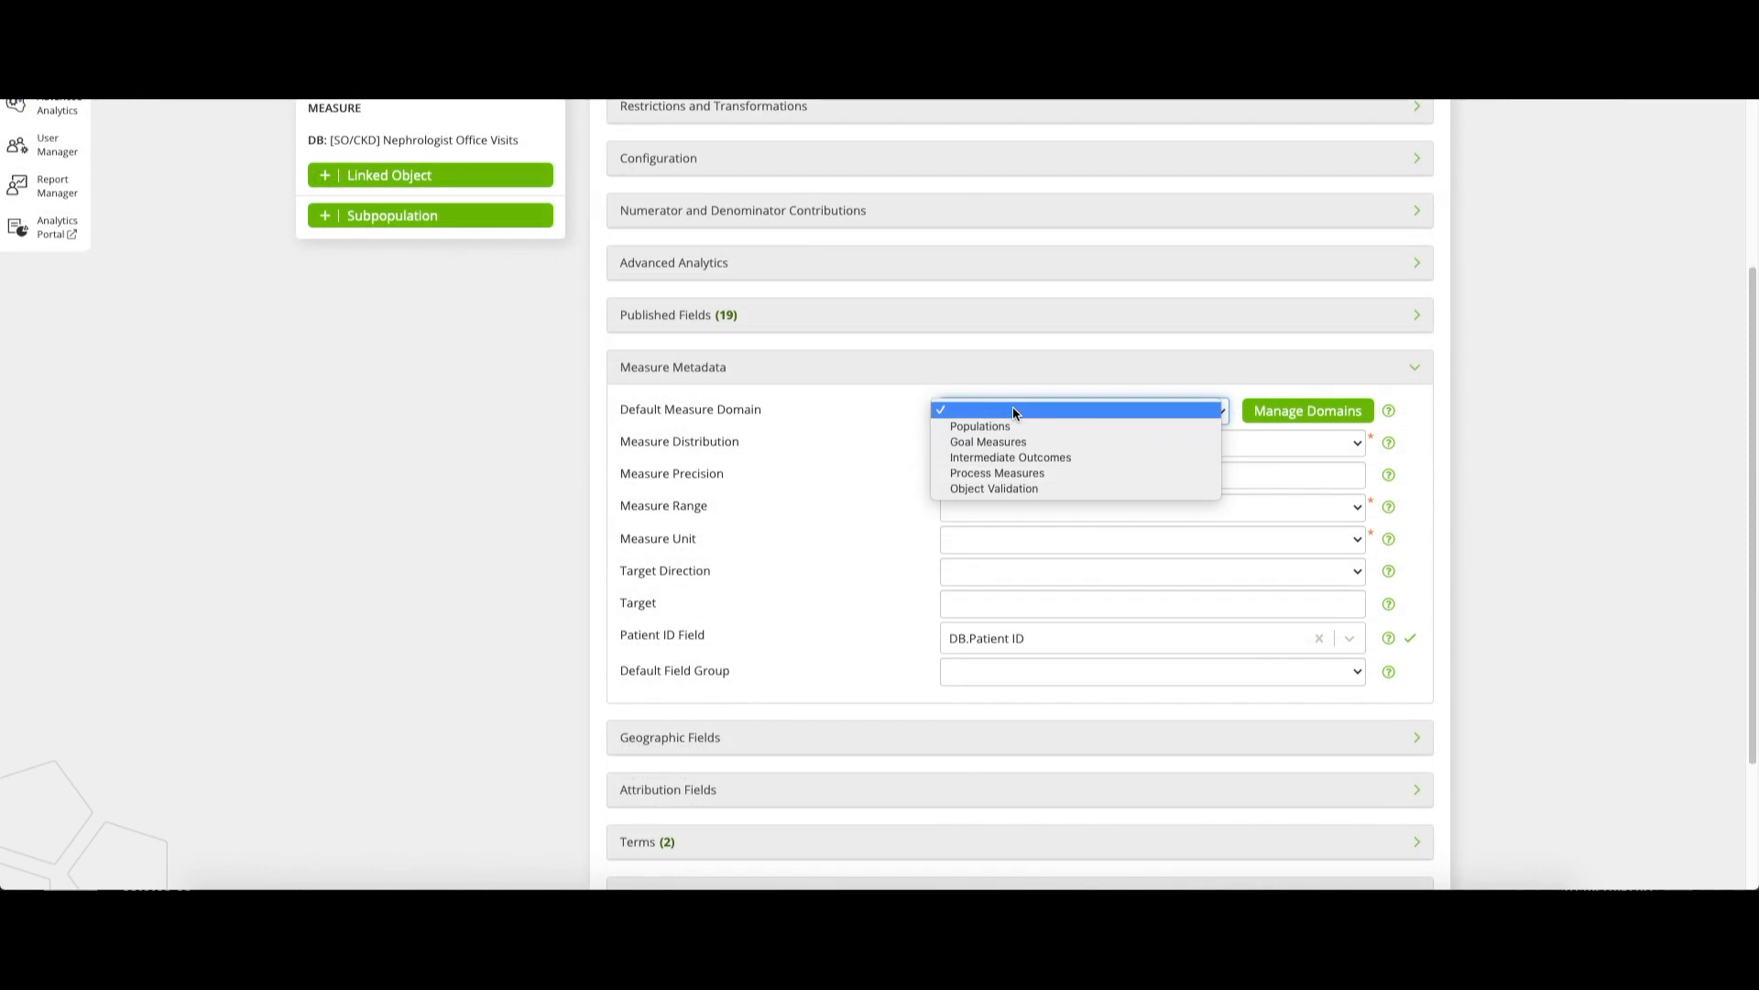
{"action": "left_click", "coordinate": [1026, 473]}
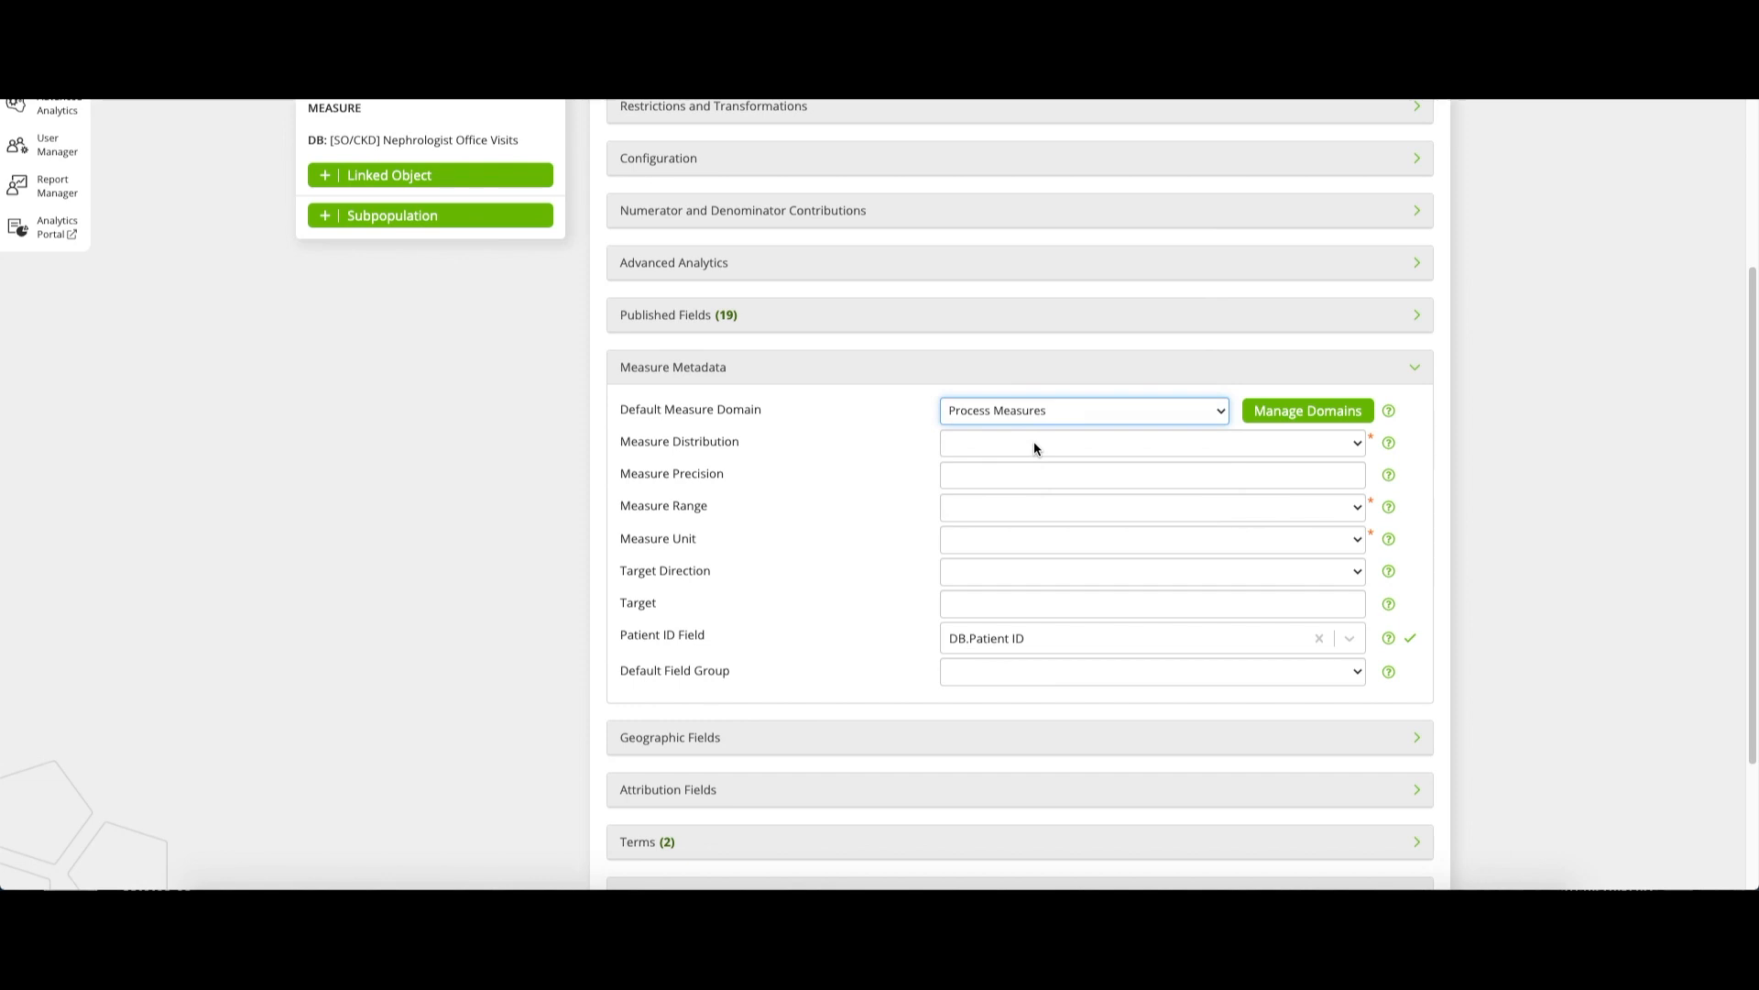
{"action": "left_click", "coordinate": [1033, 445]}
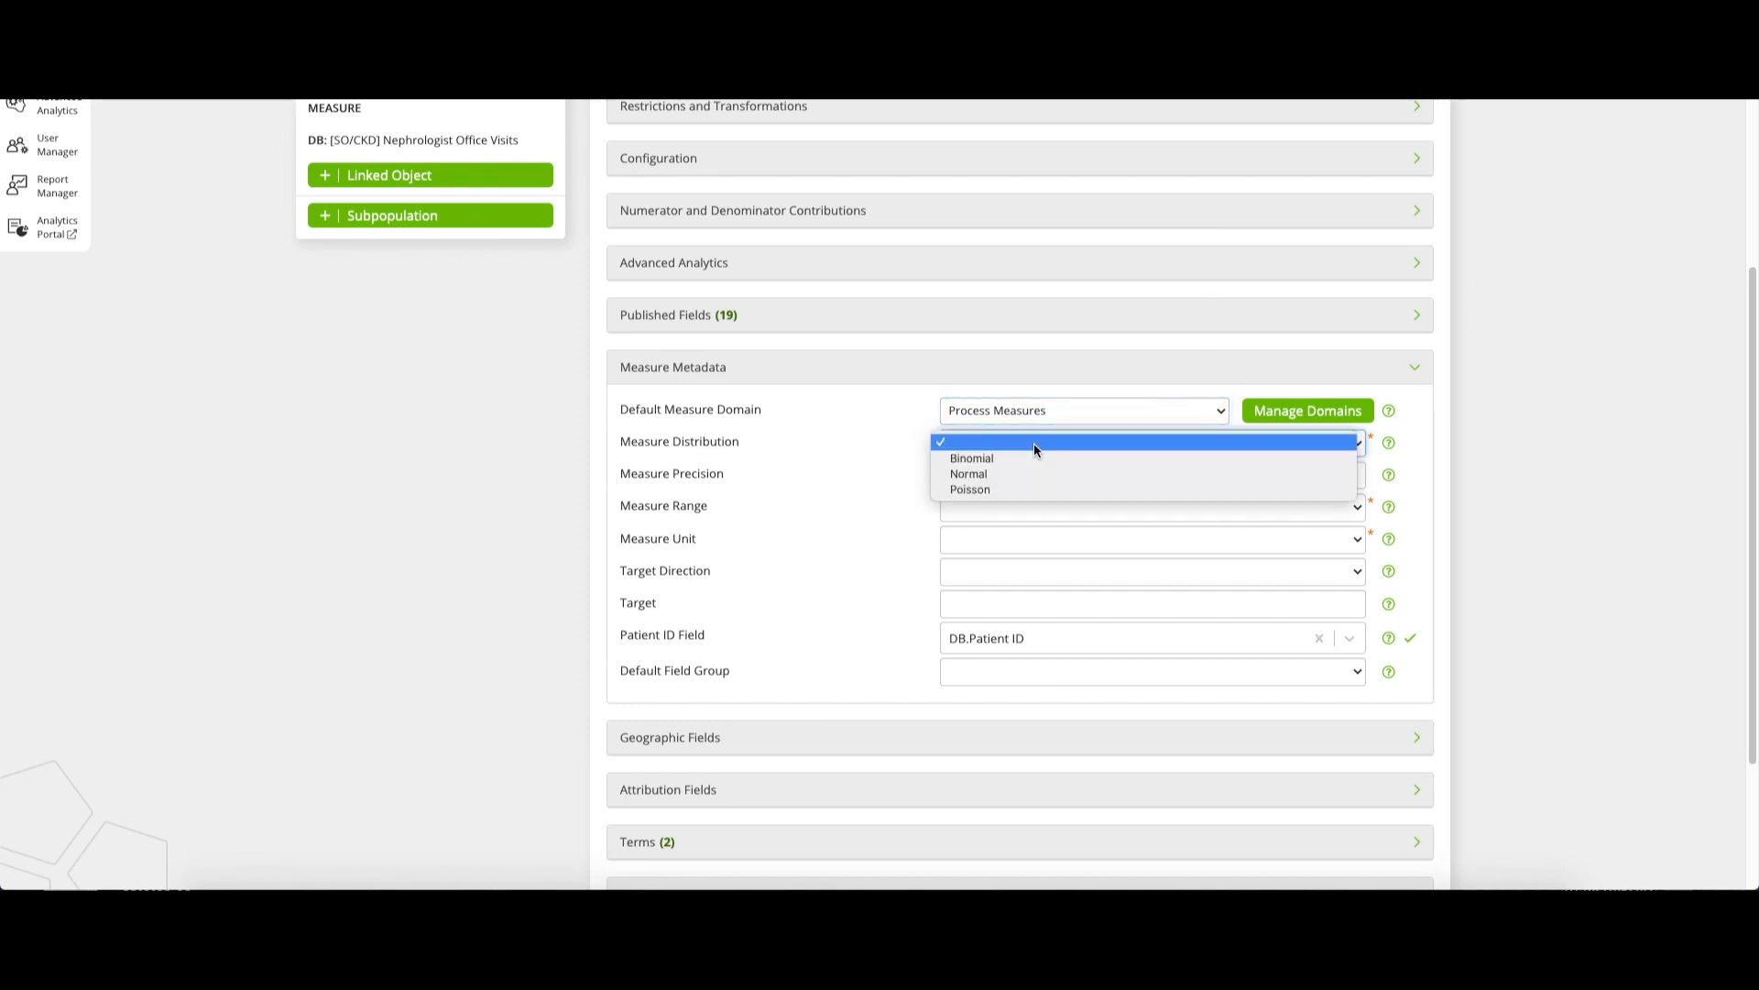
{"action": "left_click", "coordinate": [1033, 458]}
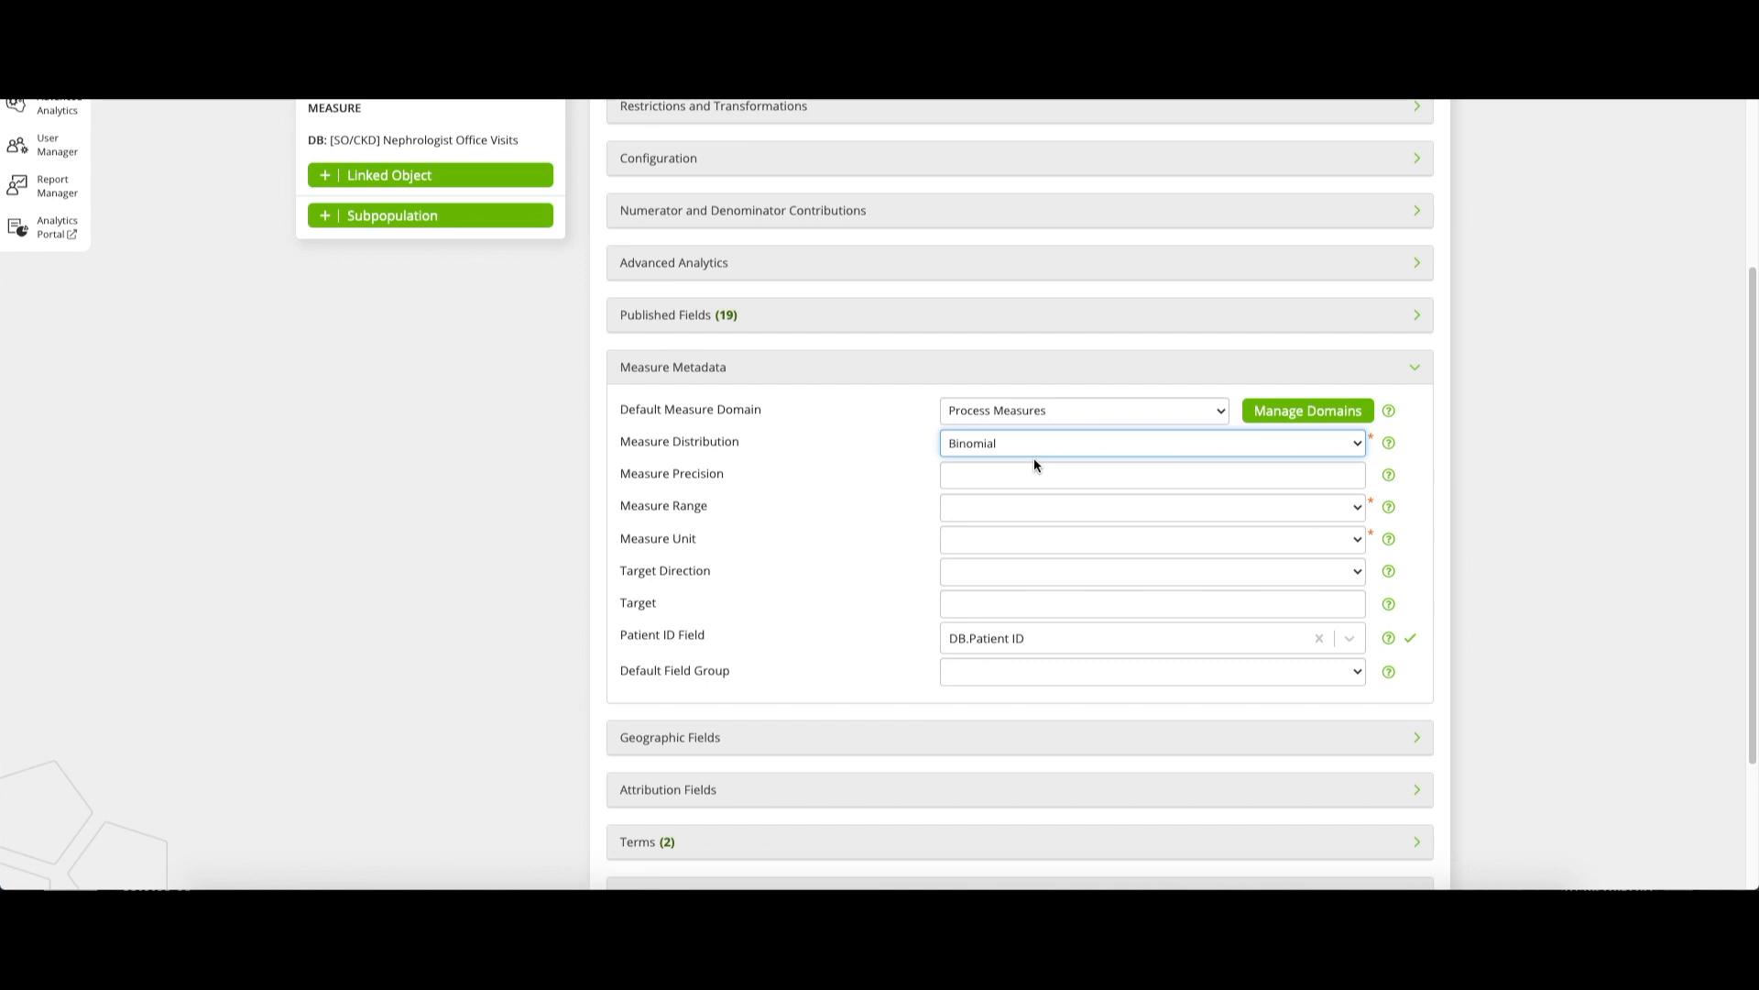
- Set the measure precision to 2, the measure range to Binary and the measure unit to Percent
{"action": "left_click", "coordinate": [1034, 473]}
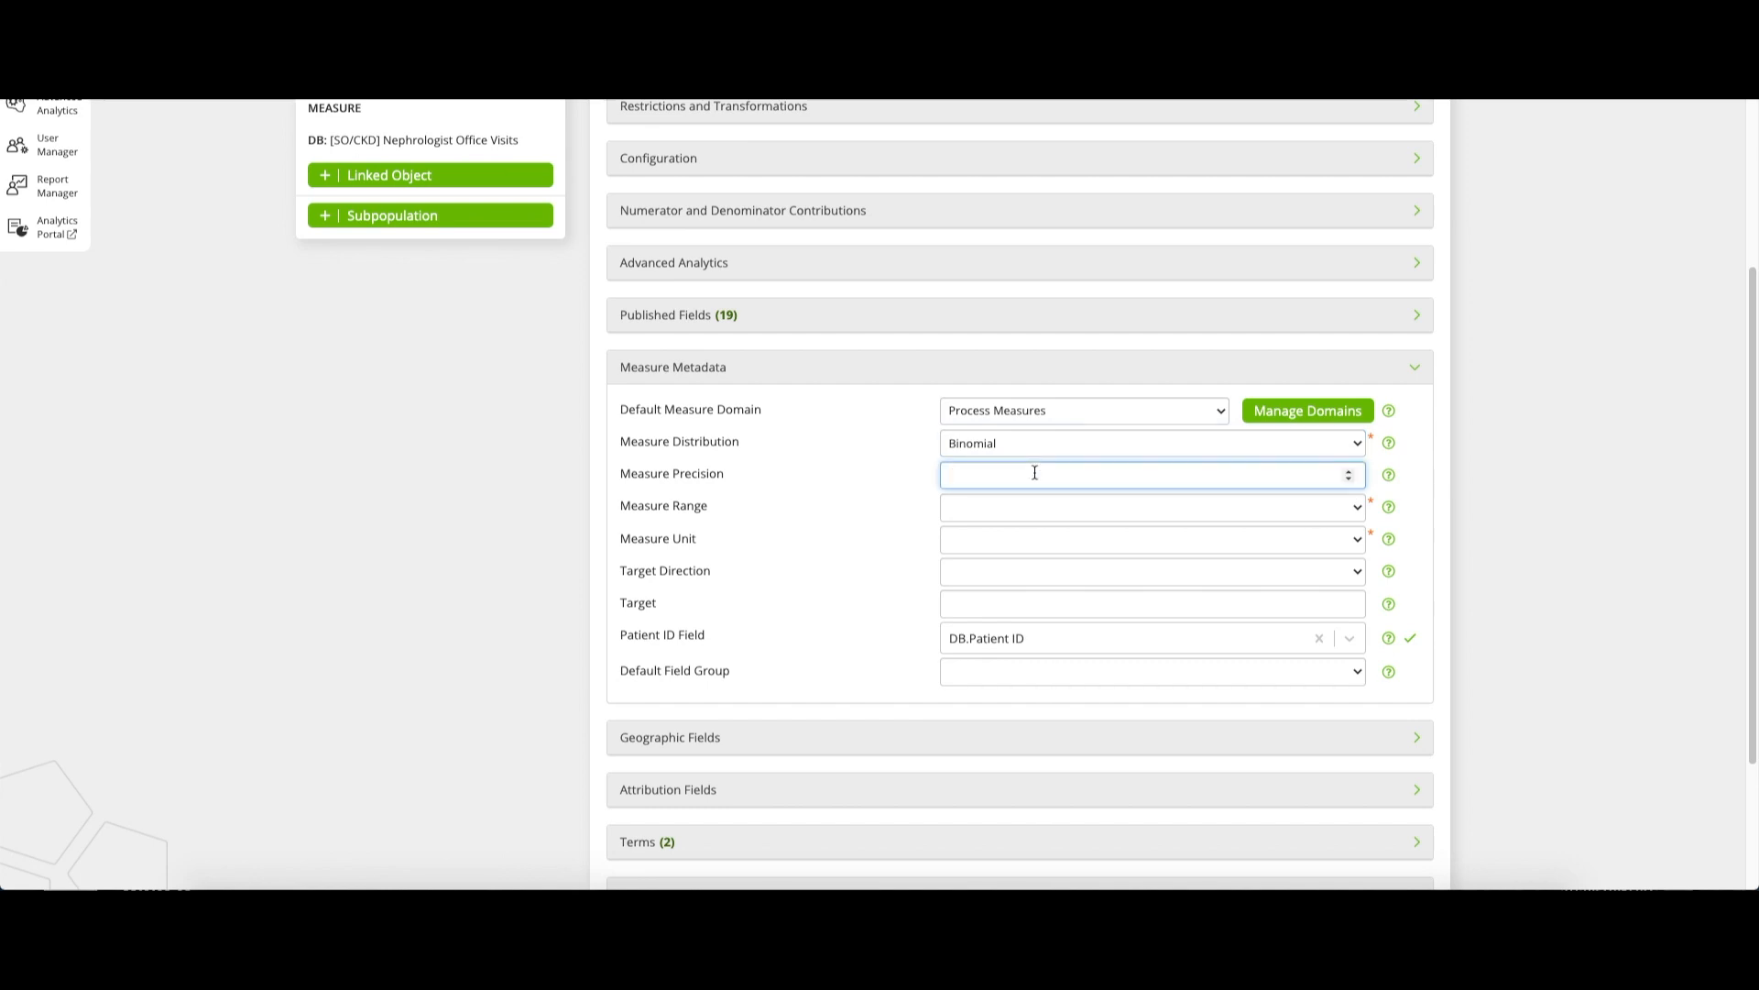
{"action": "type", "text": "2"}
{"action": "left_click", "coordinate": [1024, 514]}
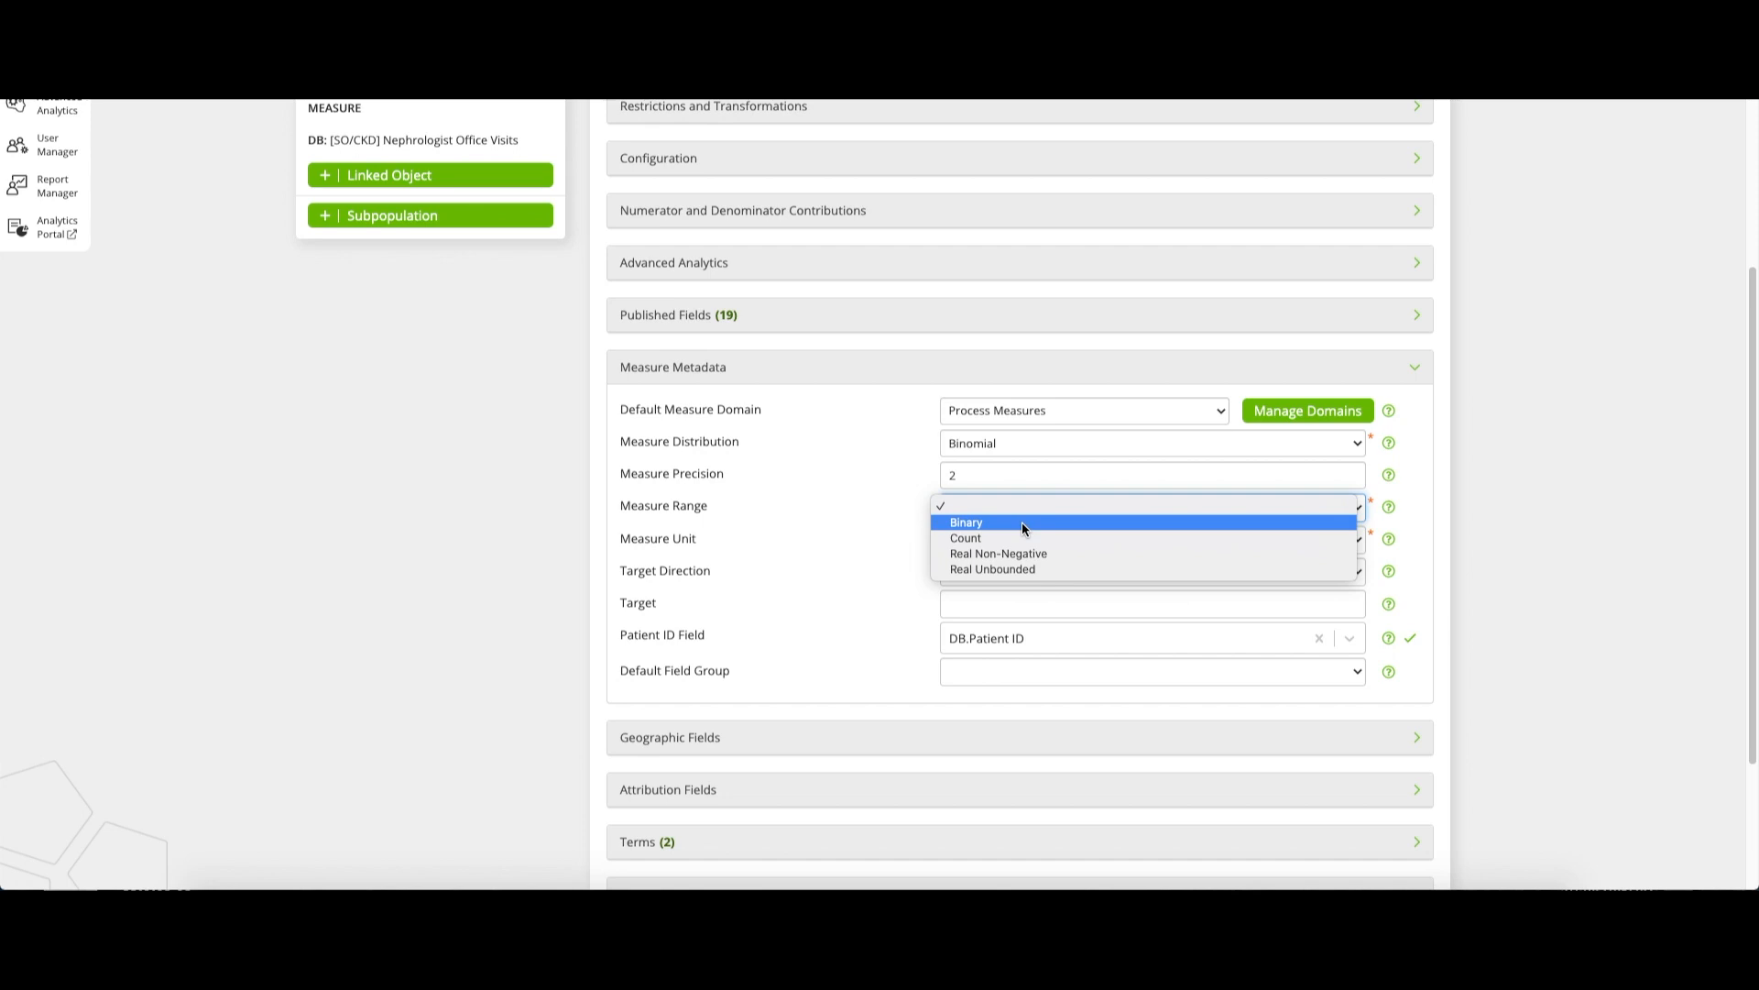
{"action": "left_click", "coordinate": [1023, 529]}
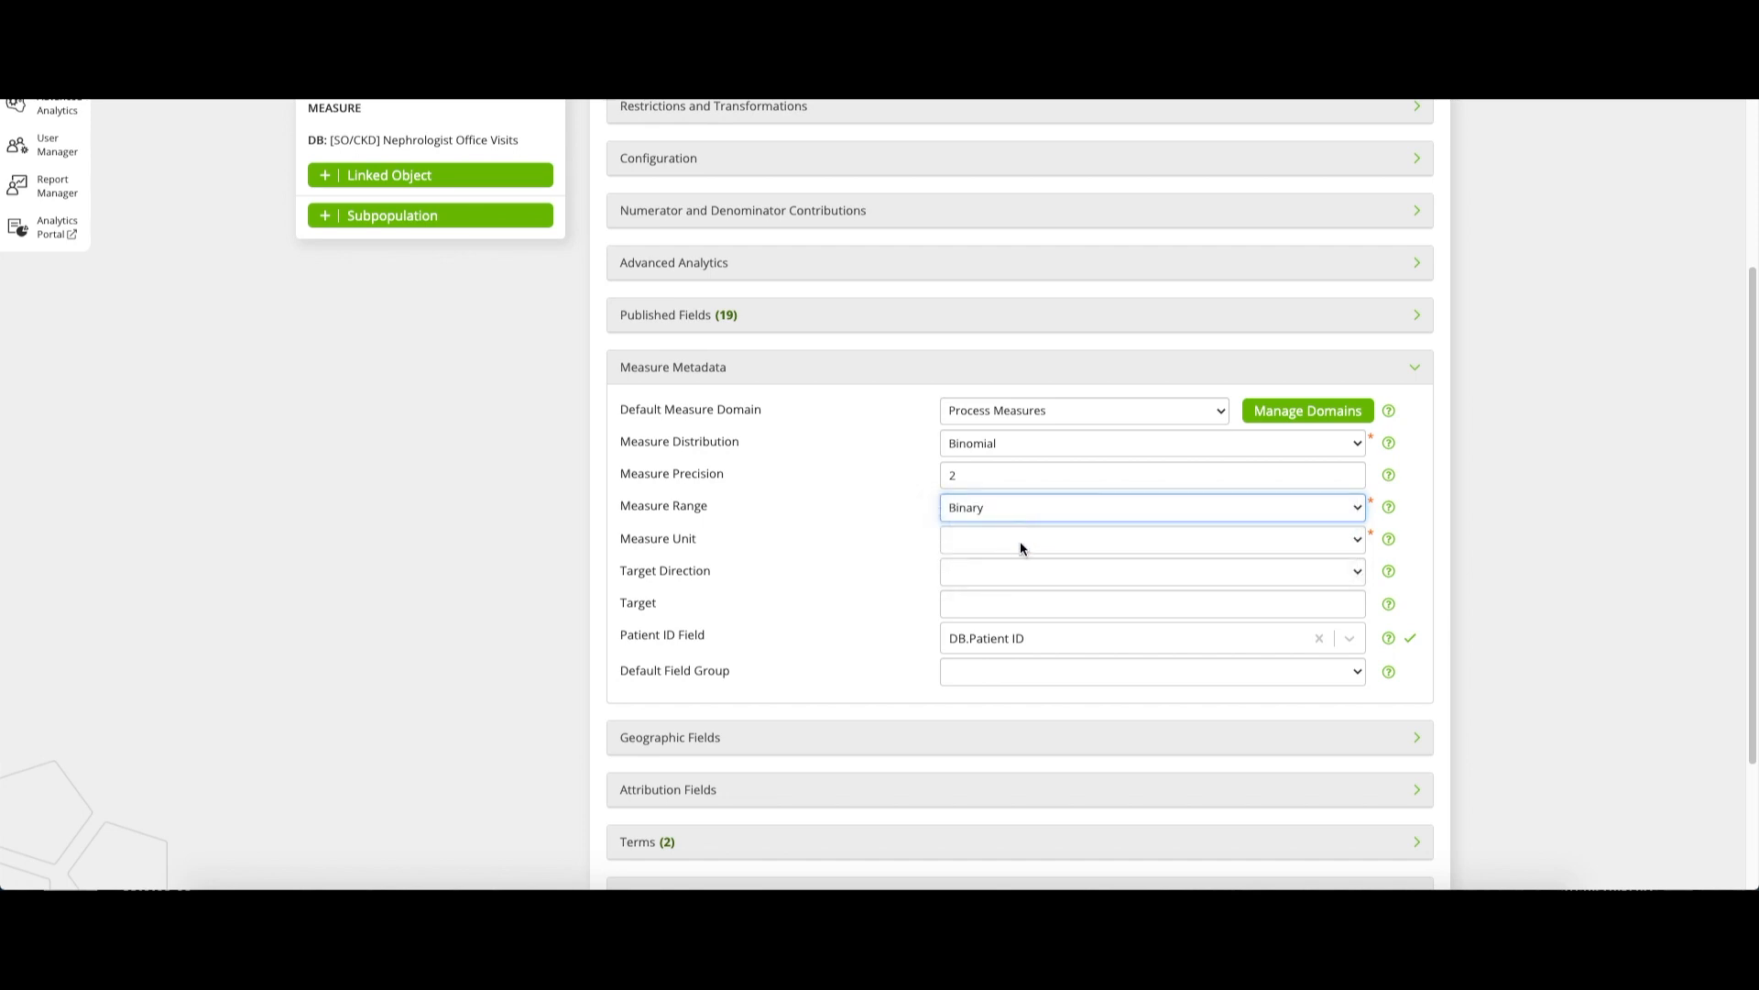
{"action": "left_click", "coordinate": [1020, 540]}
{"action": "left_click", "coordinate": [1014, 571]}
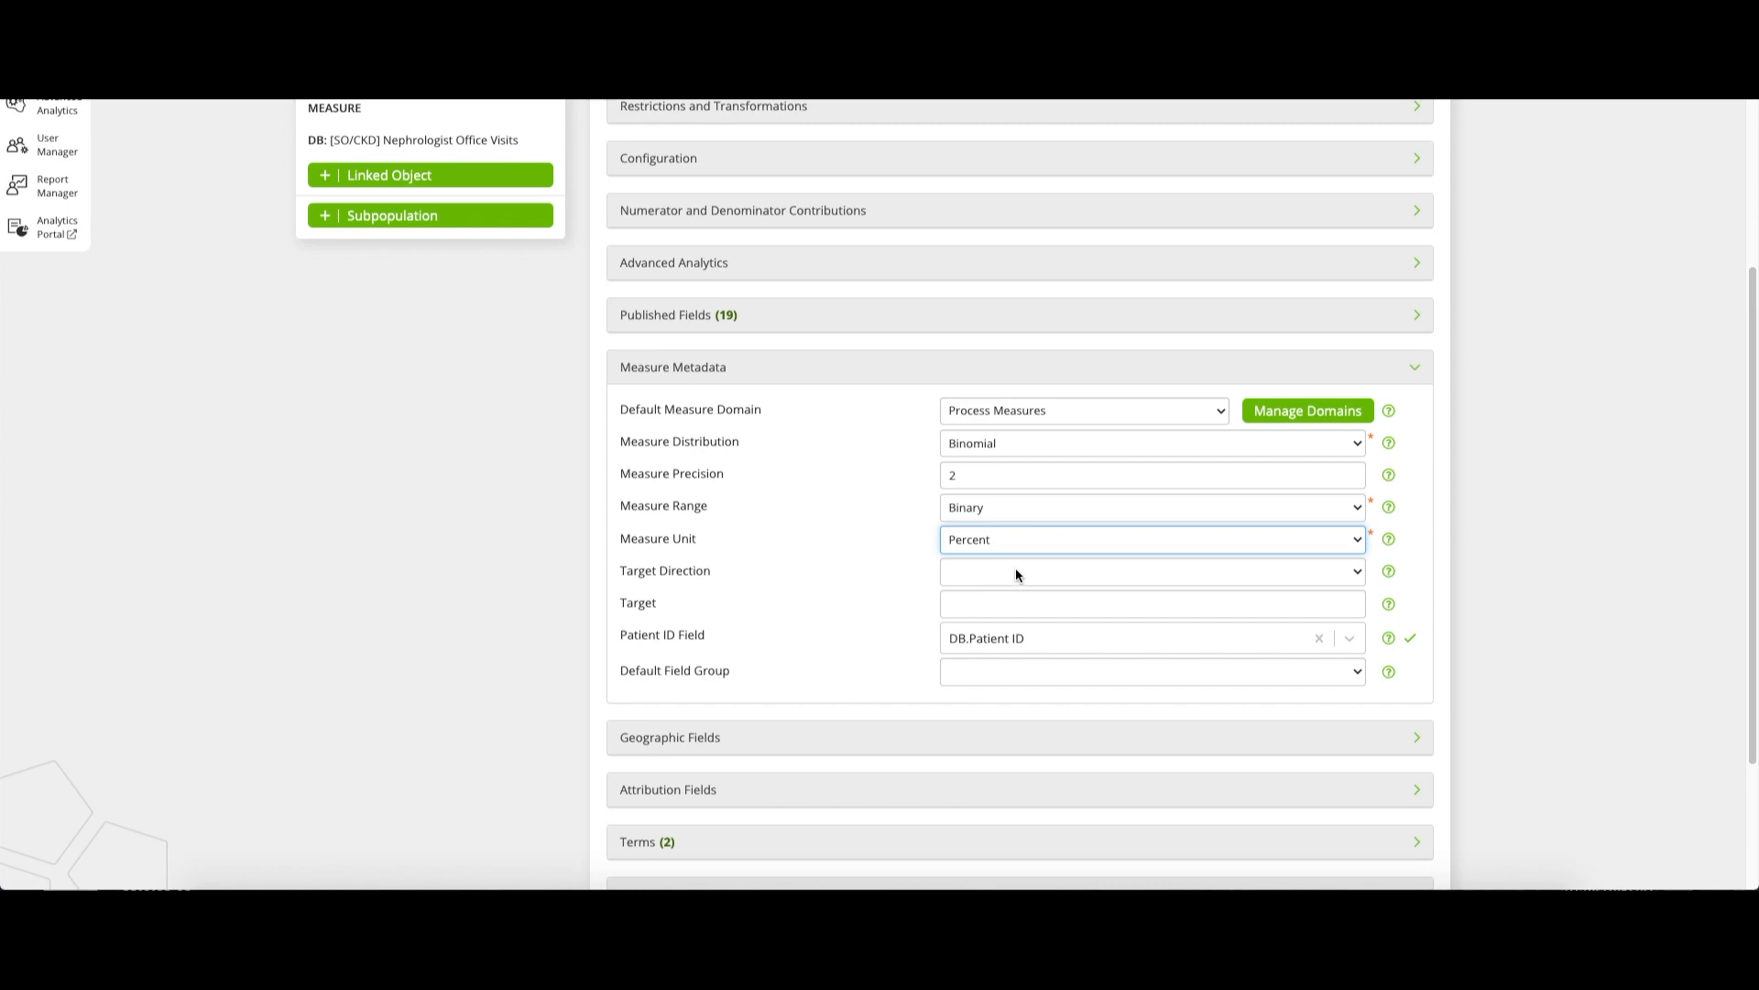
- Accept DB.Patient ID as the Patient ID Field, leave the Default Field Group blank and close the measure metadata section
{"action": "scroll", "coordinate": [1015, 575], "scroll_direction": "down", "scroll_amount": 1}
{"action": "scroll", "coordinate": [1015, 574], "scroll_direction": "down", "scroll_amount": 1}
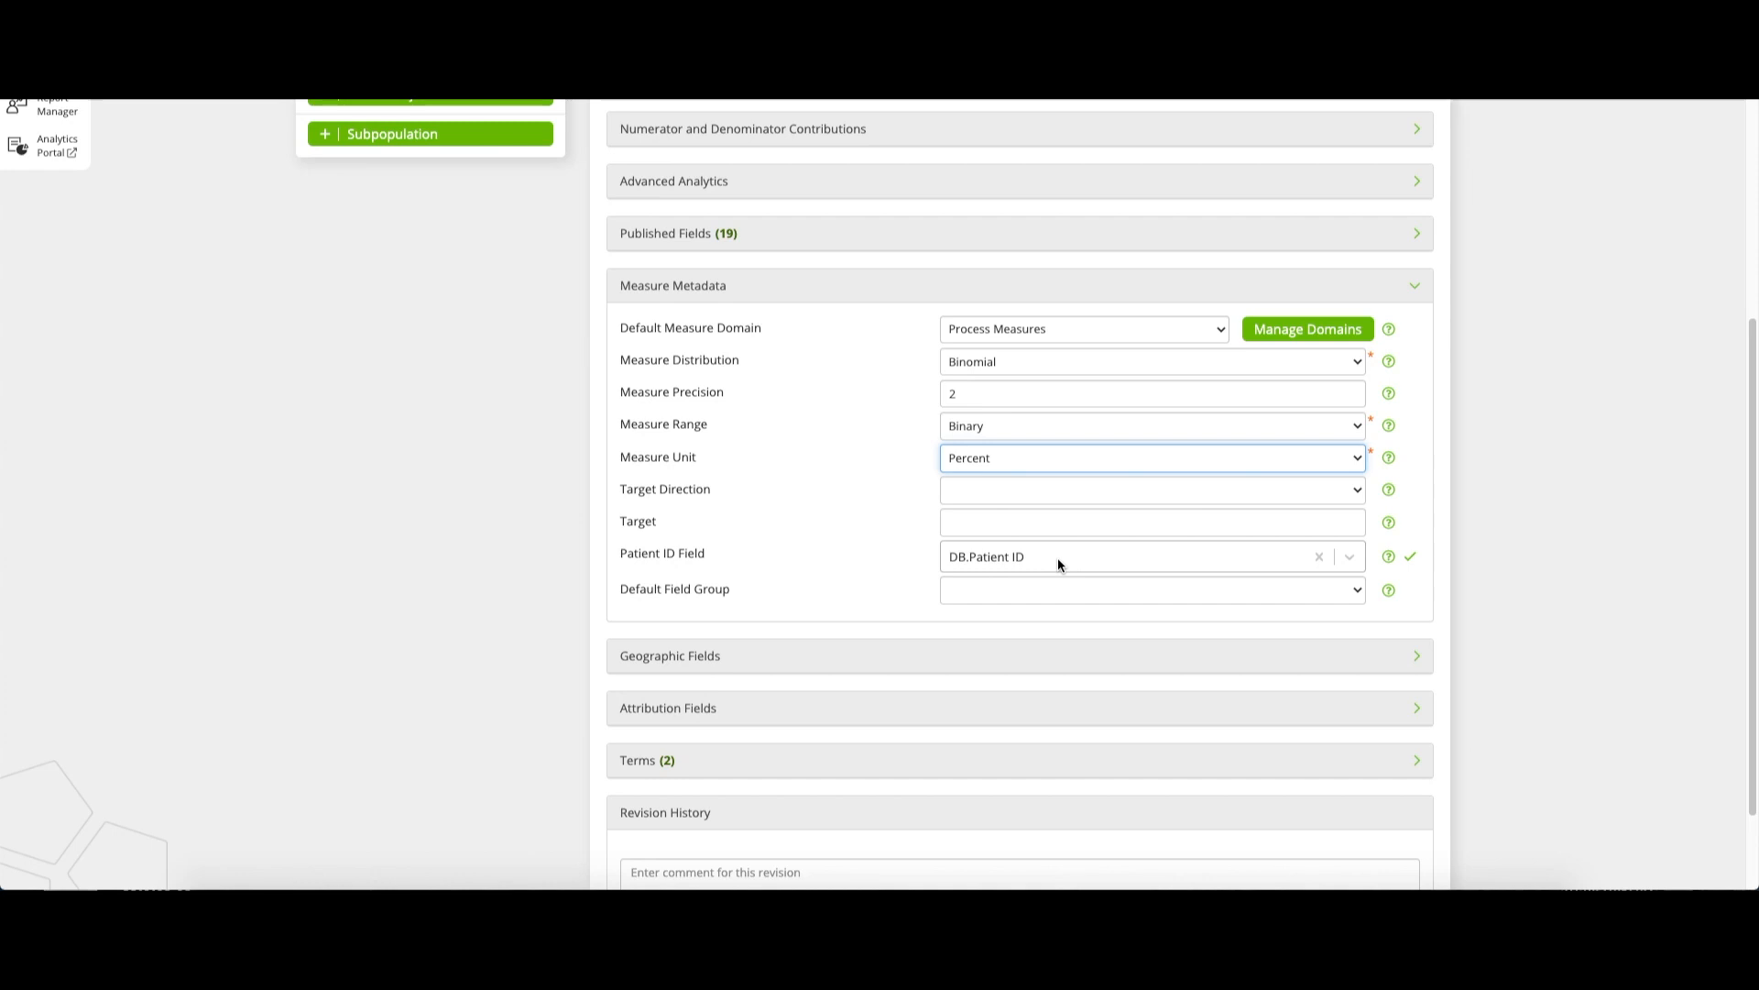
{"action": "left_click", "coordinate": [1411, 557]}
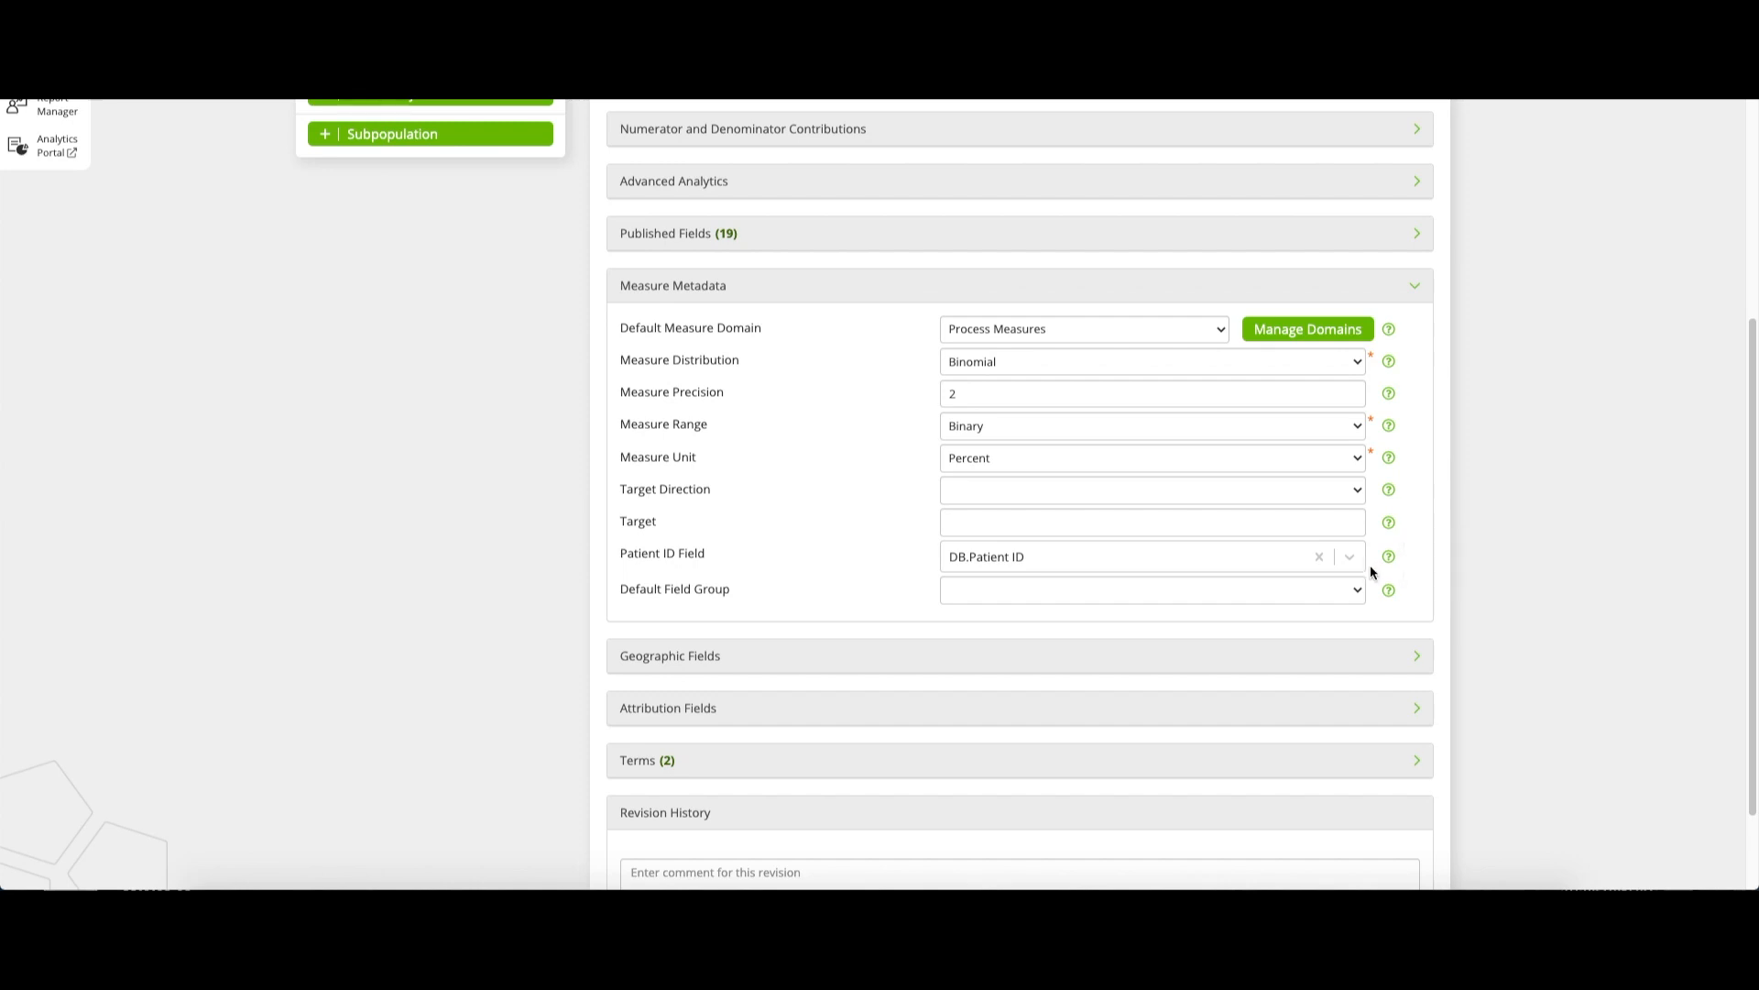
{"action": "left_click", "coordinate": [1117, 596]}
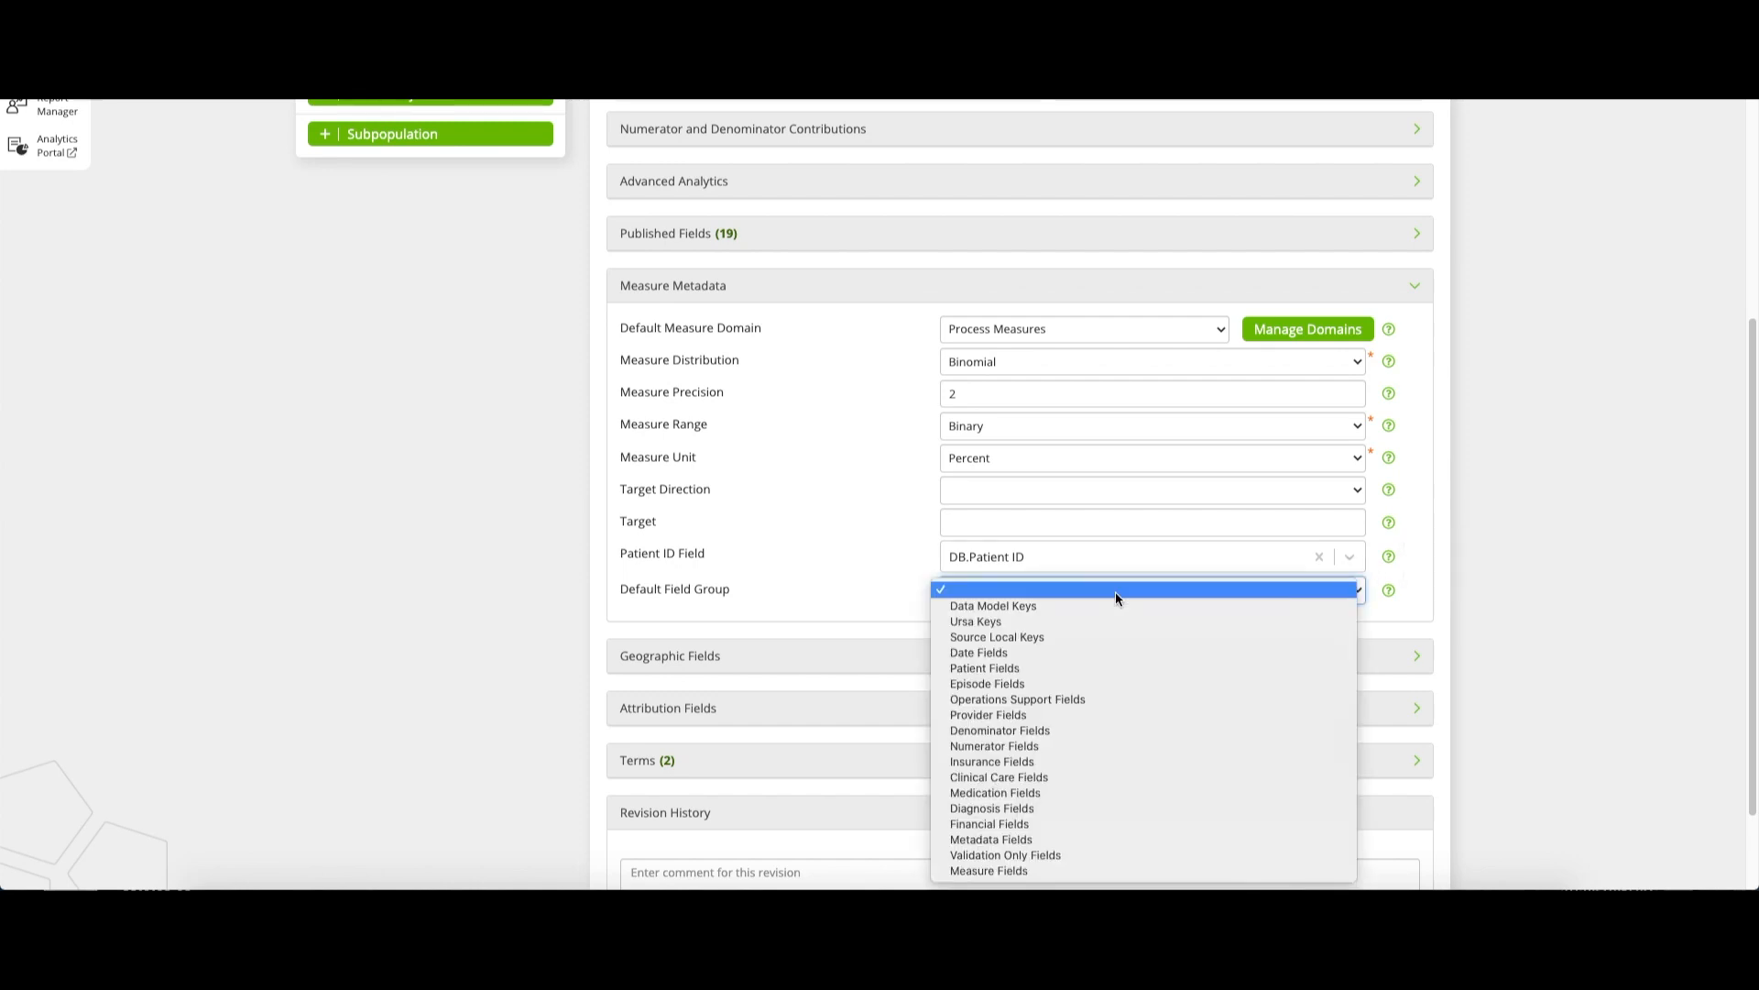
{"action": "left_click", "coordinate": [1116, 591]}
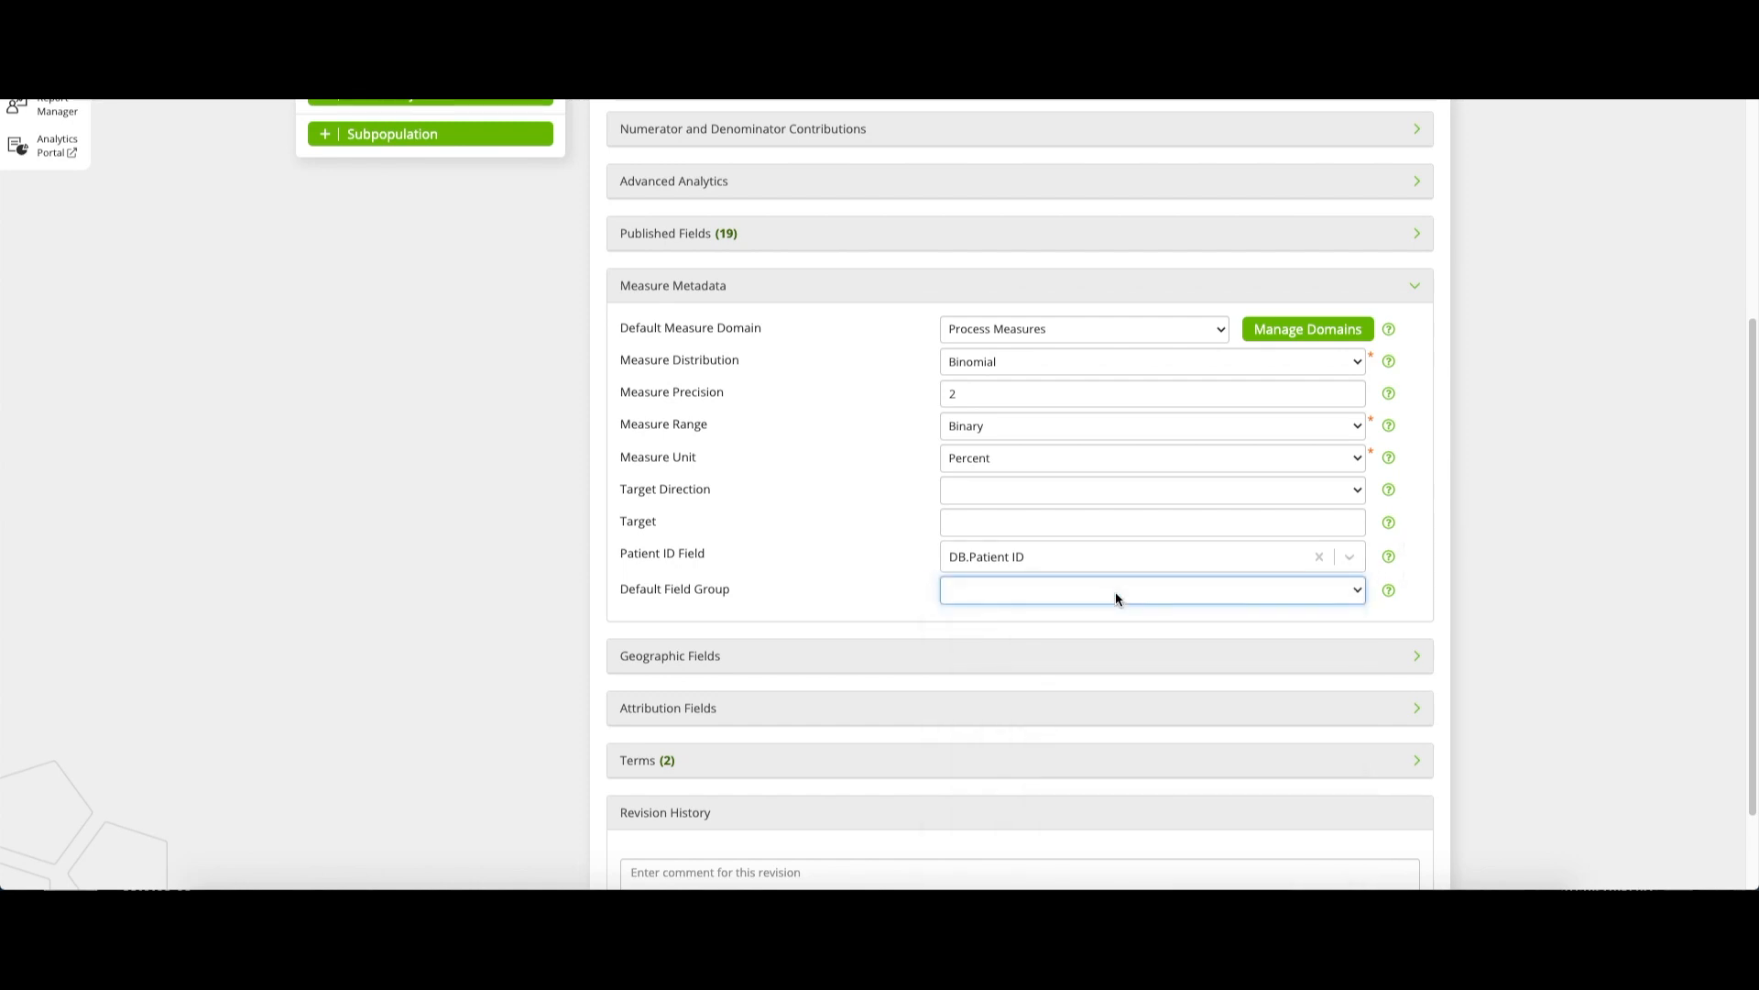
{"action": "left_click", "coordinate": [899, 279]}
{"action": "scroll", "coordinate": [902, 281], "scroll_direction": "up", "scroll_amount": 1}
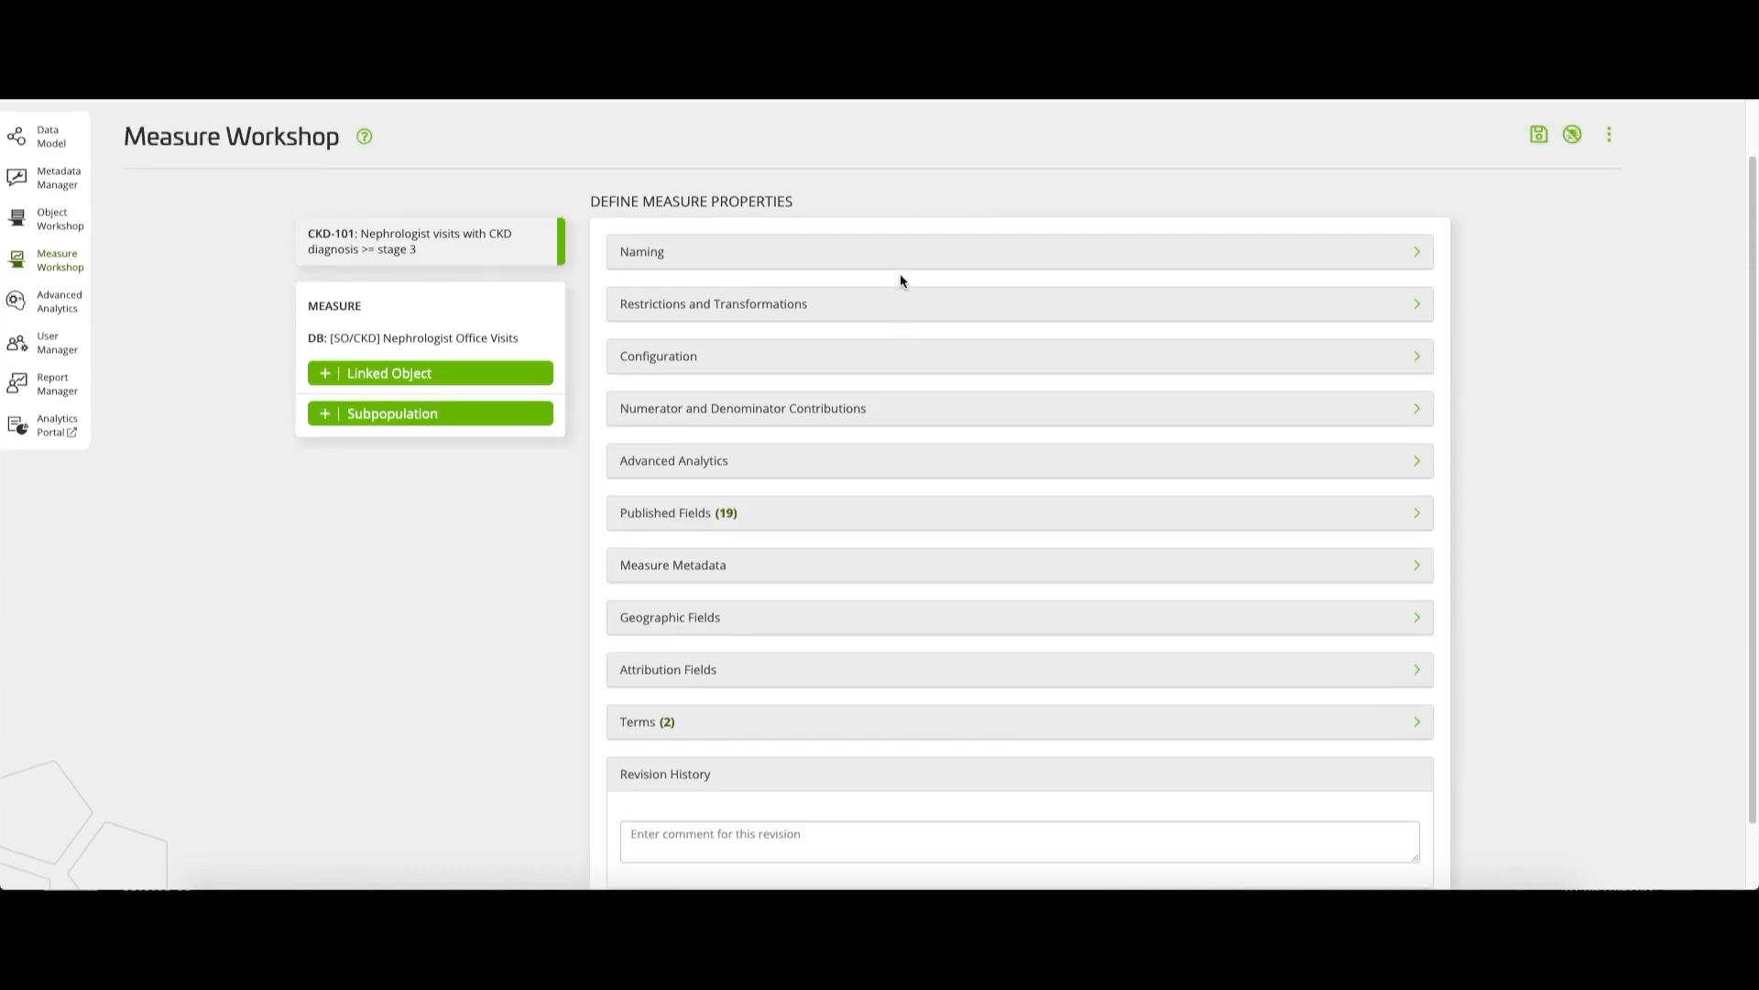
{"action": "scroll", "coordinate": [900, 280], "scroll_direction": "up", "scroll_amount": 1}
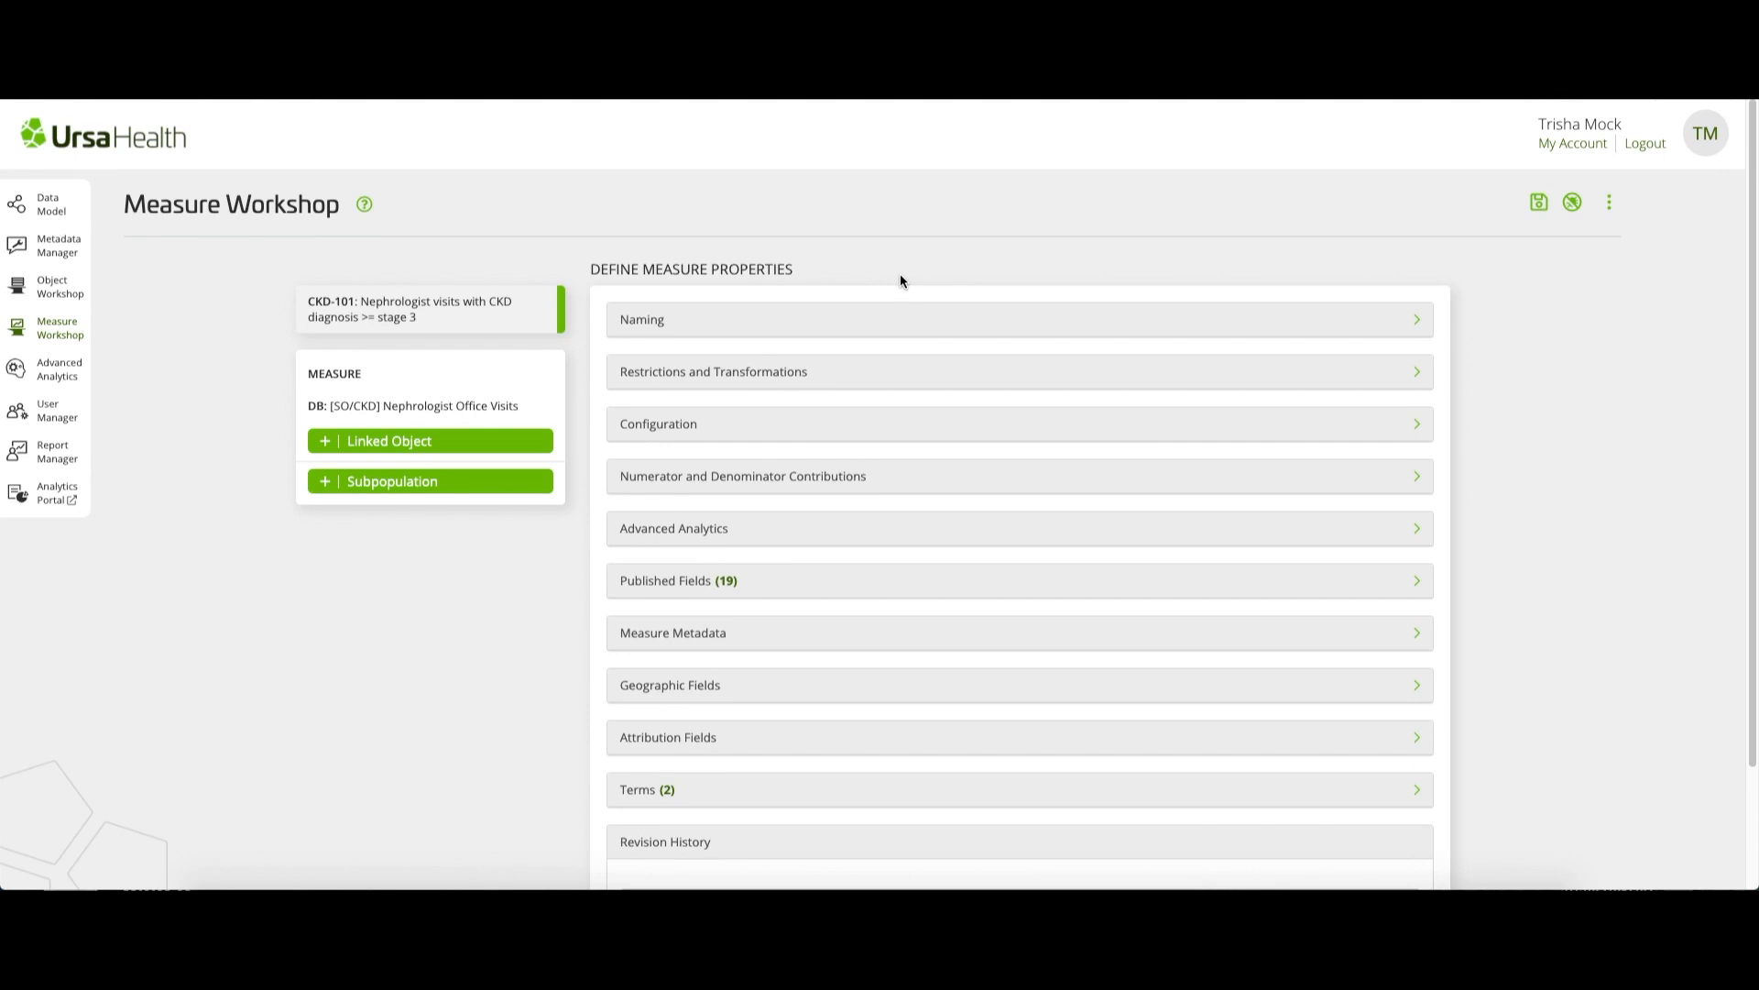
- Save measure CKD-101 and return to the list of measures
{"action": "left_click", "coordinate": [1538, 202]}
{"action": "left_click", "coordinate": [1072, 291]}
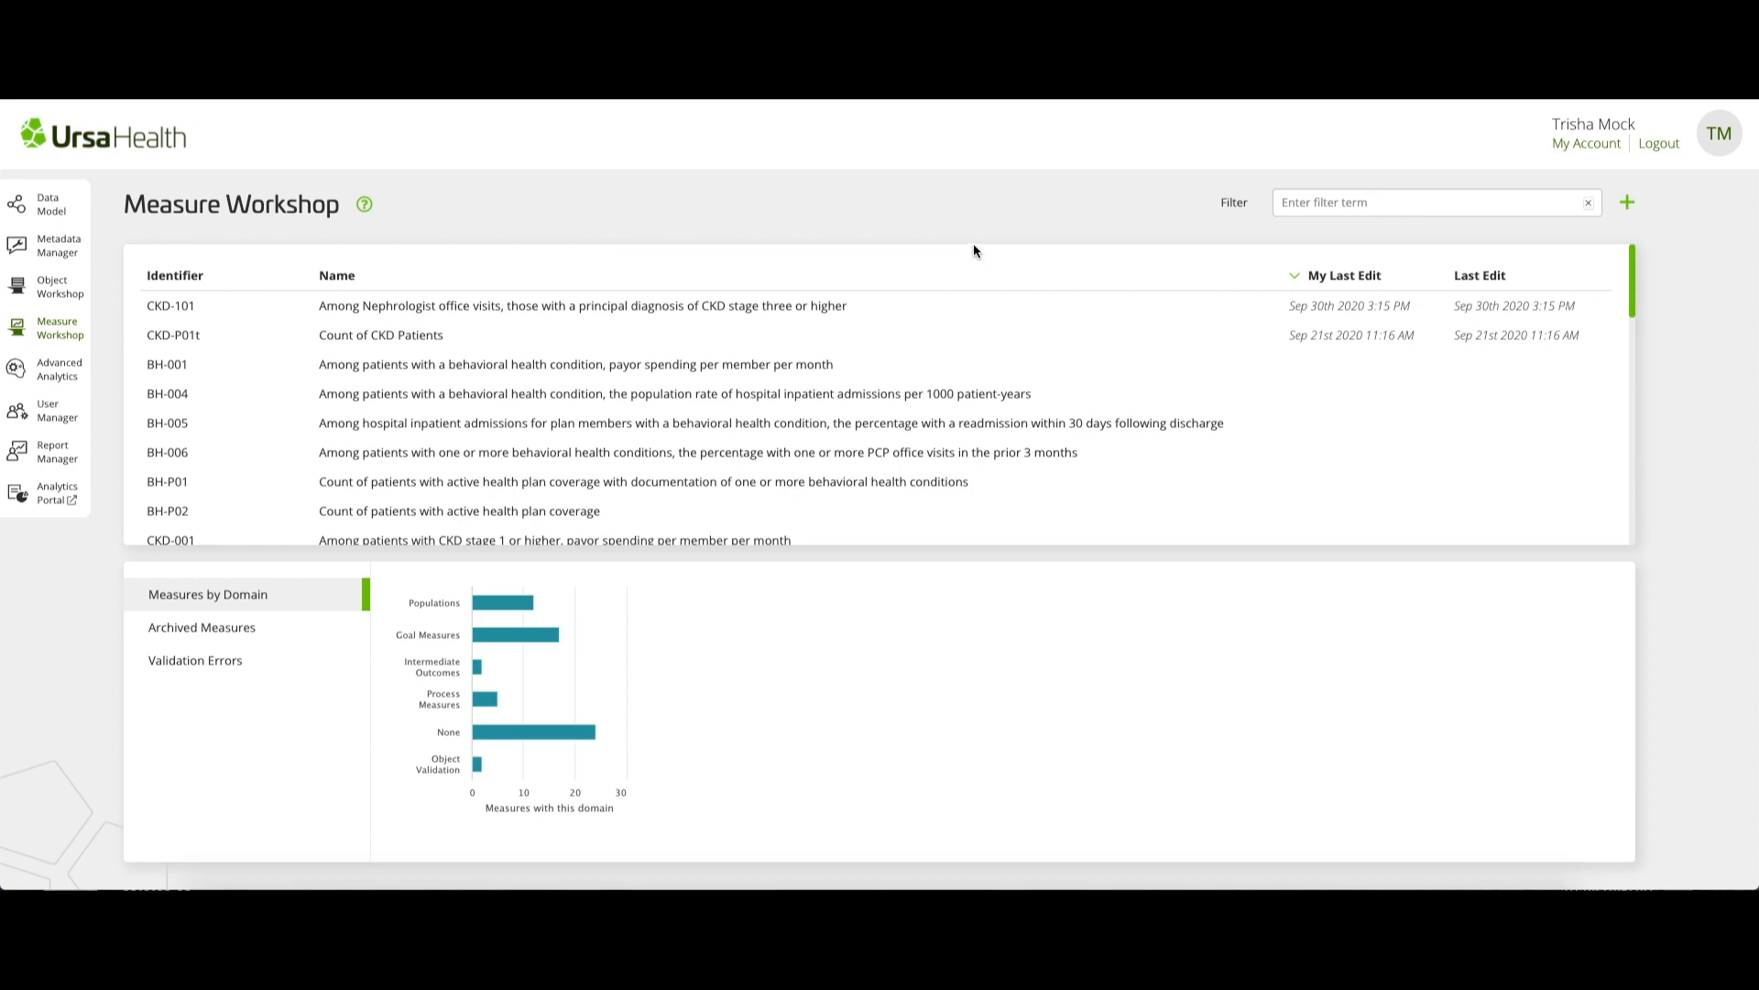
- Switch to the Analytics Portal and open measure CKD-101t, nephrologist visits with CKD stage >=3, from the CKD Analytics report
{"action": "left_click", "coordinate": [55, 497]}
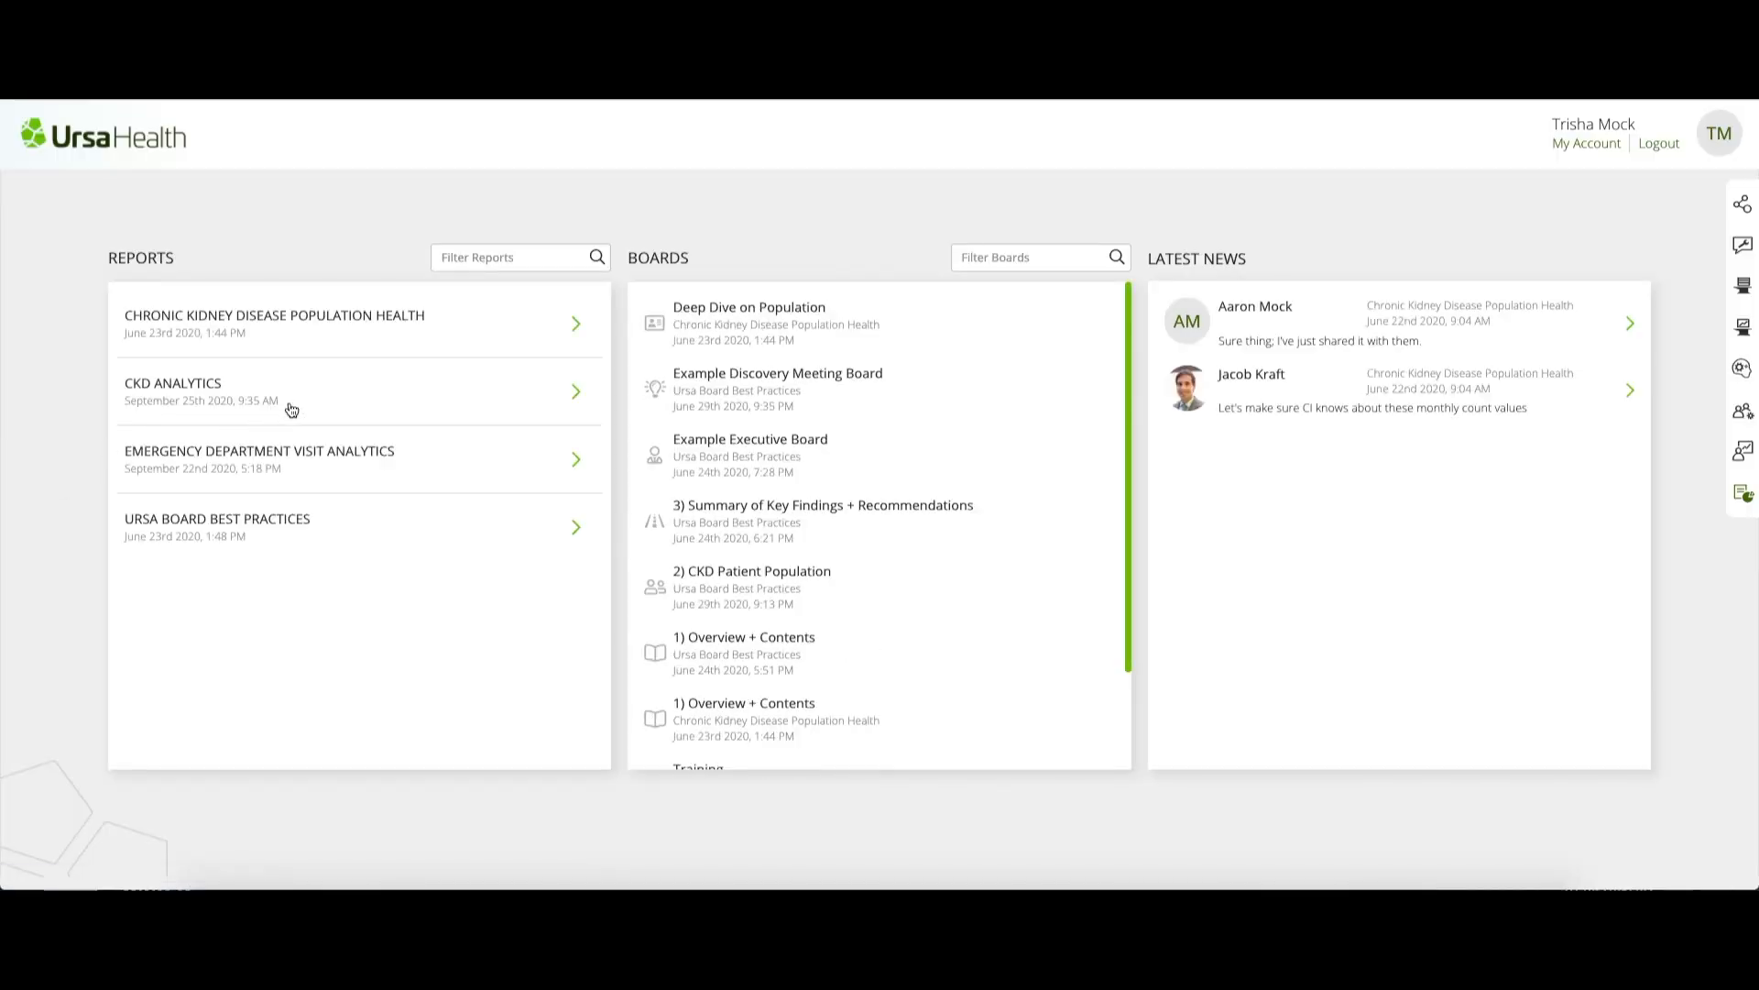
{"action": "left_click", "coordinate": [299, 403]}
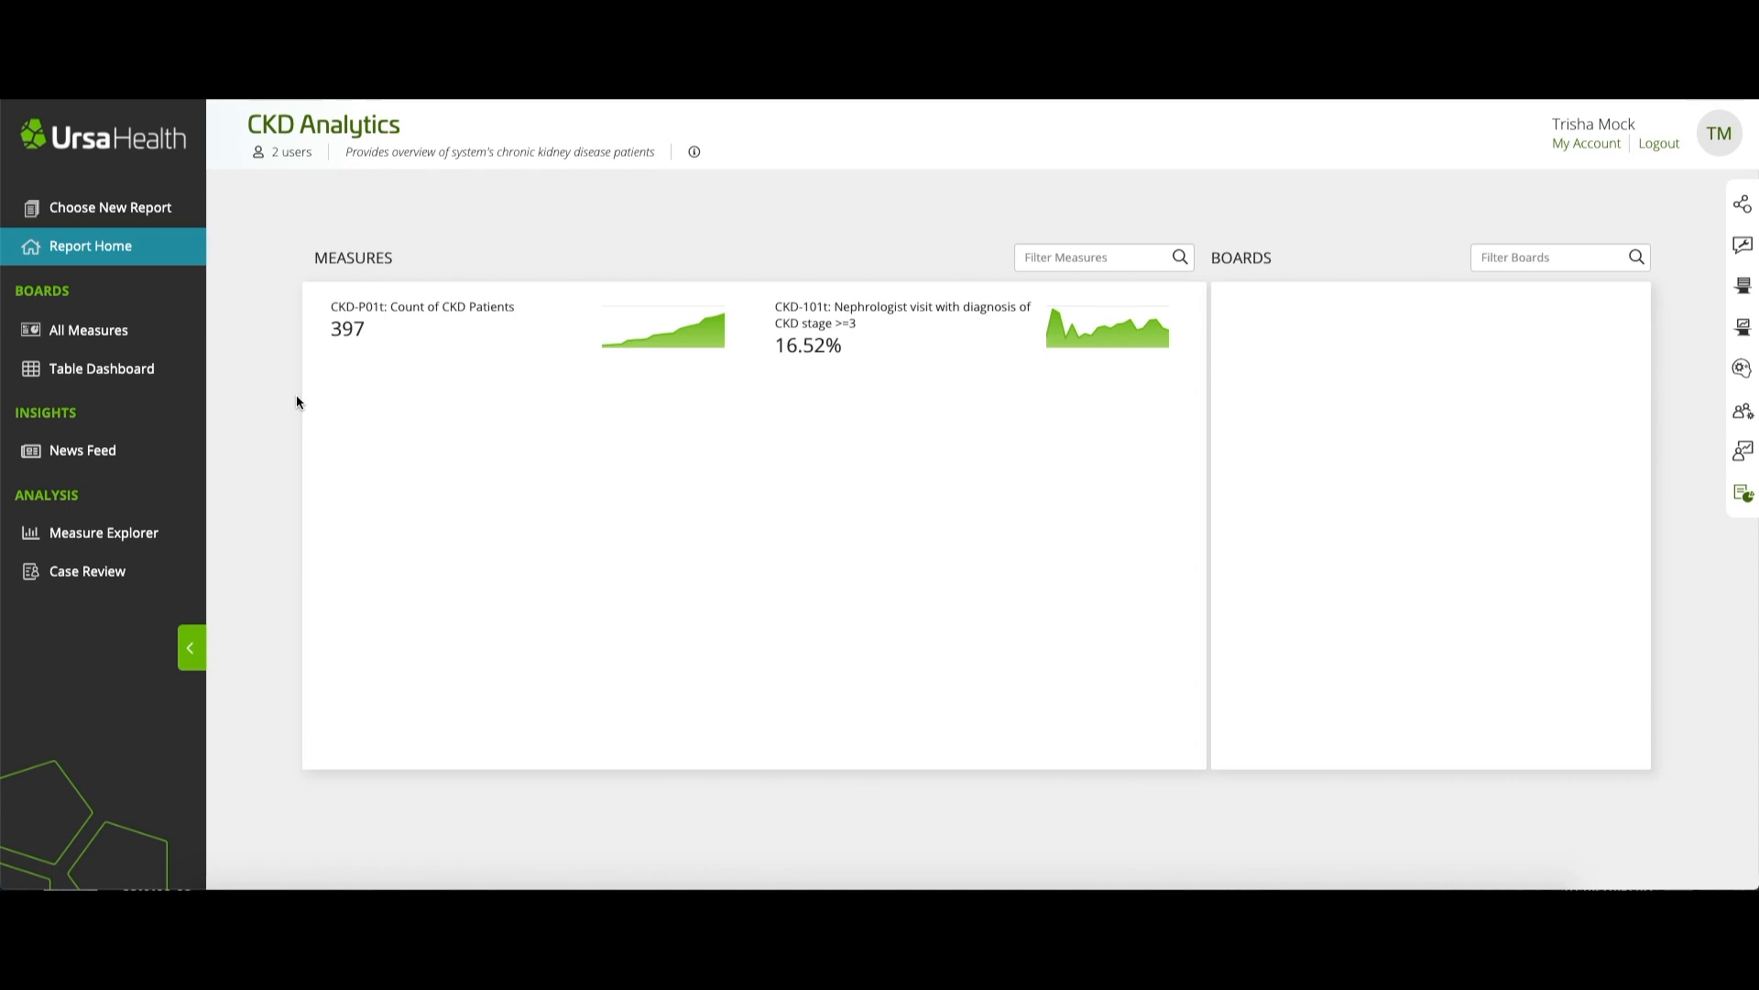
{"action": "left_click", "coordinate": [803, 328]}
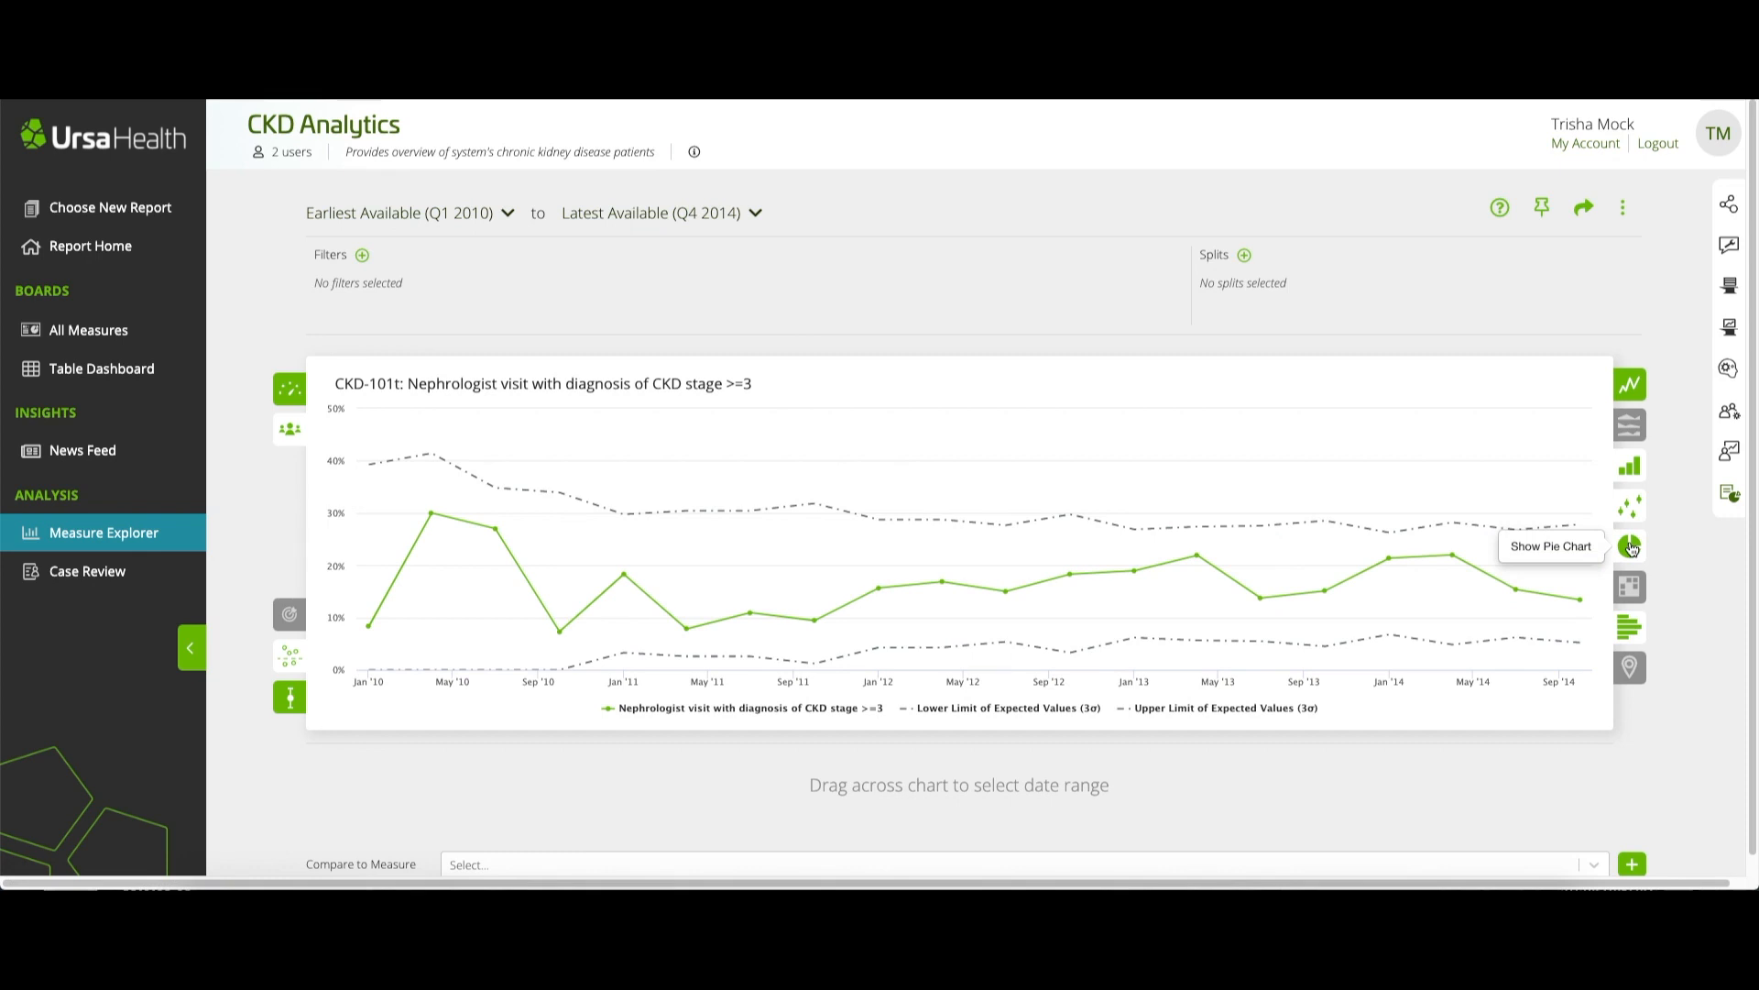
- View the CKD-101t results as a pie chart, inspect the No slice and open the measure's case review
{"action": "left_click", "coordinate": [1630, 546]}
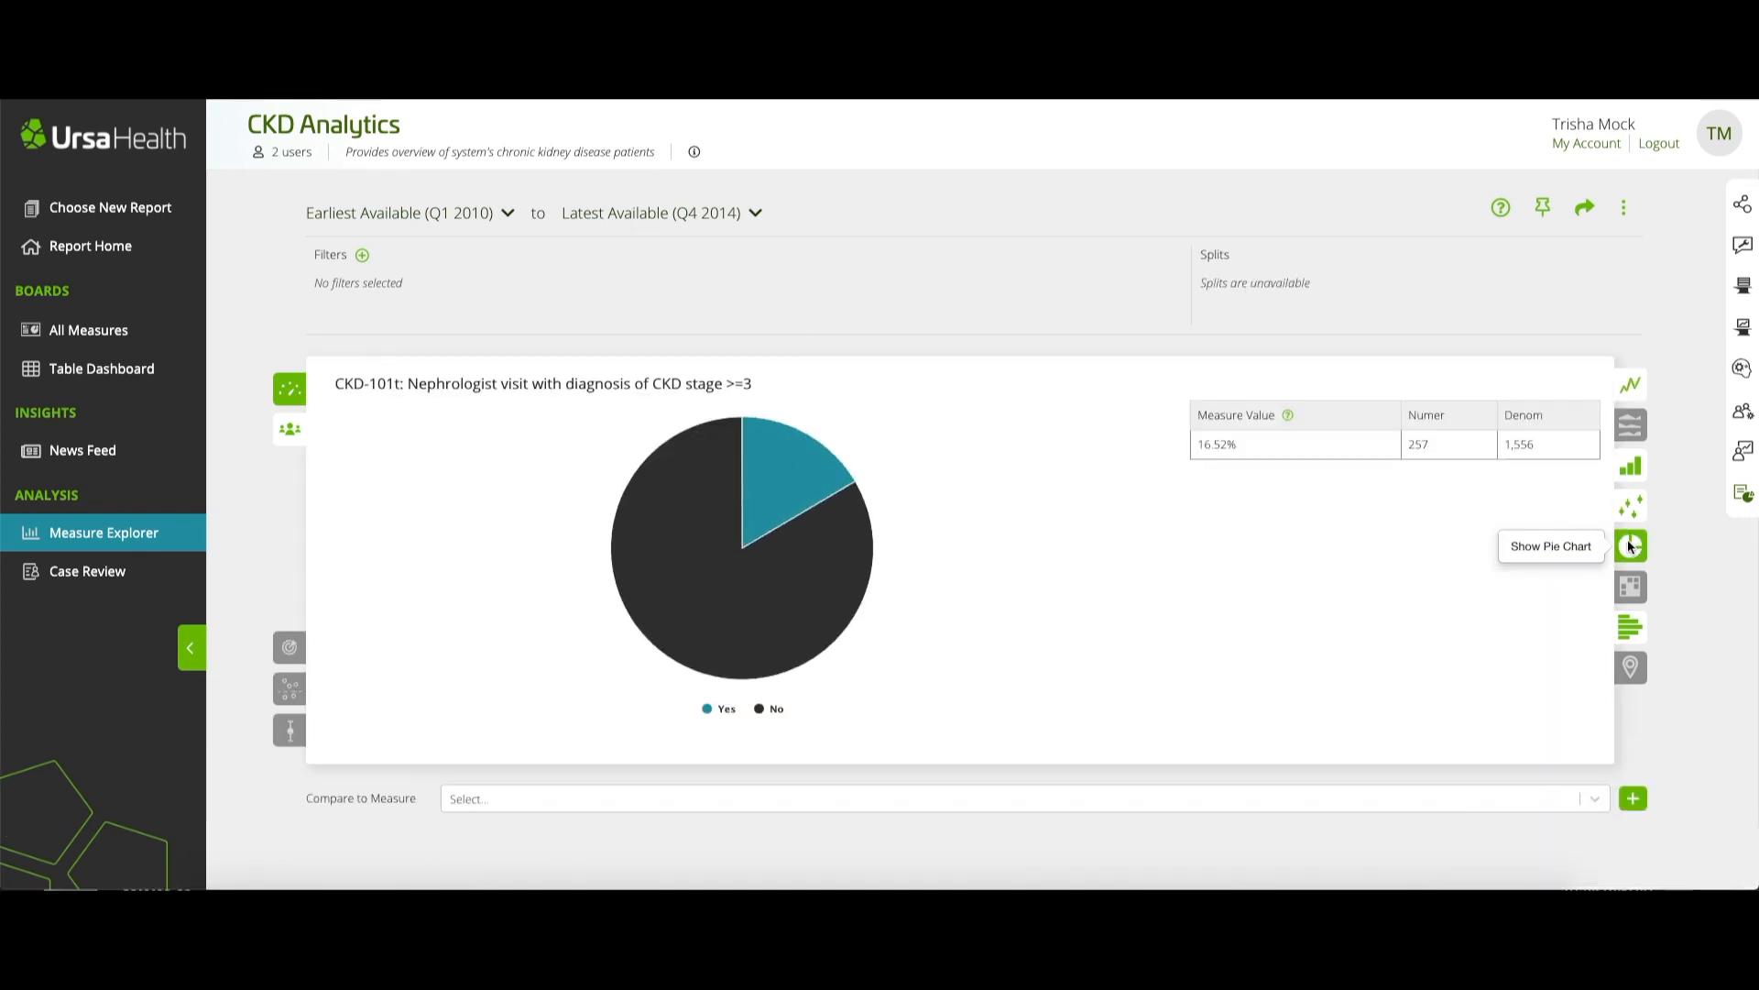
{"action": "mouse_move", "coordinate": [845, 554]}
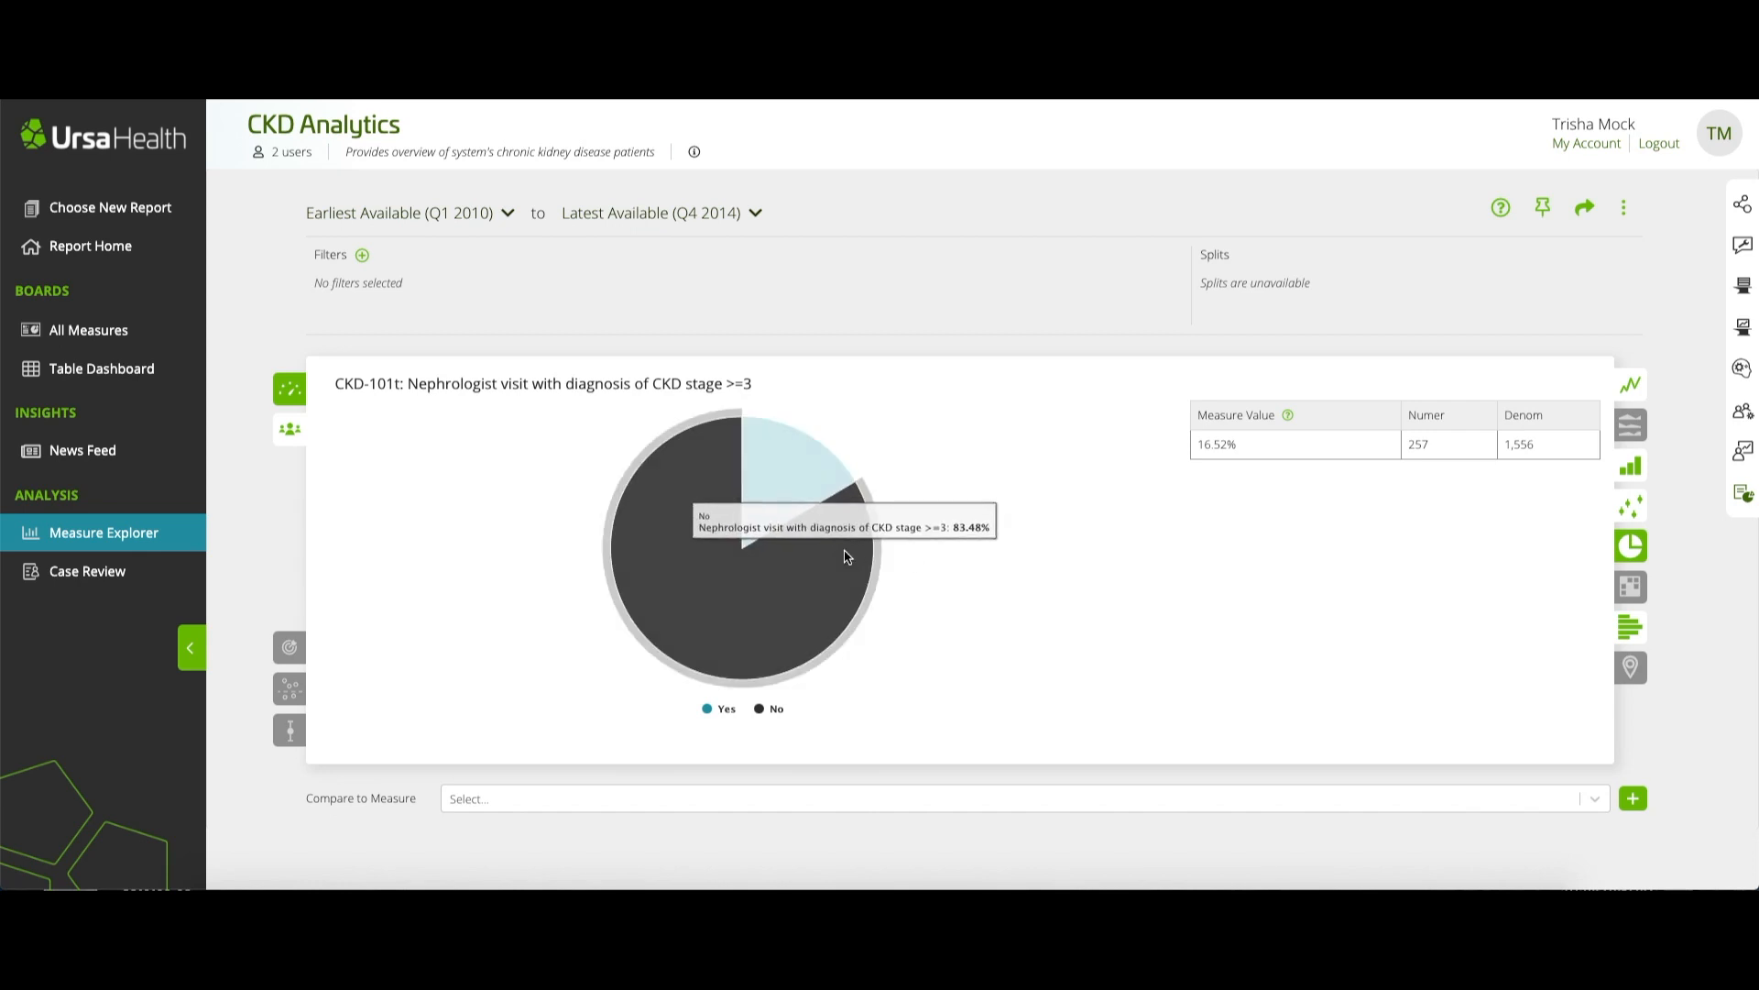
{"action": "left_click", "coordinate": [105, 573]}
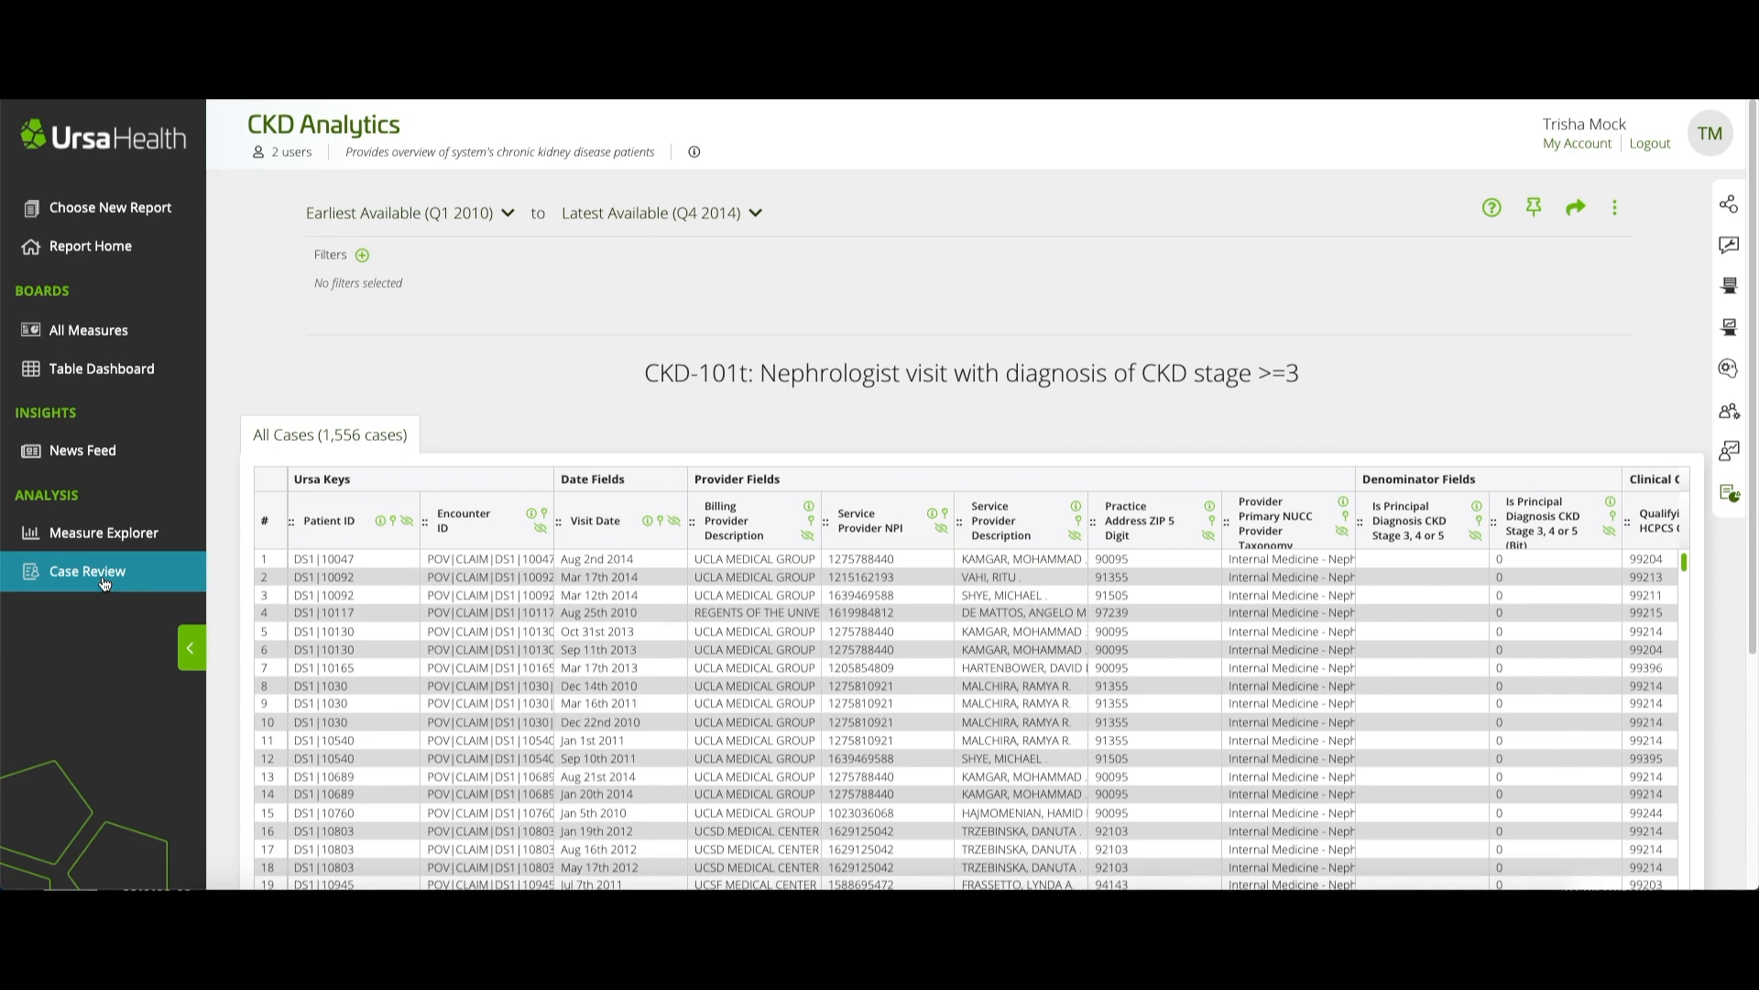